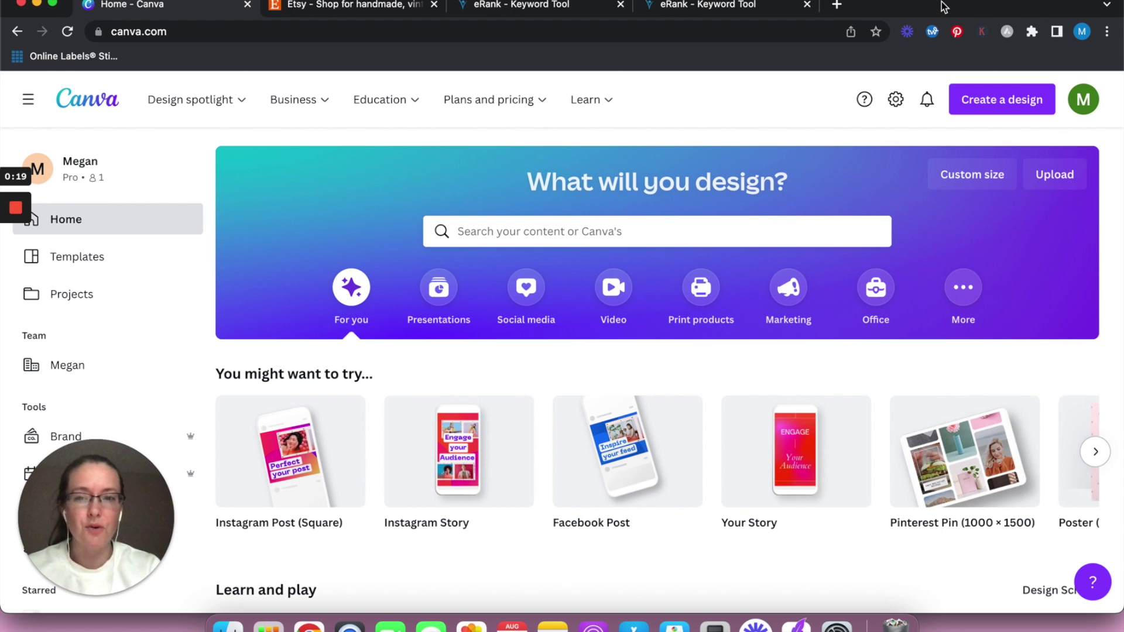
Switch to Etsy and search the marketplace for "printable wall art".
left_click(326, 6)
left_click(401, 96)
type("printable ")
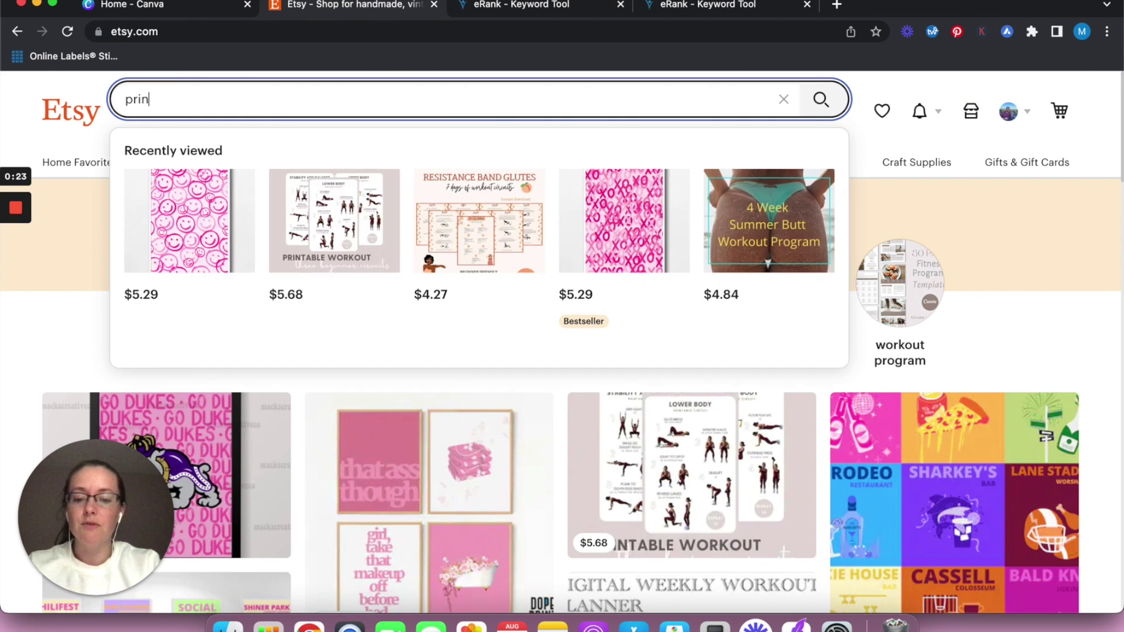
type("wall art")
key("Return")
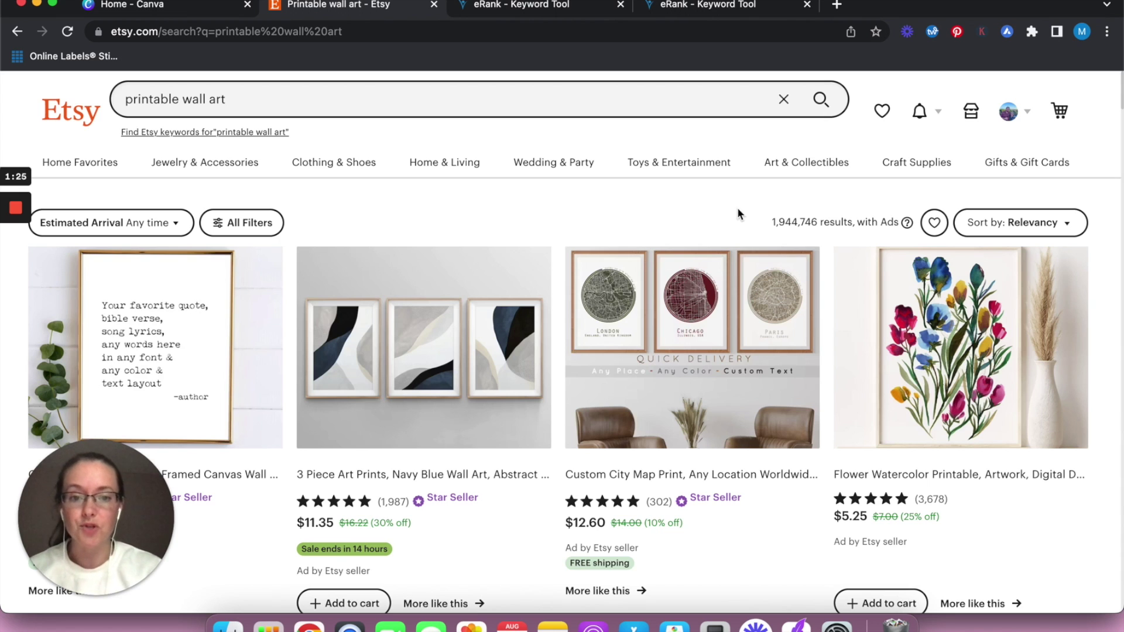
Switch to the eRank Keyword Tool and review the keyword statistics, search trend and results analysis for "printable wall art".
left_click(567, 8)
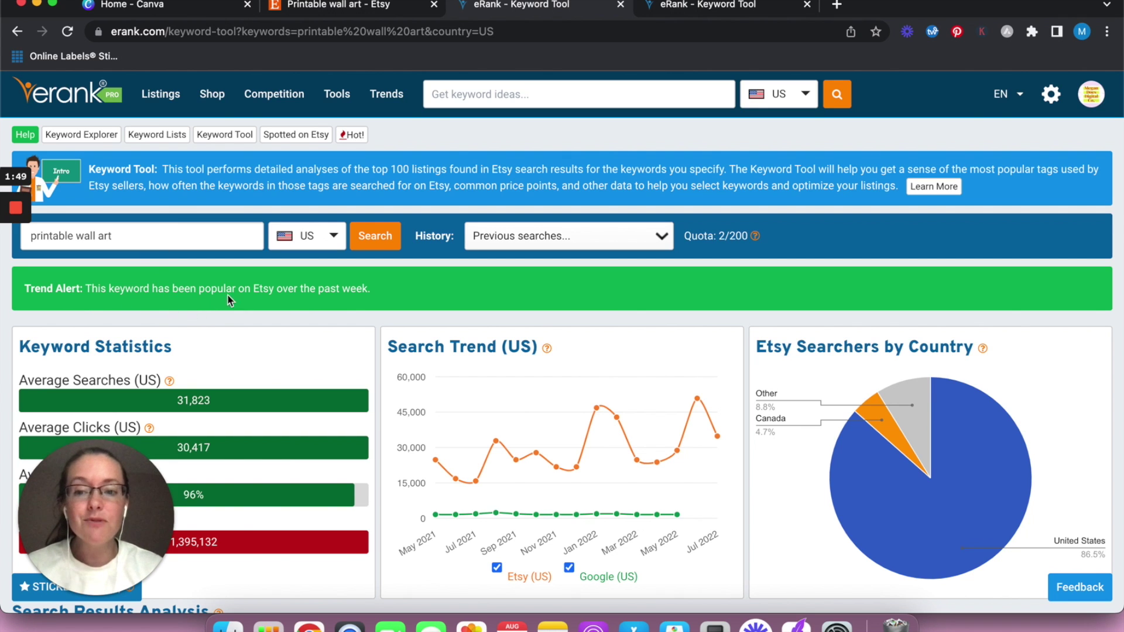
scroll(392, 341, "down", 3)
scroll(381, 370, "down", 2)
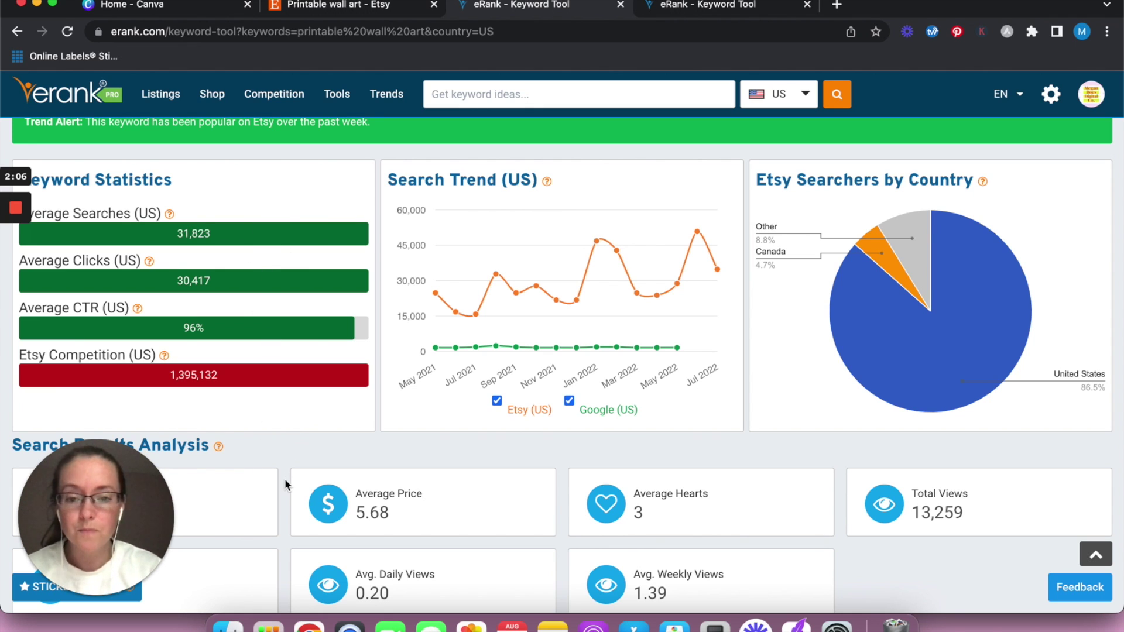
scroll(285, 481, "down", 20)
scroll(285, 482, "up", 1)
scroll(195, 354, "up", 10)
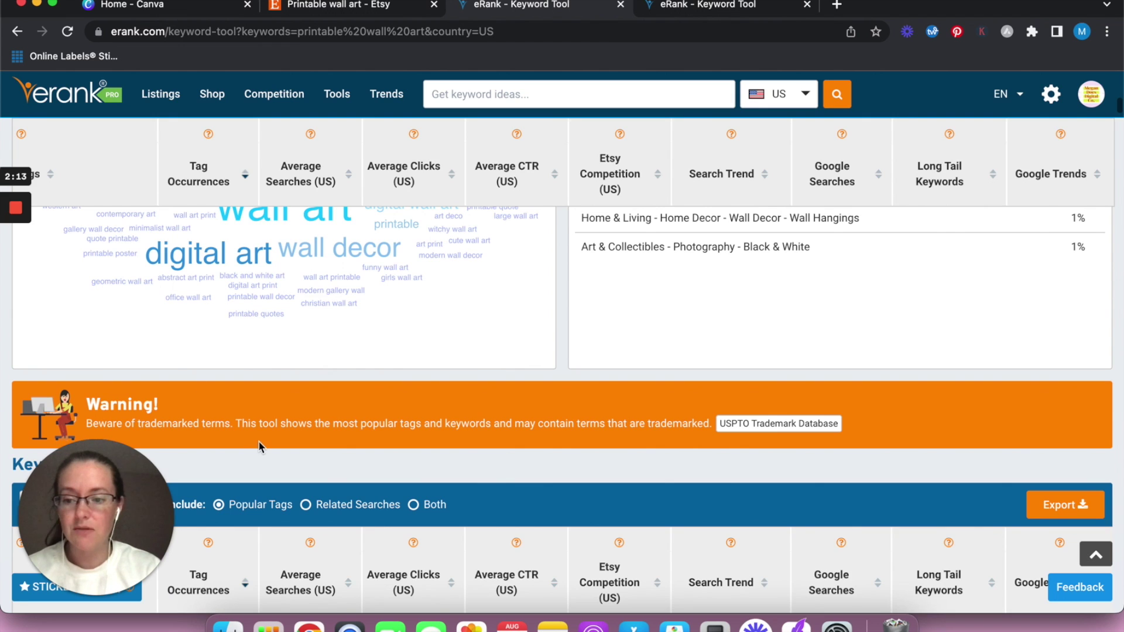
Examine the Keyword Ideas table for related wall art tags, comparing their average searches with their Etsy competition.
scroll(258, 441, "down", 2)
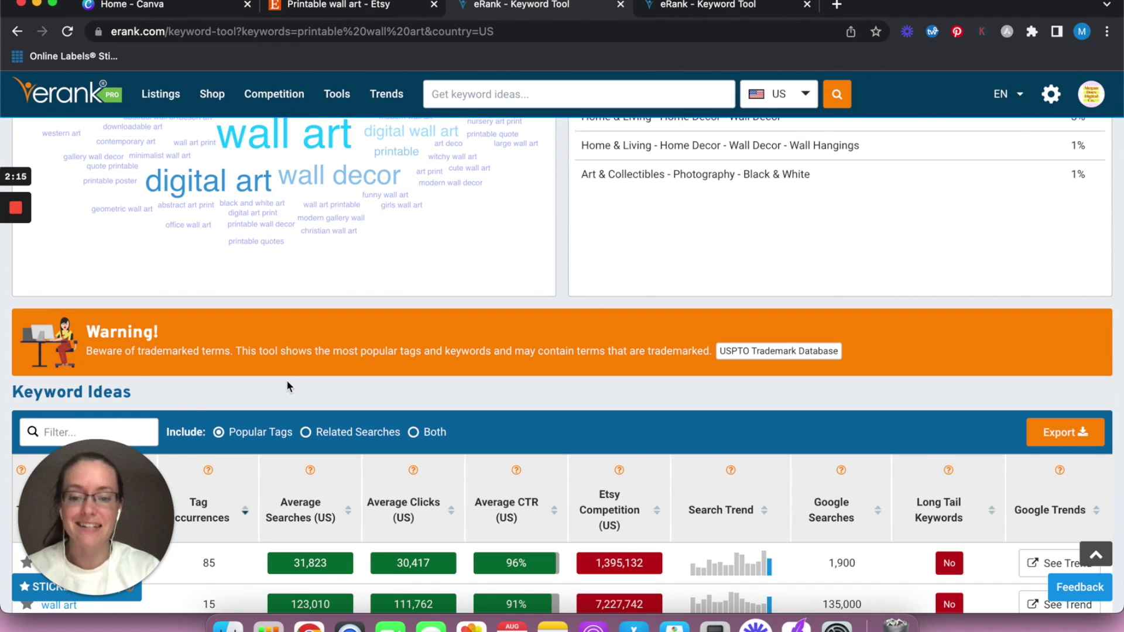
scroll(1069, 386, "down", 4)
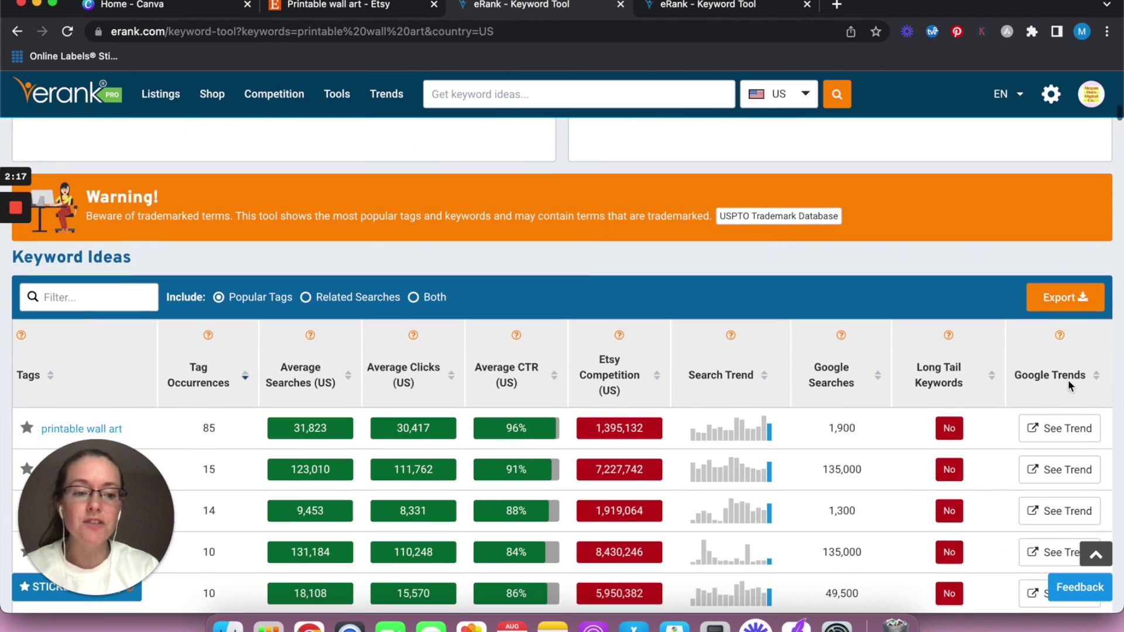
scroll(539, 469, "down", 5)
scroll(539, 472, "down", 10)
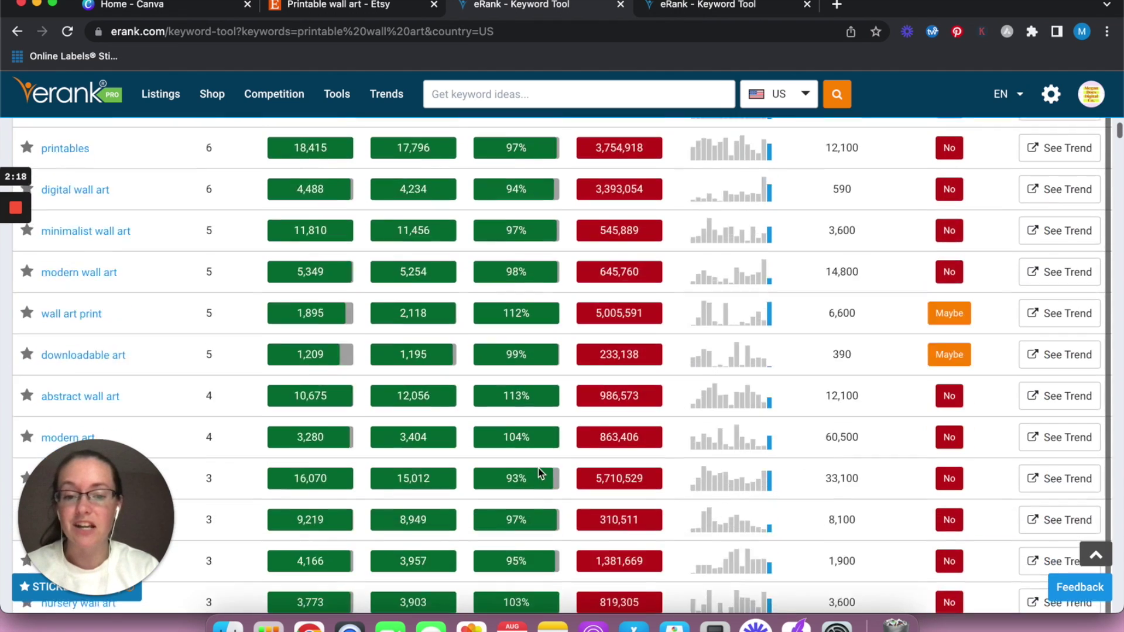
scroll(539, 472, "down", 10)
scroll(538, 472, "down", 12)
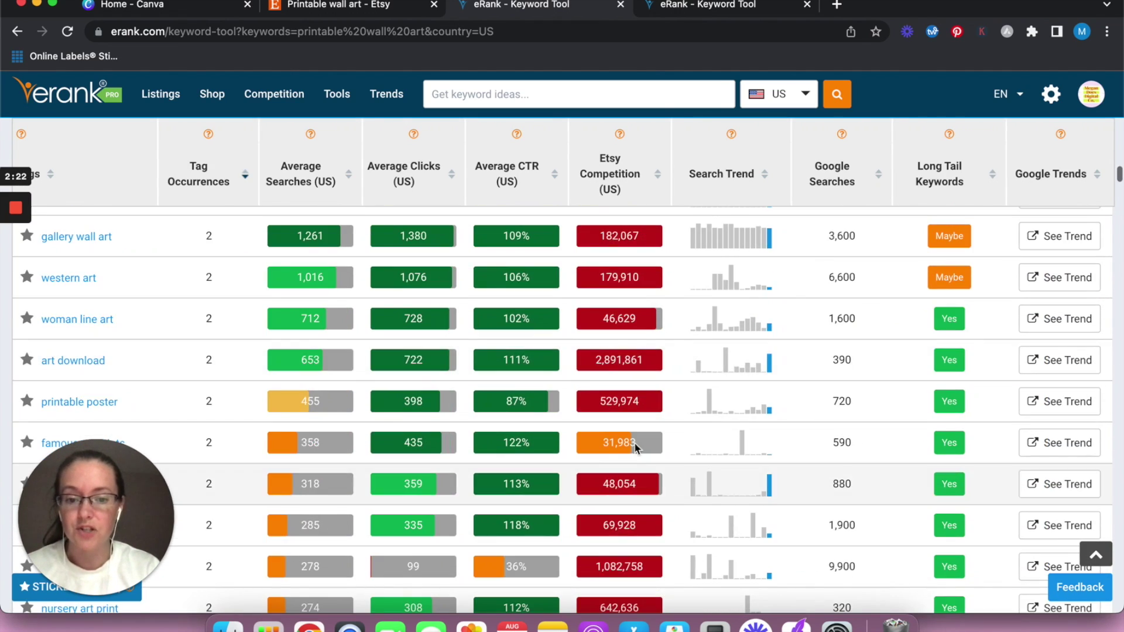
scroll(354, 492, "down", 10)
scroll(359, 508, "down", 12)
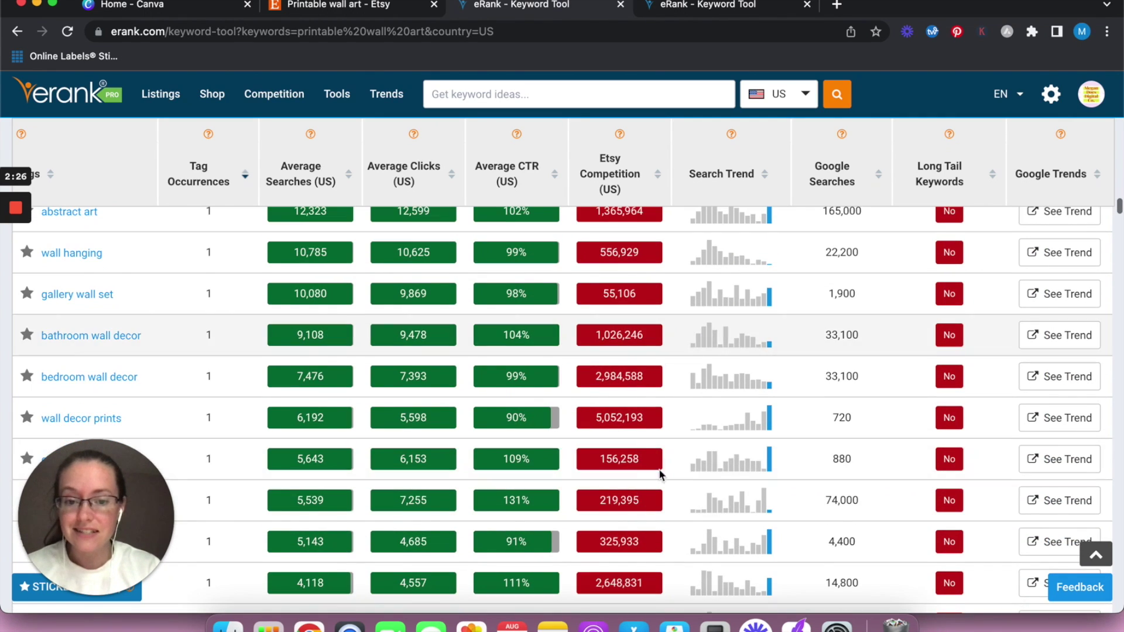
scroll(571, 484, "down", 5)
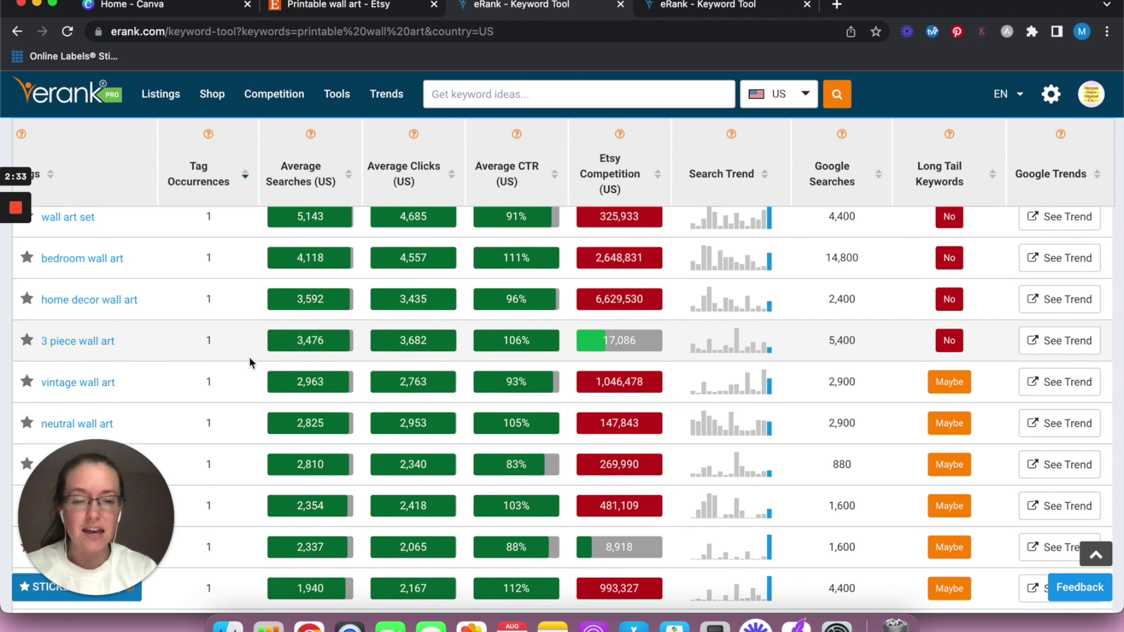
scroll(244, 359, "down", 3)
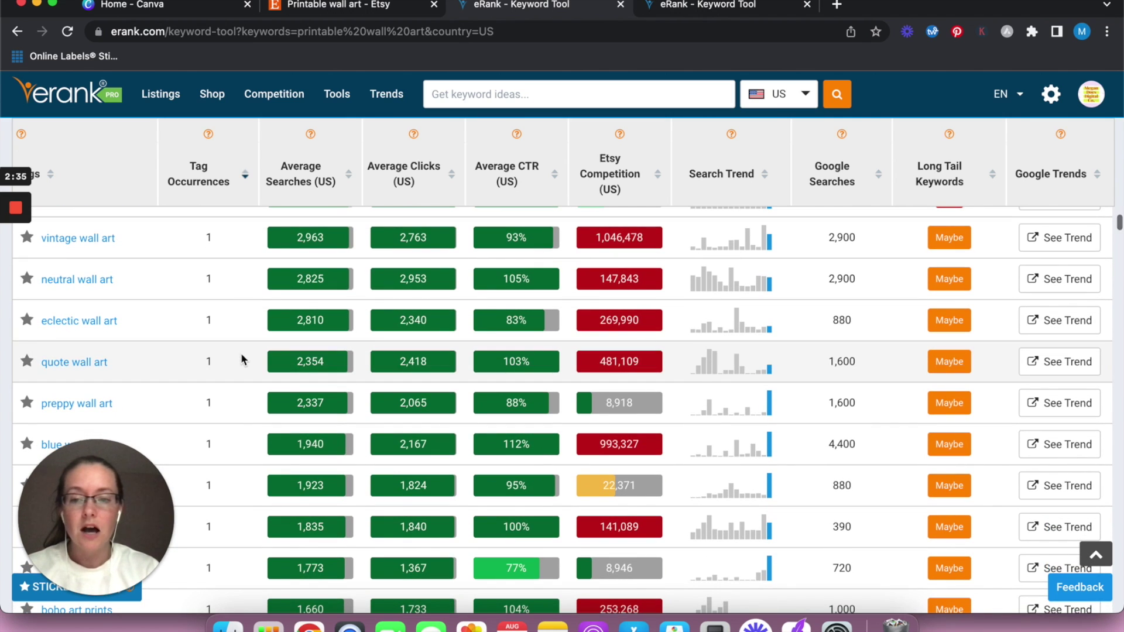
Open the keyword analysis for the "preppy wall art" tag and examine its statistics and search trend.
left_click(106, 410)
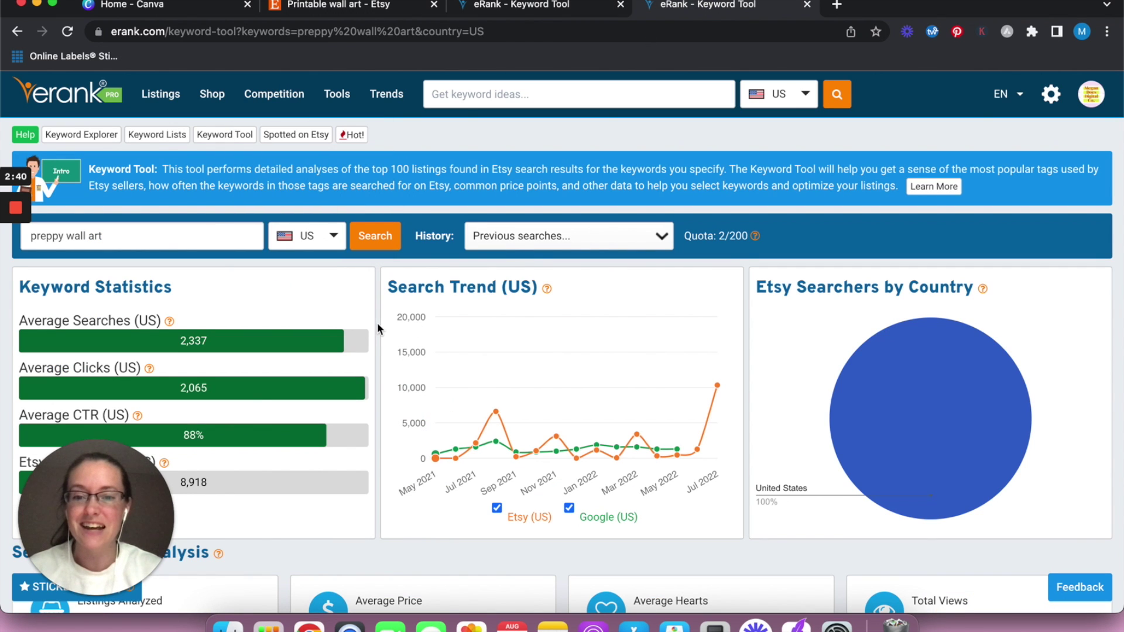
scroll(377, 329, "down", 2)
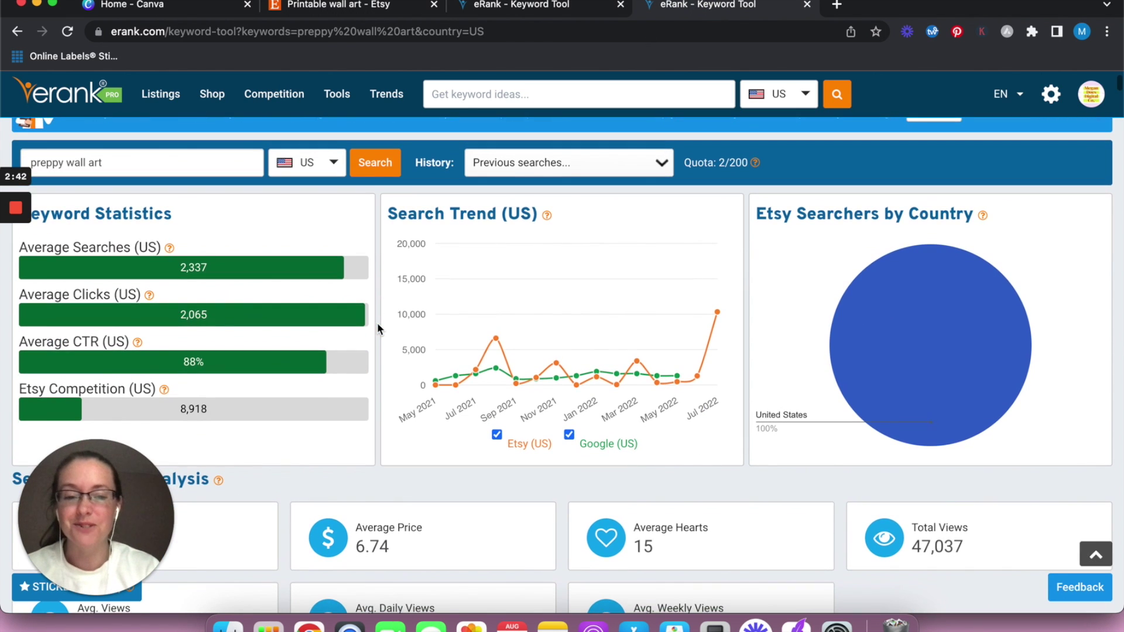
scroll(378, 329, "up", 2)
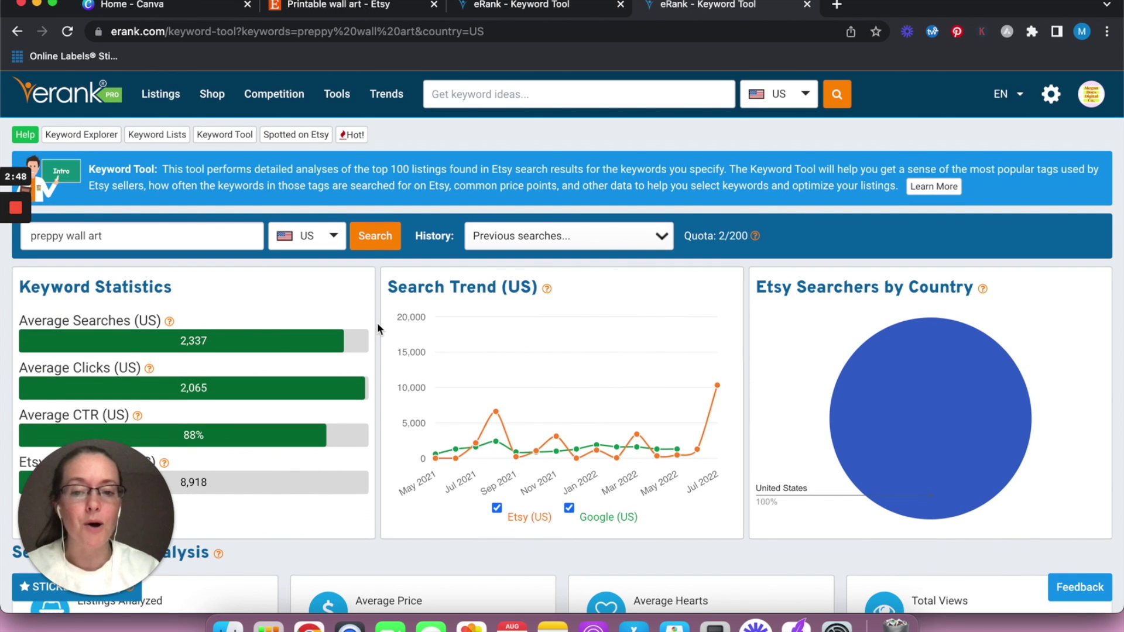
scroll(378, 326, "down", 2)
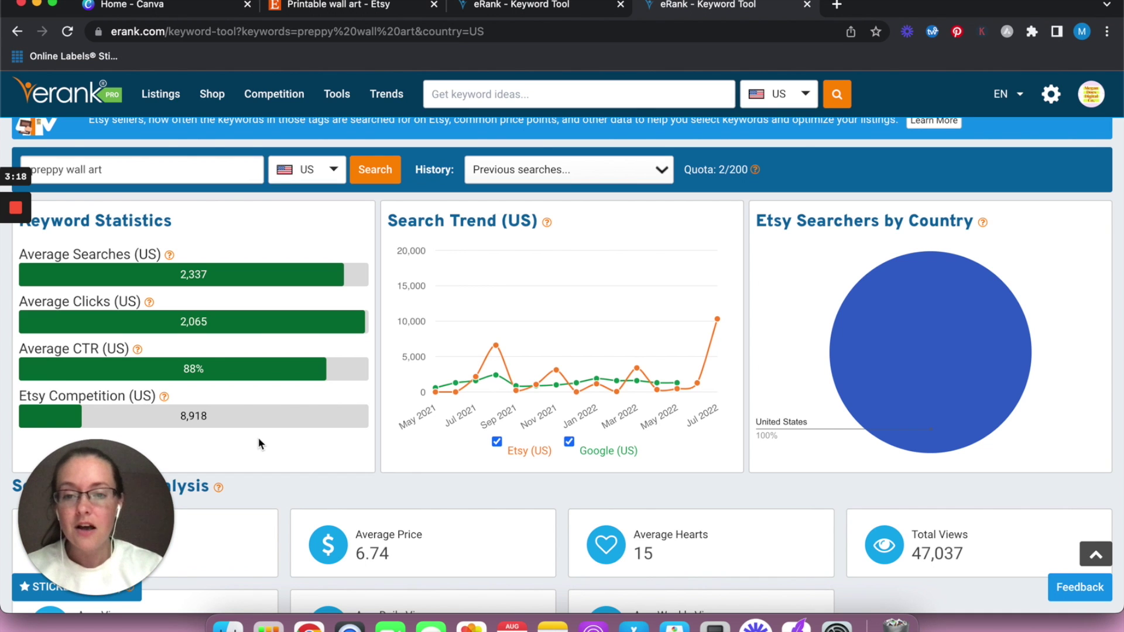
Return to Etsy and search the marketplace for "preppy wall art".
left_click(352, 6)
left_click(333, 93)
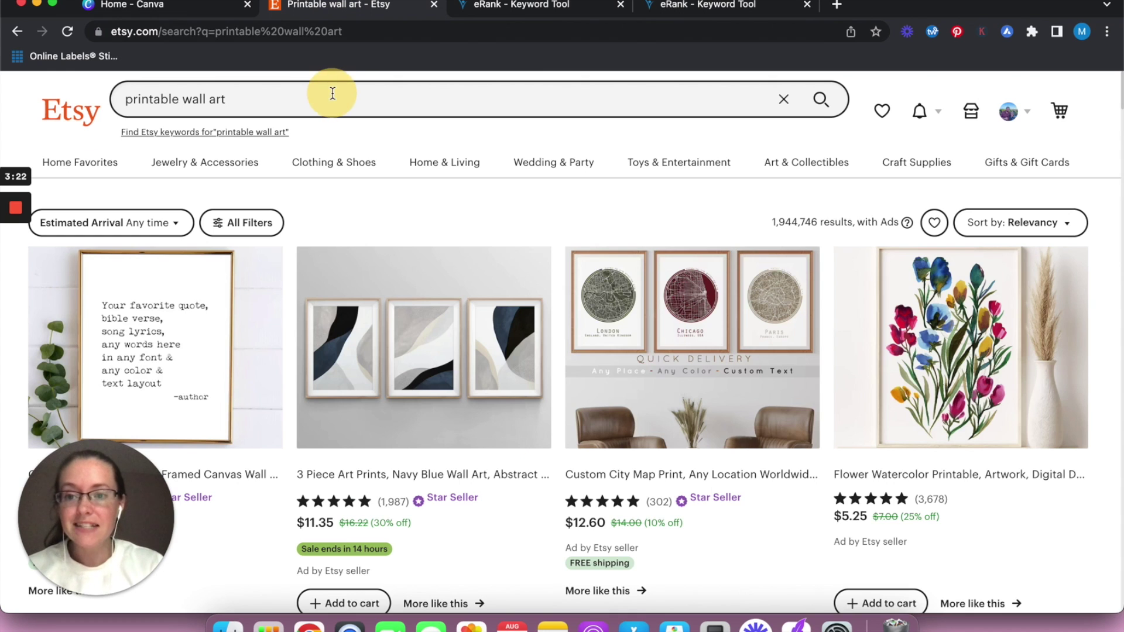
type("preppy wall art")
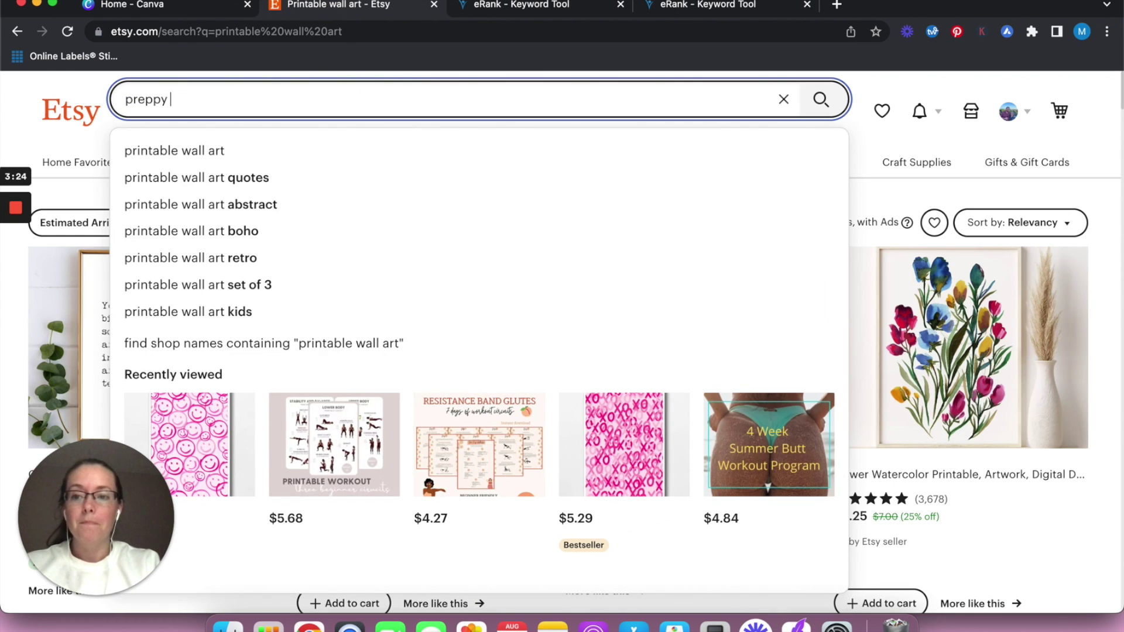
key("Return")
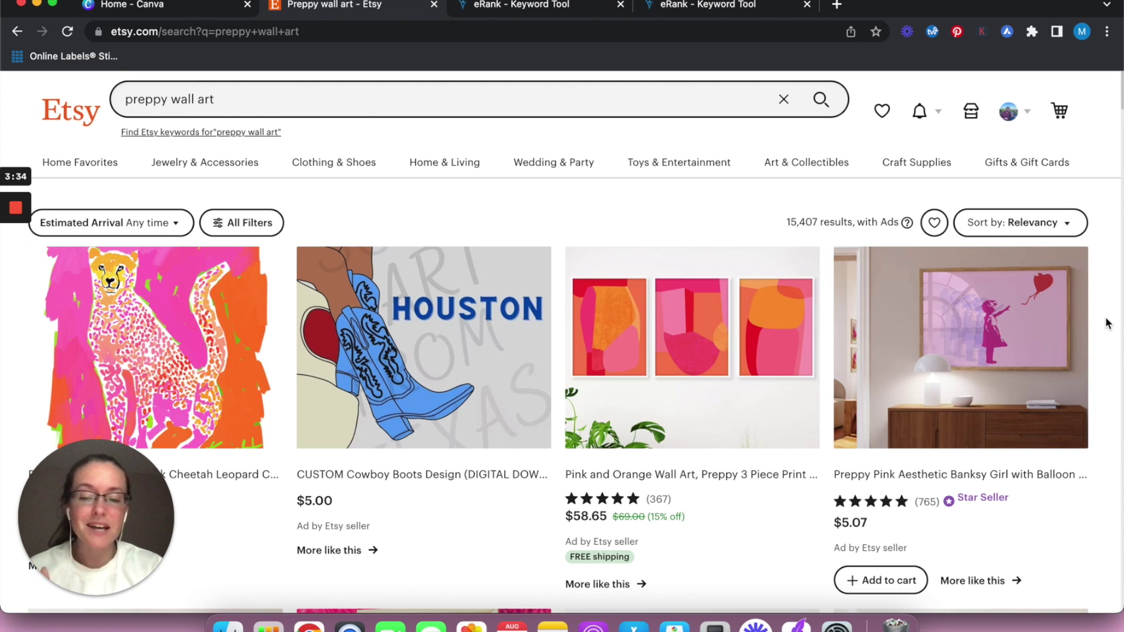
Browse the preppy wall art listings, examining their design styles, colours, prices and print sets.
scroll(1106, 324, "down", 3)
scroll(1107, 323, "down", 3)
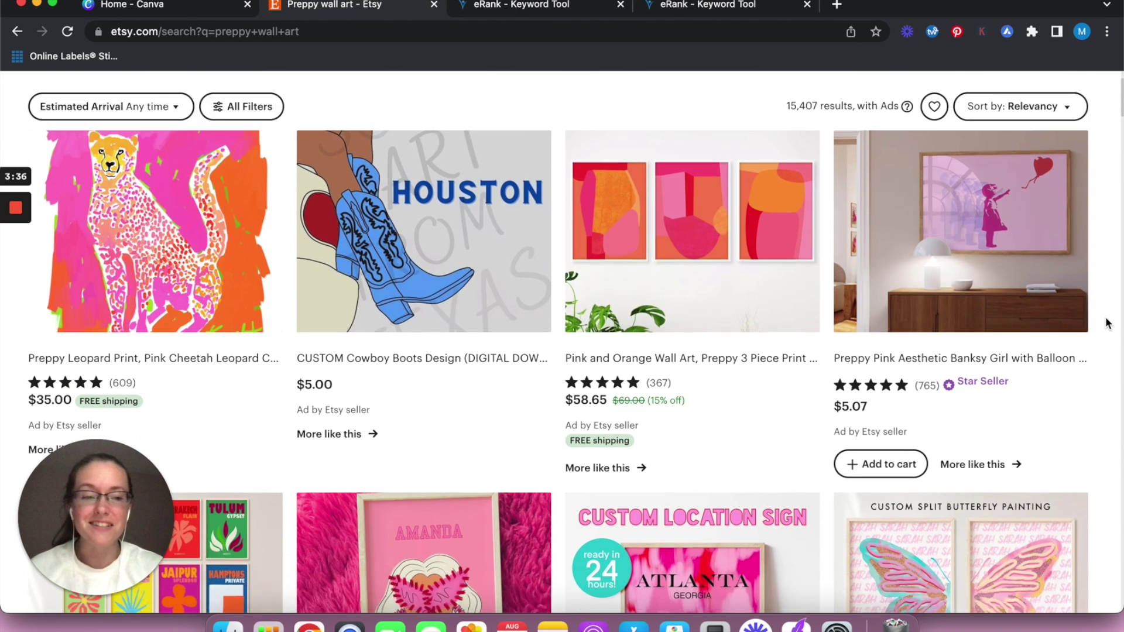
scroll(1111, 320, "down", 4)
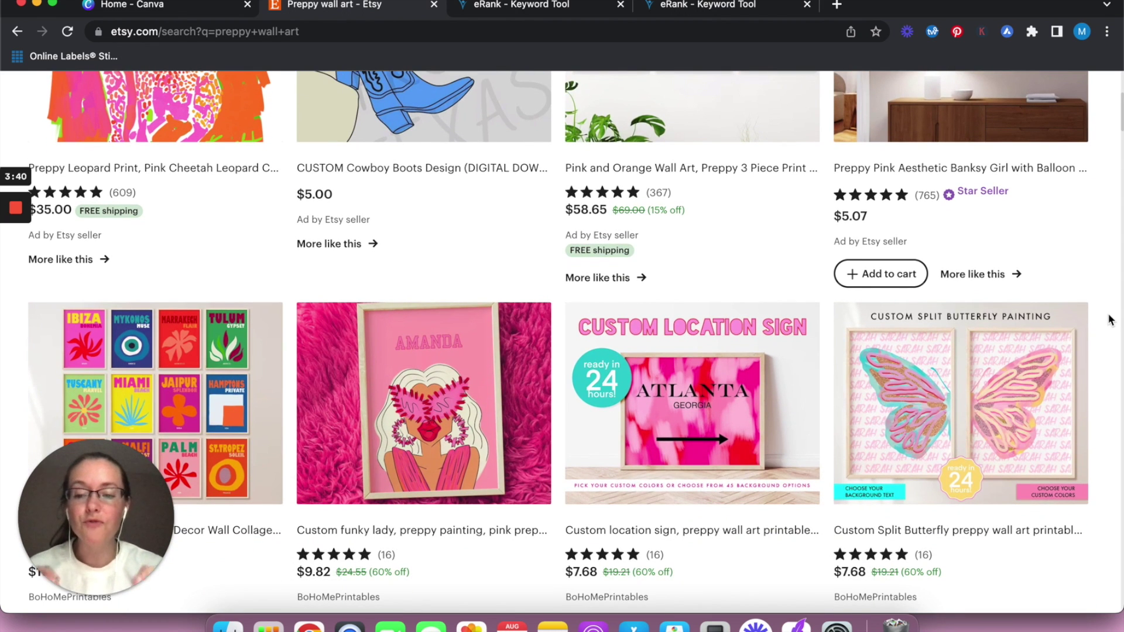
scroll(1111, 320, "down", 3)
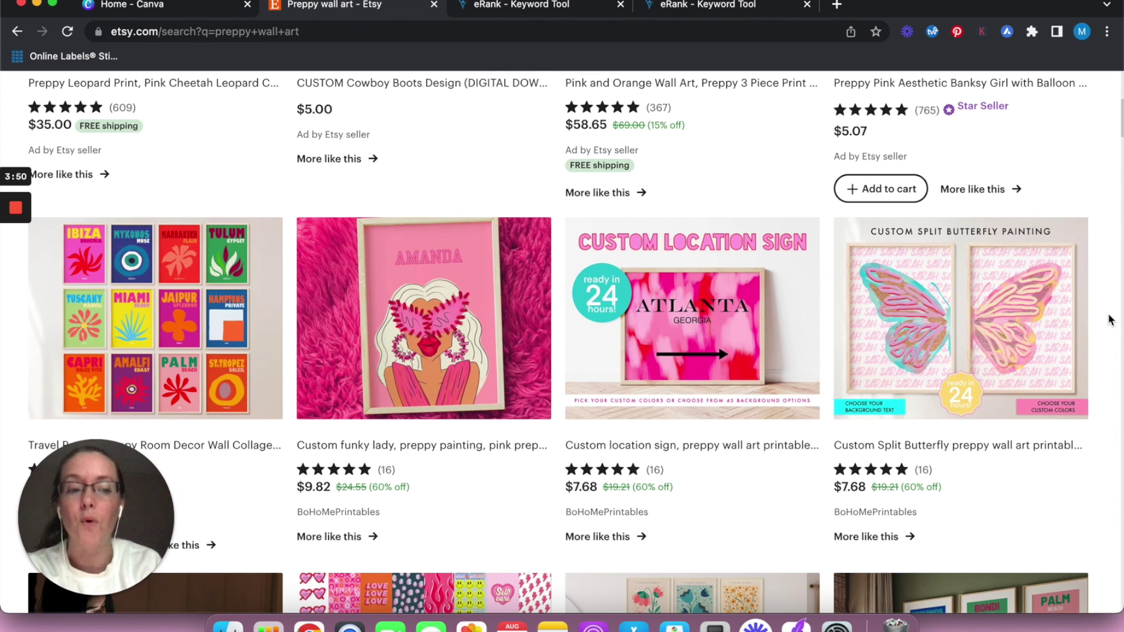
scroll(1111, 319, "down", 3)
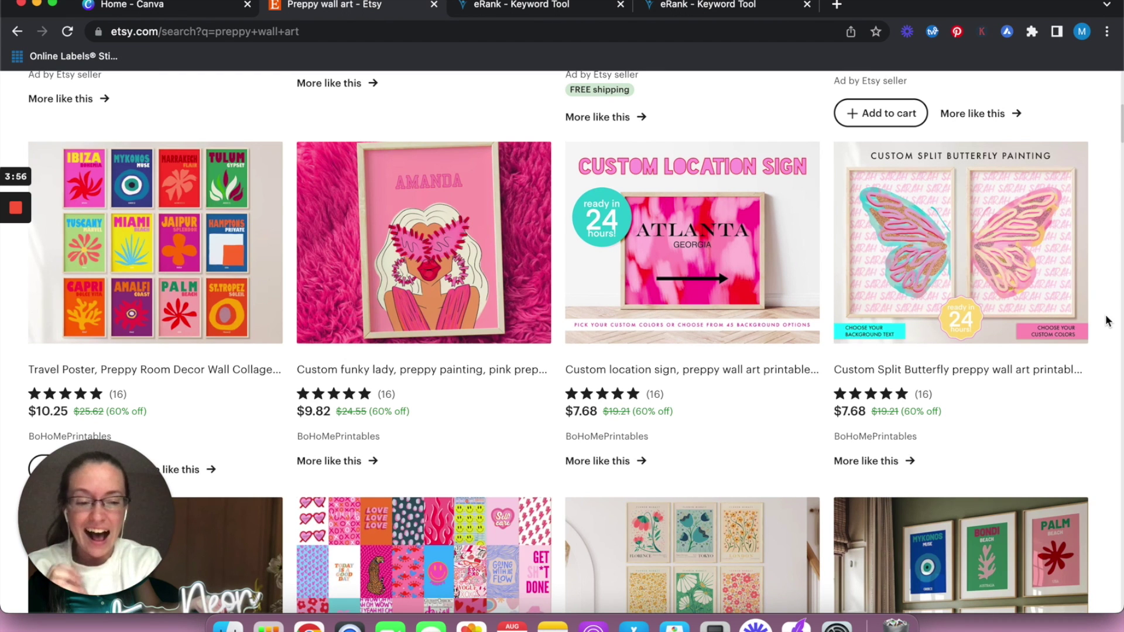
scroll(1108, 321, "down", 5)
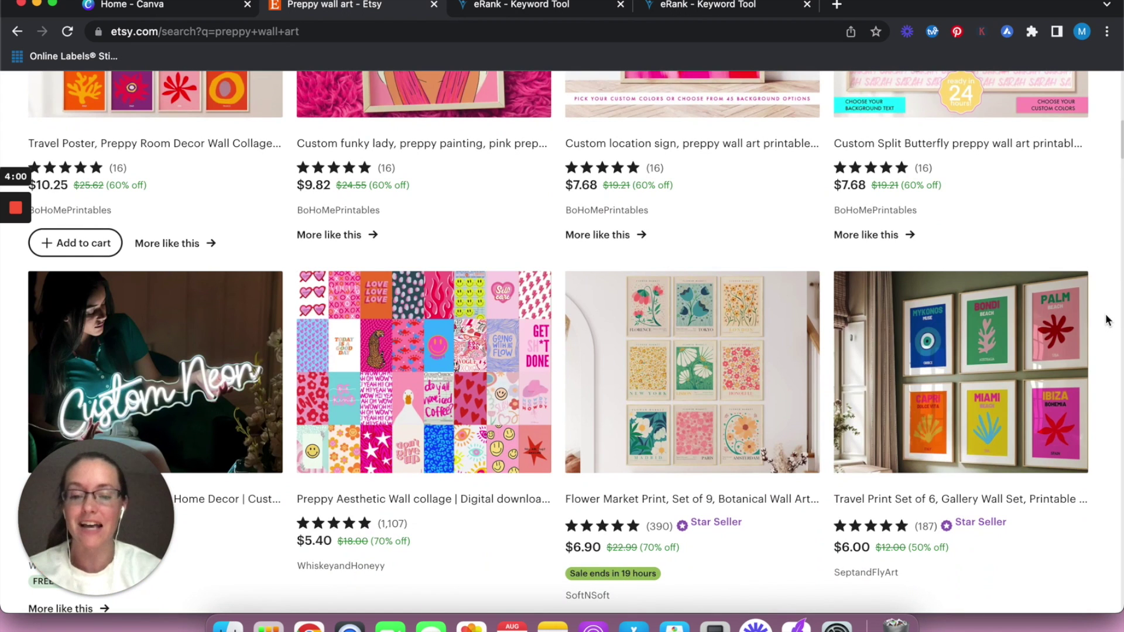
scroll(1107, 319, "down", 3)
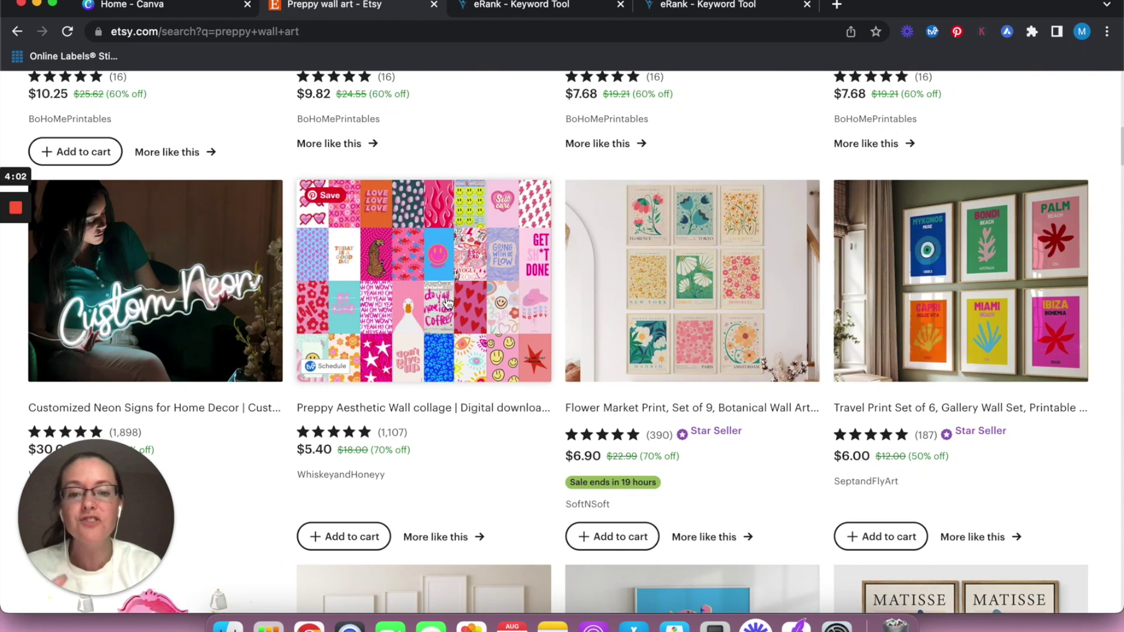
scroll(1107, 309, "down", 3)
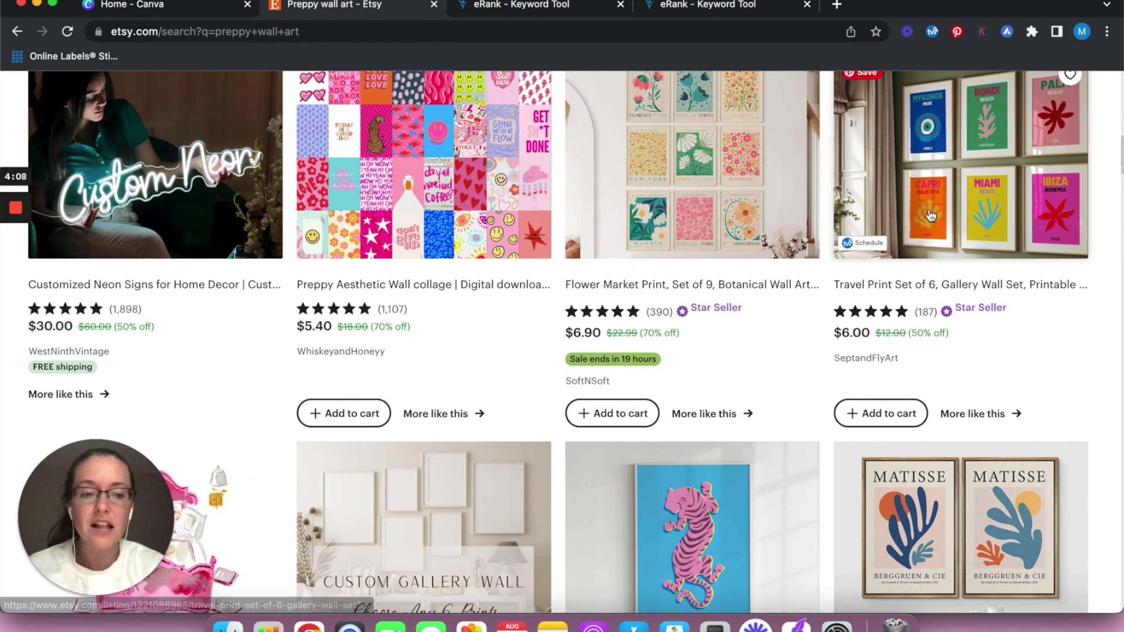
scroll(1102, 396, "down", 6)
scroll(1101, 399, "down", 4)
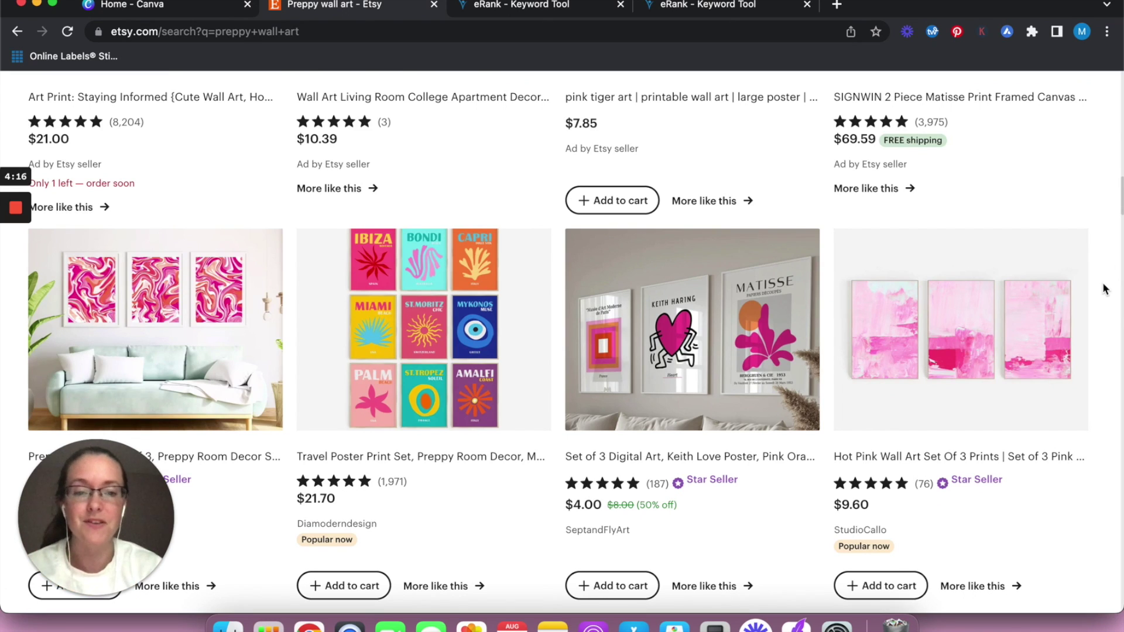
Go through the preppy wall art results again from the beginning, examining popular listings and recurring design themes further down.
scroll(1105, 289, "up", 15)
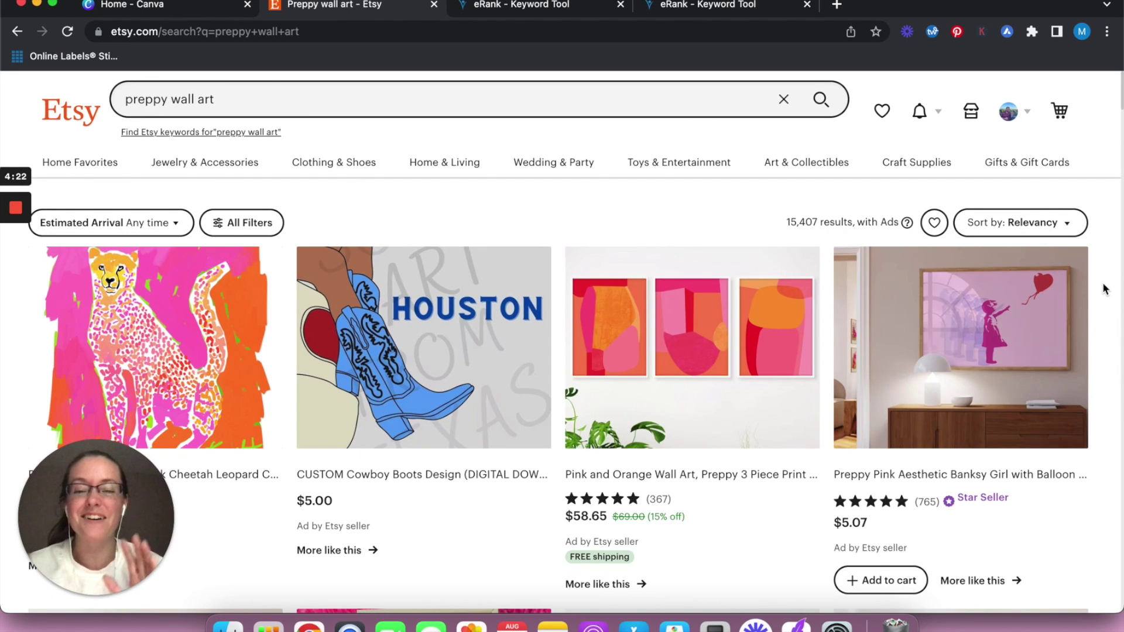
scroll(1105, 289, "down", 13)
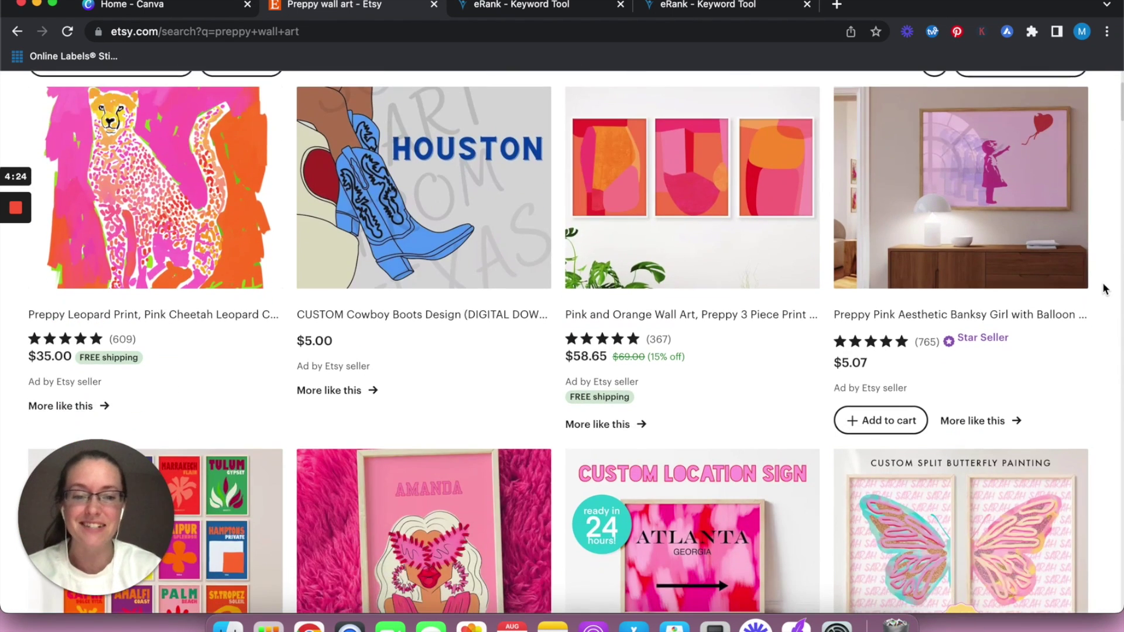
scroll(1105, 289, "down", 3)
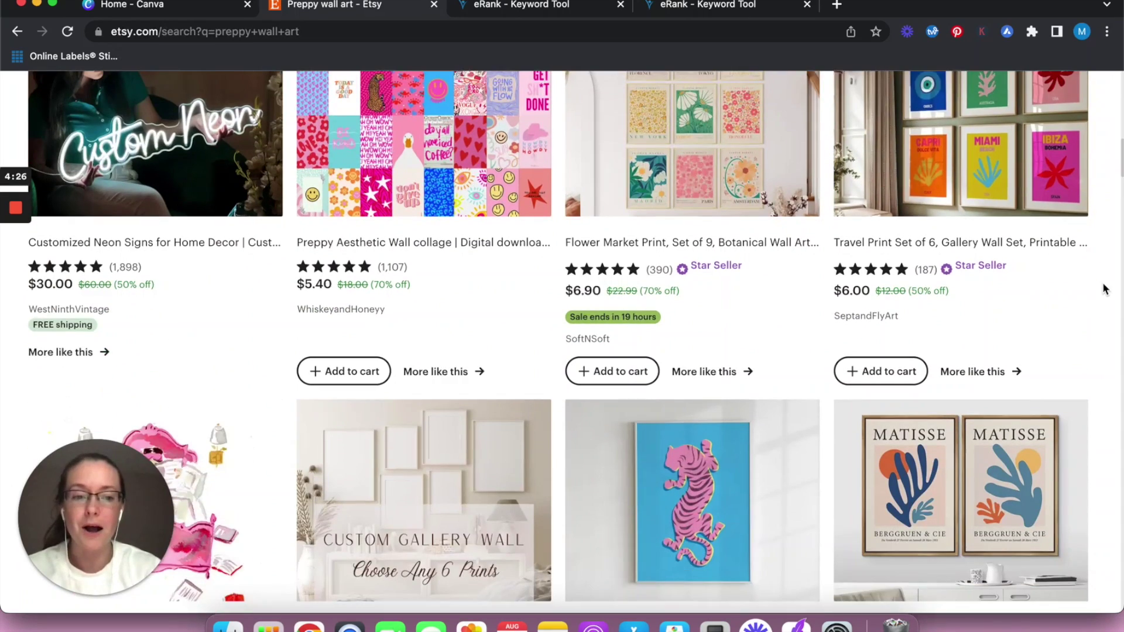
scroll(1105, 289, "down", 9)
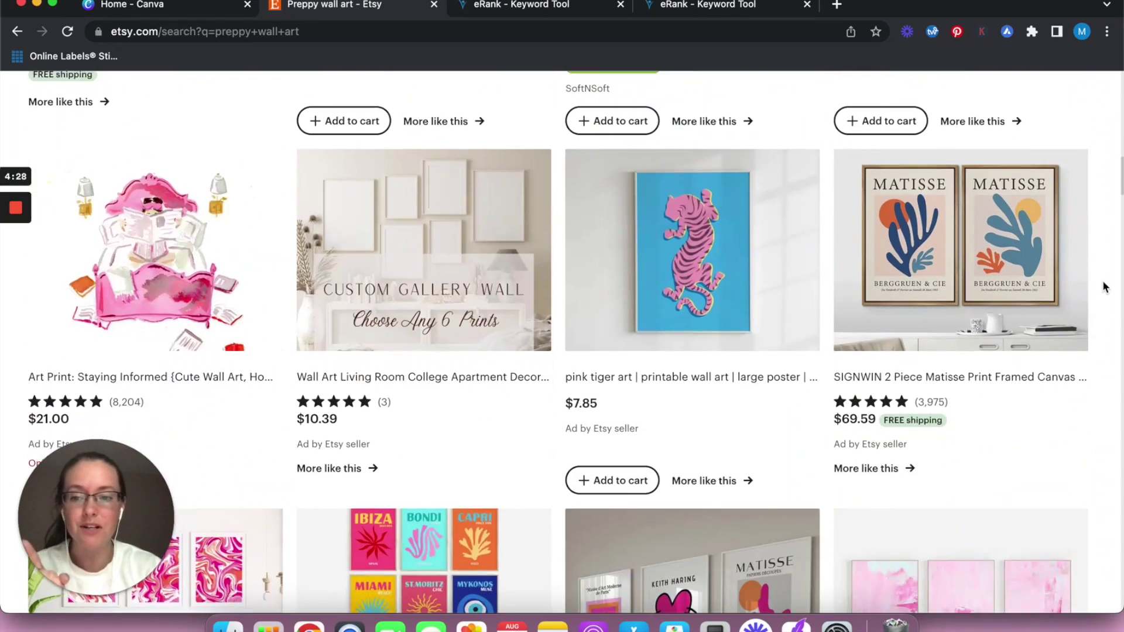
scroll(1105, 287, "down", 6)
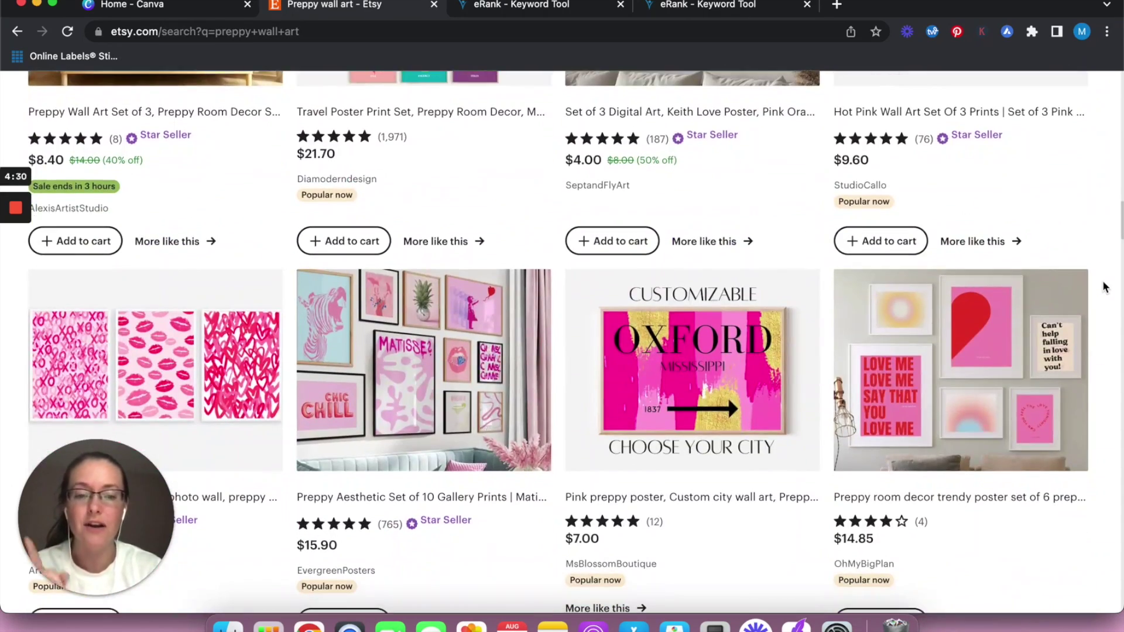
scroll(1105, 287, "down", 1)
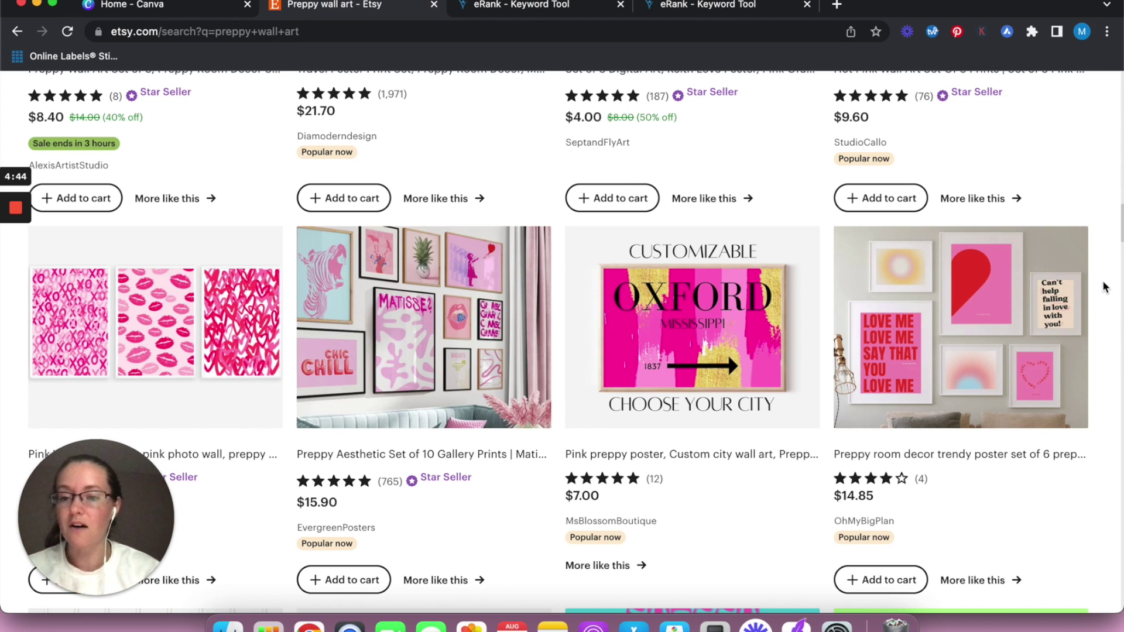
scroll(1104, 287, "down", 10)
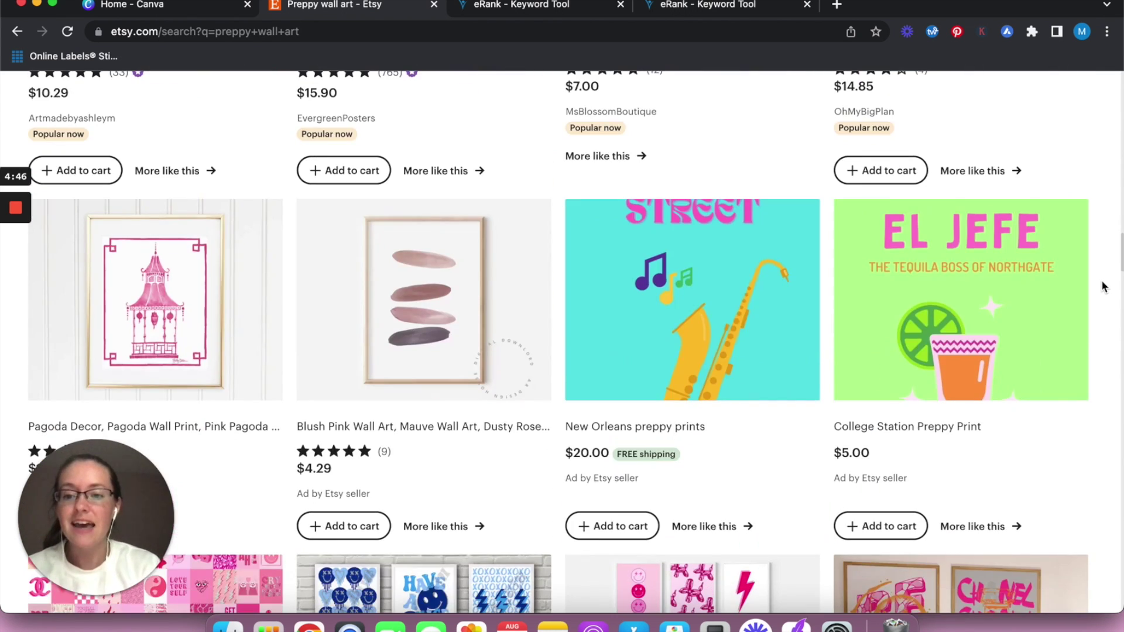
scroll(1103, 287, "down", 12)
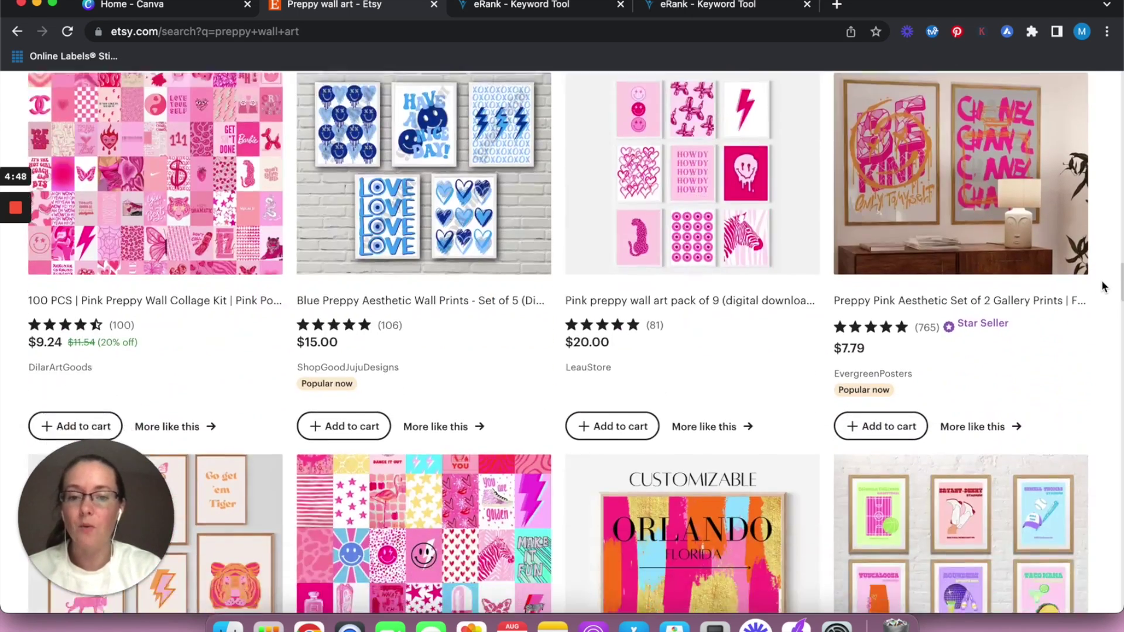
Browse further down the preppy wall art results and open the pink XO-pattern wall art print listing.
scroll(1102, 285, "down", 3)
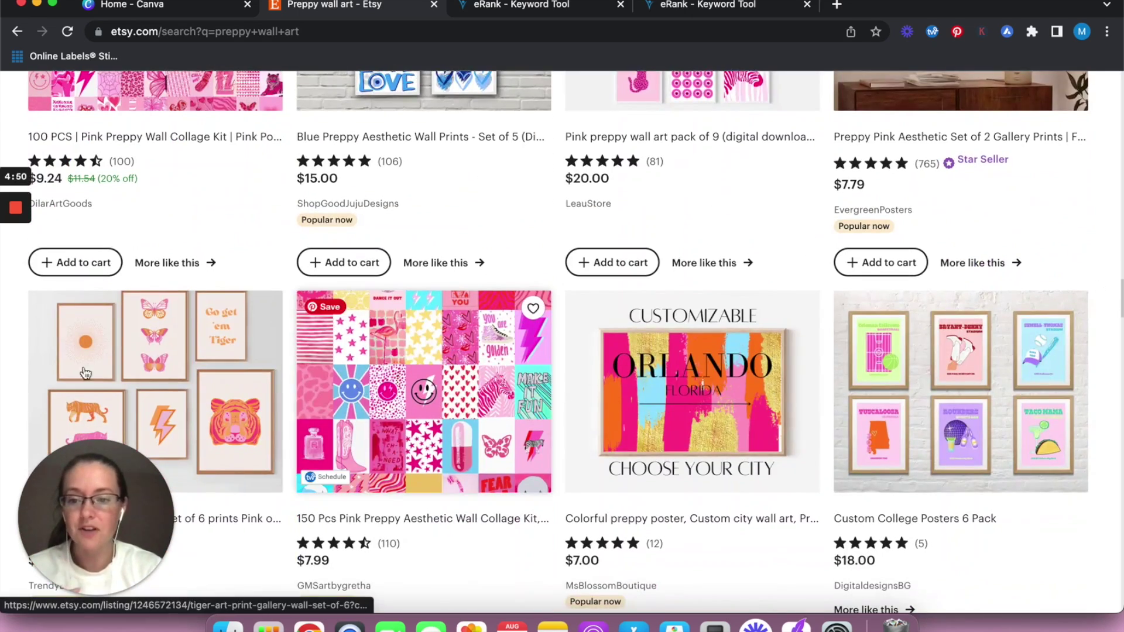
scroll(222, 403, "down", 9)
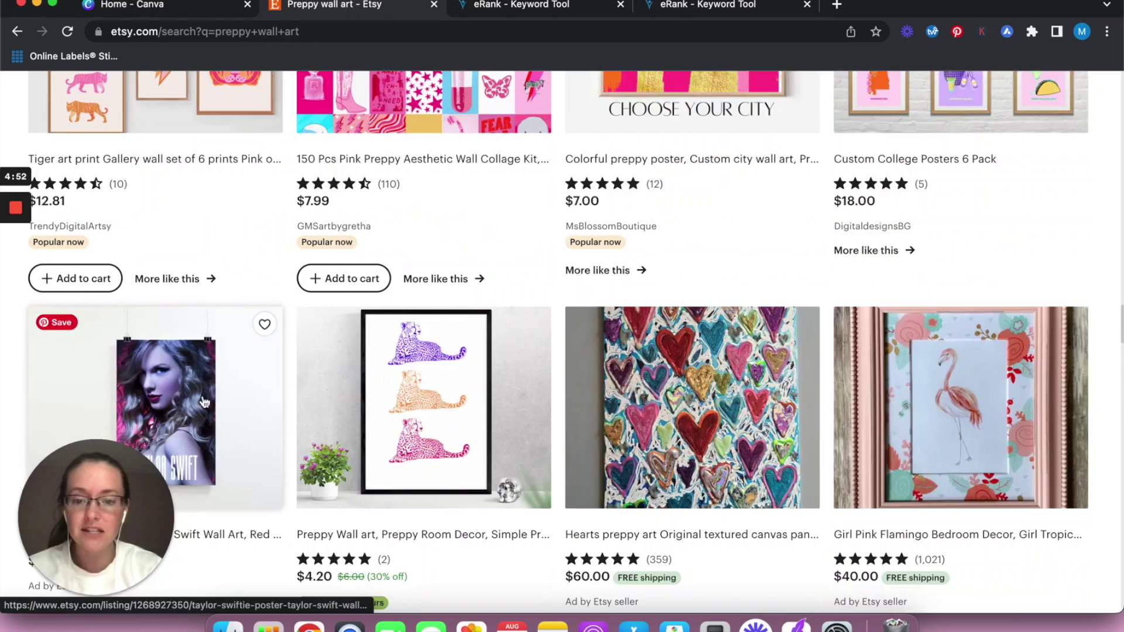
scroll(1090, 376, "down", 12)
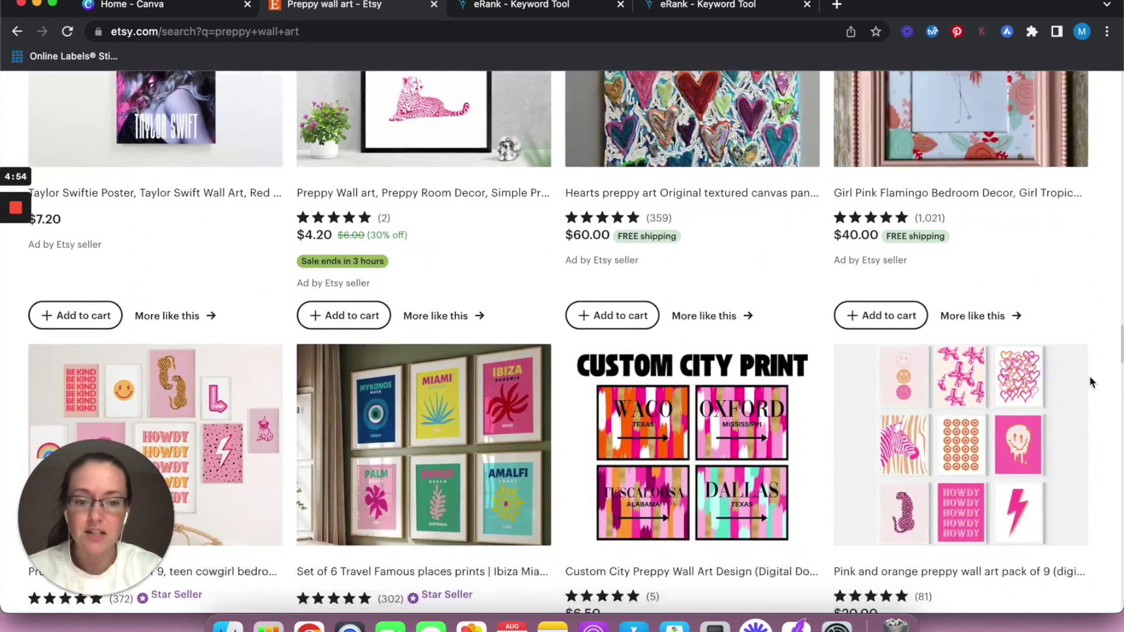
scroll(1091, 378, "down", 17)
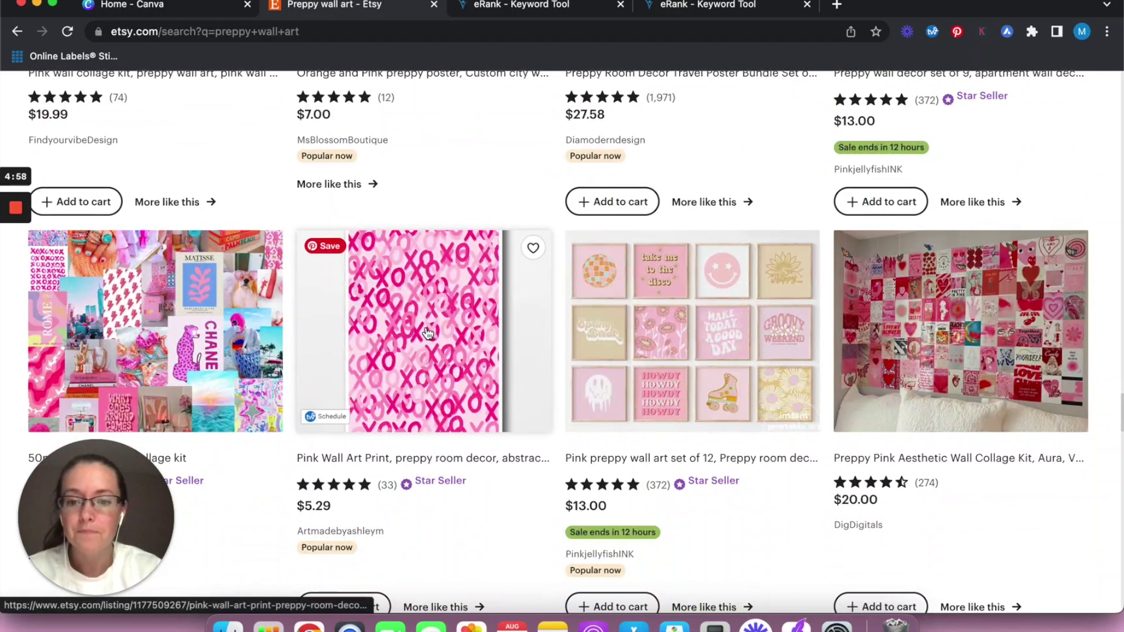
left_click(427, 334)
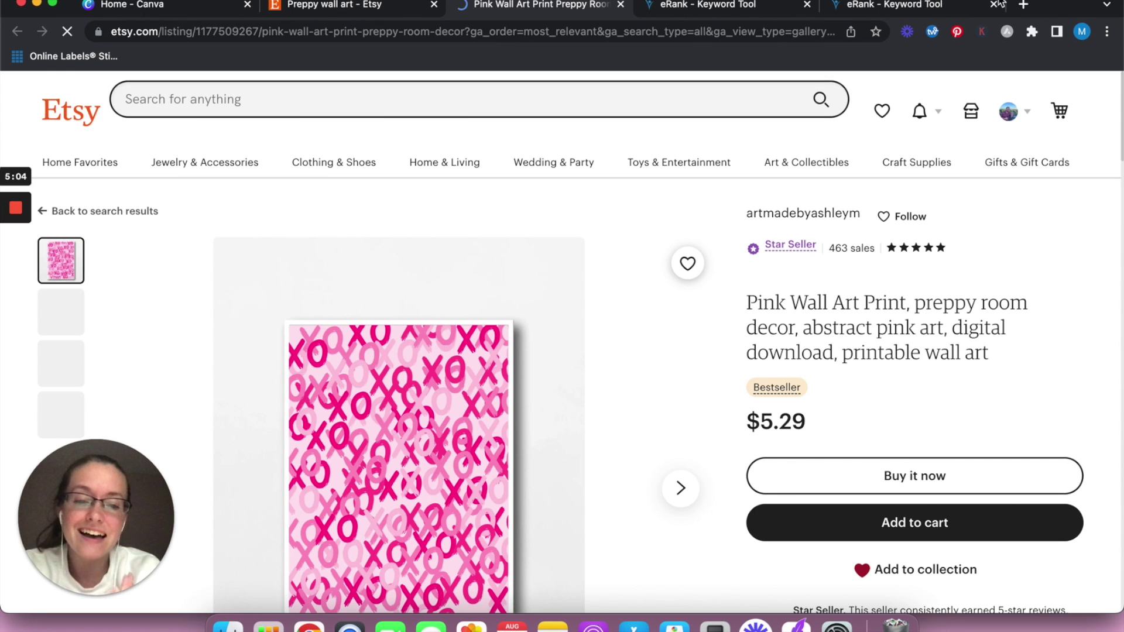
Examine the pink XO print listing, expanding its full description to read the offered print sizes, download details and reviews.
scroll(1093, 382, "down", 5)
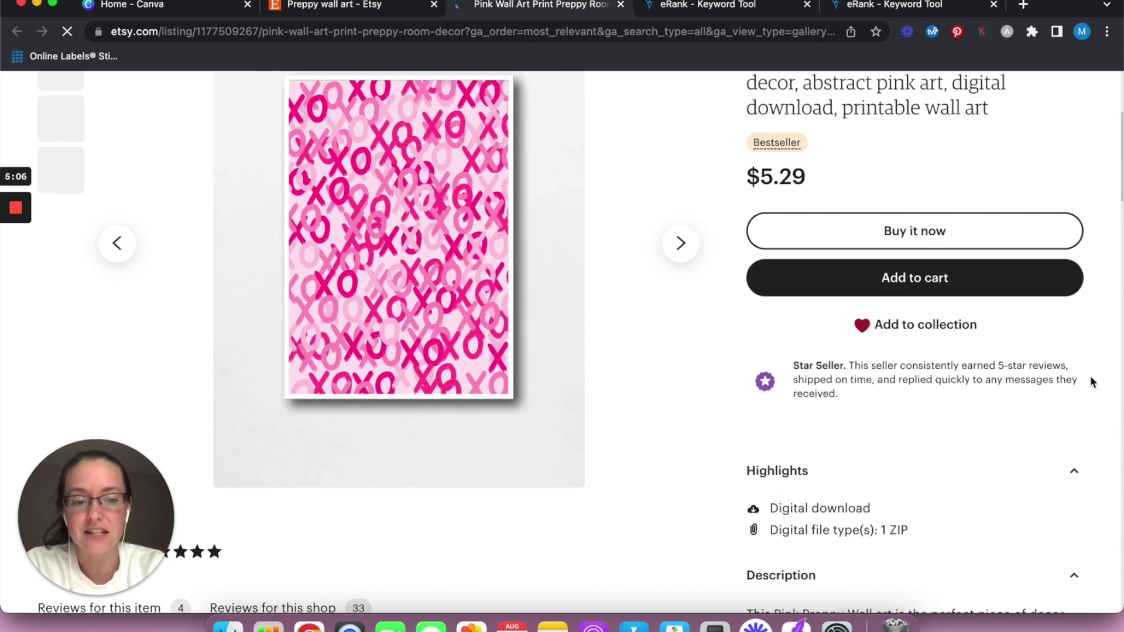
scroll(1090, 381, "down", 3)
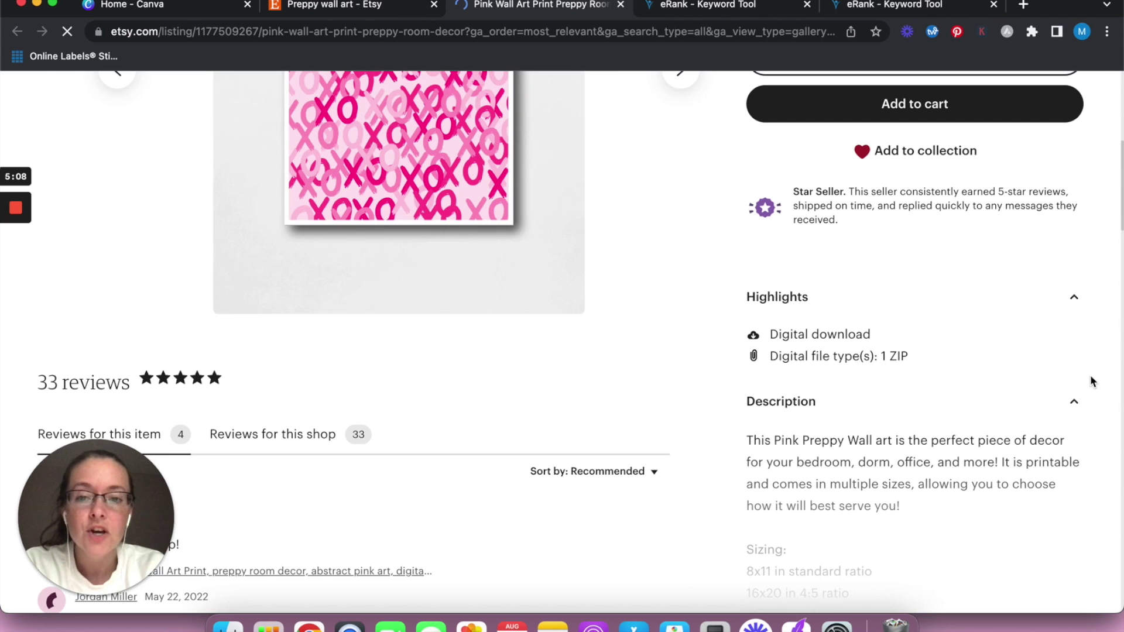
scroll(1090, 381, "down", 3)
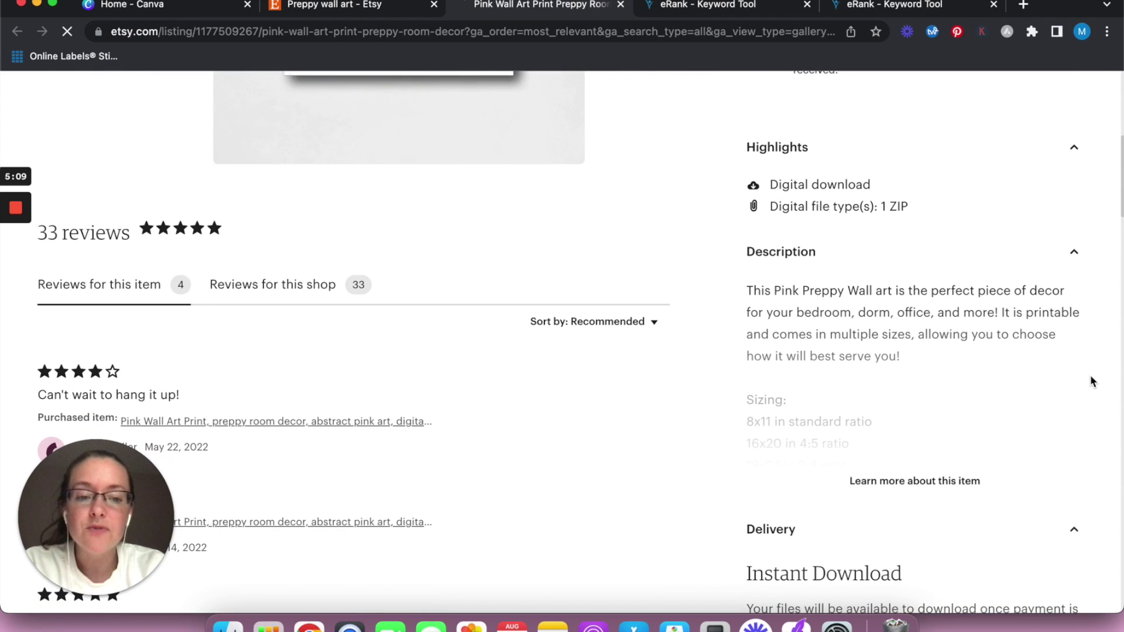
left_click(882, 487)
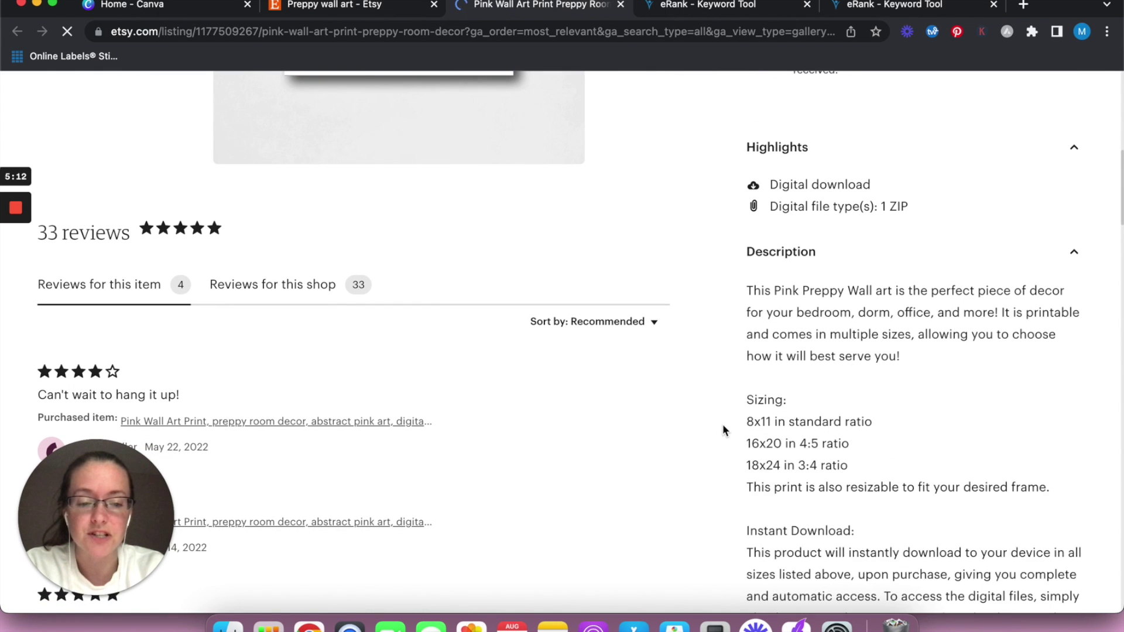
scroll(723, 424, "down", 3)
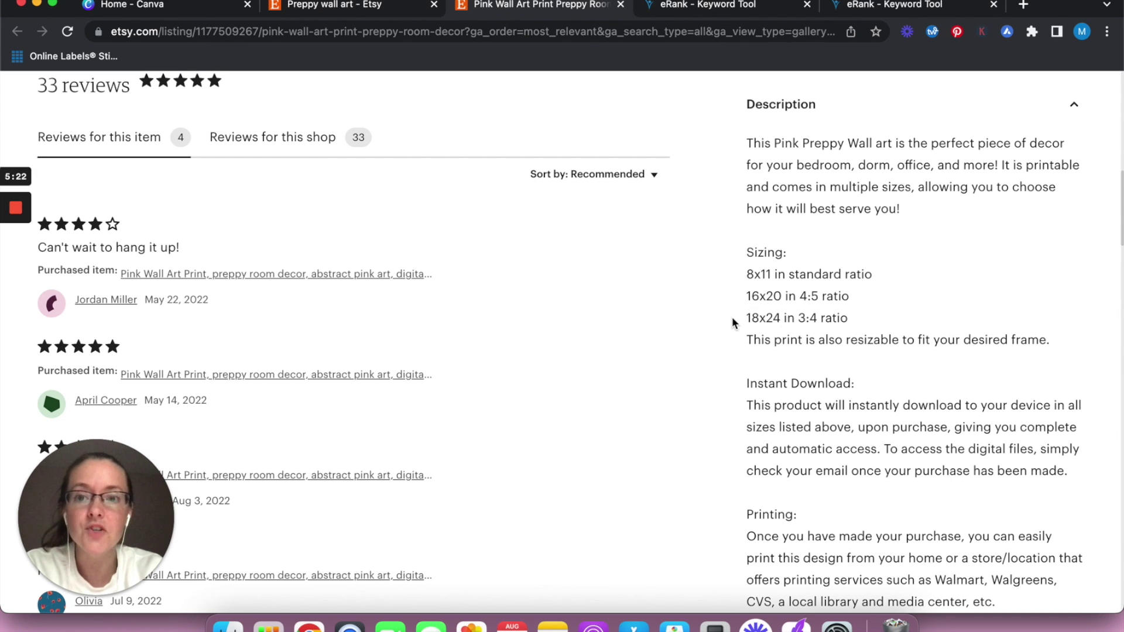
scroll(732, 318, "up", 2)
scroll(732, 318, "down", 3)
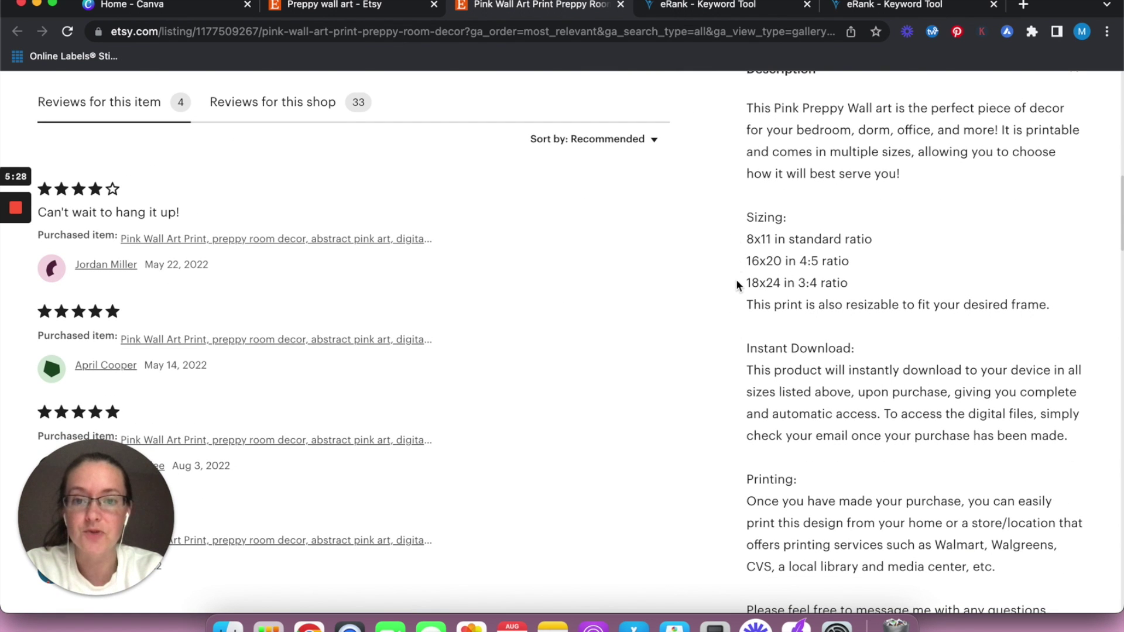
scroll(736, 280, "up", 7)
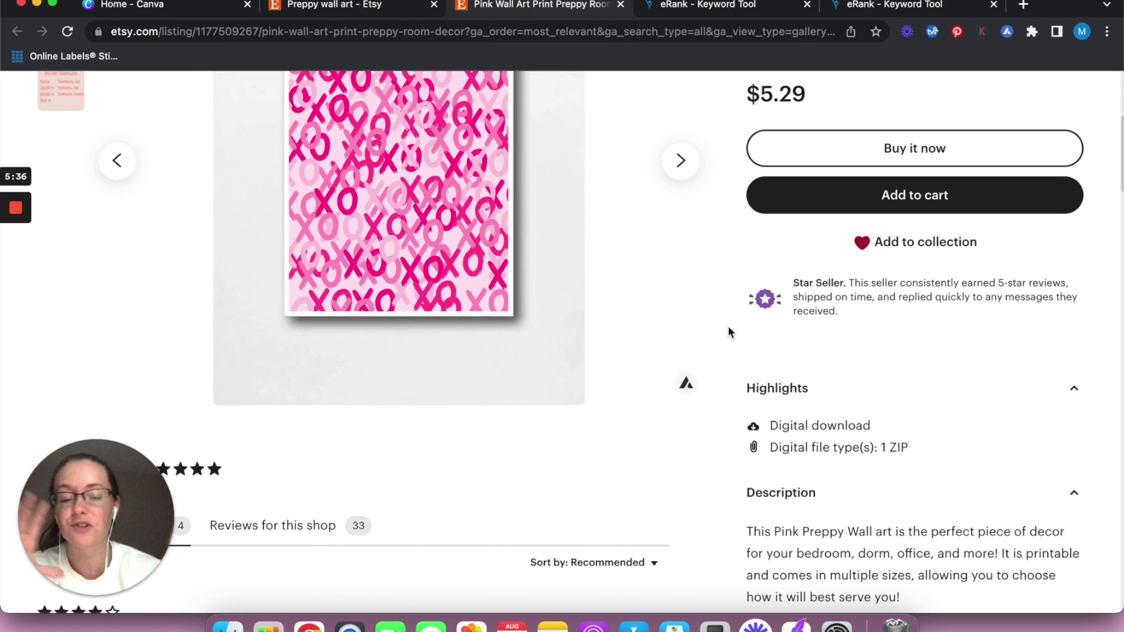
scroll(729, 331, "down", 5)
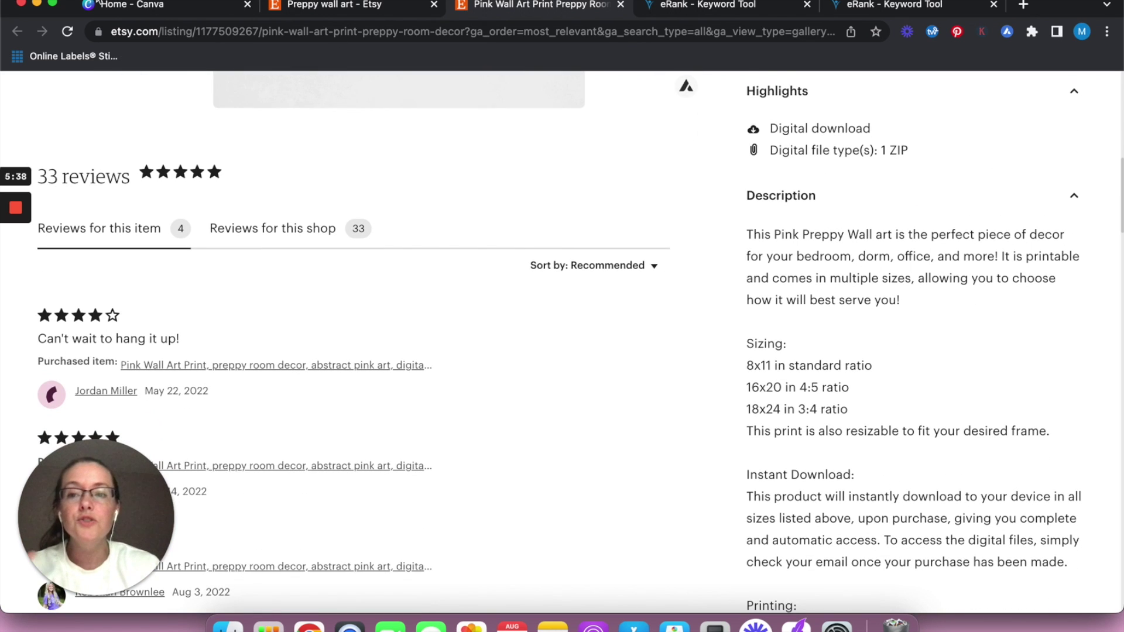
Switch to Canva and create a new custom-size design 8 in wide by 11 in high.
left_click(120, 5)
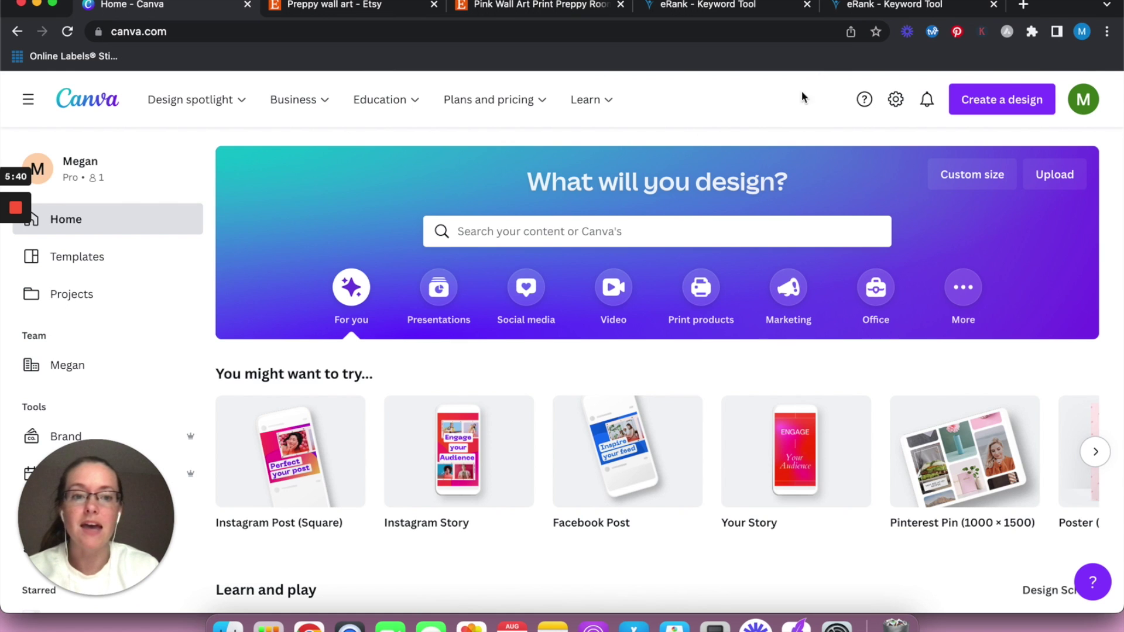
left_click(1033, 103)
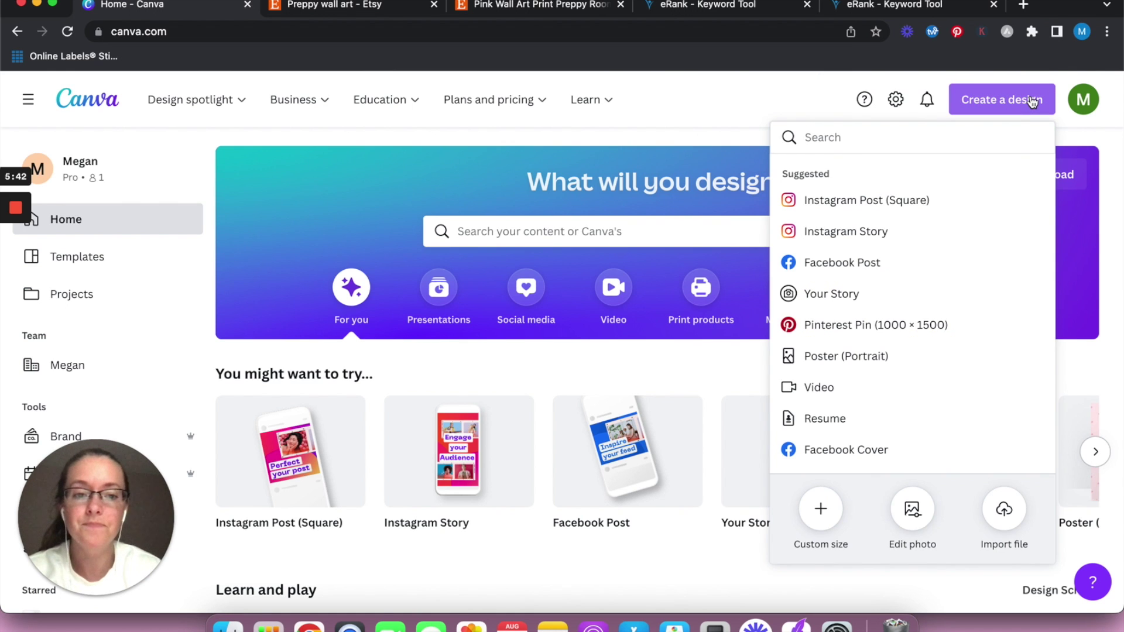
left_click(821, 508)
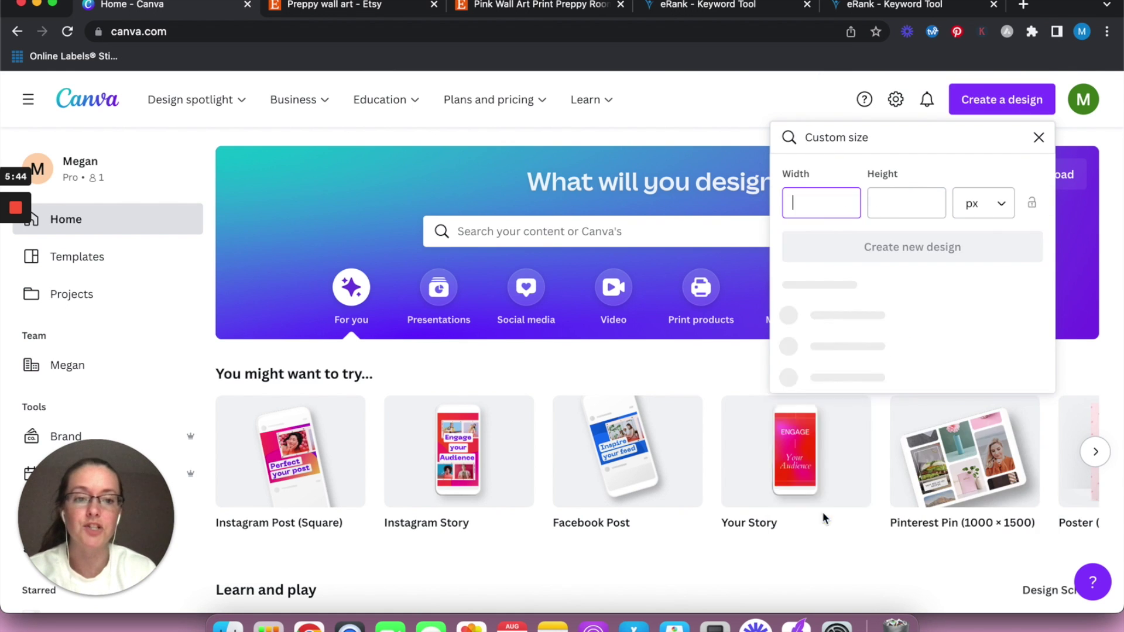
left_click(984, 203)
left_click(986, 284)
left_click(845, 204)
type("8")
key("Tab")
type("11")
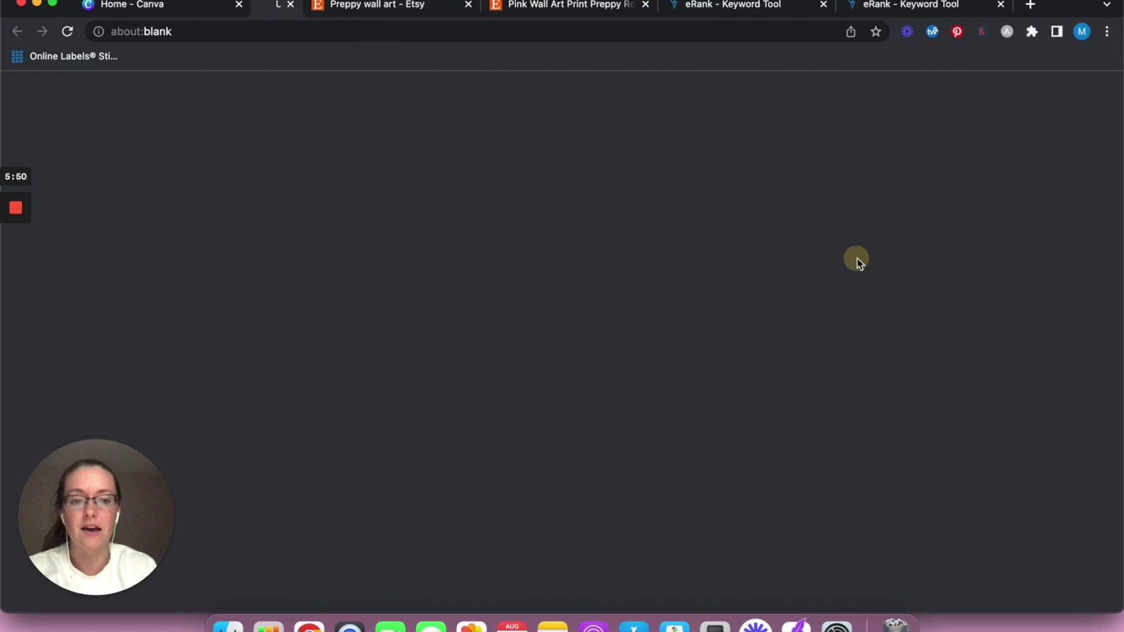
left_click(856, 257)
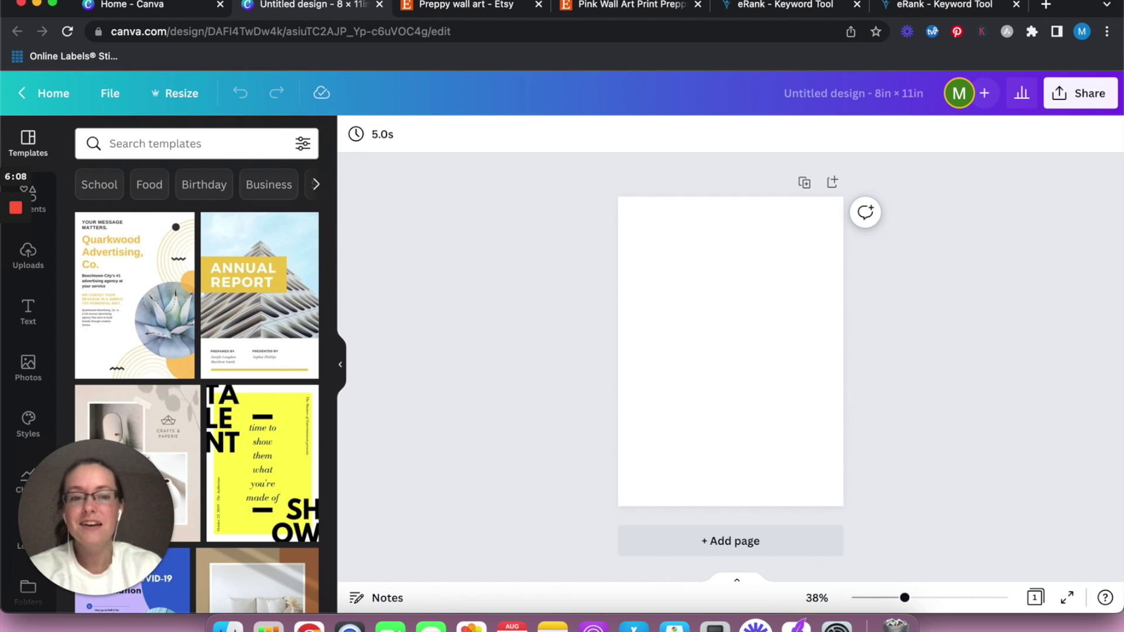
Name the untitled design "preppywallart (8x11)".
left_click(861, 97)
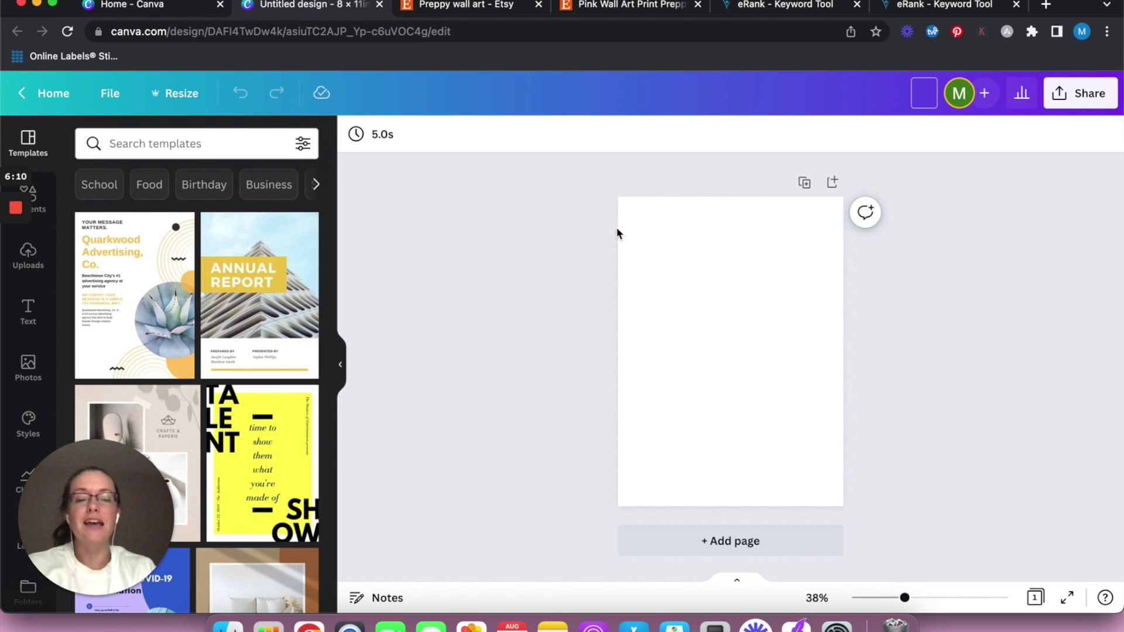
type("preppywallart")
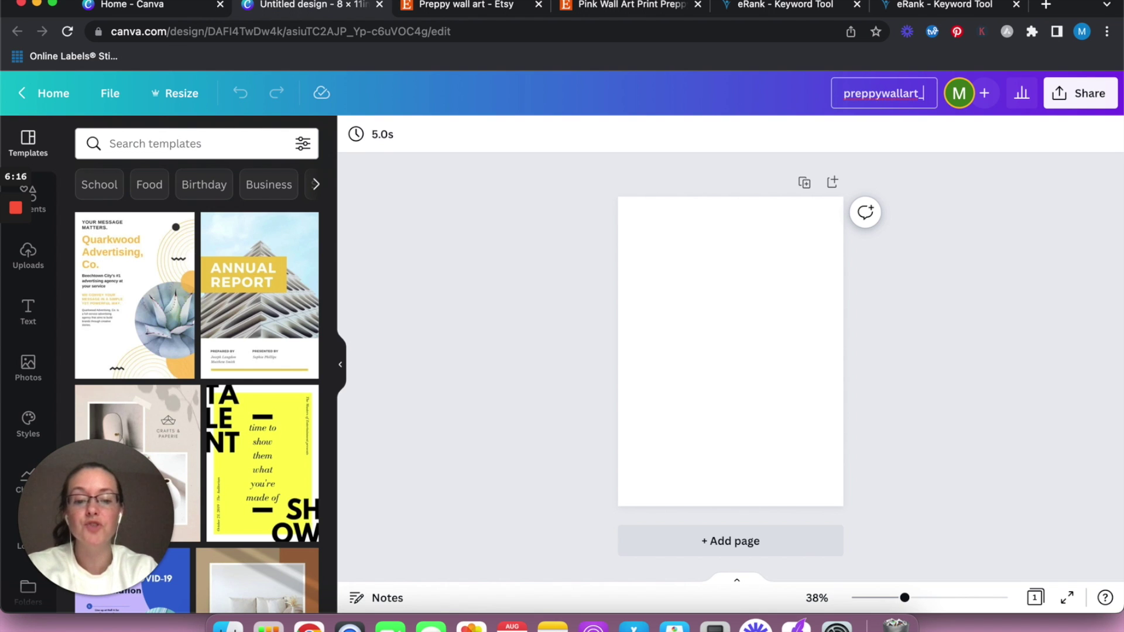
type(" 811")
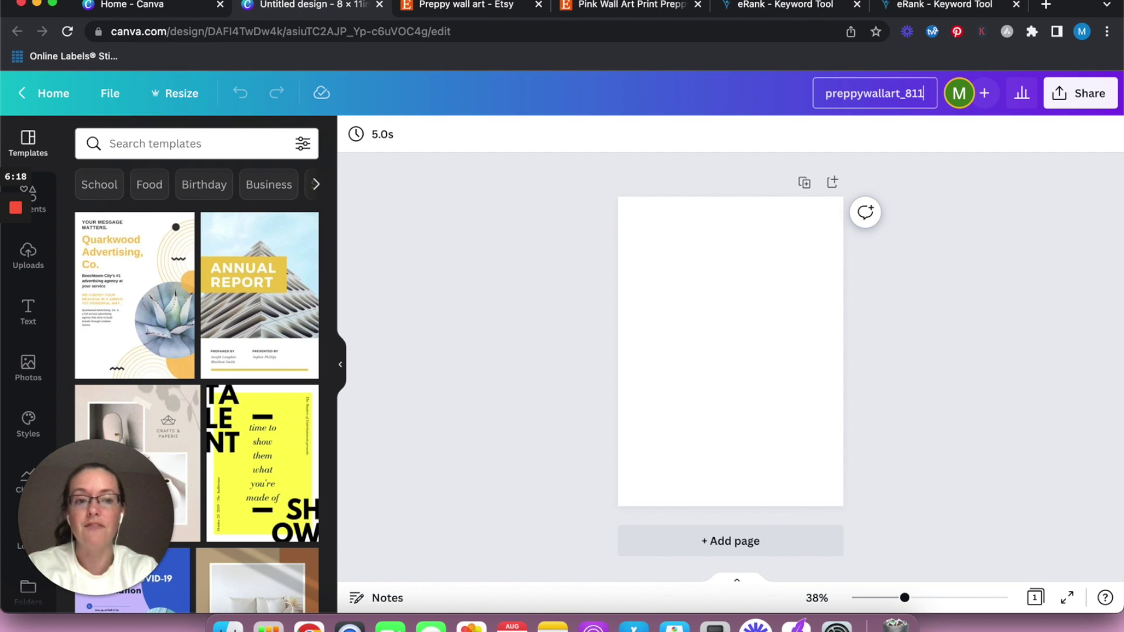
key("BackSpace")
key("BackSpace")
key("BackSpace")
key("BackSpace")
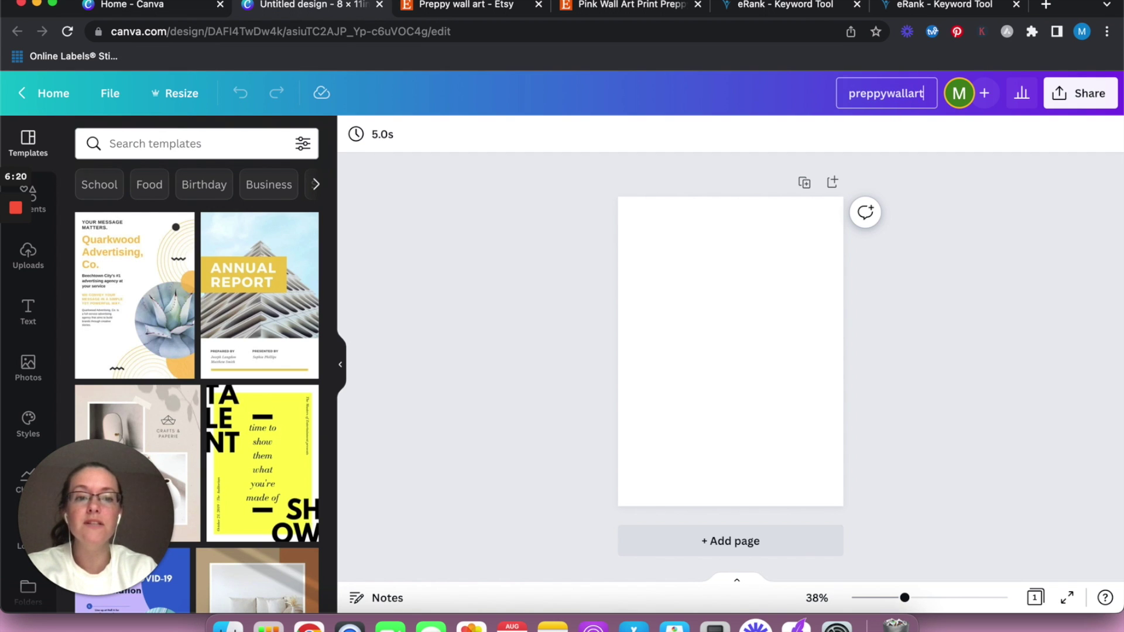
type("(8x11)")
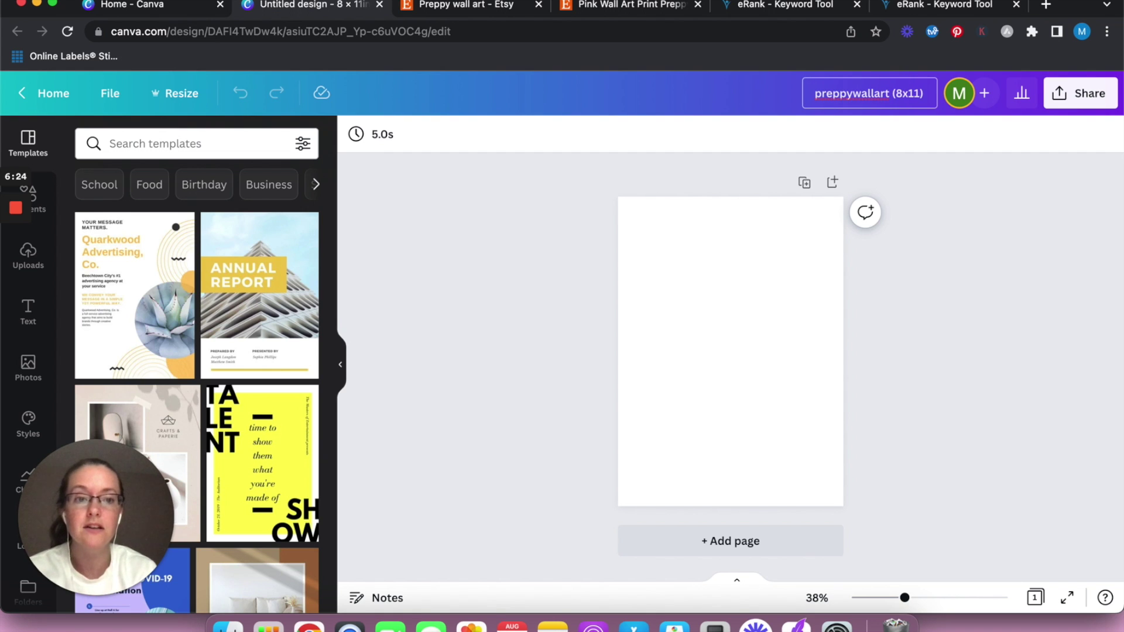
left_click(935, 267)
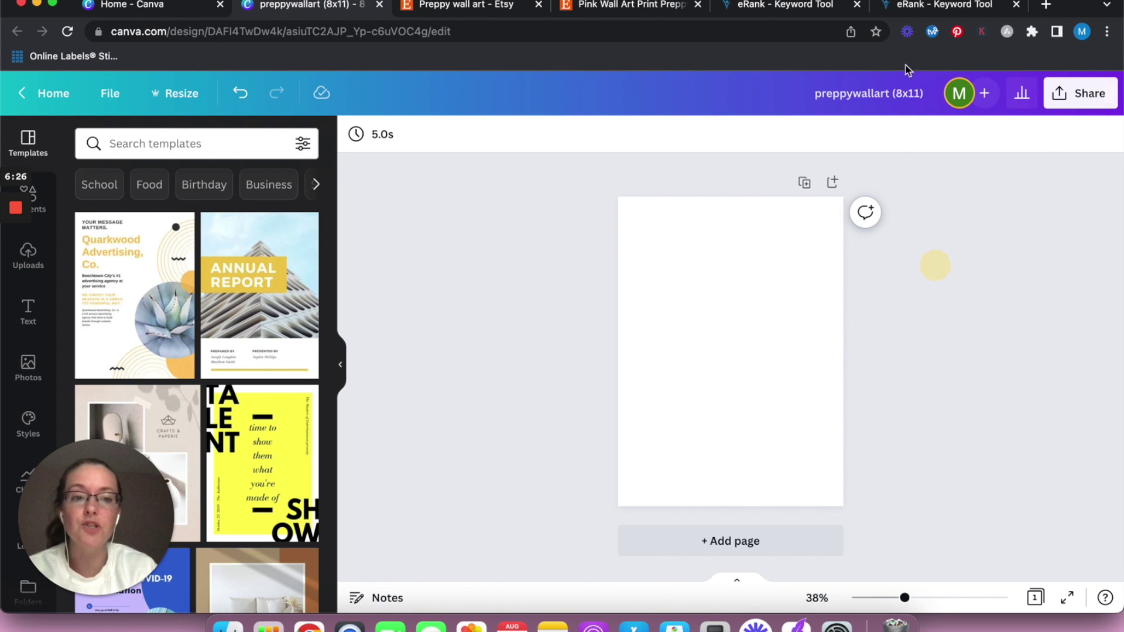
Replace the bracketed size in the design's name so that the full title is "preppywallart_811".
left_click(923, 96)
key("BackSpace")
key("BackSpace")
key("BackSpace")
key("BackSpace")
key("BackSpace")
key("BackSpace")
key("BackSpace")
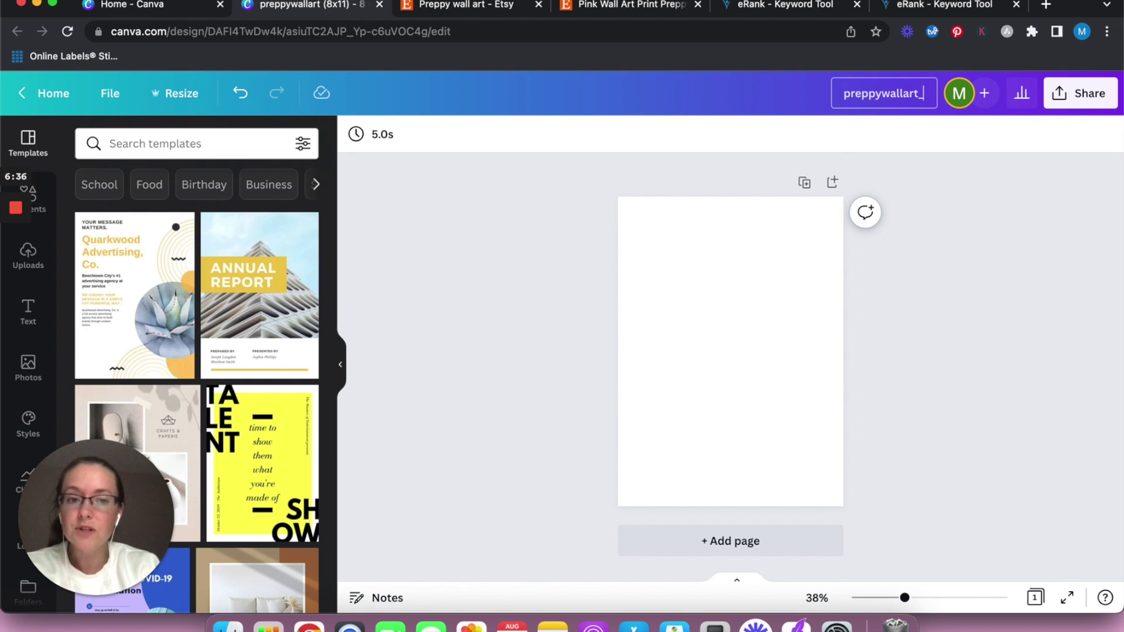
type("811")
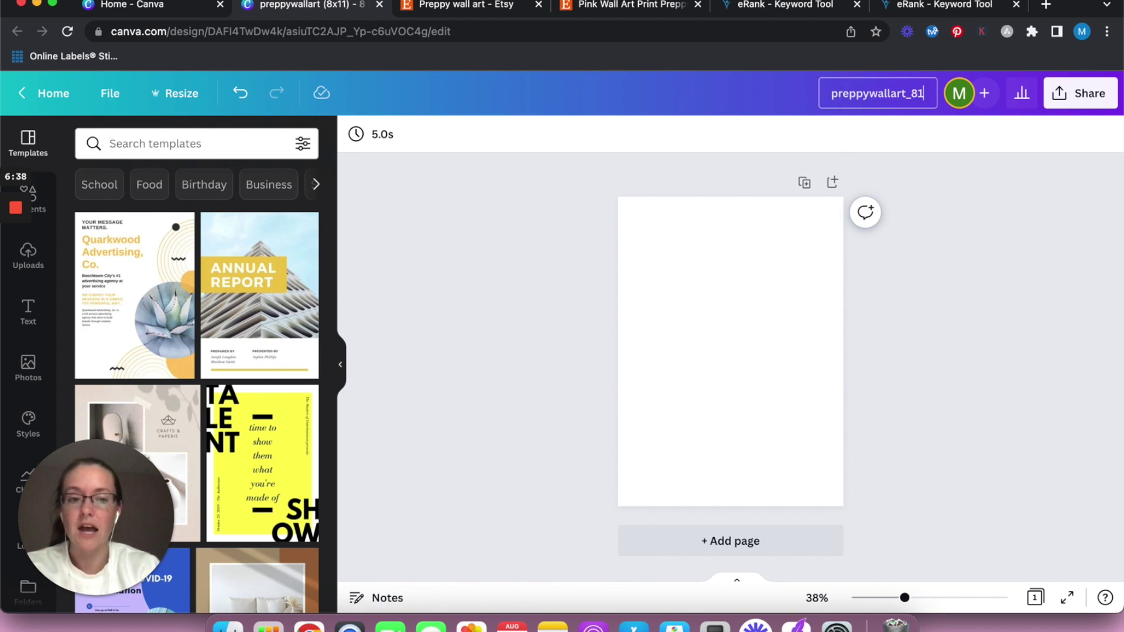
key("Return")
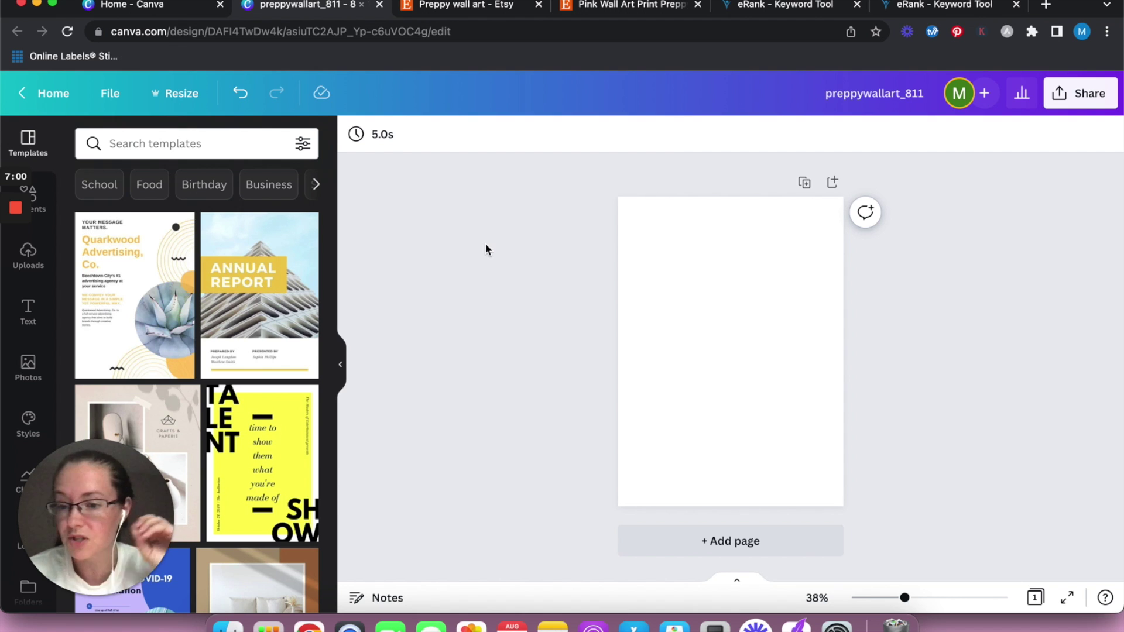
Add the multicoloured leopard-print thumbs-up graphic from the elements library and enlarge it to fill most of the page.
left_click(41, 211)
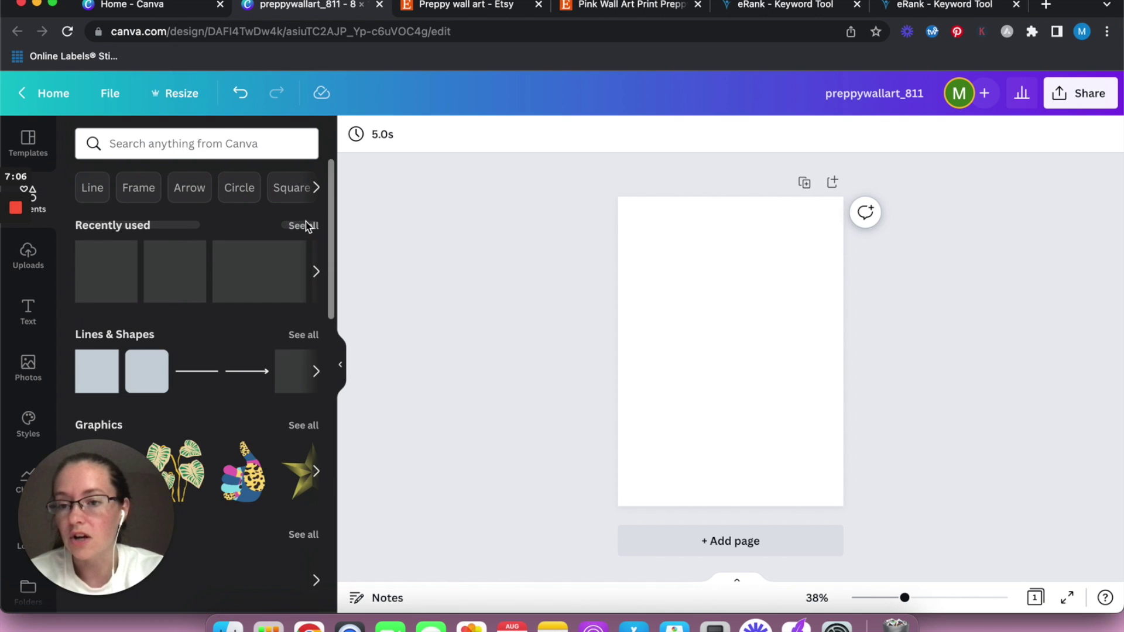
left_click(253, 483)
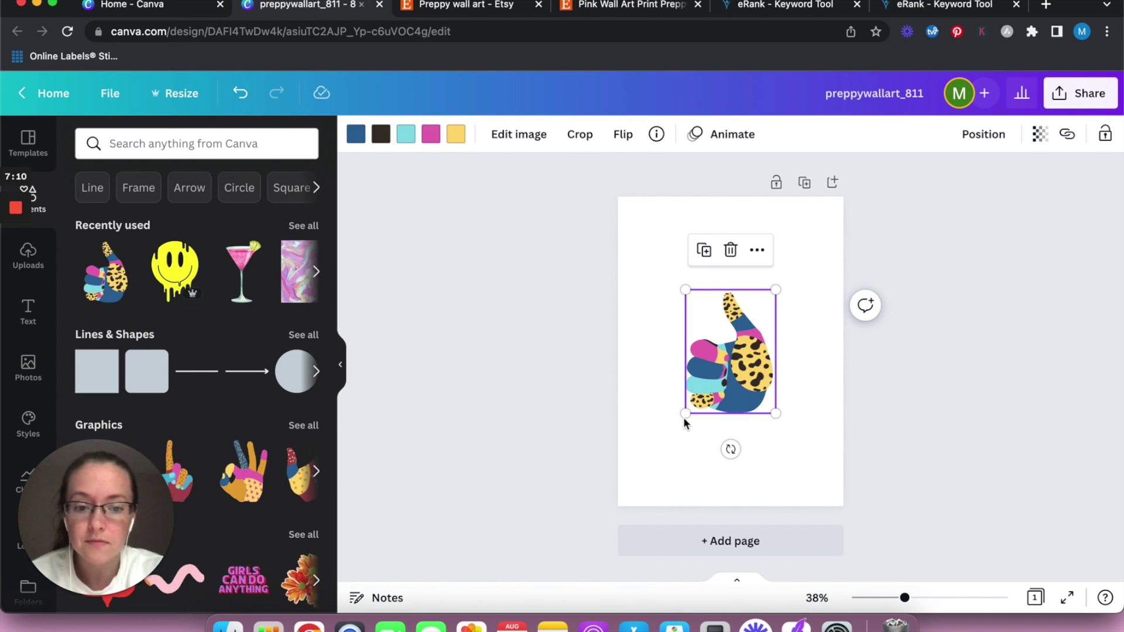
left_click_drag(684, 417, 621, 472)
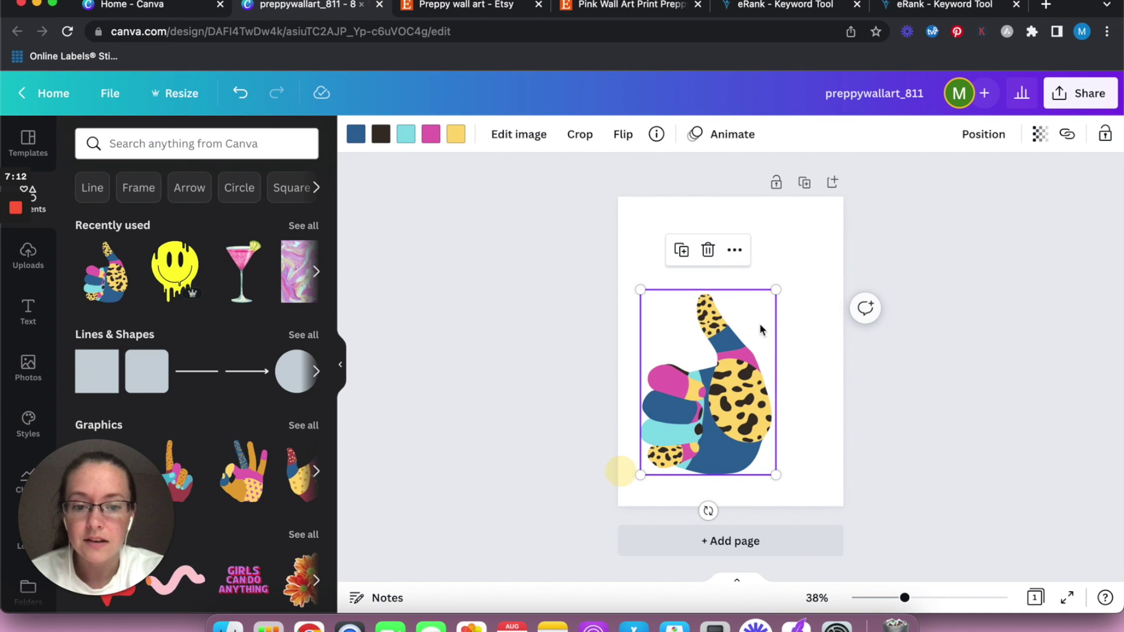
left_click_drag(776, 291, 821, 228)
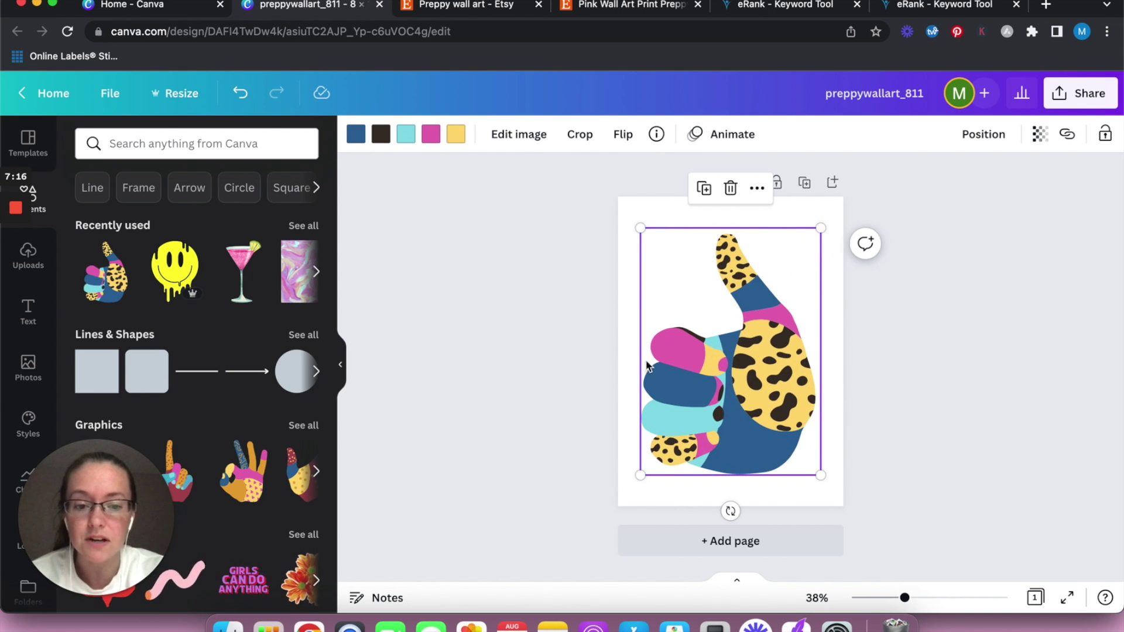
left_click(533, 385)
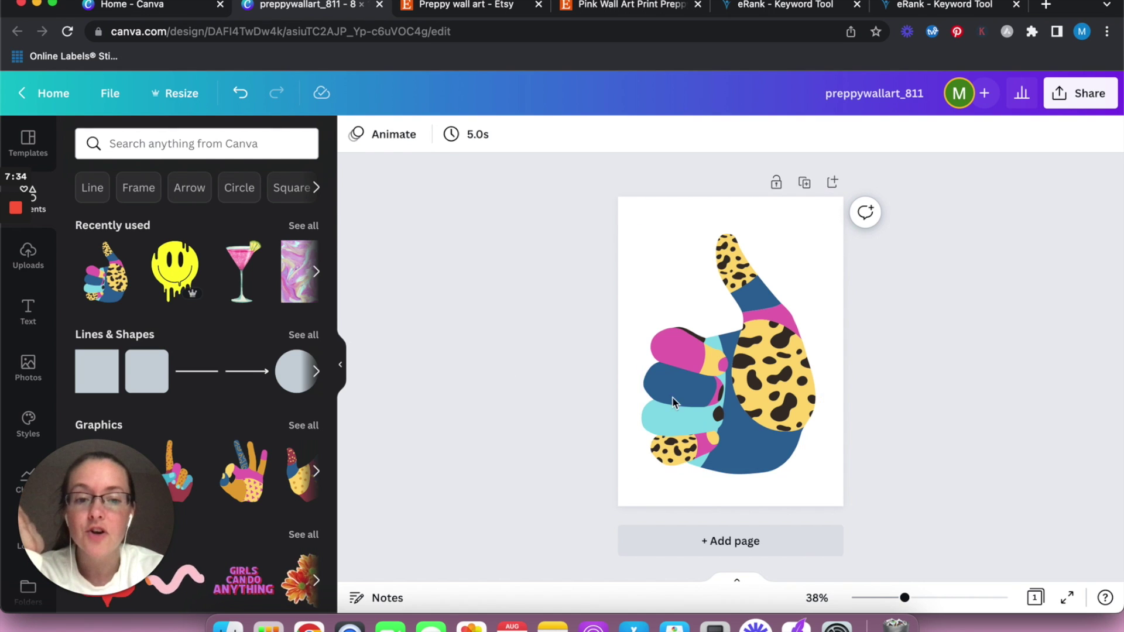
Delete the thumbs-up graphic from the page.
left_click(757, 421)
key("Delete")
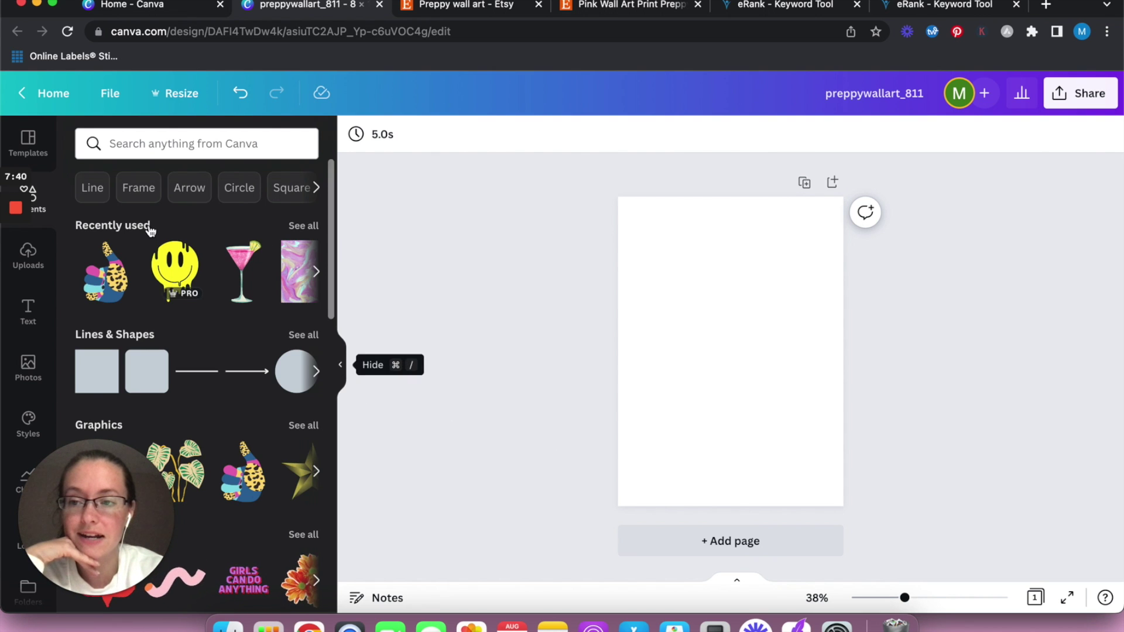
Add the green striped image from the uploads and enlarge it to cover the whole page as the background.
left_click(44, 264)
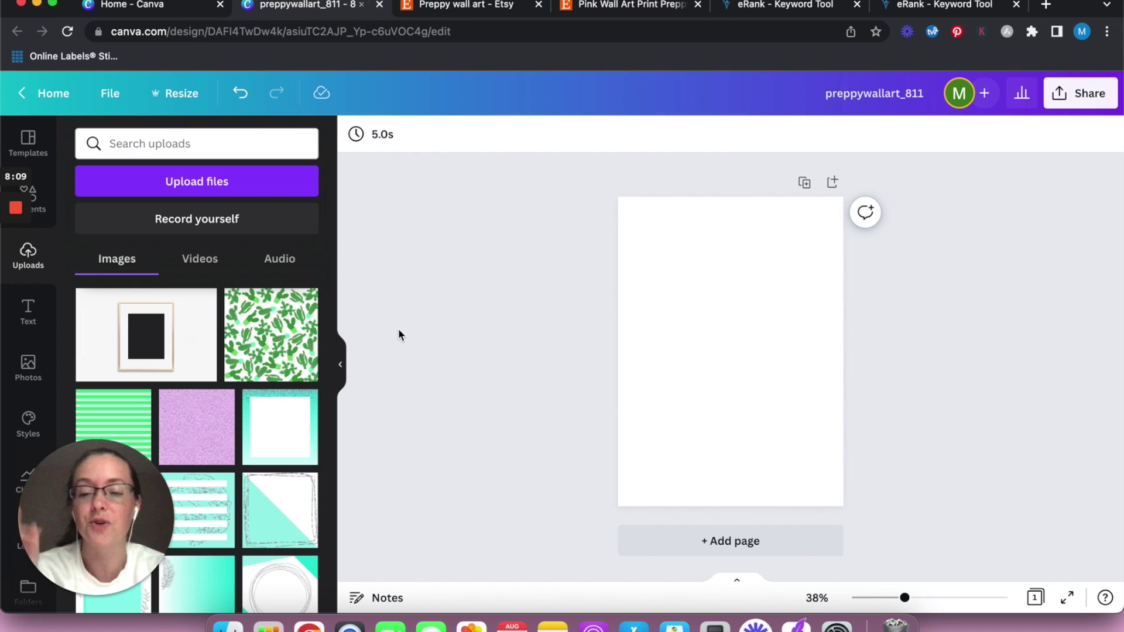
scroll(273, 323, "down", 3)
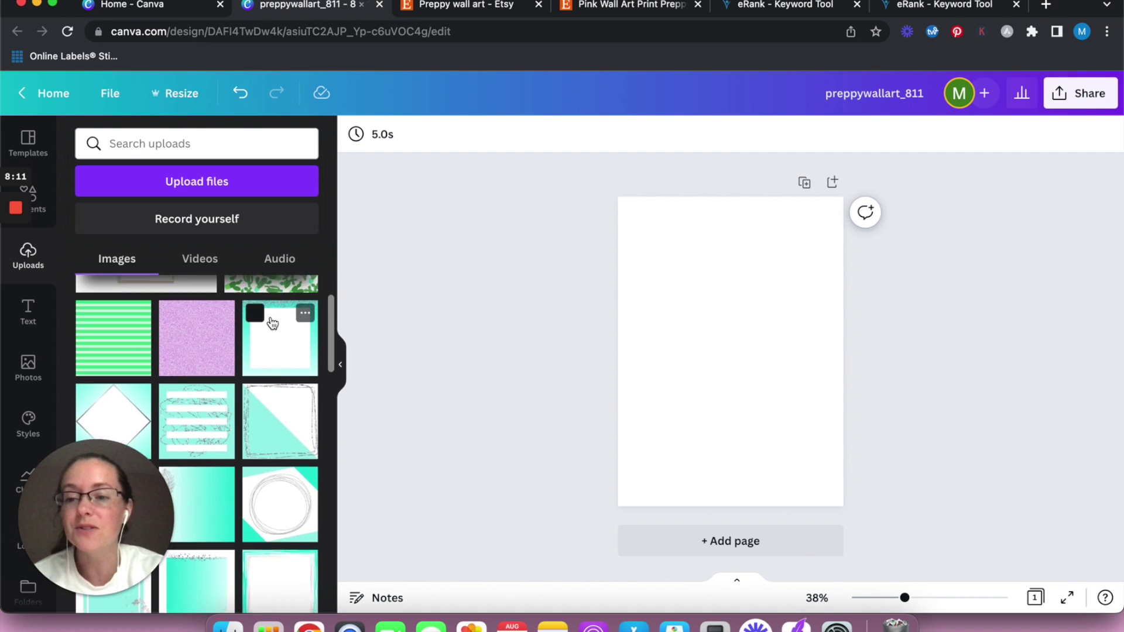
scroll(272, 323, "up", 2)
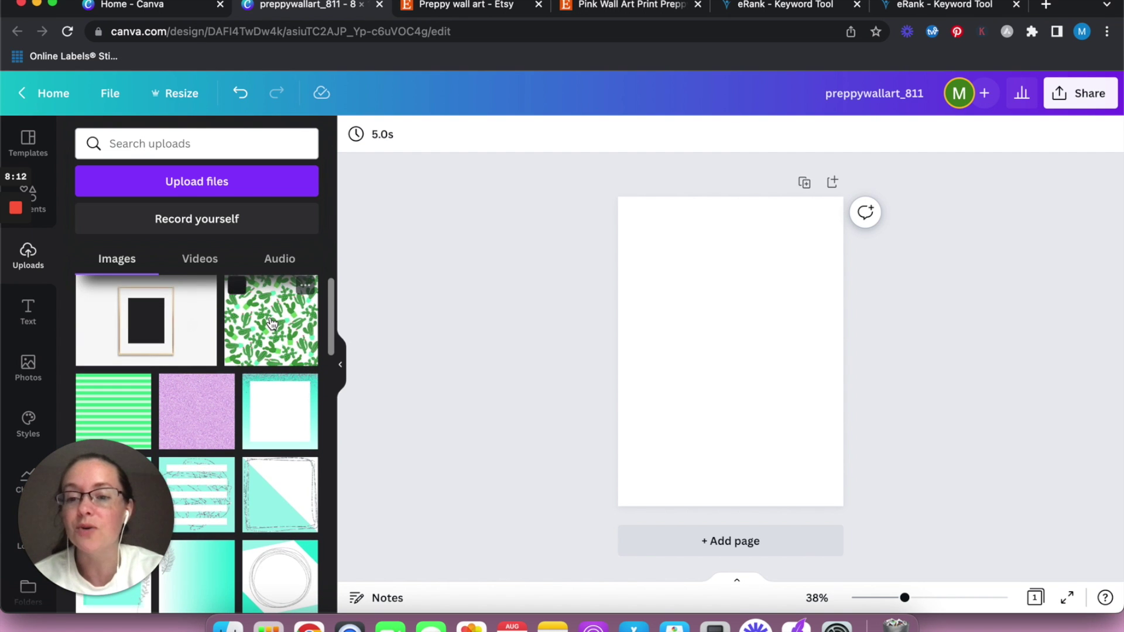
left_click(116, 409)
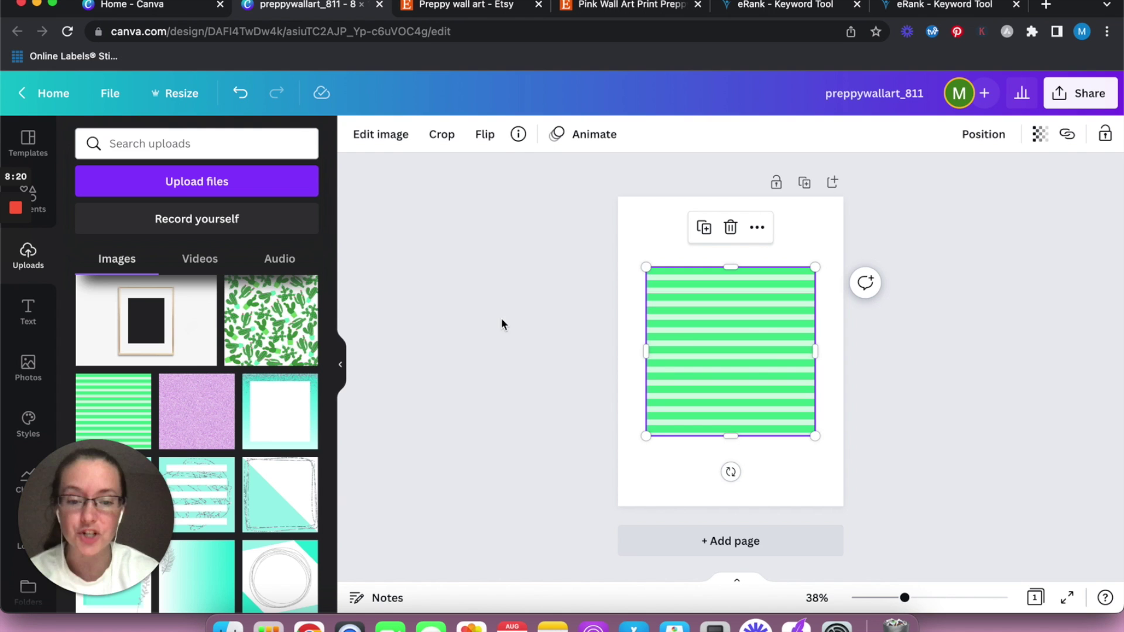
left_click_drag(646, 436, 550, 480)
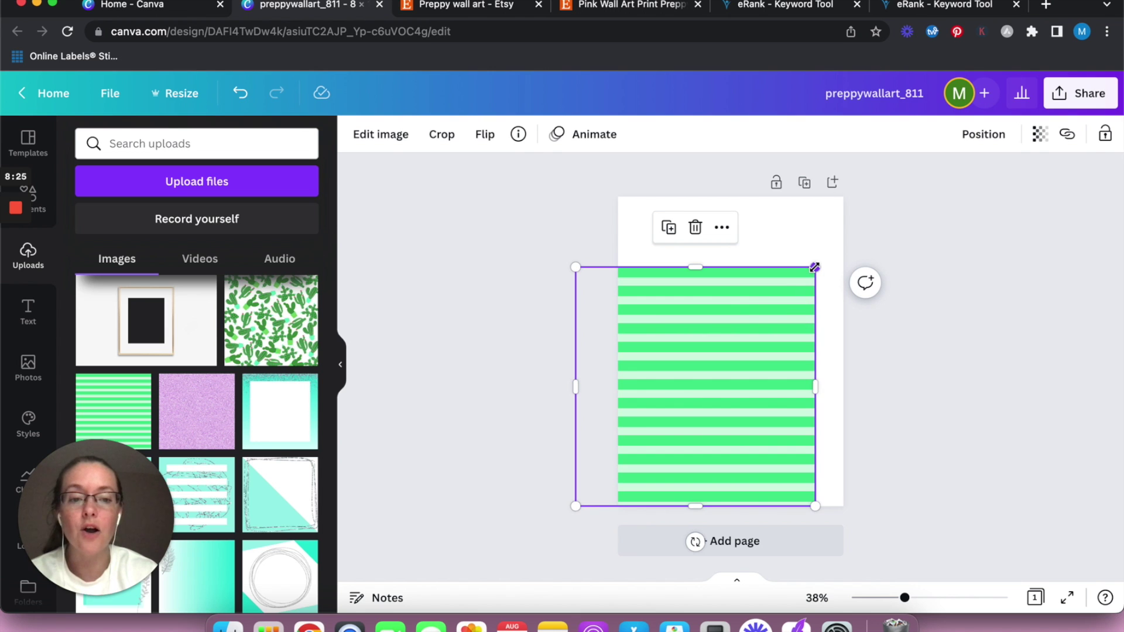
left_click_drag(821, 249, 884, 194)
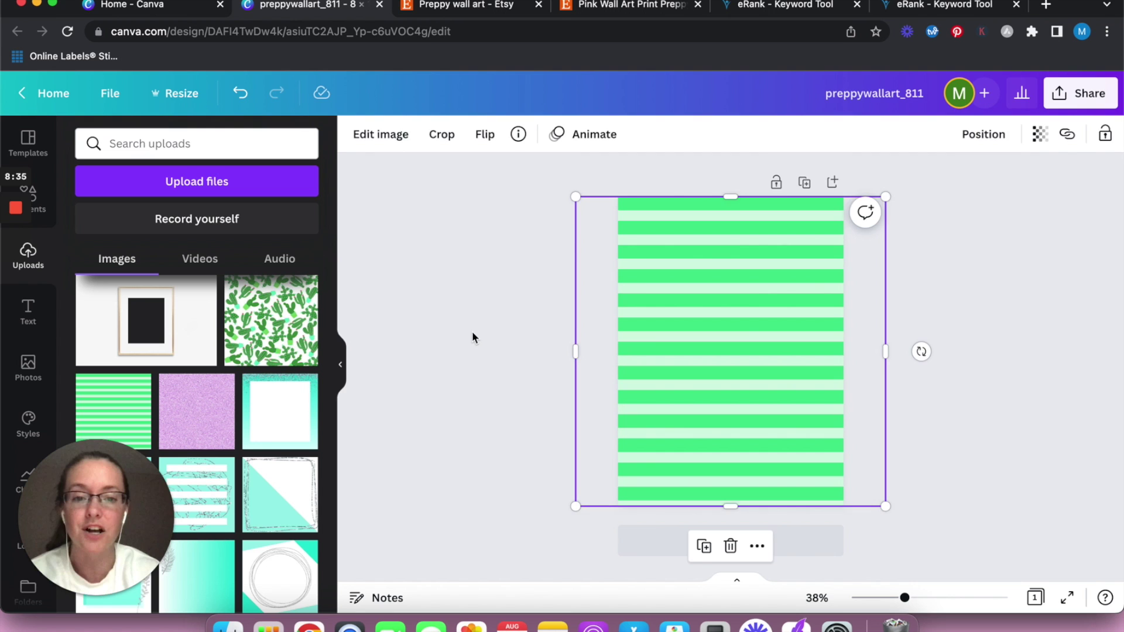
left_click(473, 338)
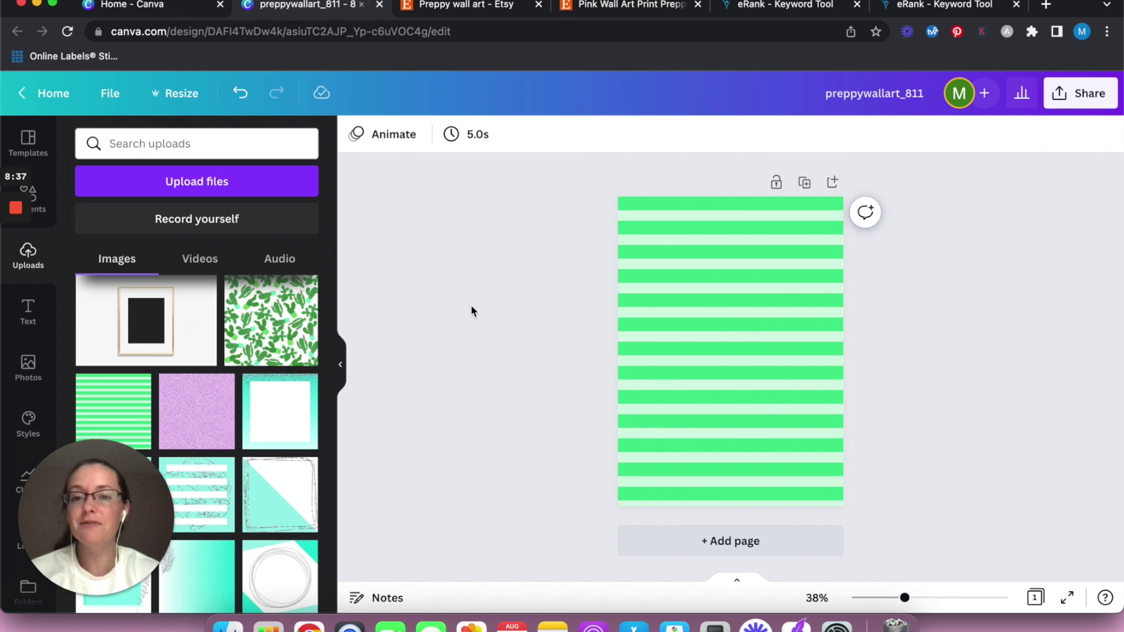
left_click(676, 335)
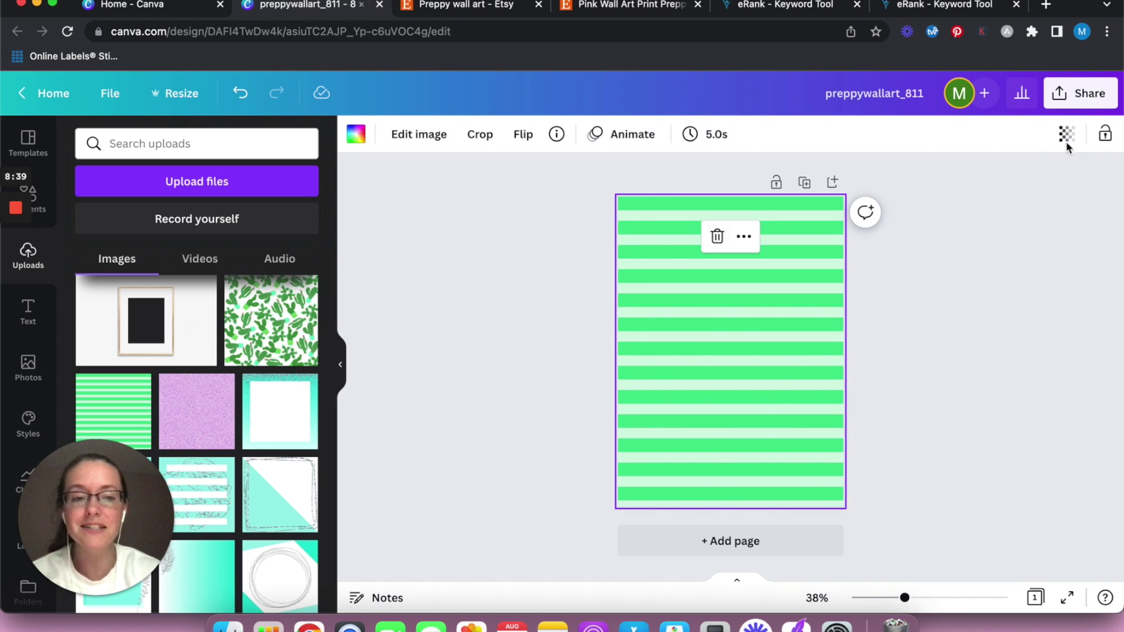
left_click(560, 297)
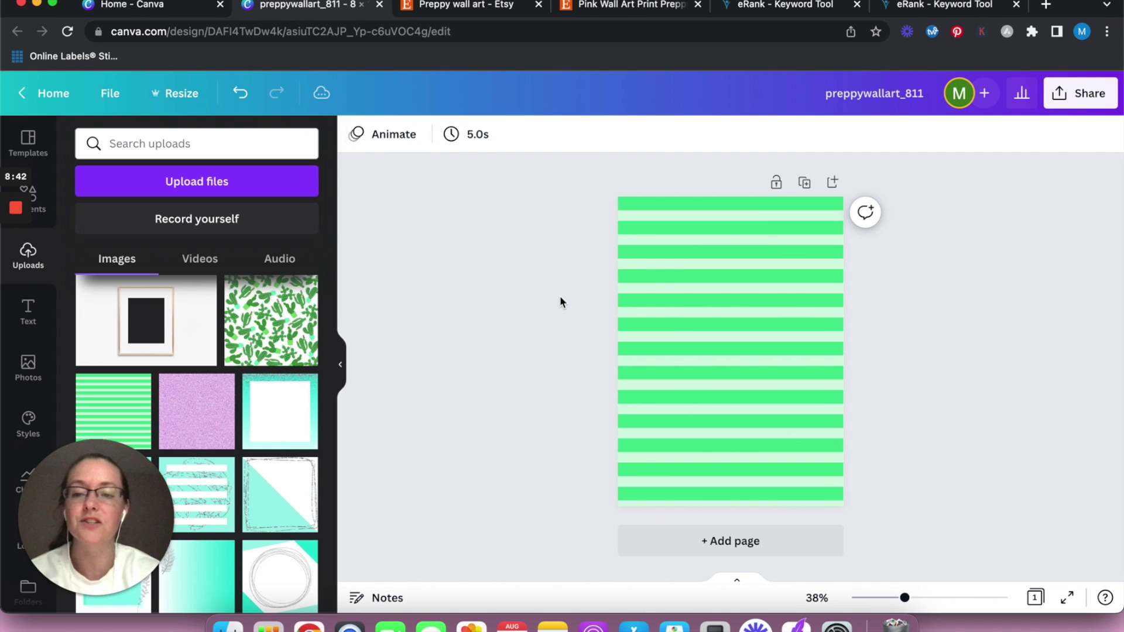
Add the yellow dripping smiley face from the recently used elements and enlarge it to fill most of the page.
left_click(44, 210)
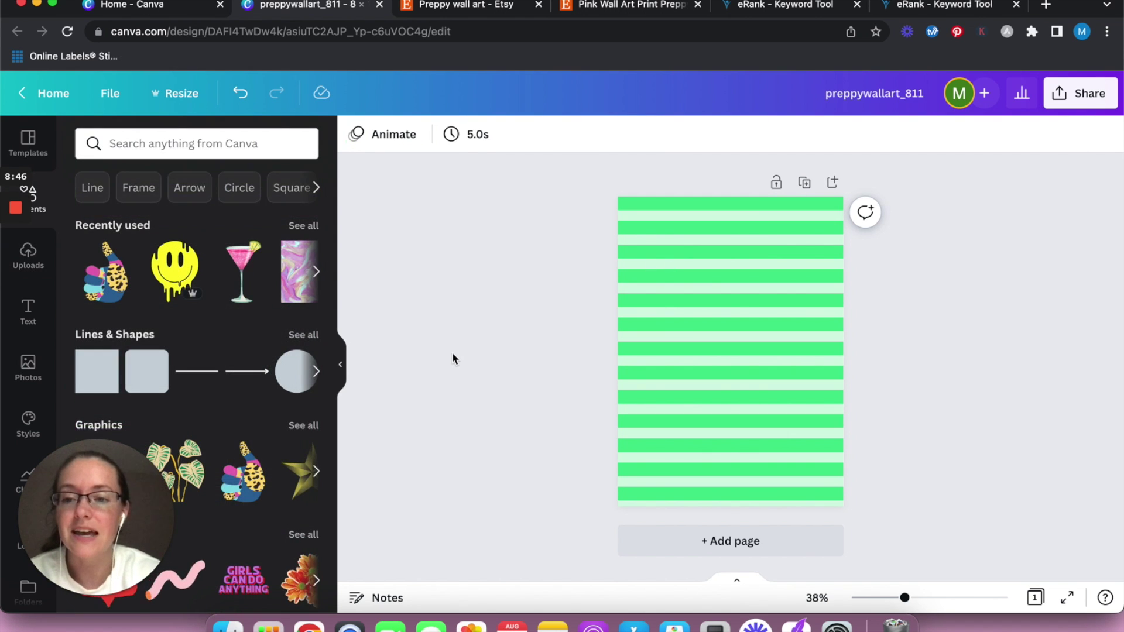
left_click(167, 272)
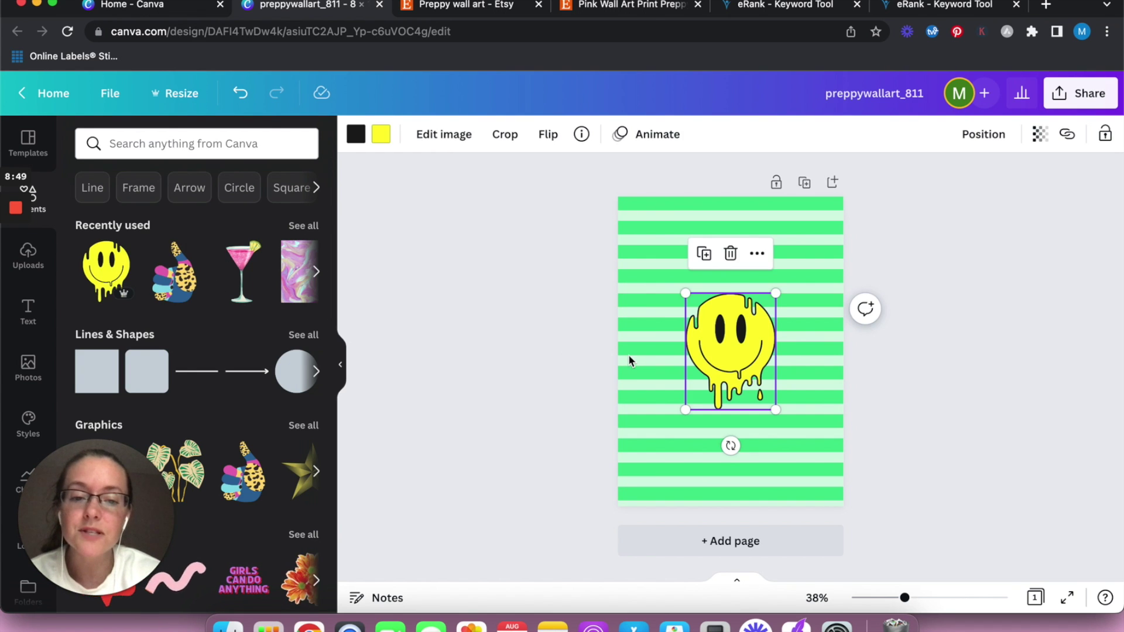
left_click_drag(686, 410, 613, 449)
left_click_drag(777, 293, 830, 239)
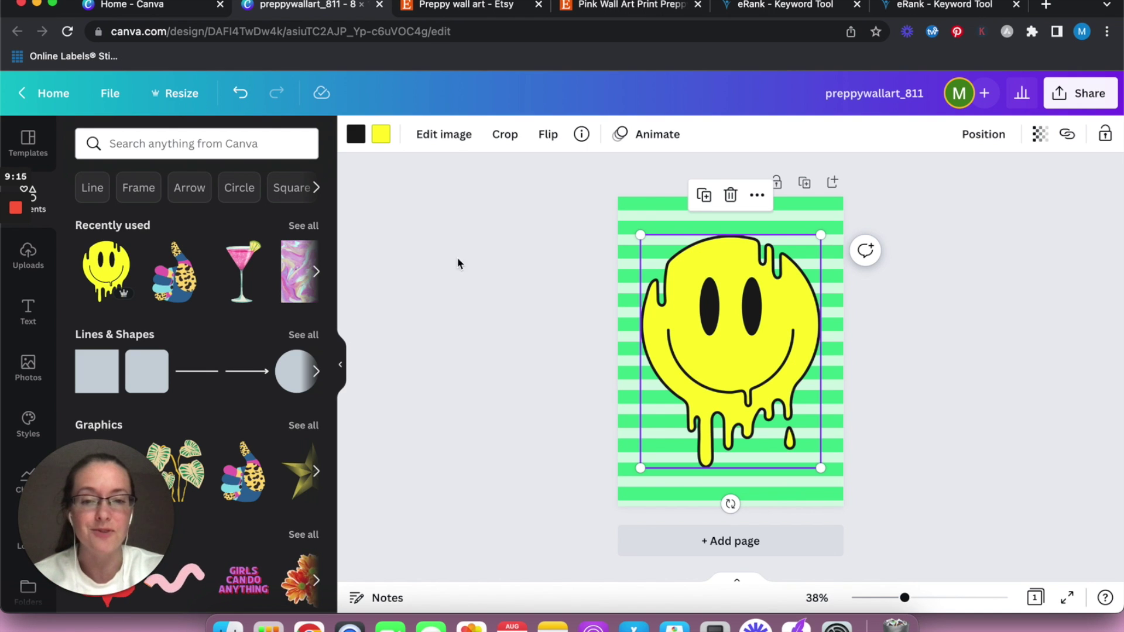
Recolour the smiley's yellow fill, trying lime and purple from the DDWM palette before settling on light pink.
left_click(382, 136)
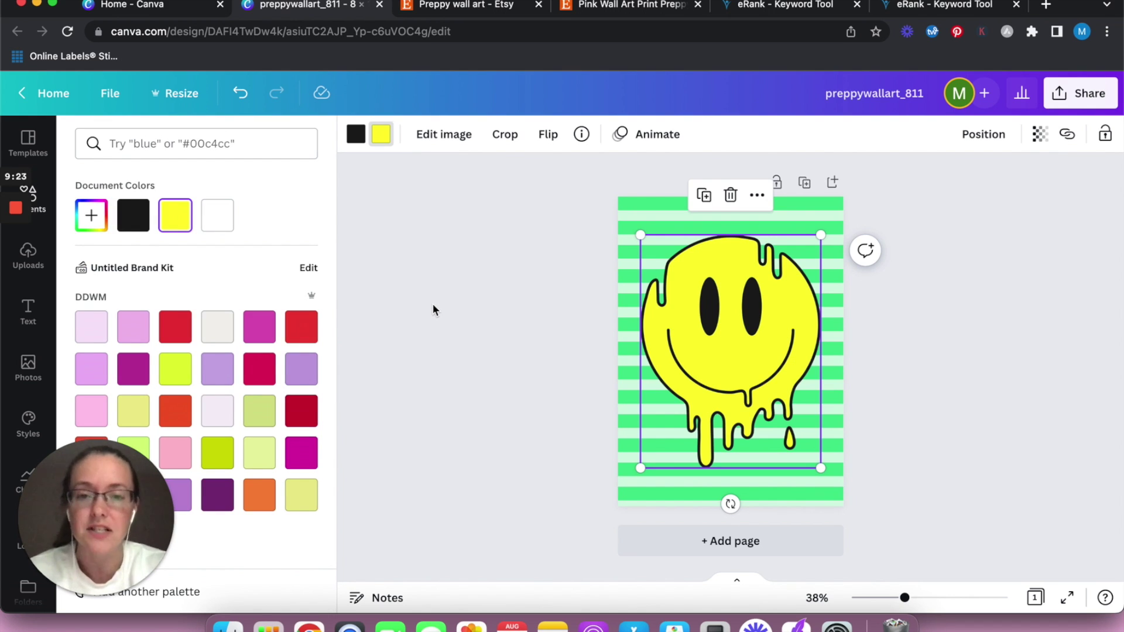
scroll(283, 420, "down", 3)
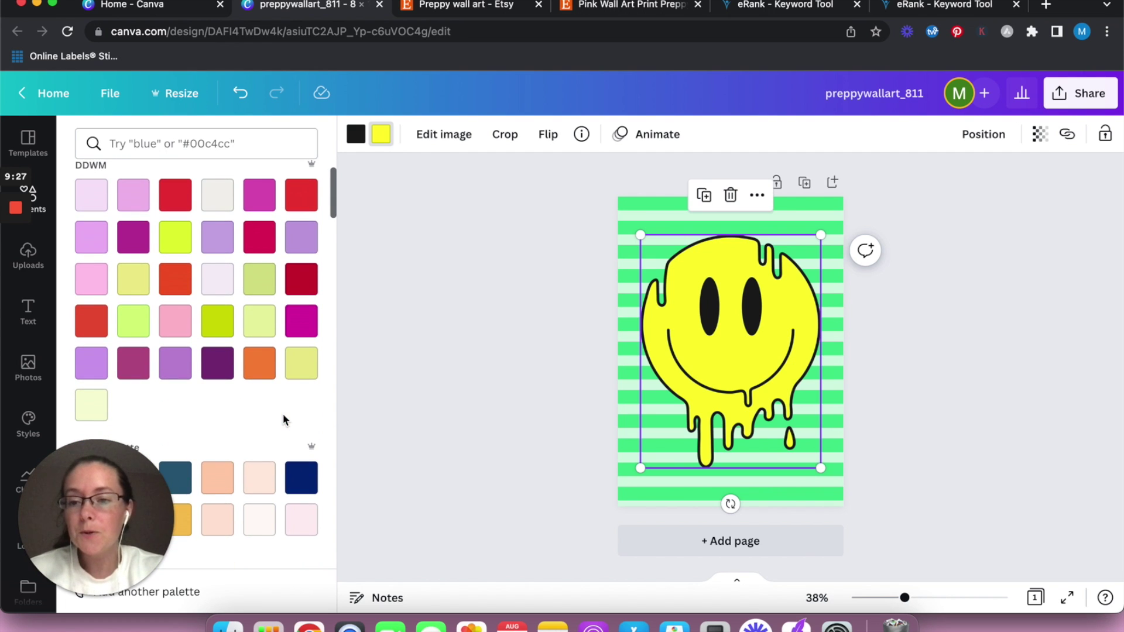
scroll(284, 420, "up", 3)
scroll(283, 420, "down", 2)
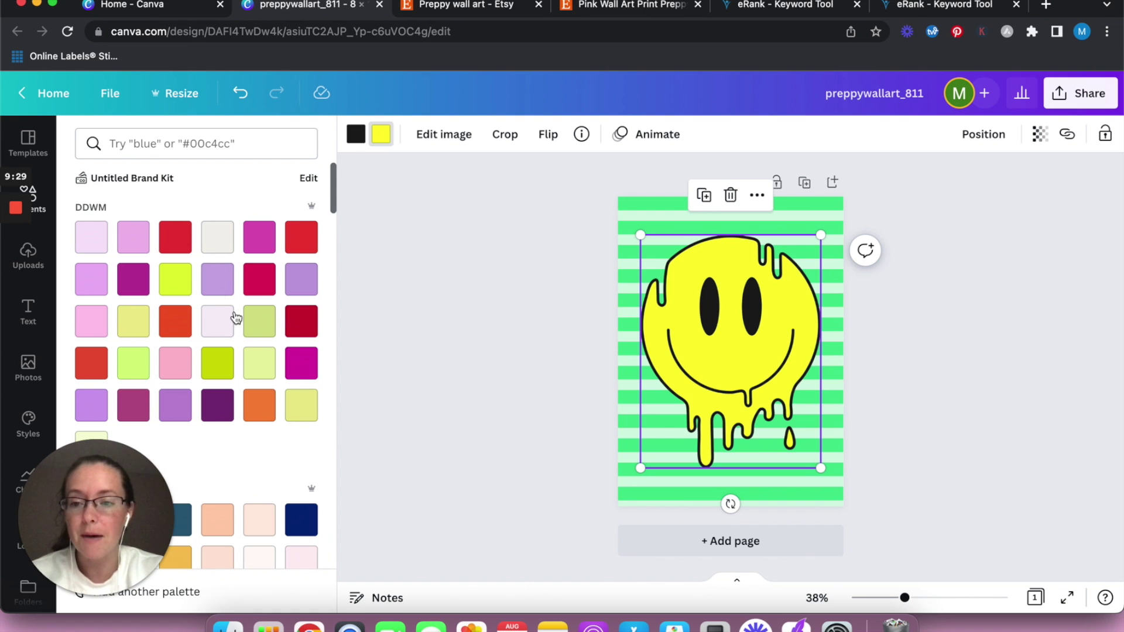
left_click(179, 284)
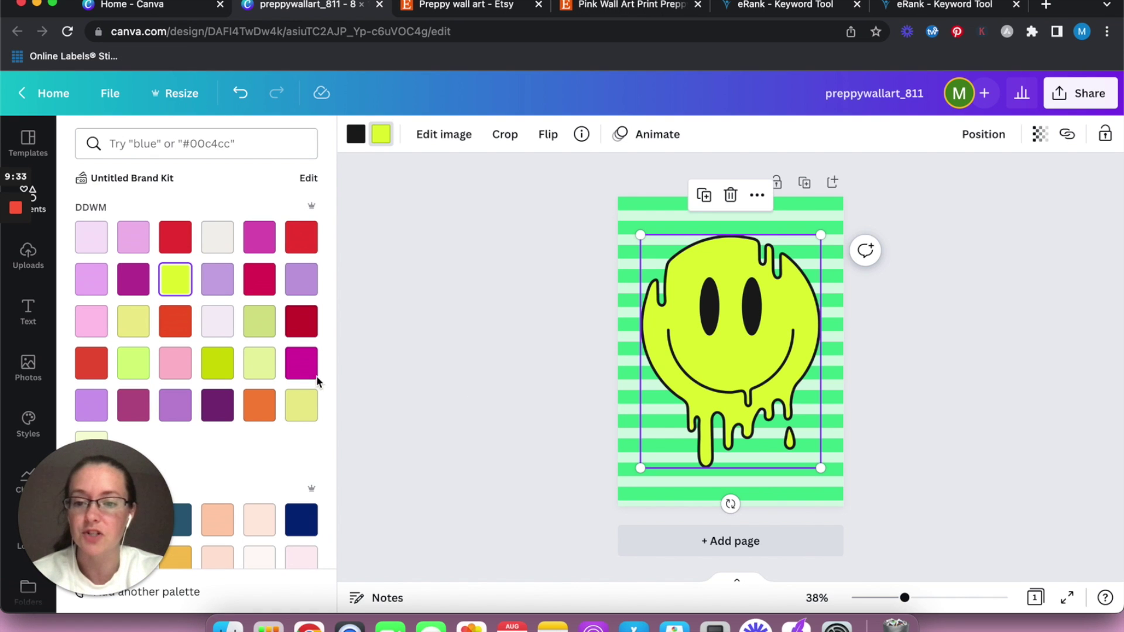
left_click(302, 287)
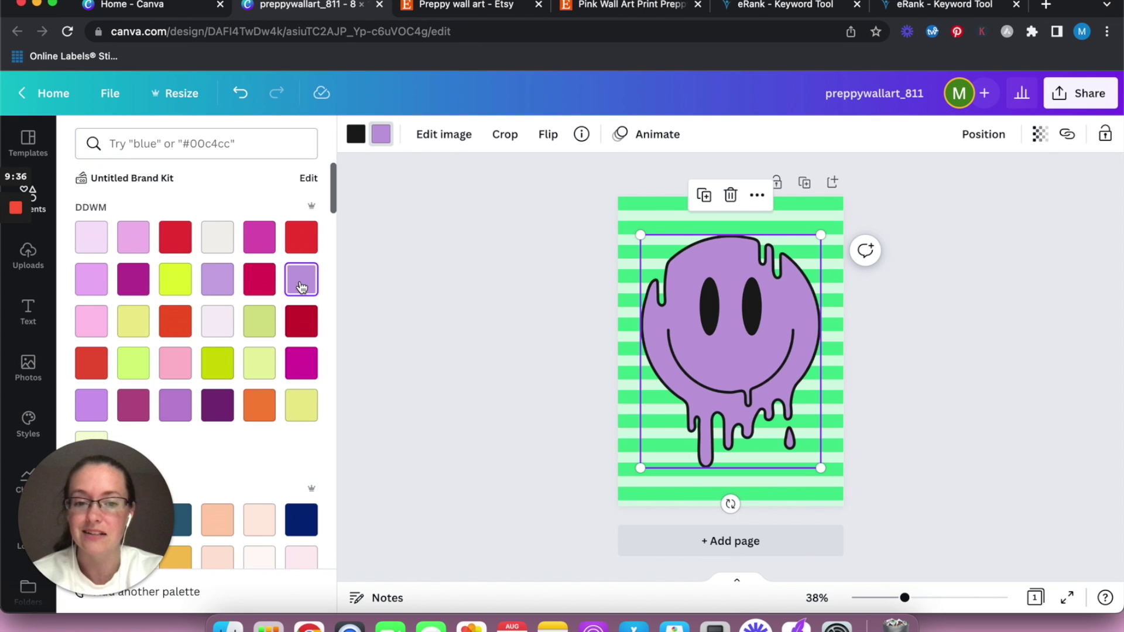
left_click(94, 324)
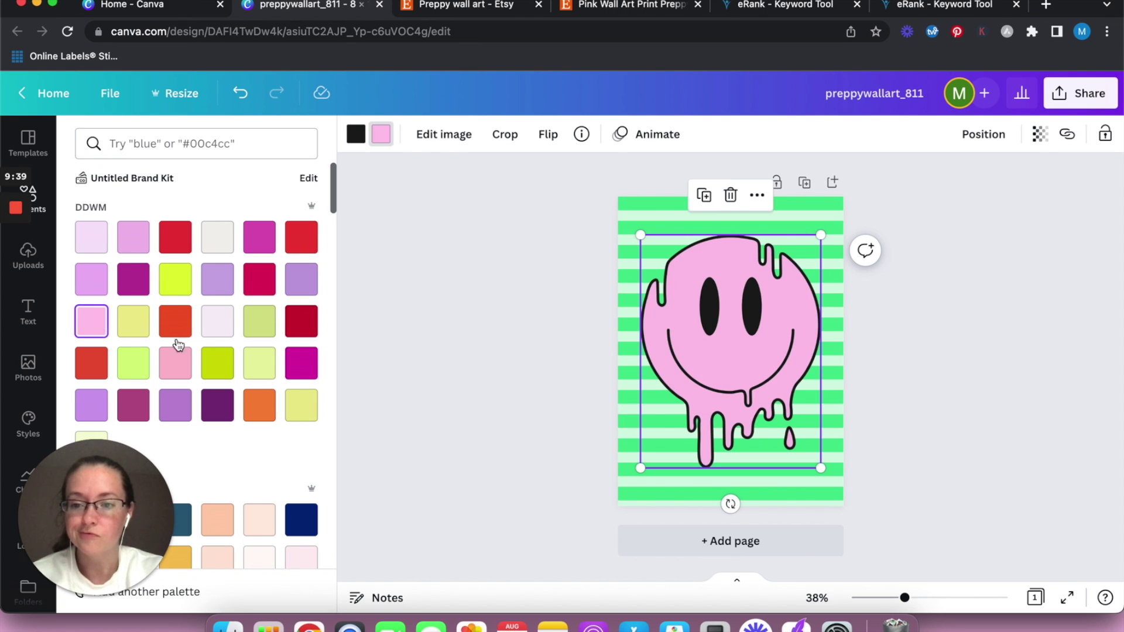
Recolour the smiley's black outline and features, trying dark red before settling on magenta from the DDWM palette.
left_click(352, 136)
left_click(303, 326)
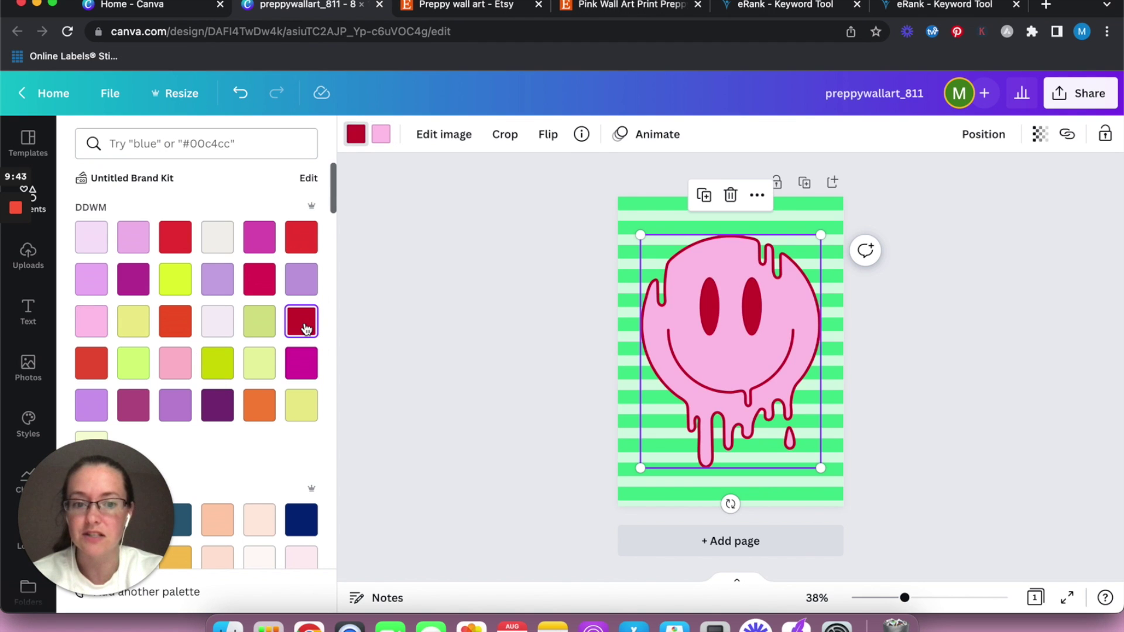
left_click(303, 375)
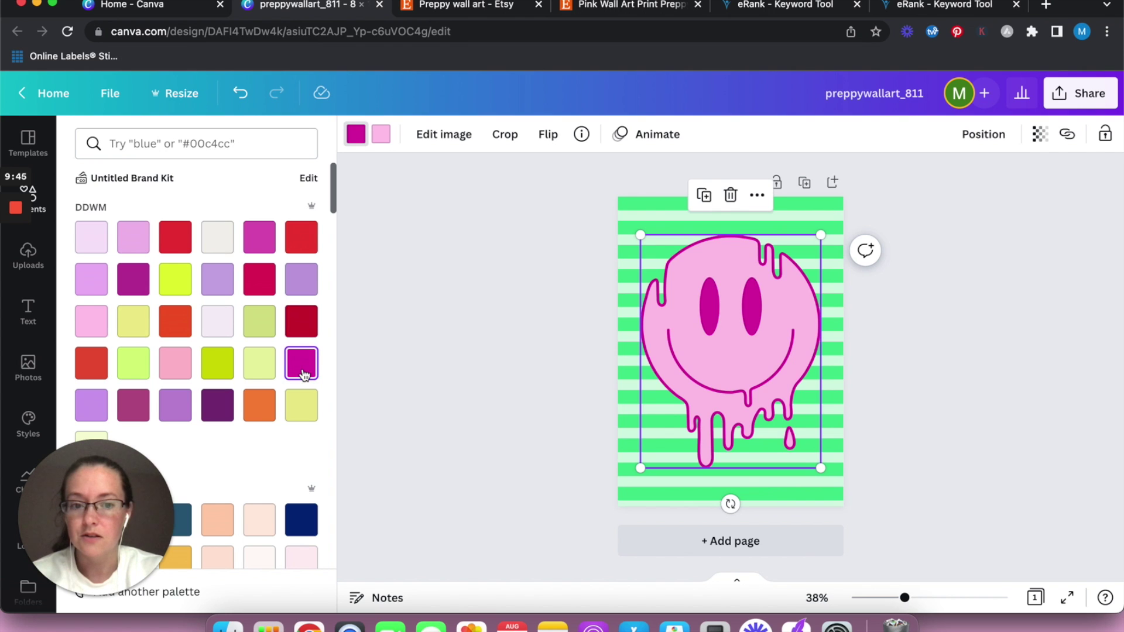
key("Escape")
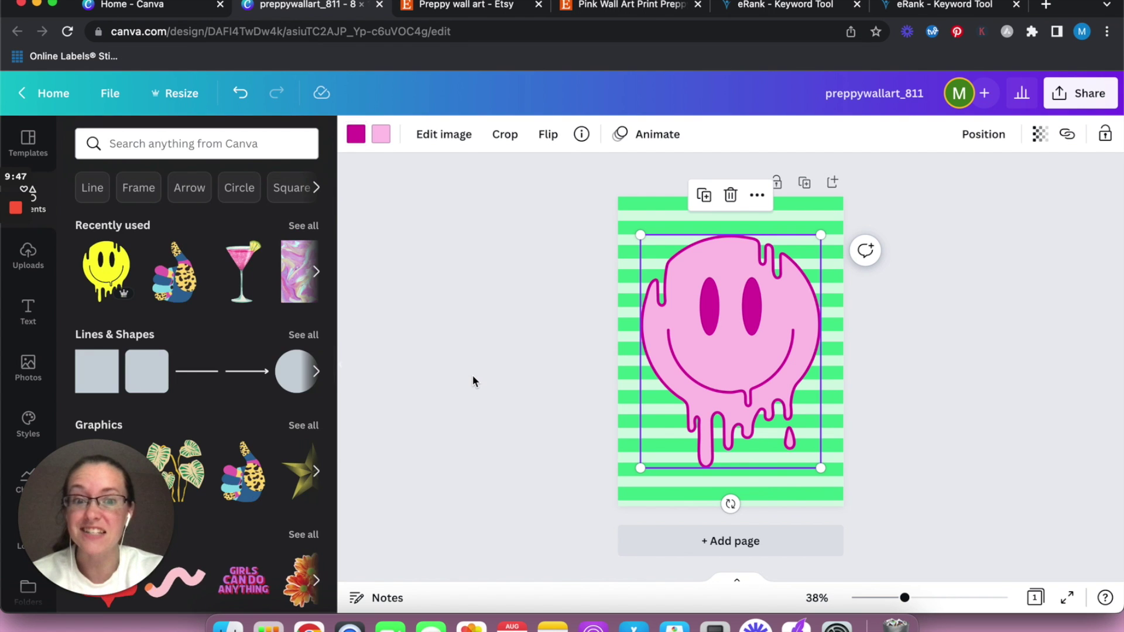
Make the green striped background slightly more transparent, and hide the elements library to view the design.
left_click(473, 375)
left_click(616, 243)
left_click(1067, 134)
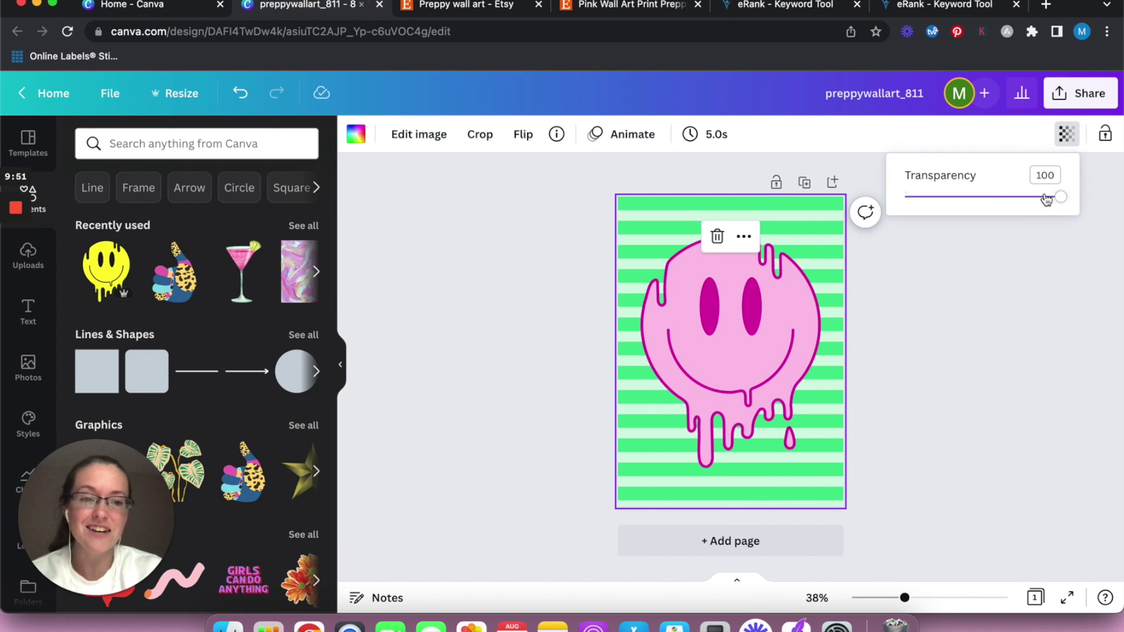
mouse_move(1057, 197)
left_mouse_down()
mouse_move(1019, 197)
mouse_move(1039, 199)
left_mouse_up()
left_click(939, 381)
left_click(939, 382)
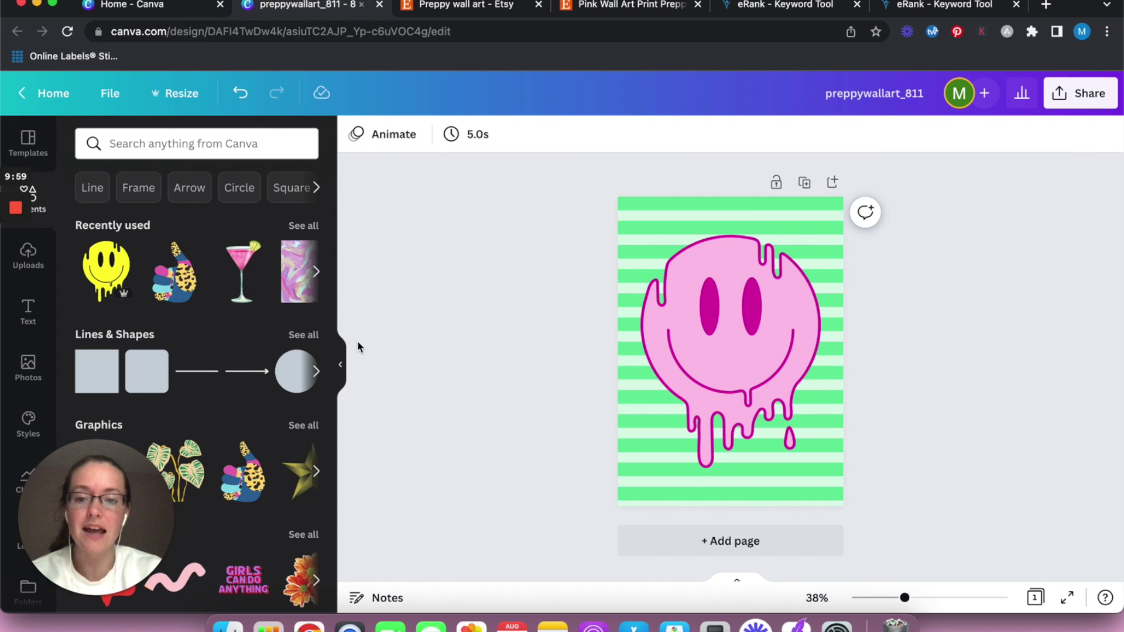
left_click(340, 363)
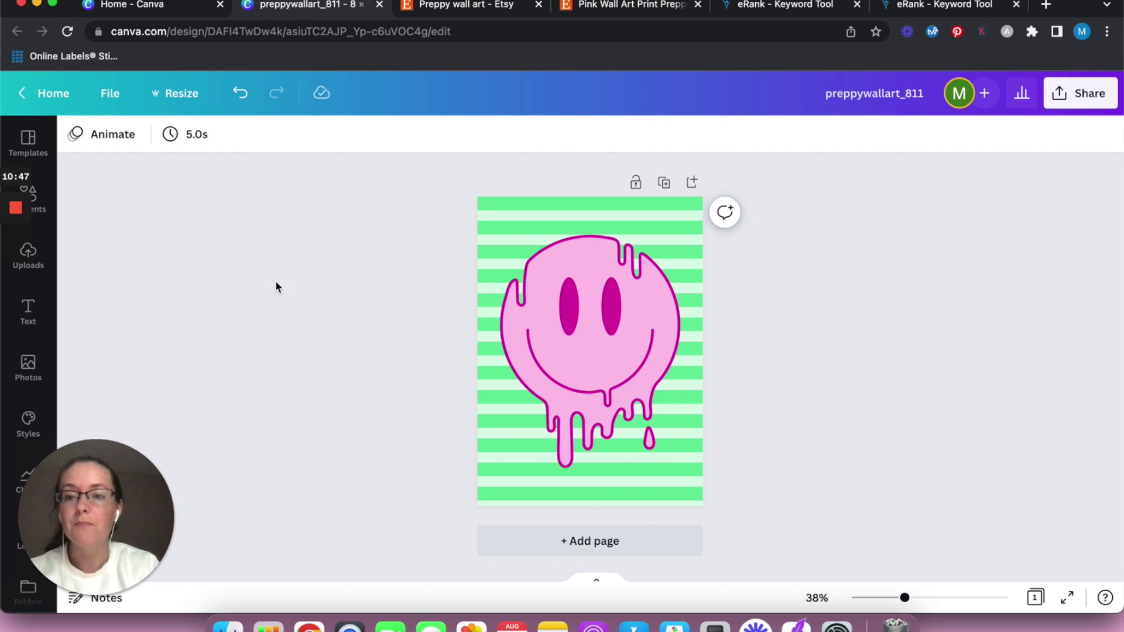
Open the resize options with the custom size selected, and check the print sizes offered in the pink preppy wall art listing on Etsy.
left_click(175, 93)
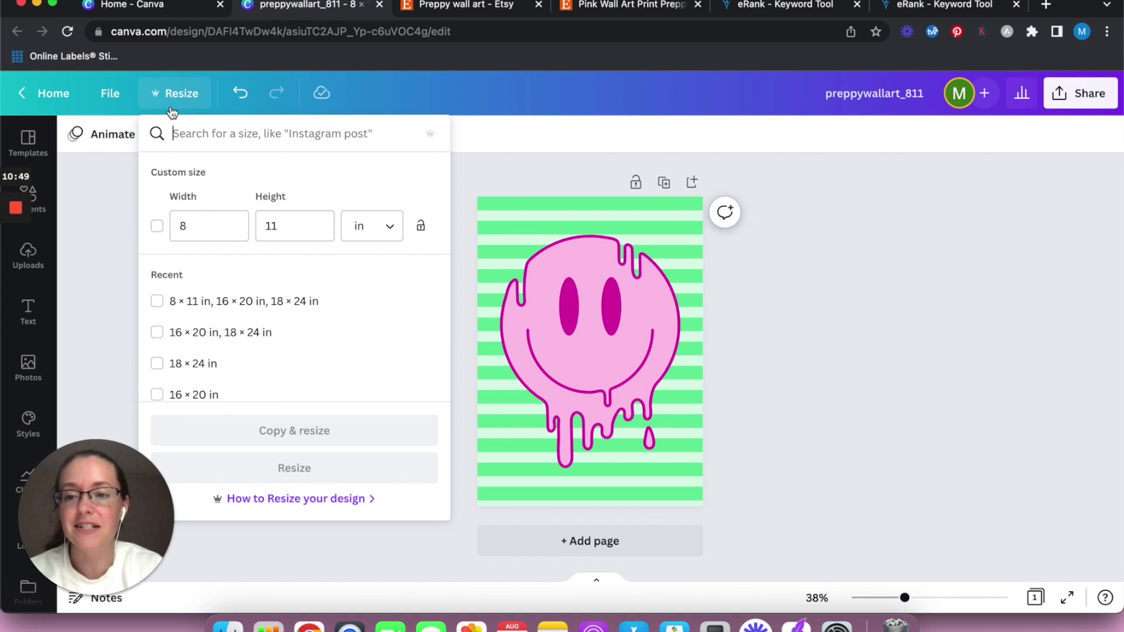
left_click(157, 228)
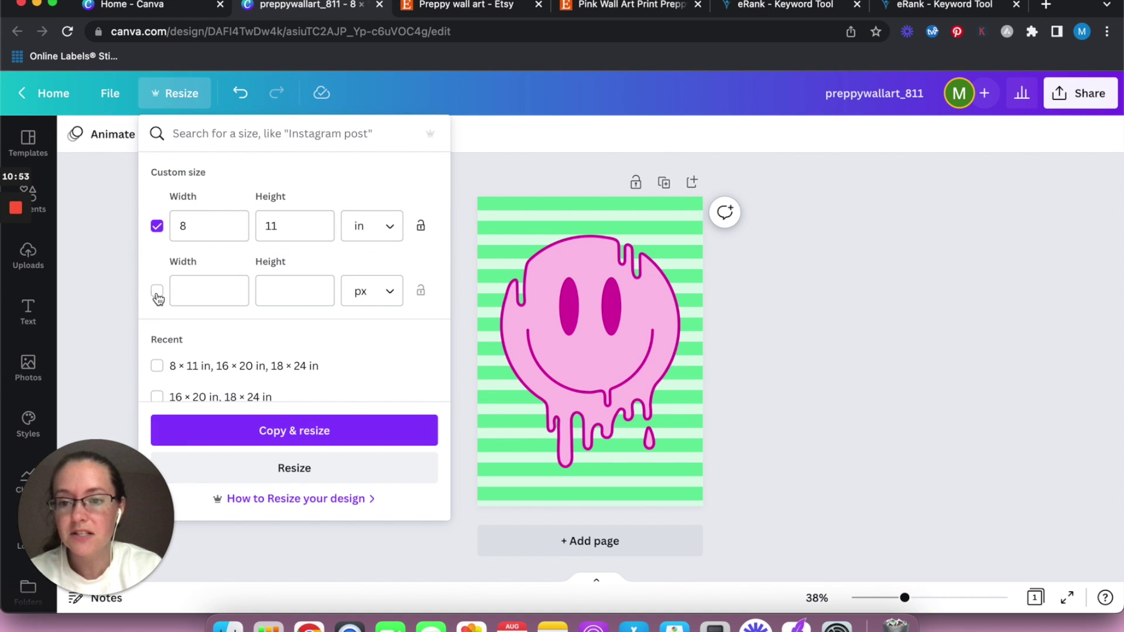
left_click(204, 221)
double_click(203, 220)
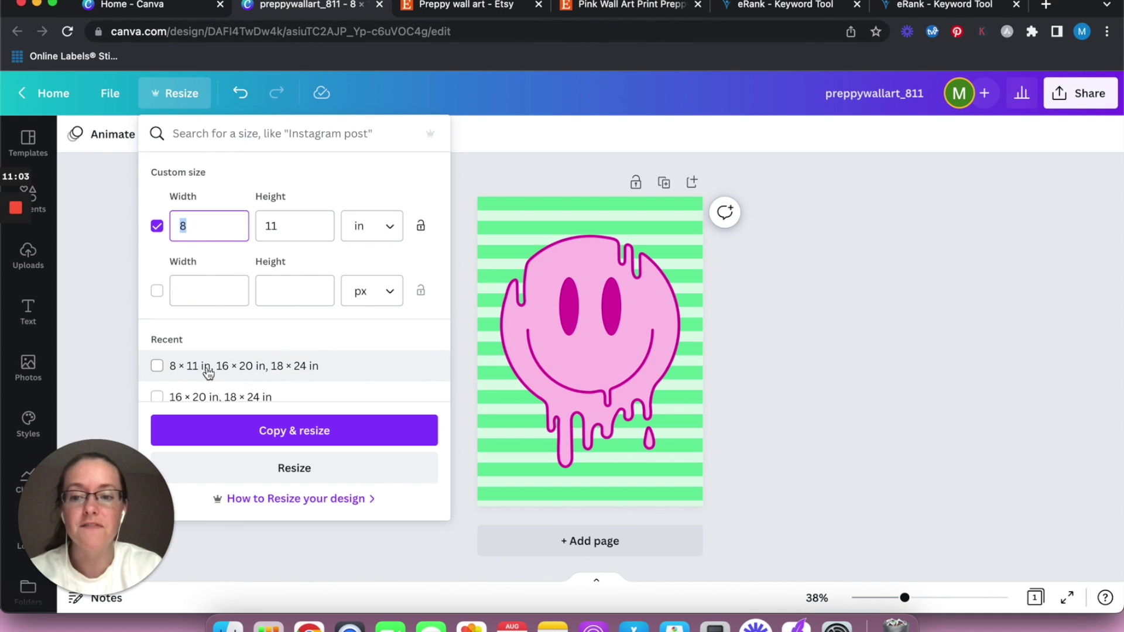
left_click(607, 13)
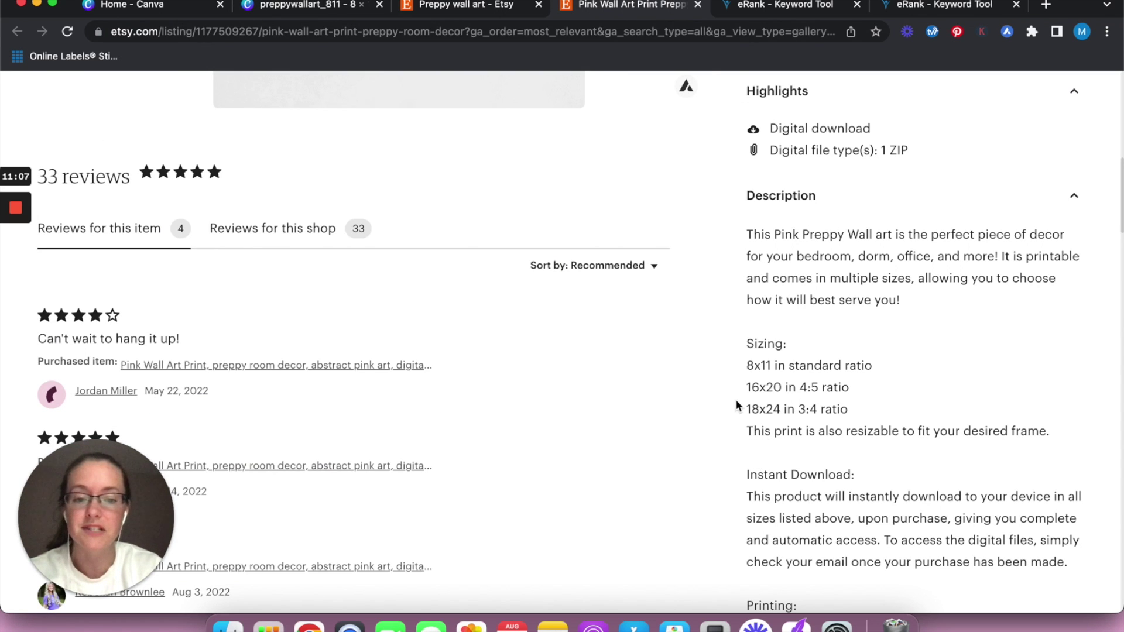
left_click(308, 6)
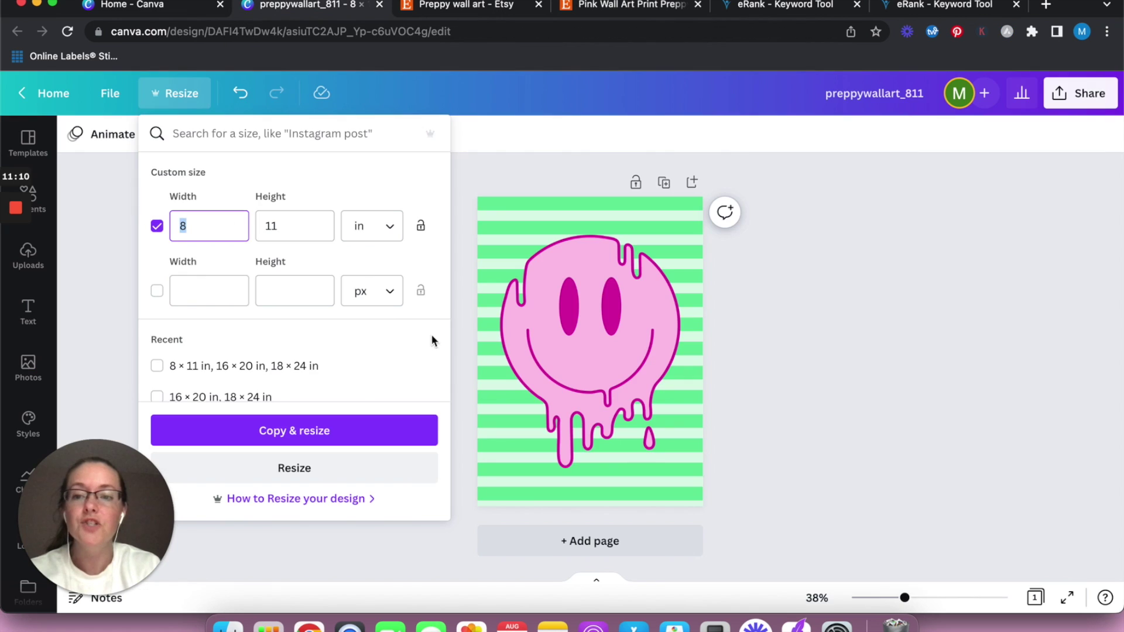
Create resized copies of the design at the recent sizes 16 × 20 in and 18 × 24 in, leaving out the custom size.
left_click(157, 398)
left_click(159, 215)
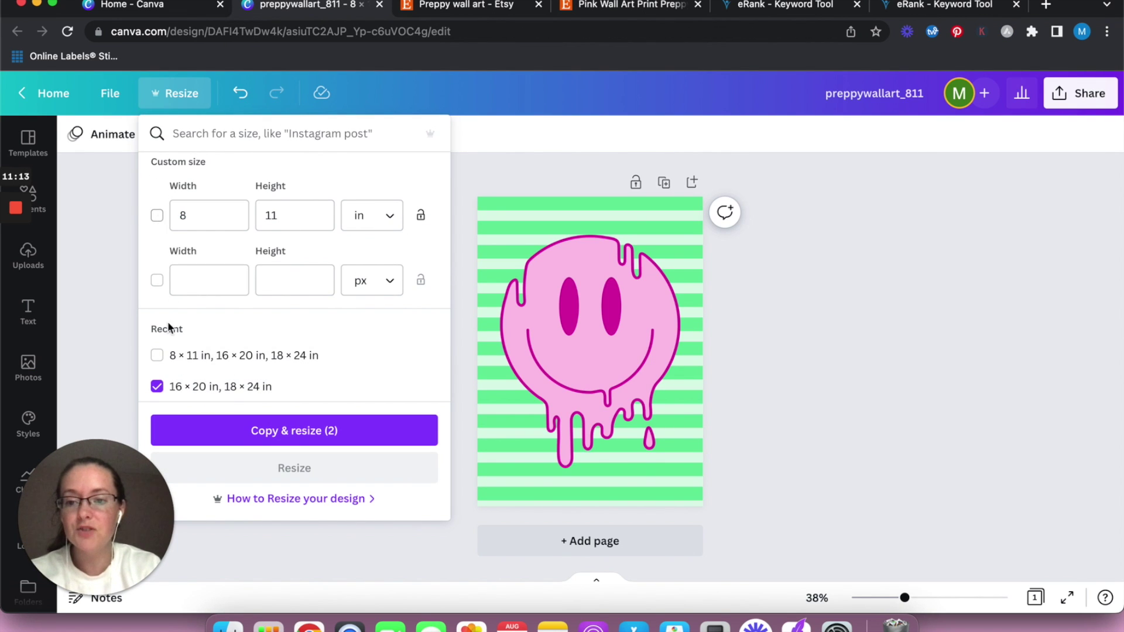
scroll(185, 394, "down", 2)
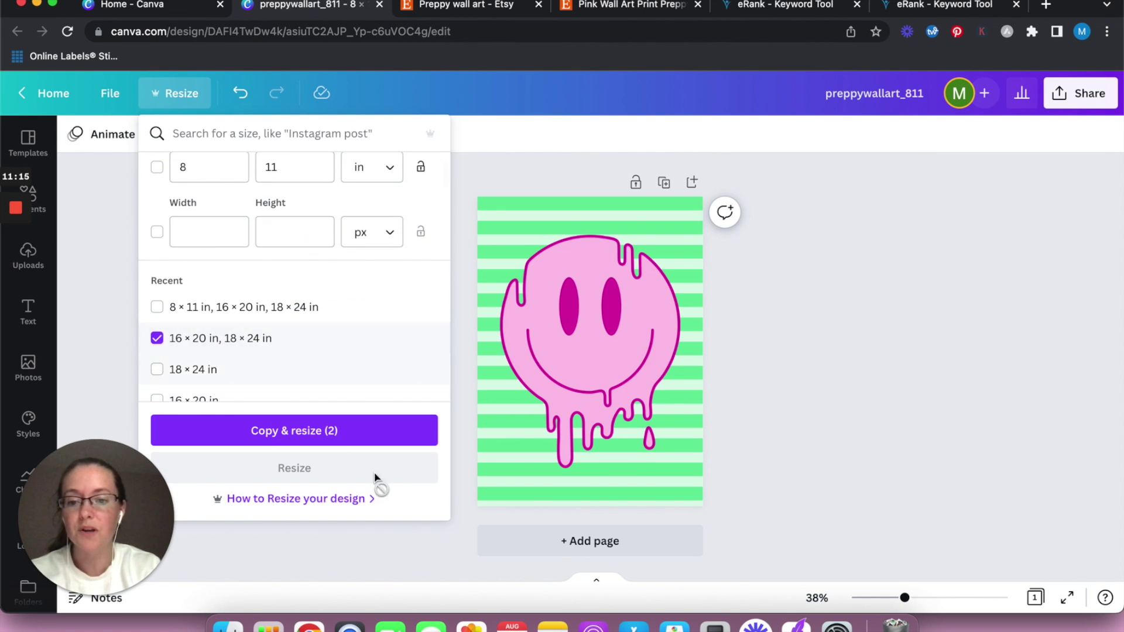
left_click(340, 433)
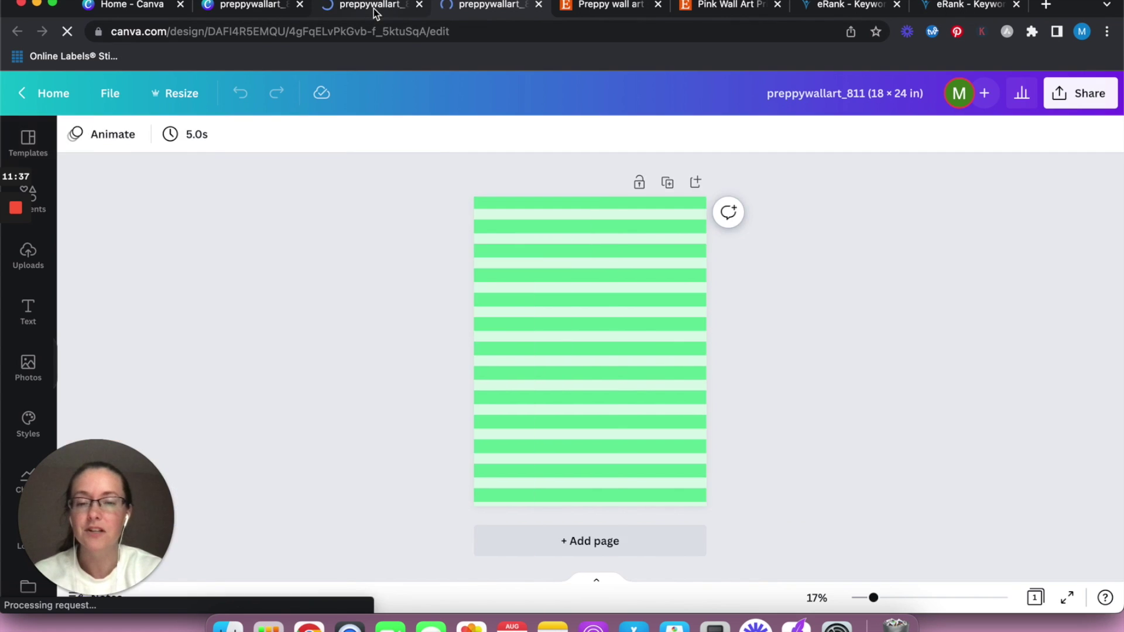
Rename the 16 × 20 in copy of the design as "preppywallart_16x20".
left_click(374, 9)
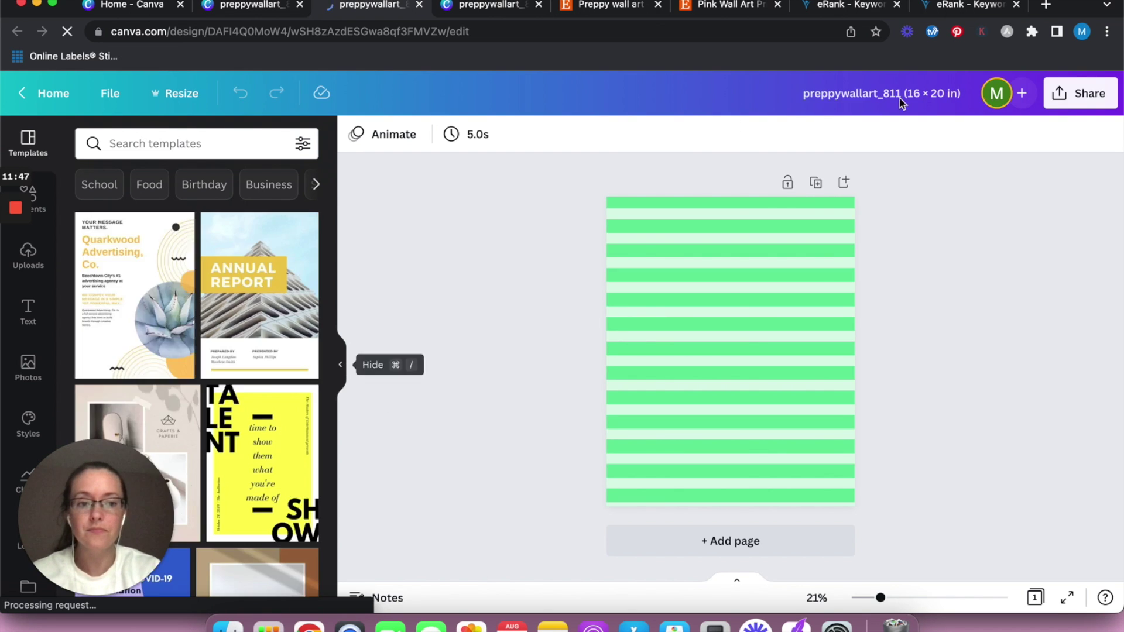
left_click(866, 94)
key("BackSpace")
key("BackSpace")
key("BackSpace")
type("1620")
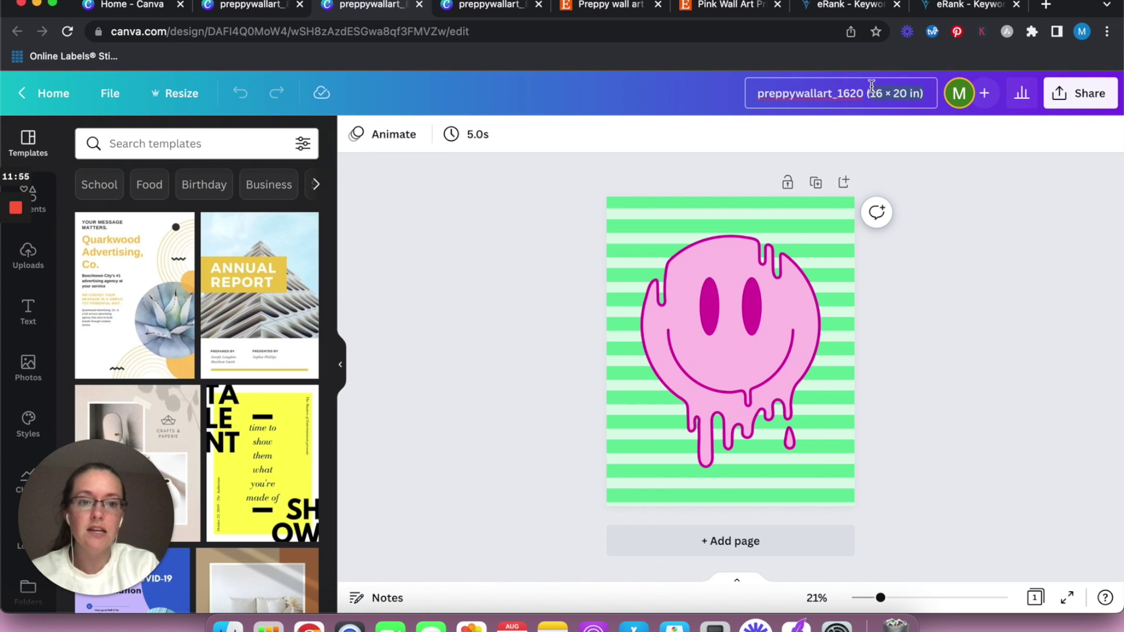
key("Return")
key("BackSpace")
type("x20")
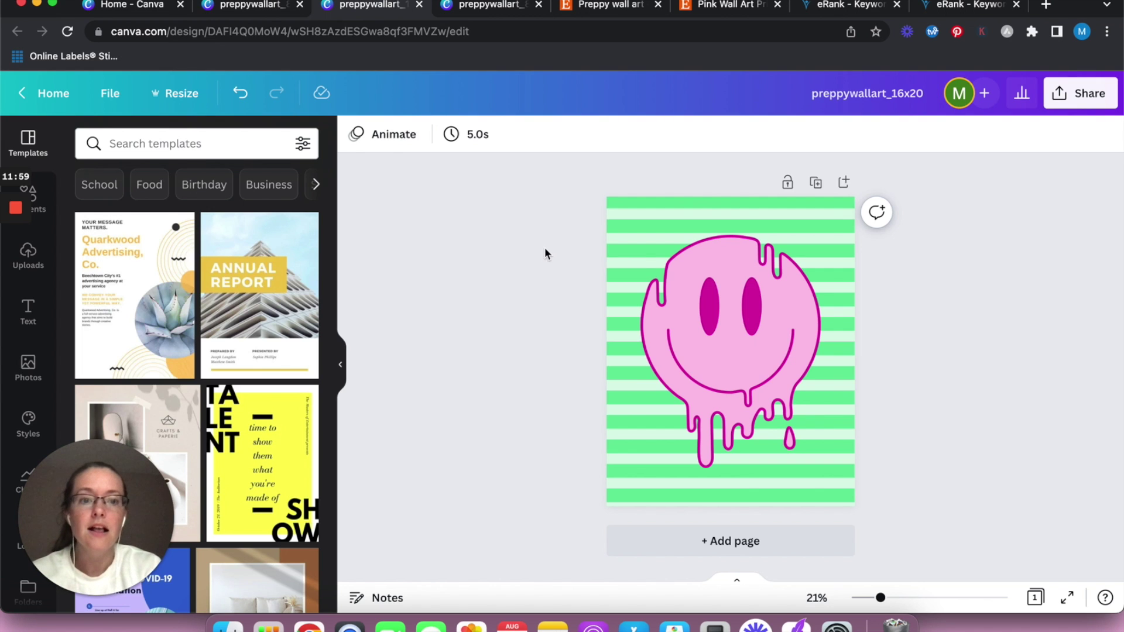
Rename the 18 × 24 in copy of the design as "preppywallart_18x24".
left_click(491, 6)
left_click_drag(918, 96, 847, 96)
type("18x24")
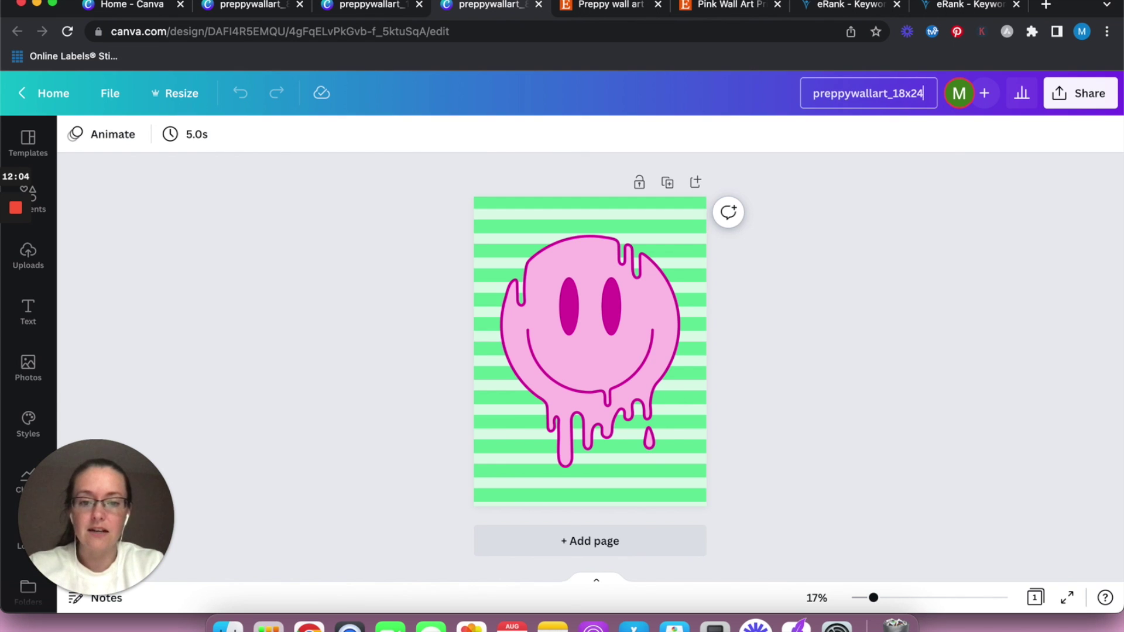
key("Return")
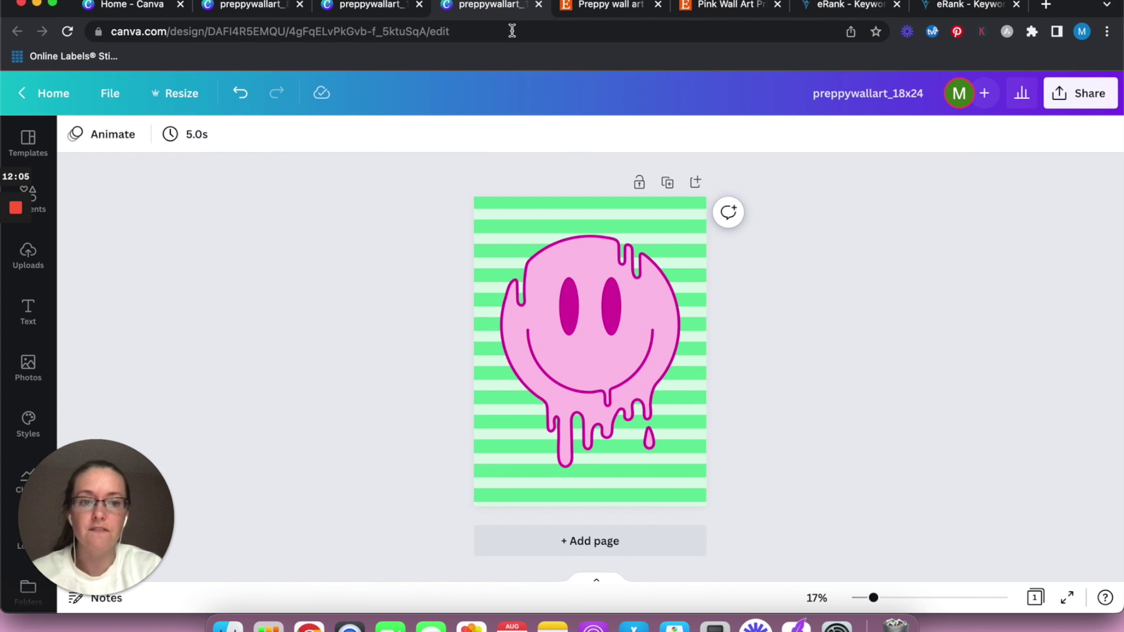
Rename the original 8 × 11 in design as "preppywallart_8x11".
left_click(243, 7)
left_click(924, 98)
key("BackSpace")
key("BackSpace")
type("x11")
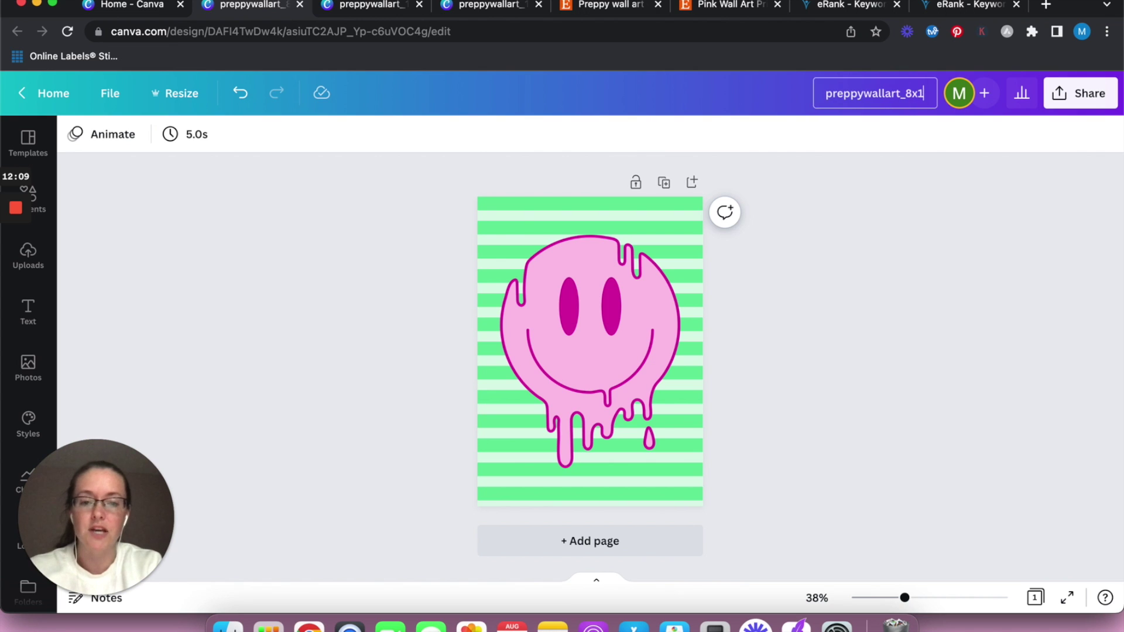
left_click(385, 204)
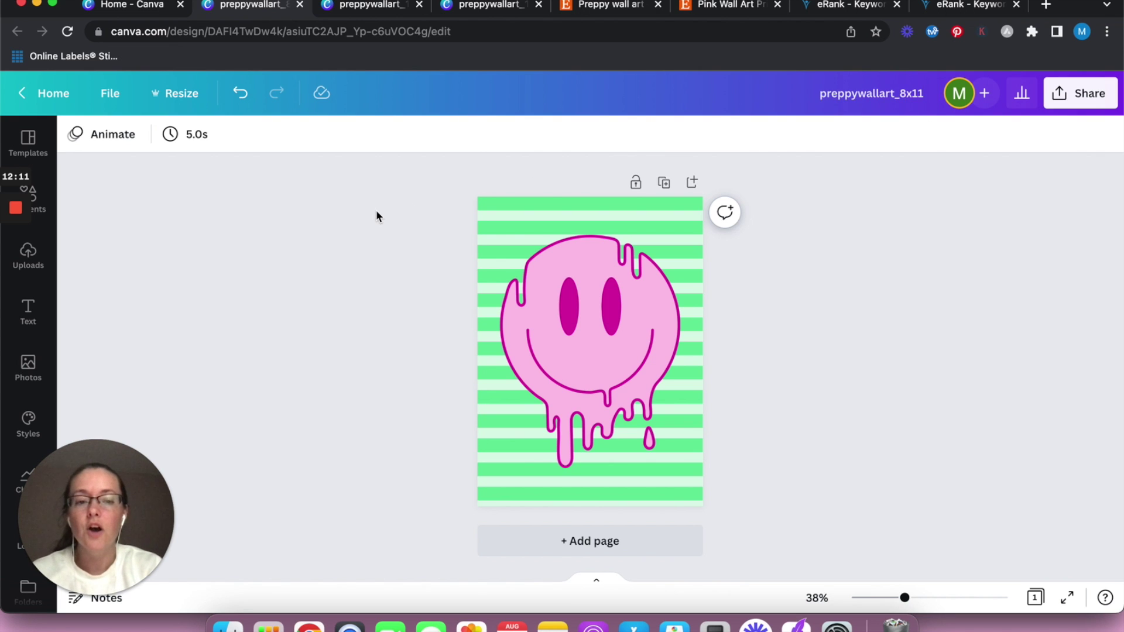
Compare how the smiley and stripes fit in the 16x20, 18x24 and 8x11 designs, hiding the template library in the 16x20 one.
left_click(370, 7)
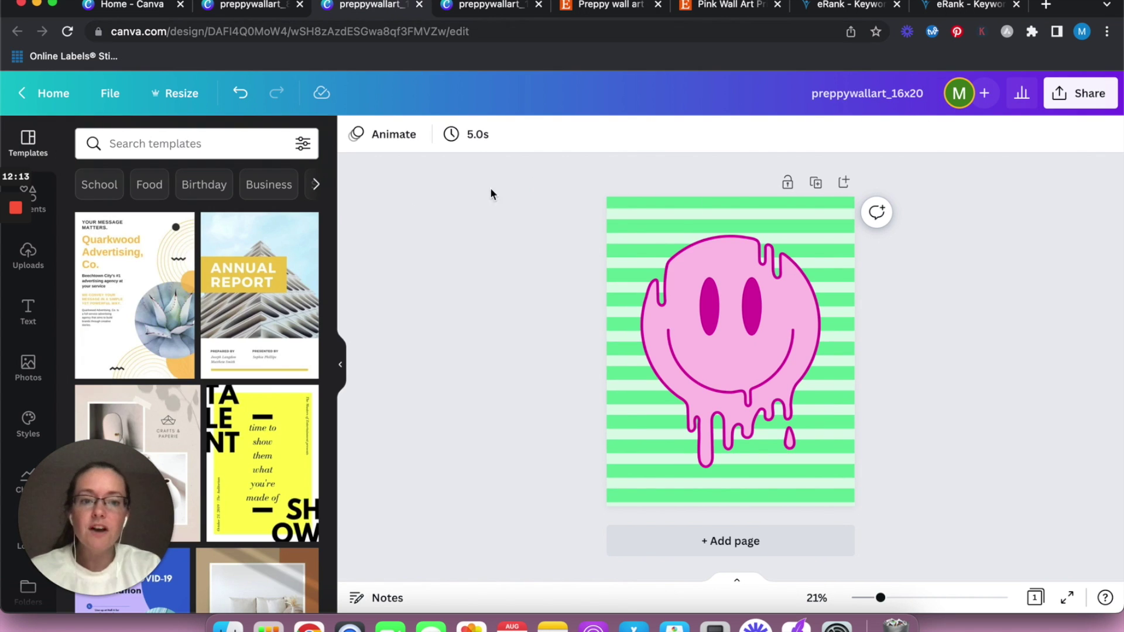
left_click(342, 354)
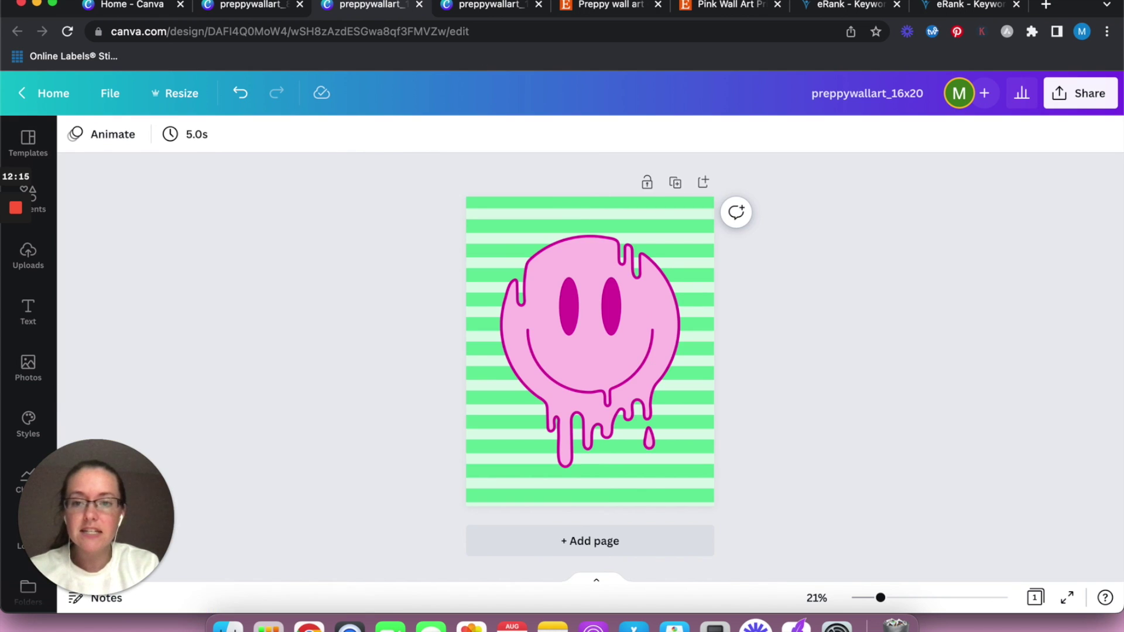
left_click(492, 5)
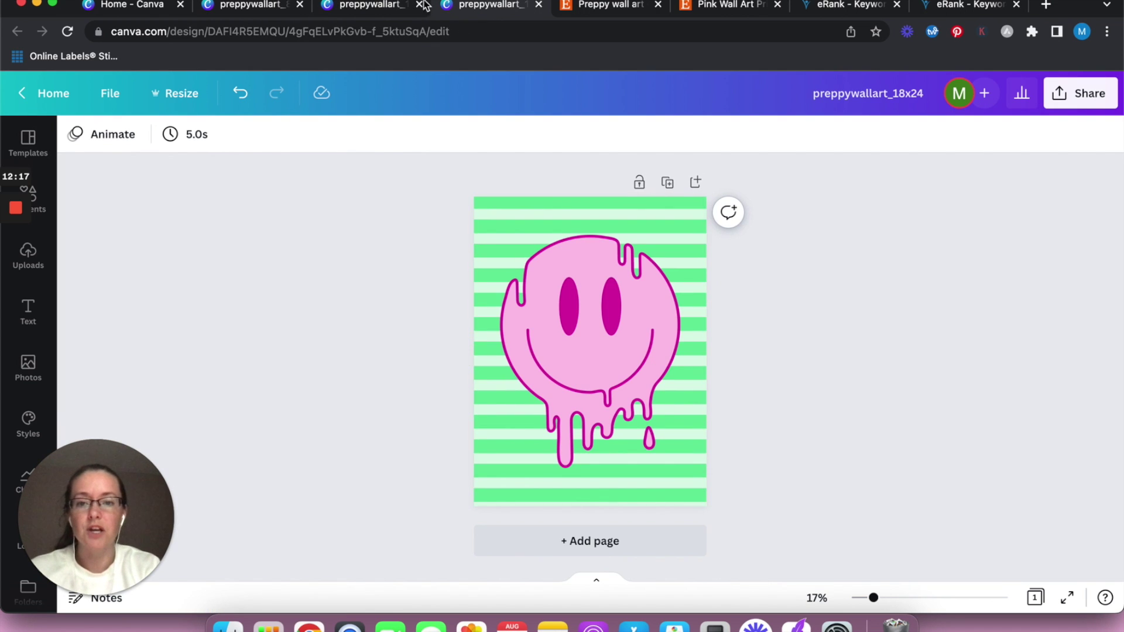
left_click(383, 8)
left_click(280, 6)
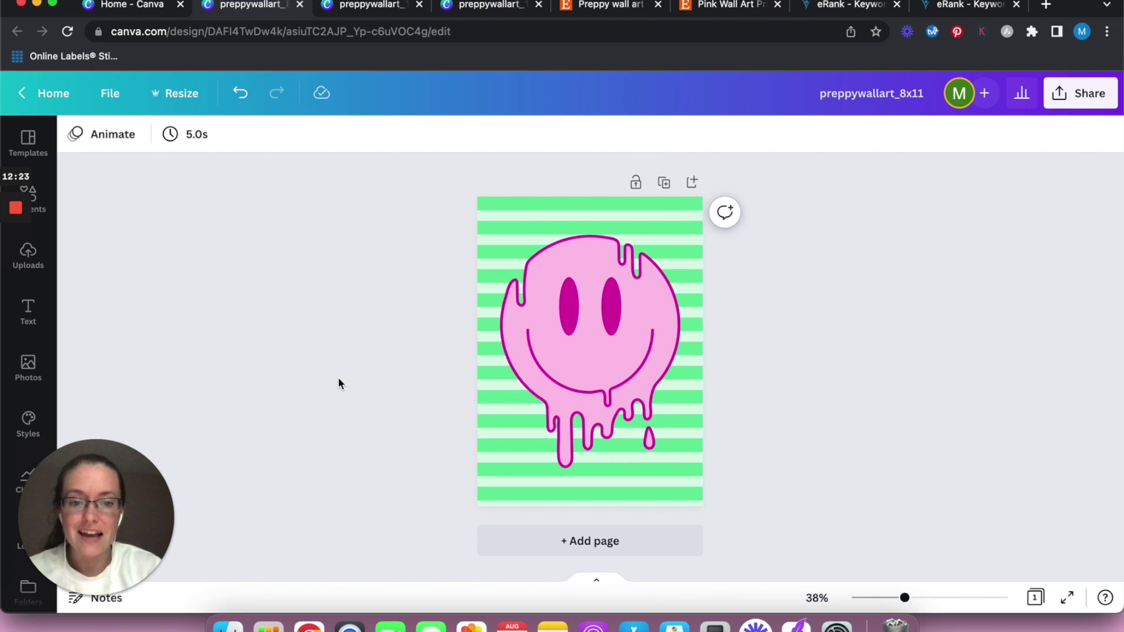
Open the download options of the 8x11 design, review the available file types and choose PDF Print.
left_click(1091, 100)
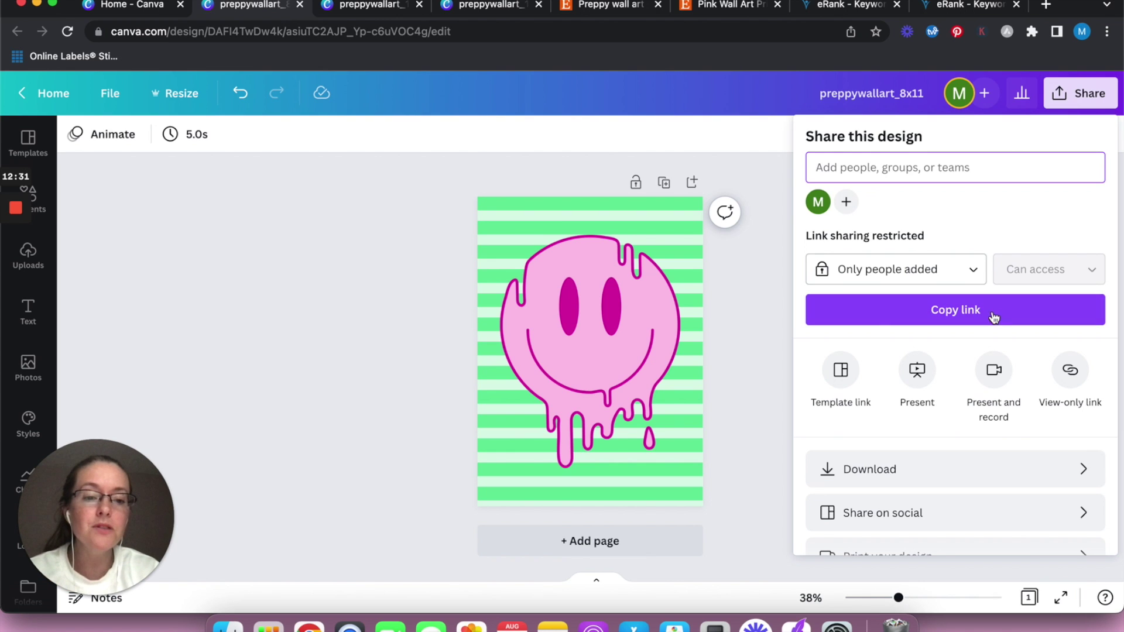
left_click(890, 467)
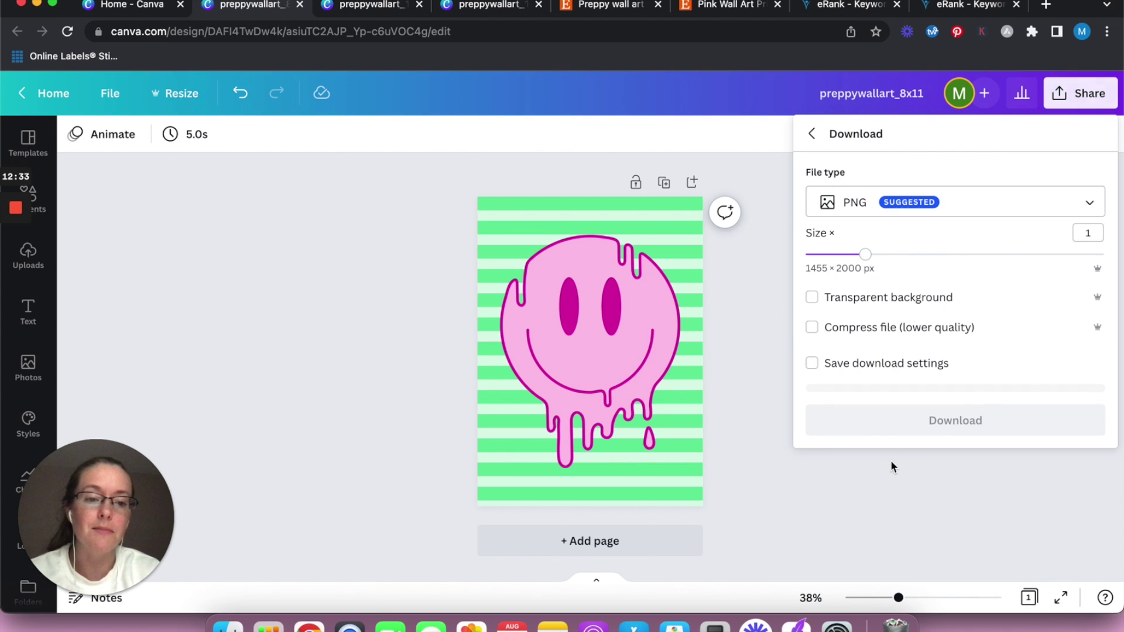
left_click(975, 206)
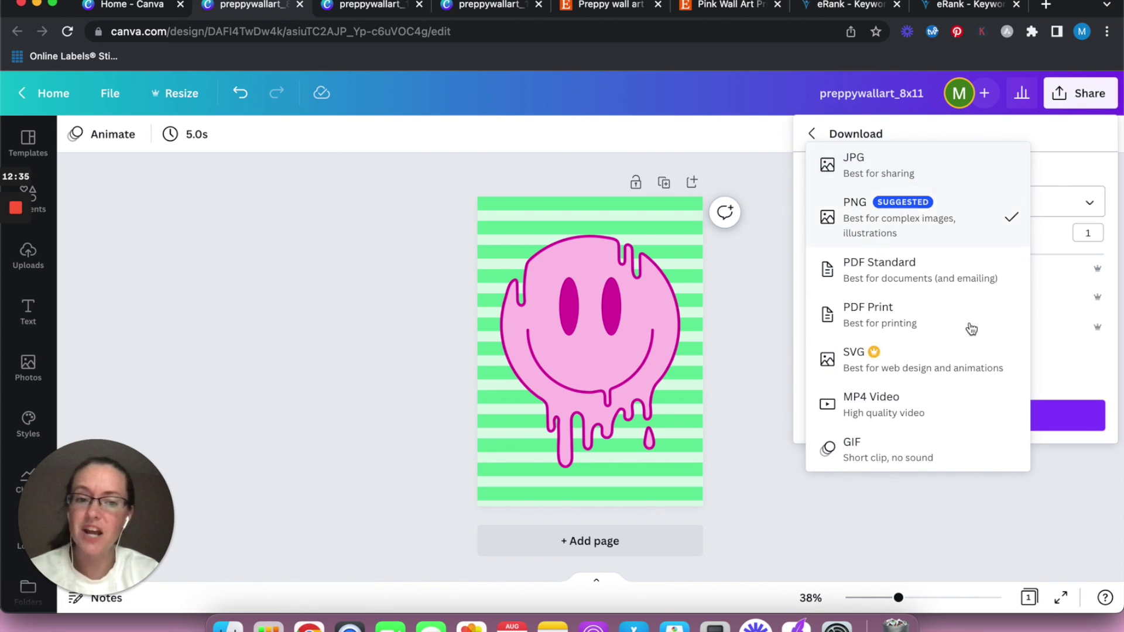
left_click(1067, 137)
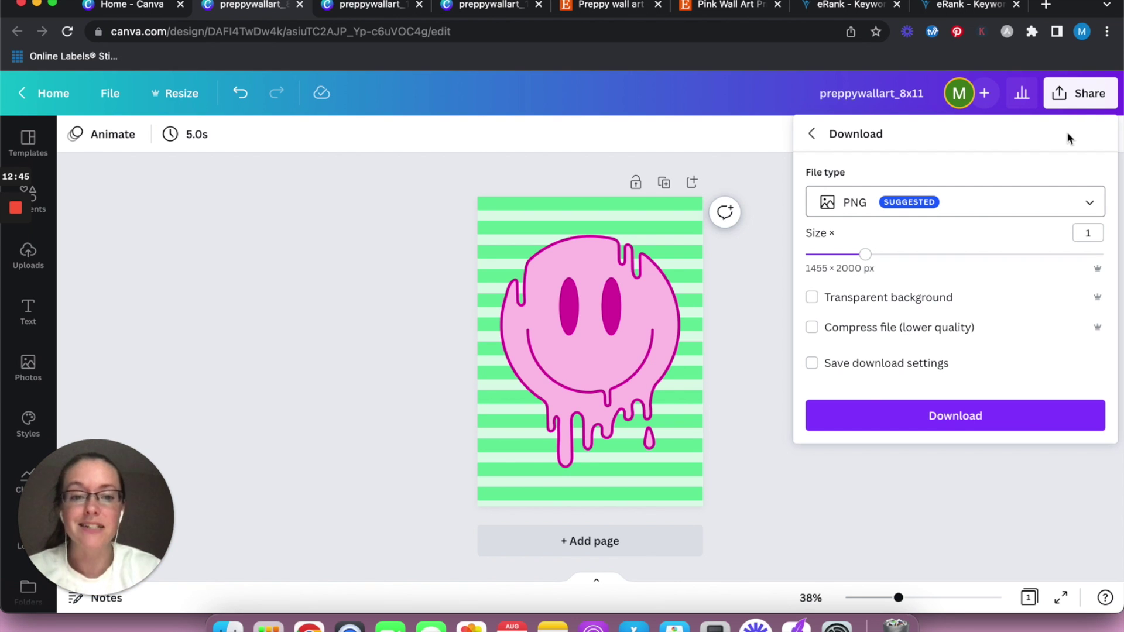
left_click(976, 212)
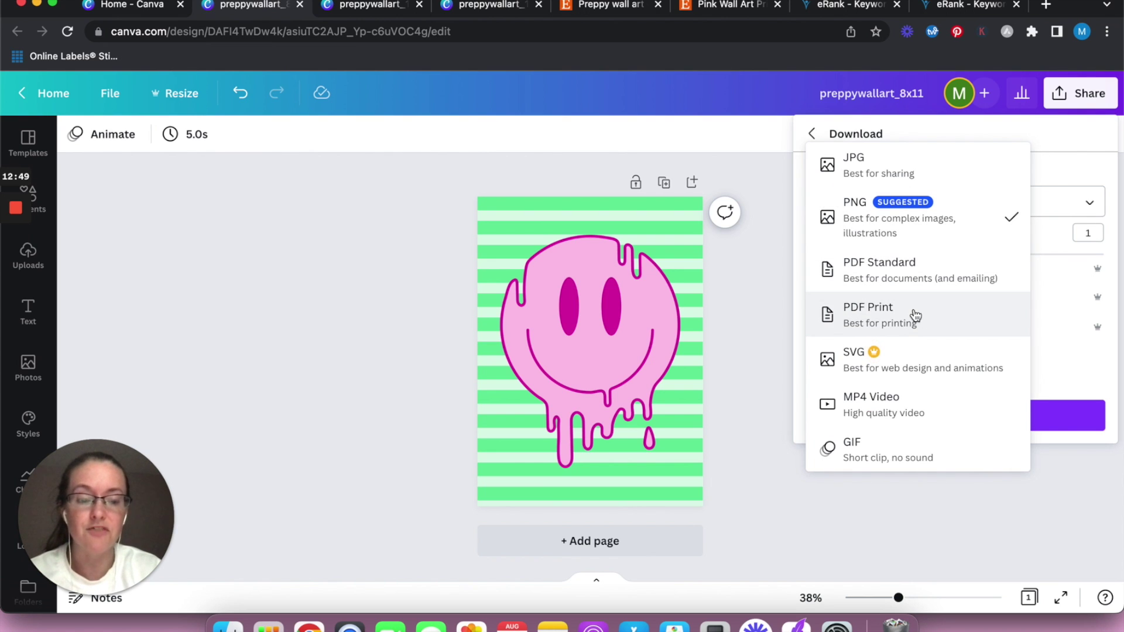
left_click(951, 326)
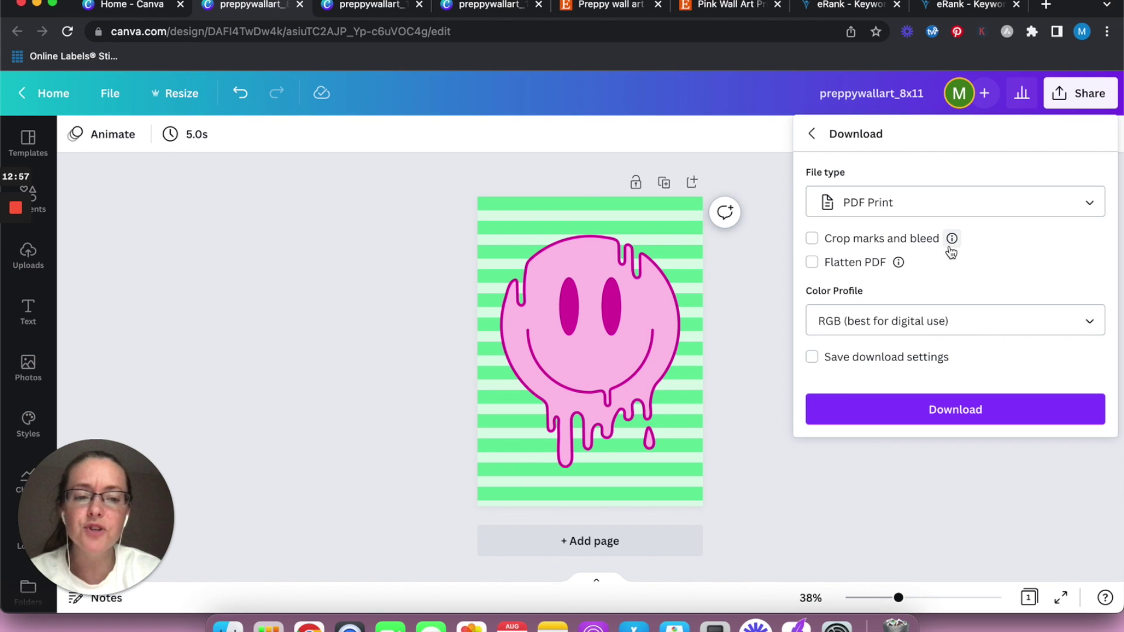
Flatten the PDF, set its color profile to CMYK (best for professional printing), and download it.
mouse_move(952, 244)
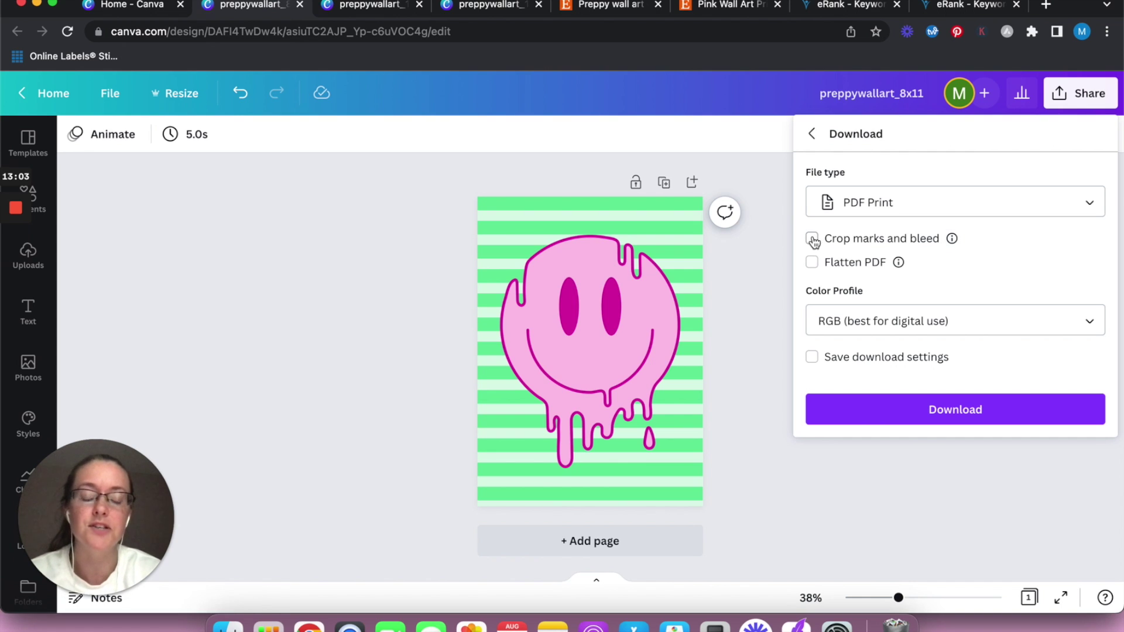
left_click(813, 264)
mouse_move(899, 269)
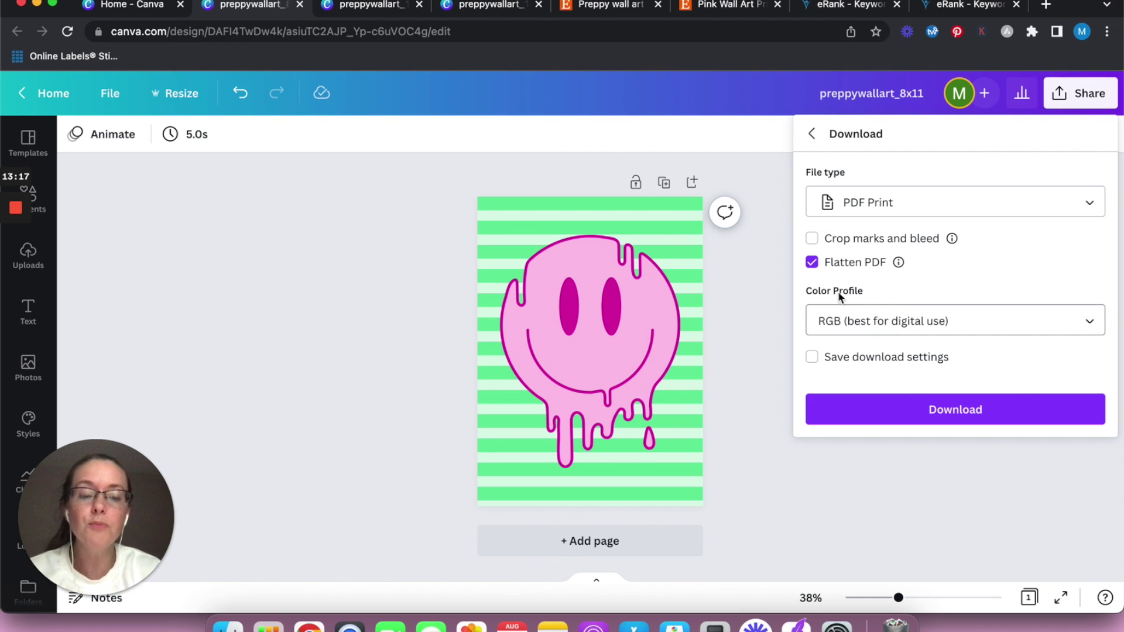
left_click(975, 326)
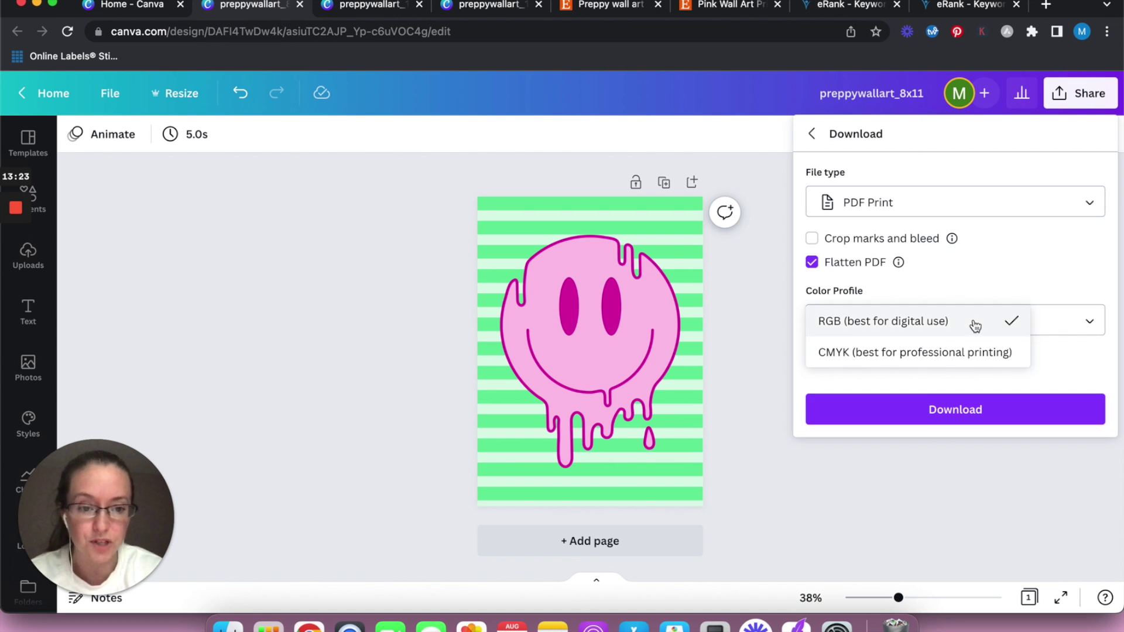
left_click(906, 363)
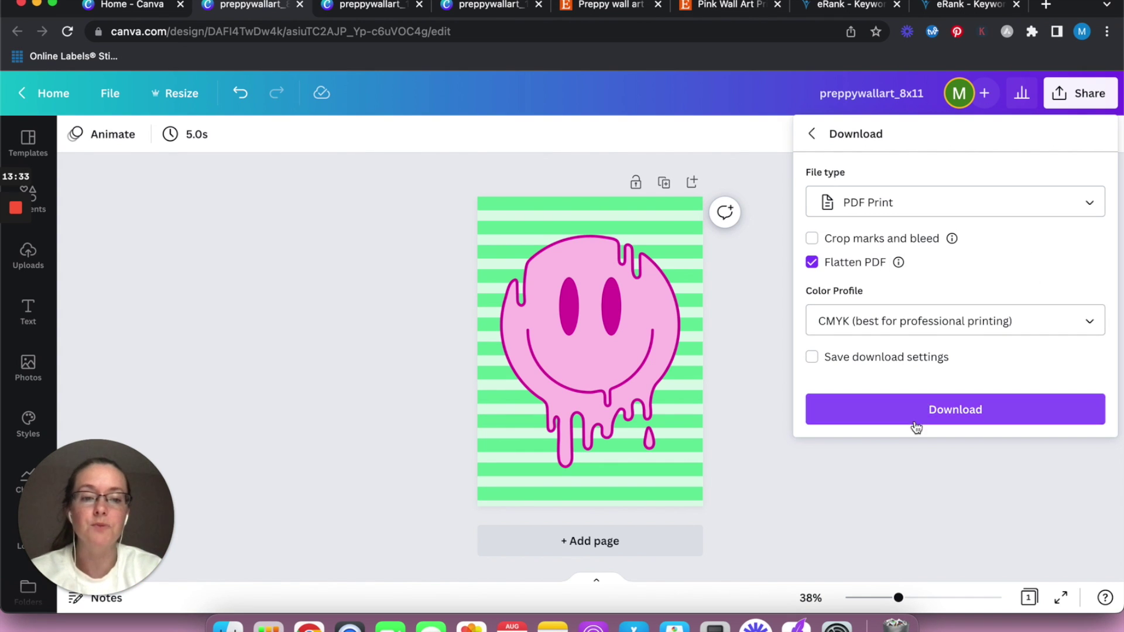
left_click(894, 420)
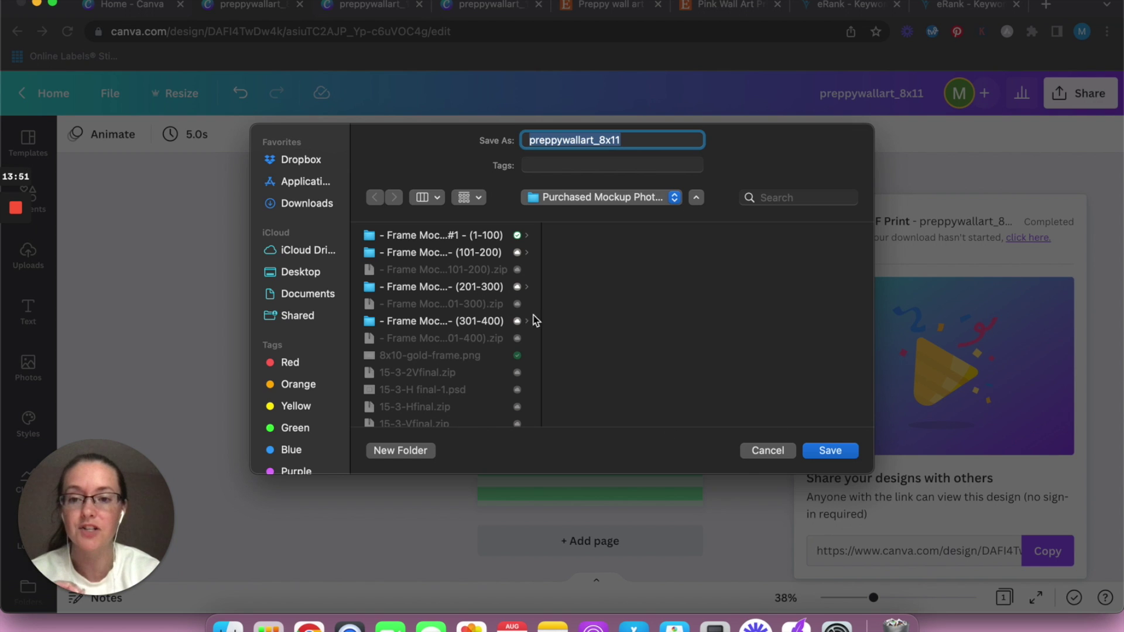
Save preppywallart_8x11 into a new Dropbox folder named "Preppy Wall Art".
left_click(285, 158)
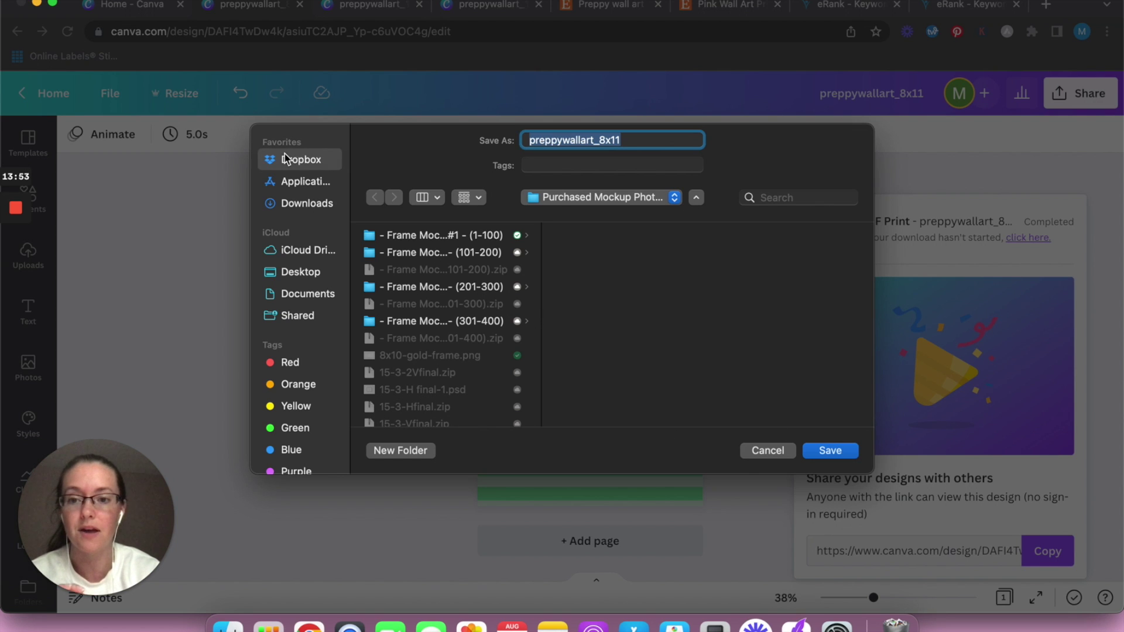
scroll(427, 364, "down", 5)
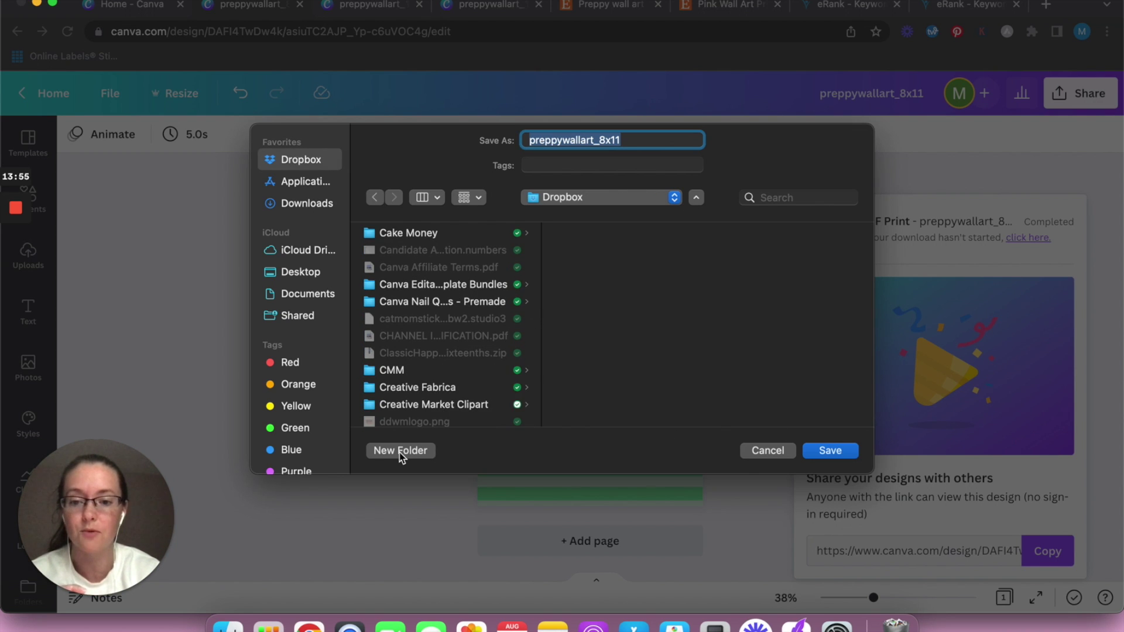
left_click(402, 452)
type("Preppy Wall Art")
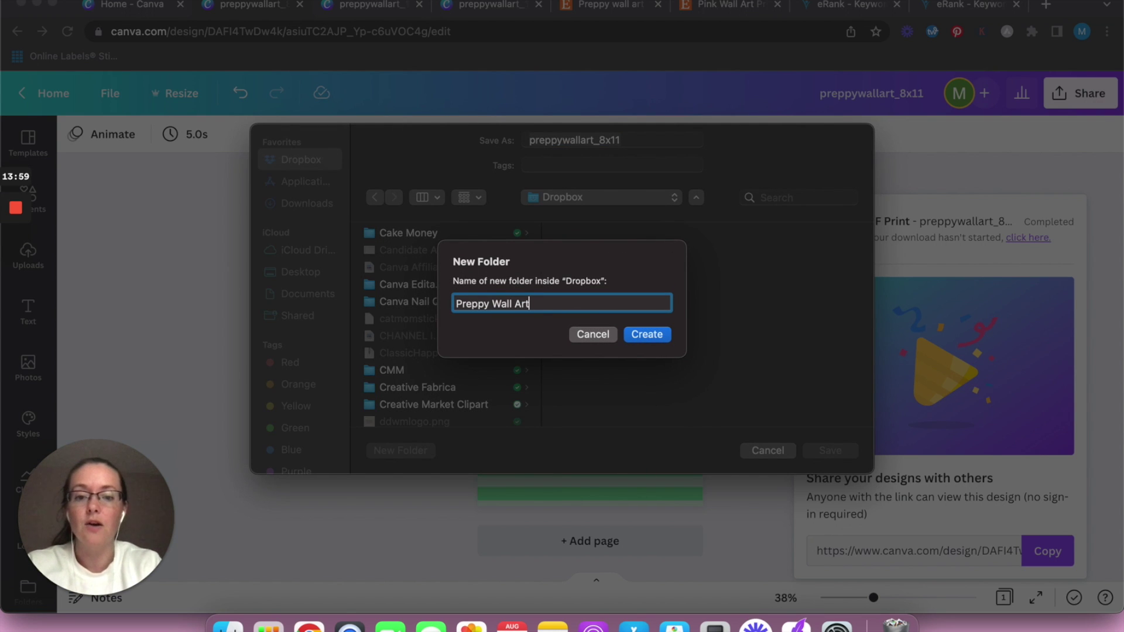
left_click(652, 335)
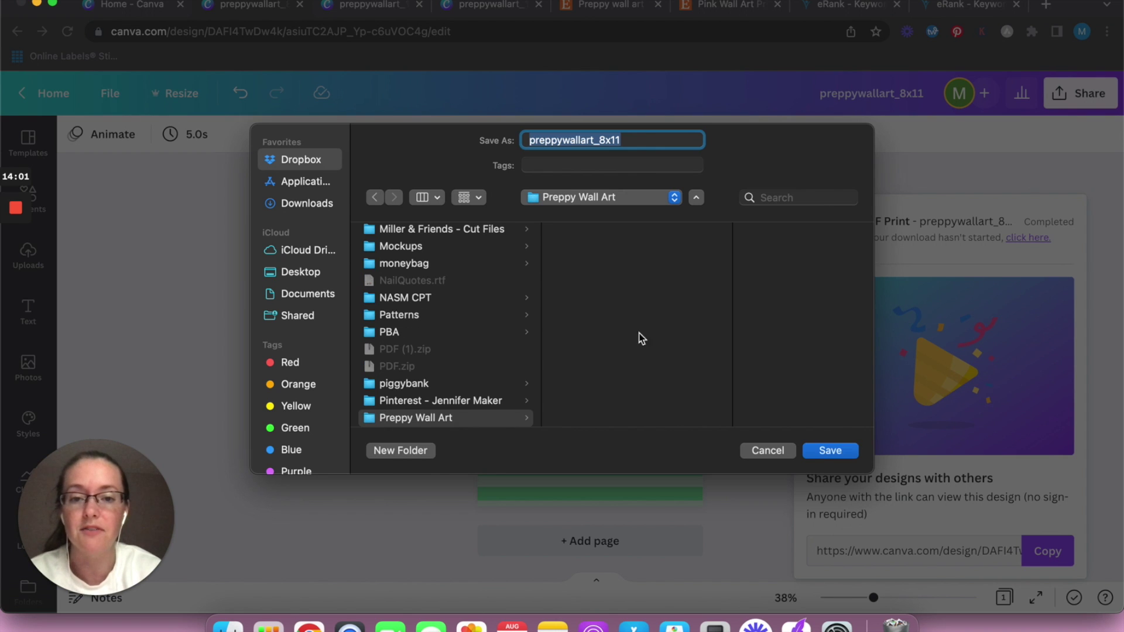
left_click(826, 452)
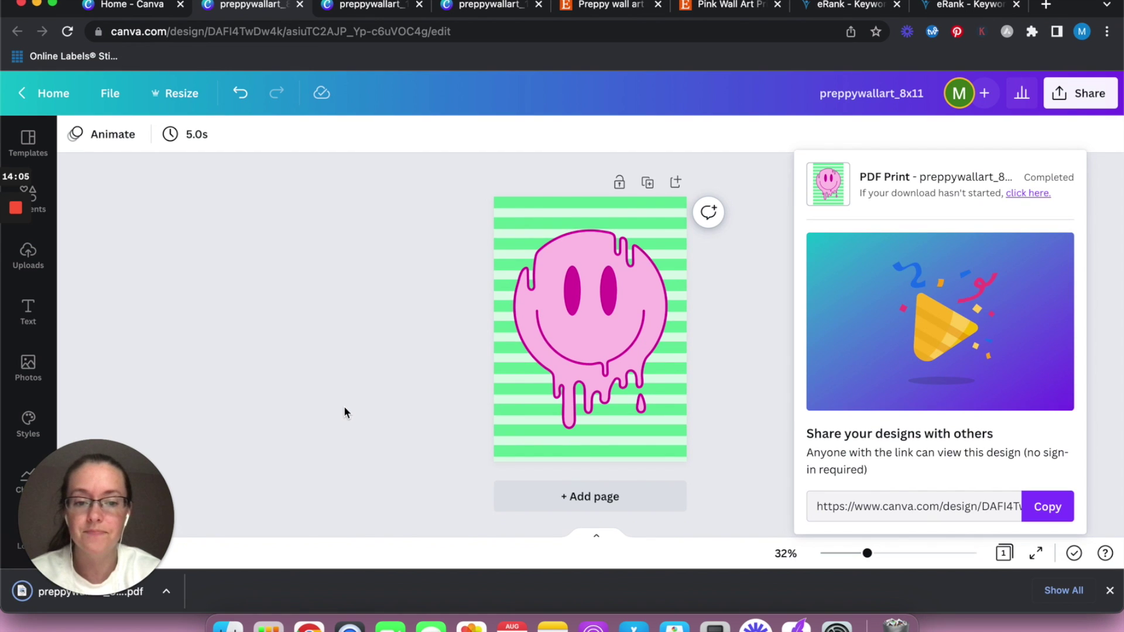
Dismiss the completed download notice and look over the 16x20 and 18x24 copies of the design.
left_click(743, 279)
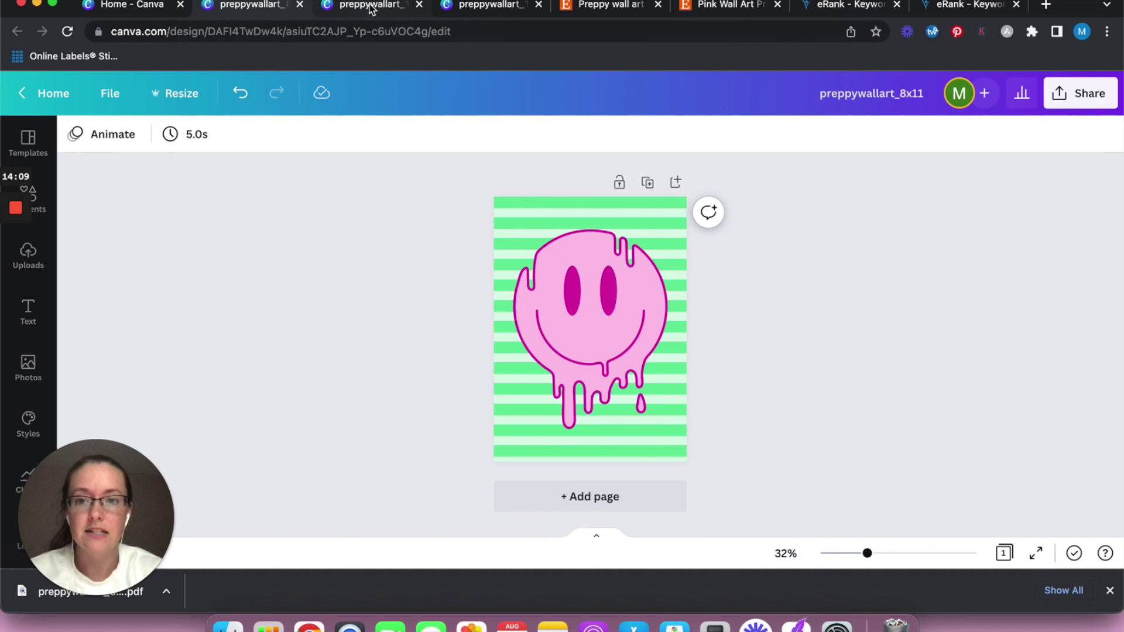
left_click(351, 10)
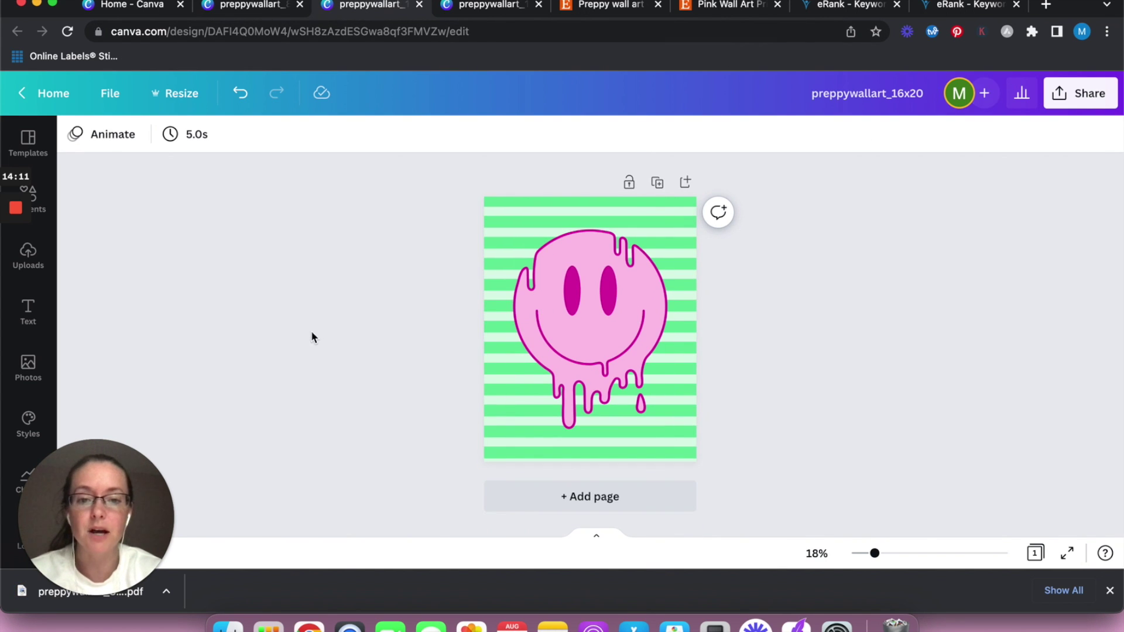
left_click(390, 15)
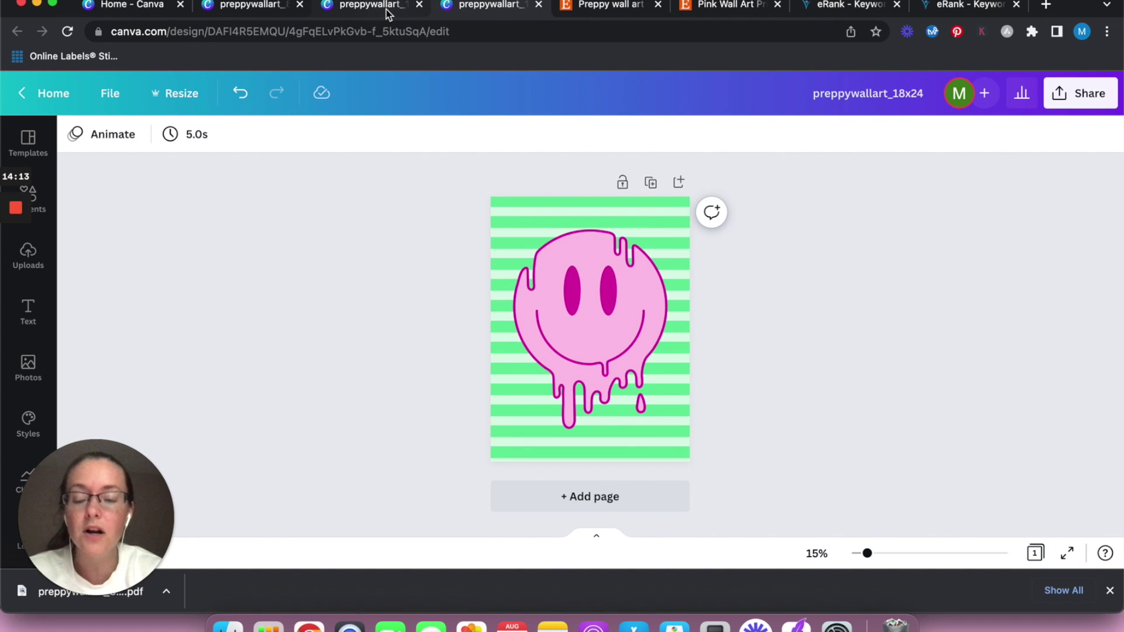
left_click(385, 9)
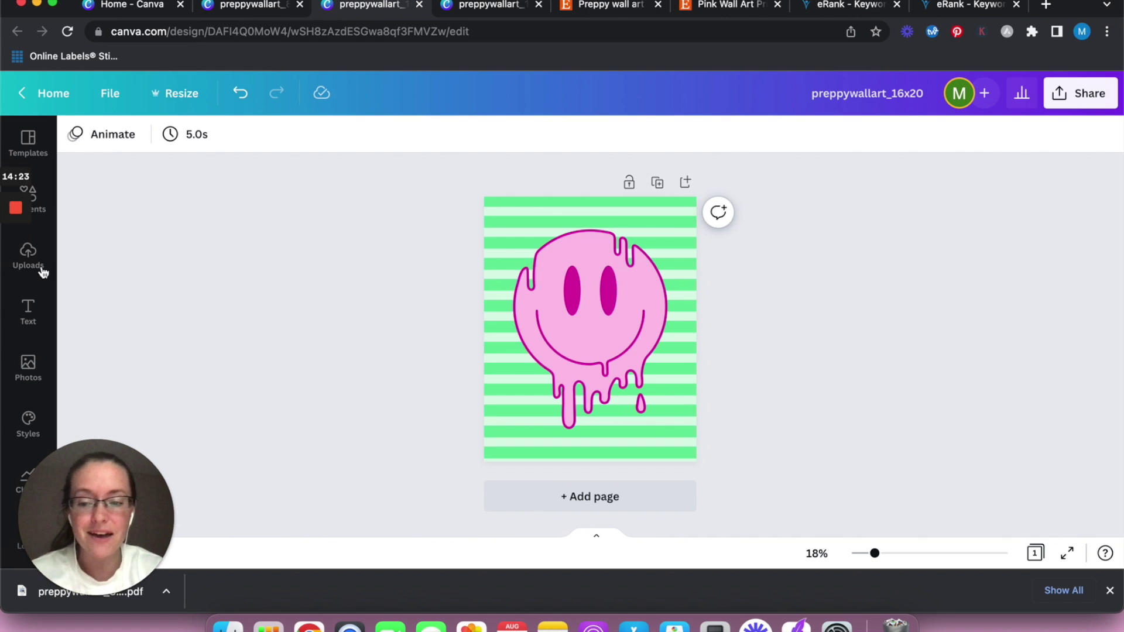
left_click(14, 273)
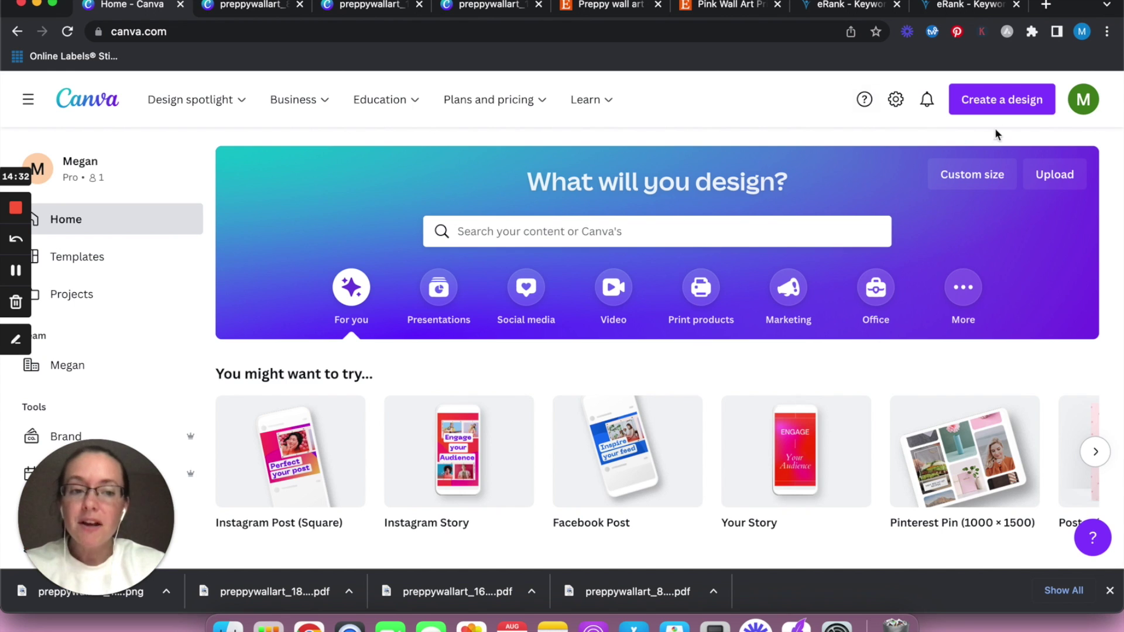
Create a new blank design with a custom size of 2000 × 2000 px.
left_click(987, 99)
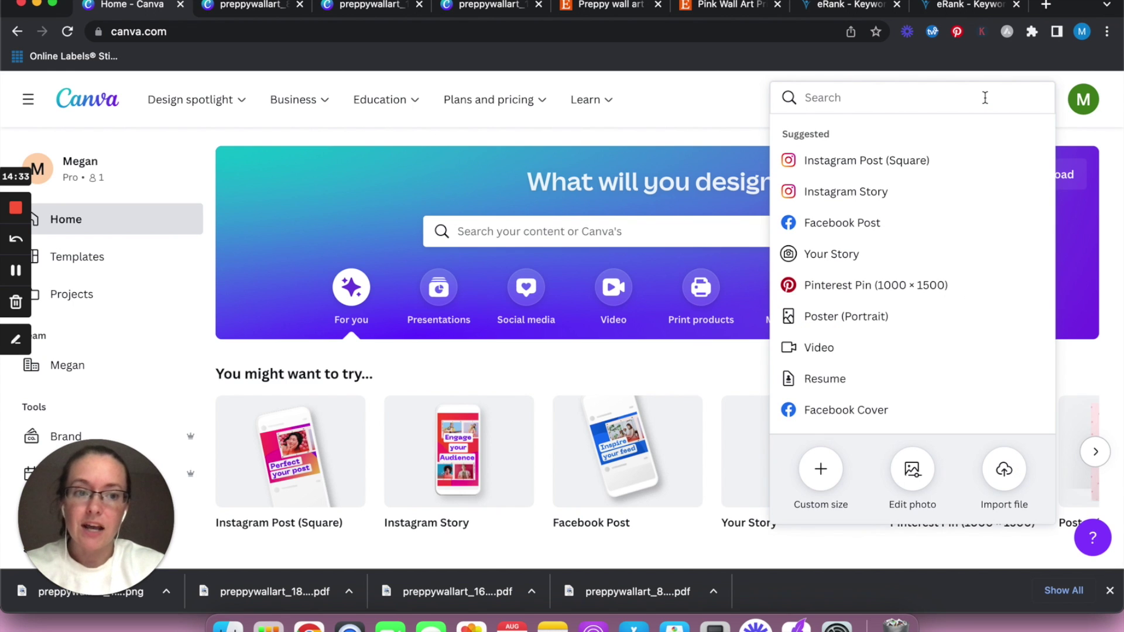
left_click(821, 480)
left_click(1003, 165)
left_click(972, 208)
double_click(835, 164)
type("2000")
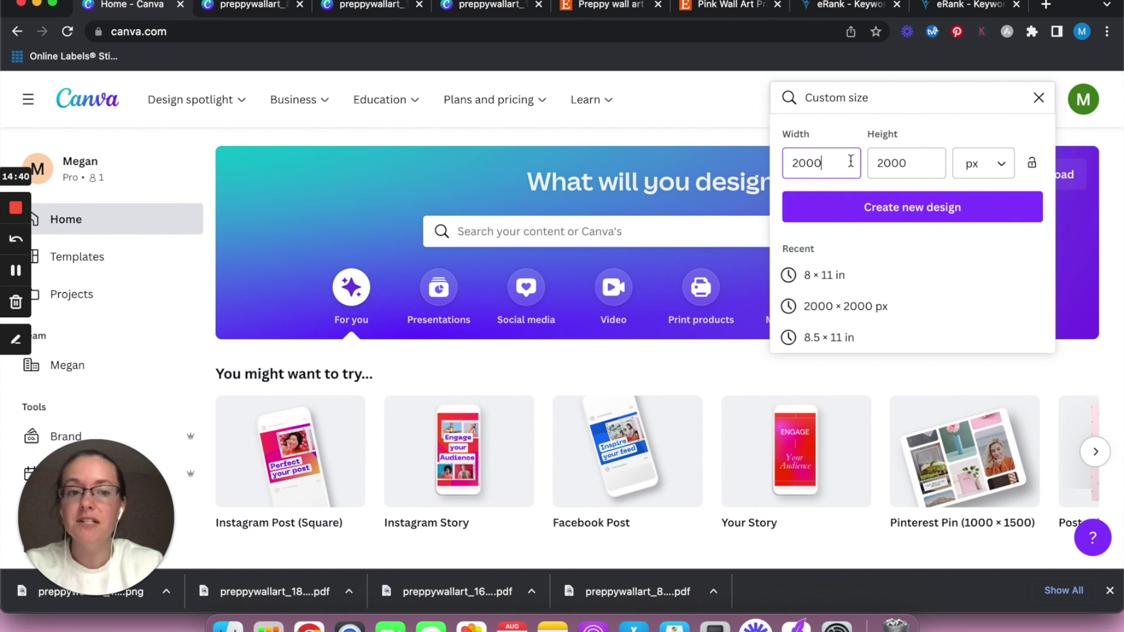
left_click(936, 135)
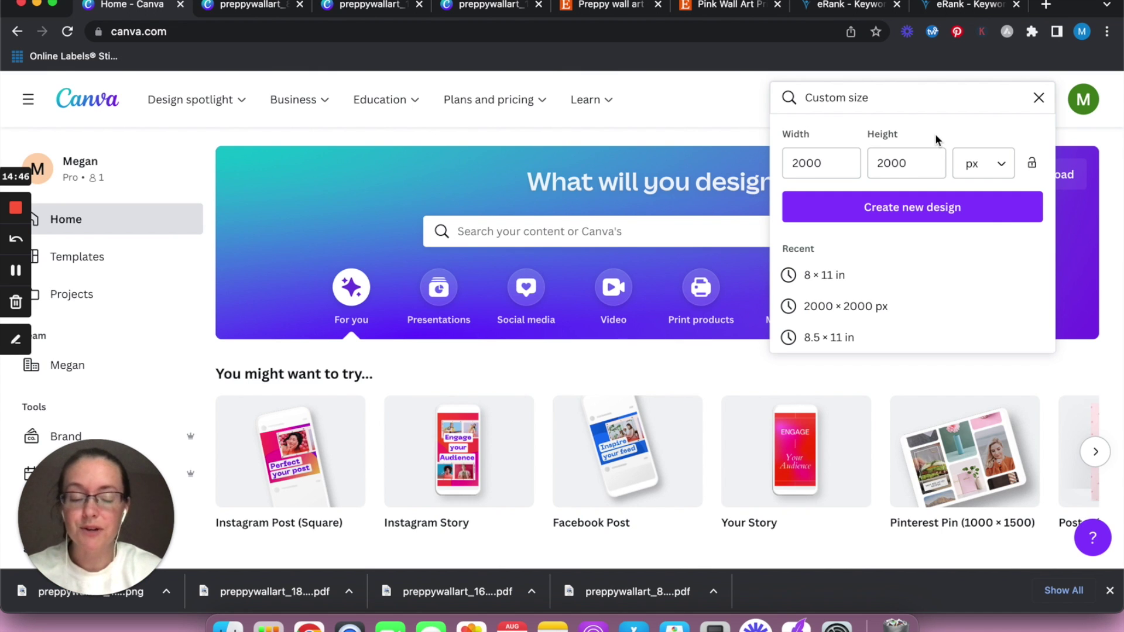
left_click(868, 216)
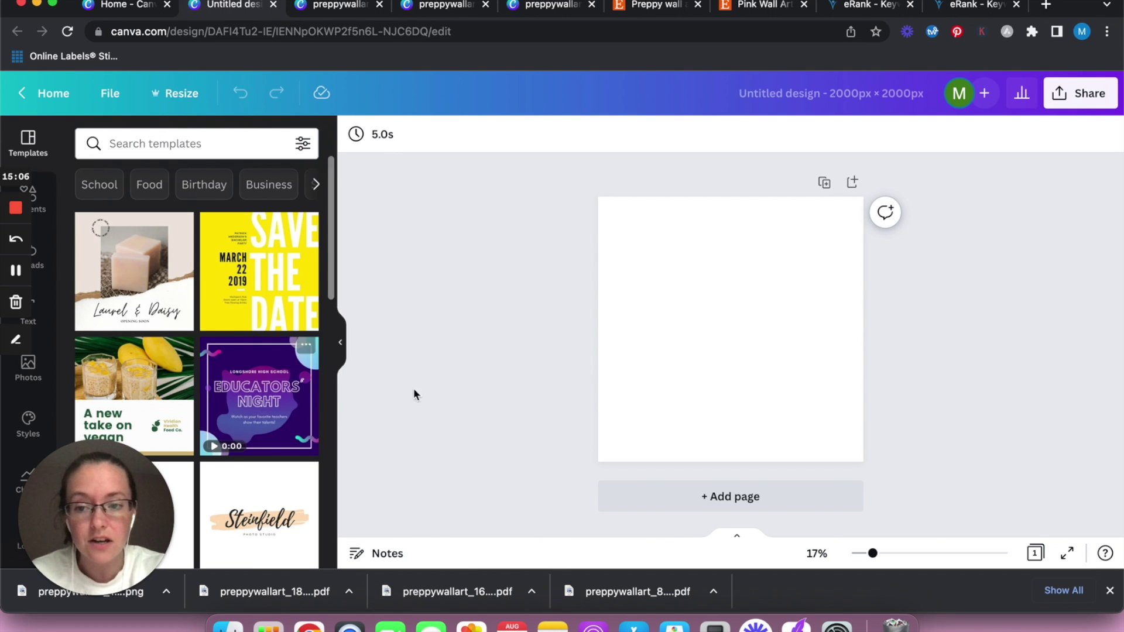
Try to upload the downloaded preppywallart_18x24.pdf into the new design, and dismiss the resulting dialog.
left_click_drag(303, 590, 257, 378)
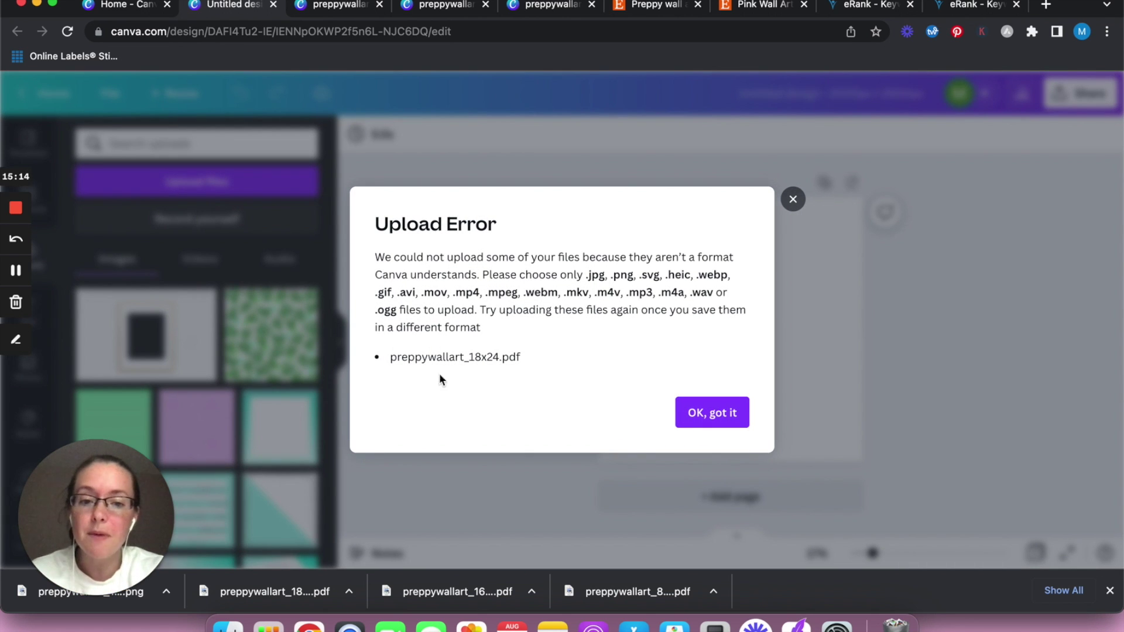
left_click(683, 413)
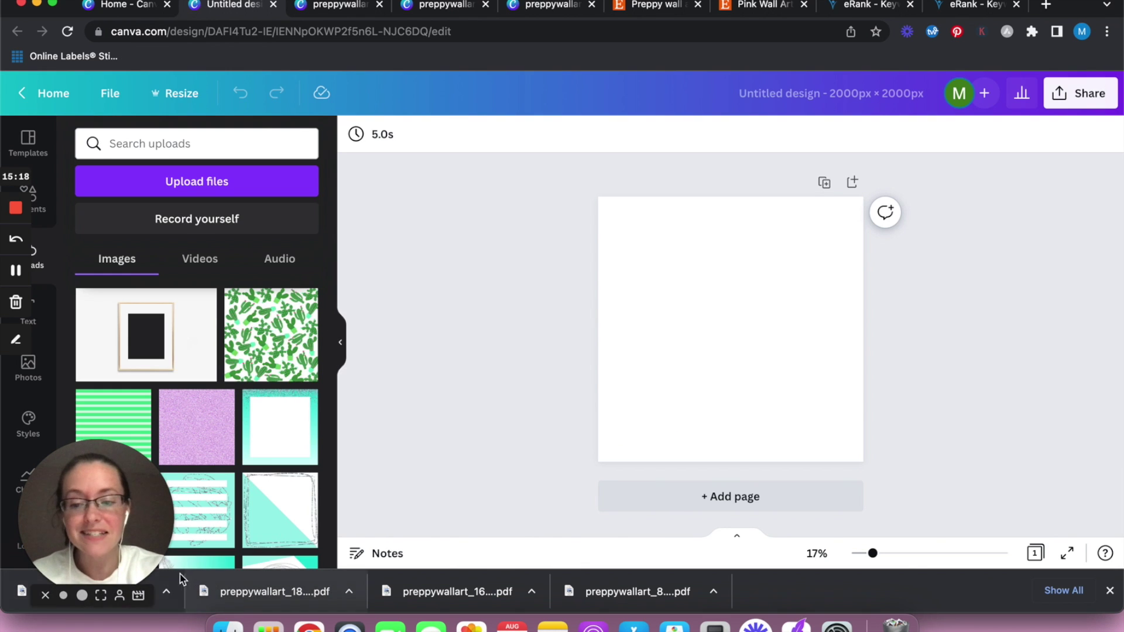
Upload the downloaded preppywallart_16x20.png to the image uploads for the 2000 × 2000 px design.
left_click_drag(169, 586, 165, 432)
left_click_drag(26, 592, 193, 405)
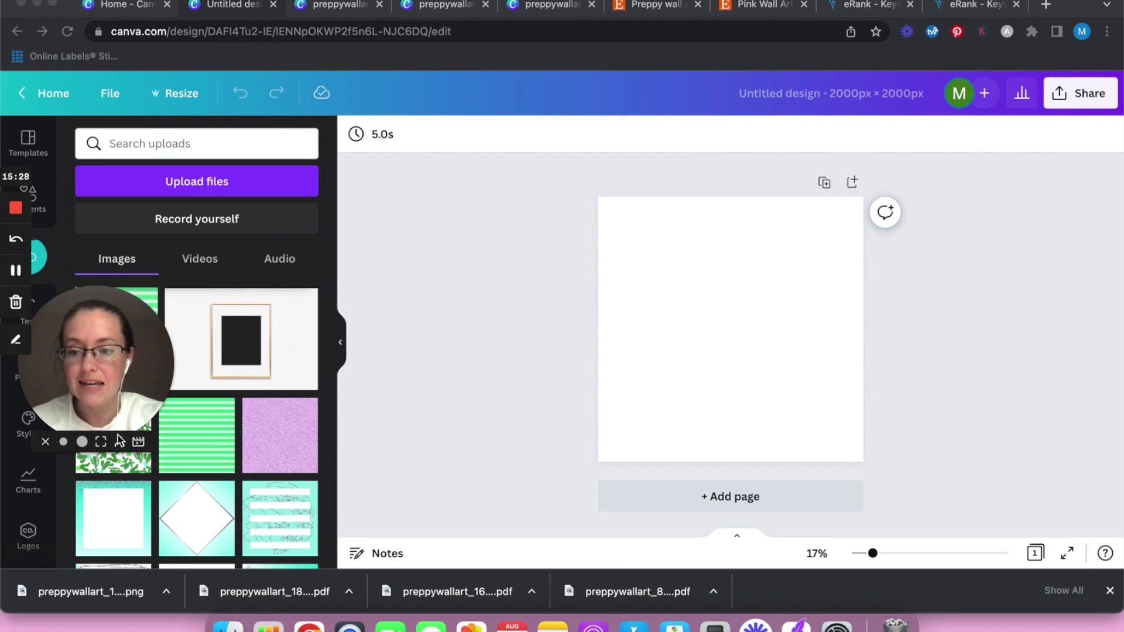
left_click_drag(55, 515, 53, 576)
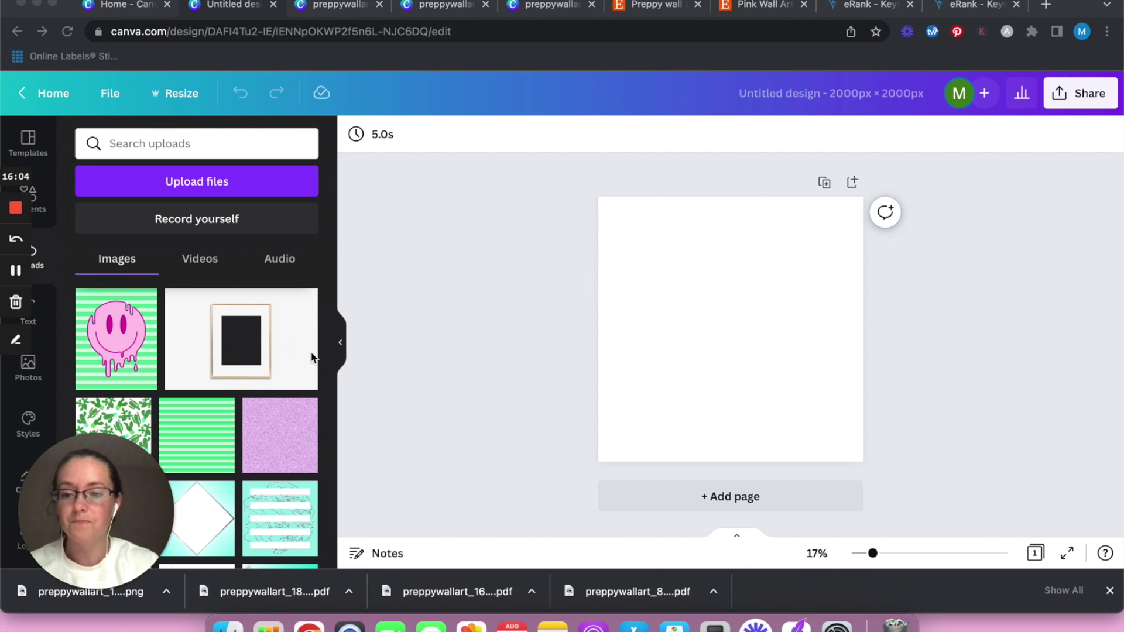
left_click(413, 232)
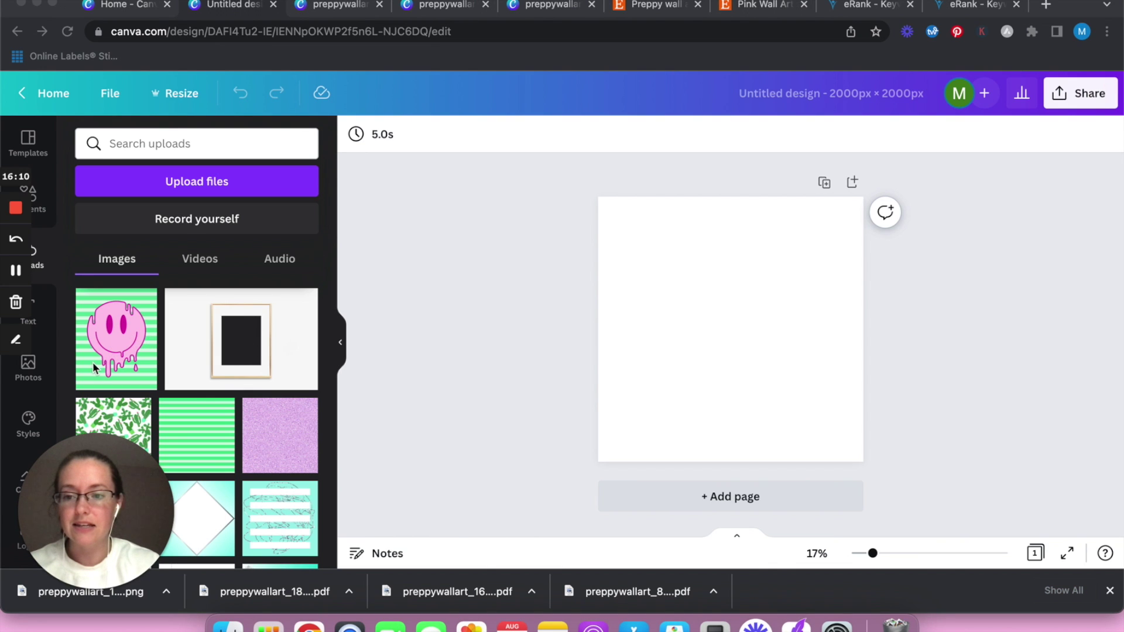
left_click(395, 413)
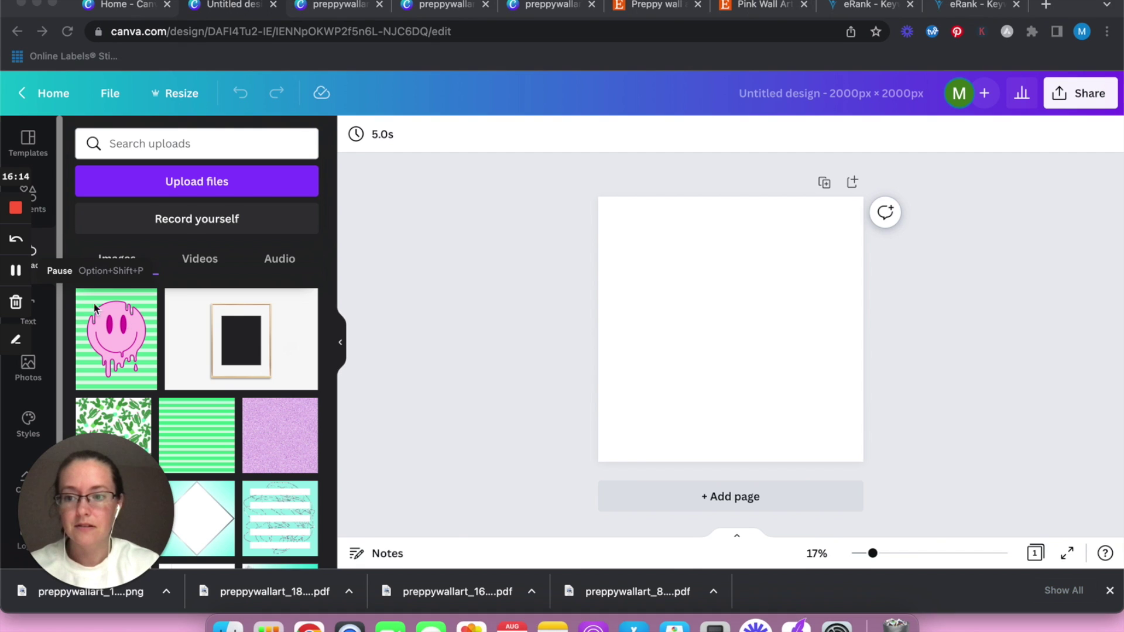
left_click(474, 287)
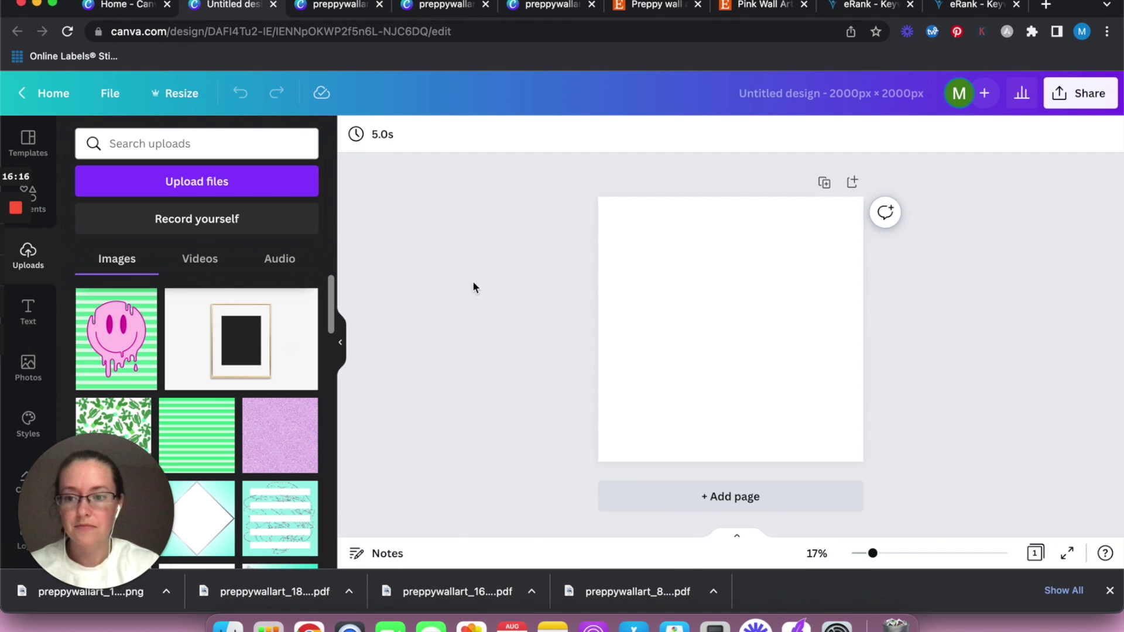
Place the uploaded gold frame mockup image in the design and enlarge it to cover the whole page.
left_click(236, 364)
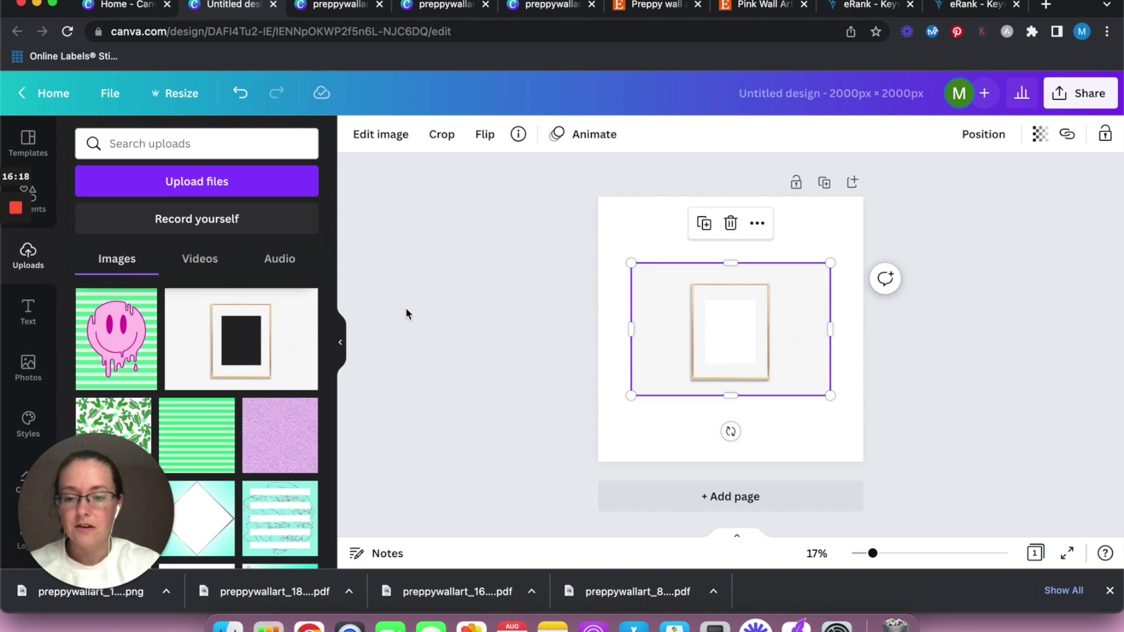
left_click_drag(628, 399, 507, 432)
left_click_drag(832, 261, 931, 193)
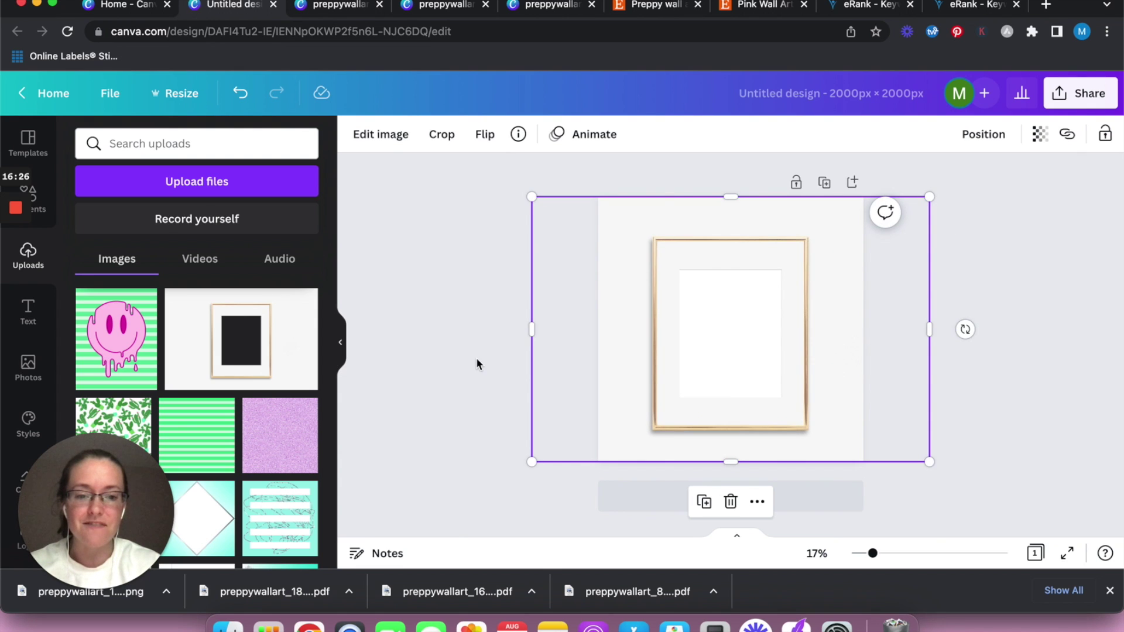
left_click(434, 356)
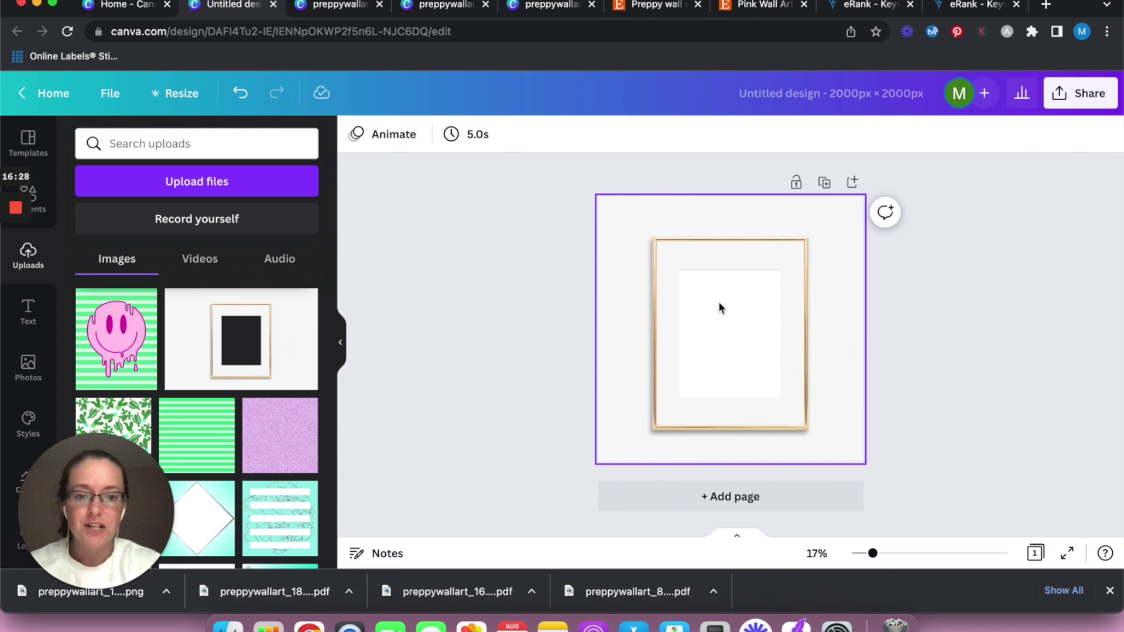
Add preppywallart_16x20.png to the design, then shrink and position it to fill the gold frame's inner opening.
right_click(123, 369)
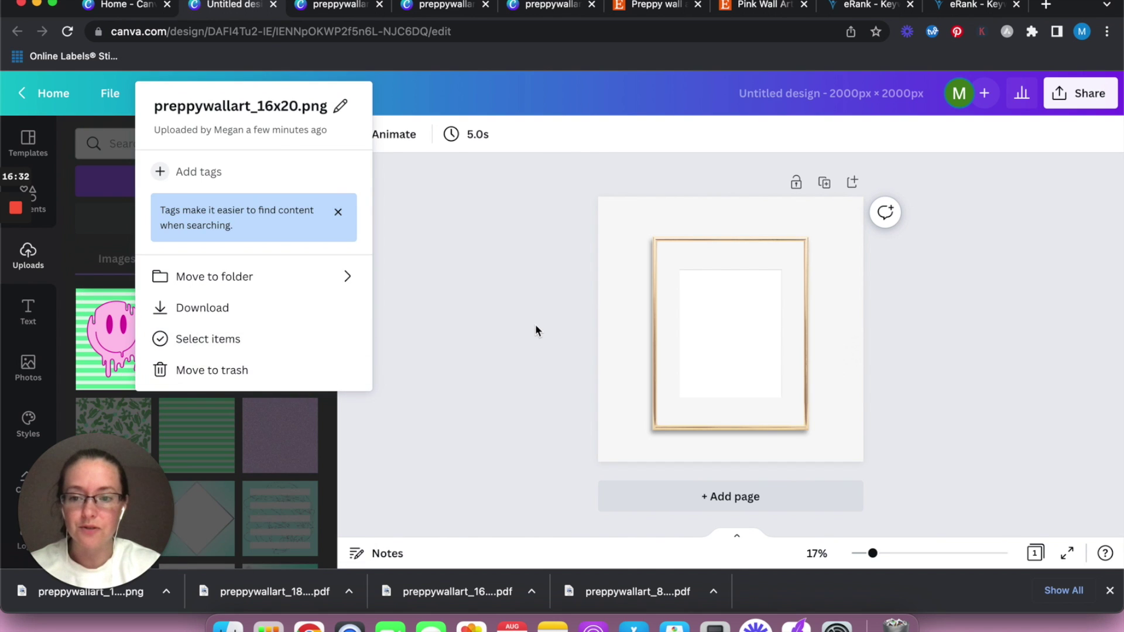
left_click(391, 339)
left_click(119, 337)
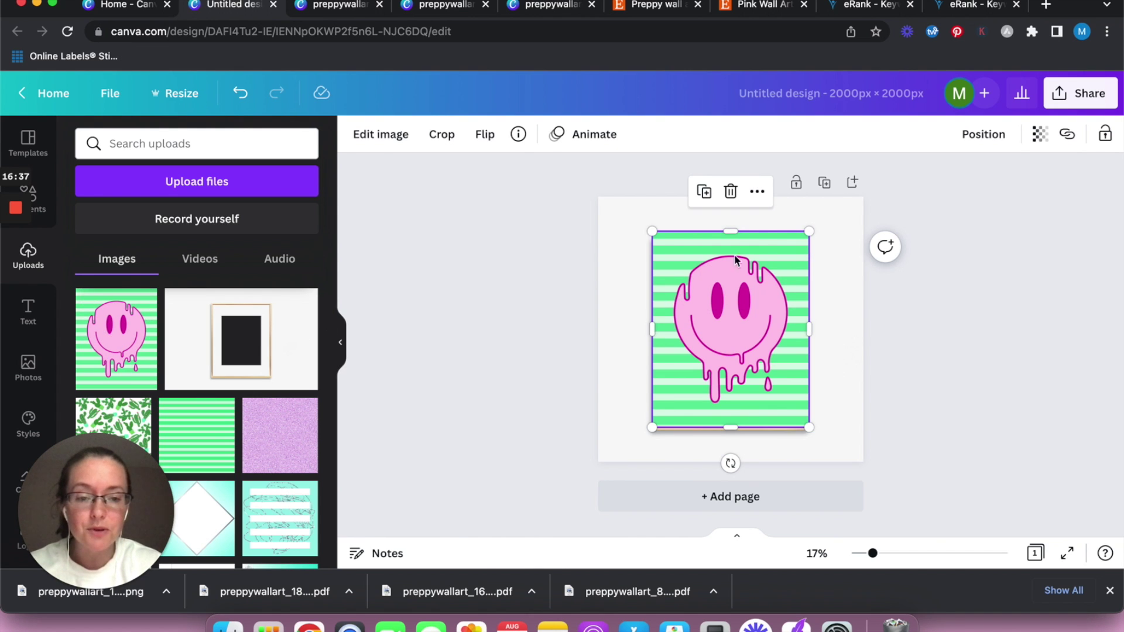
left_click_drag(809, 232, 781, 266)
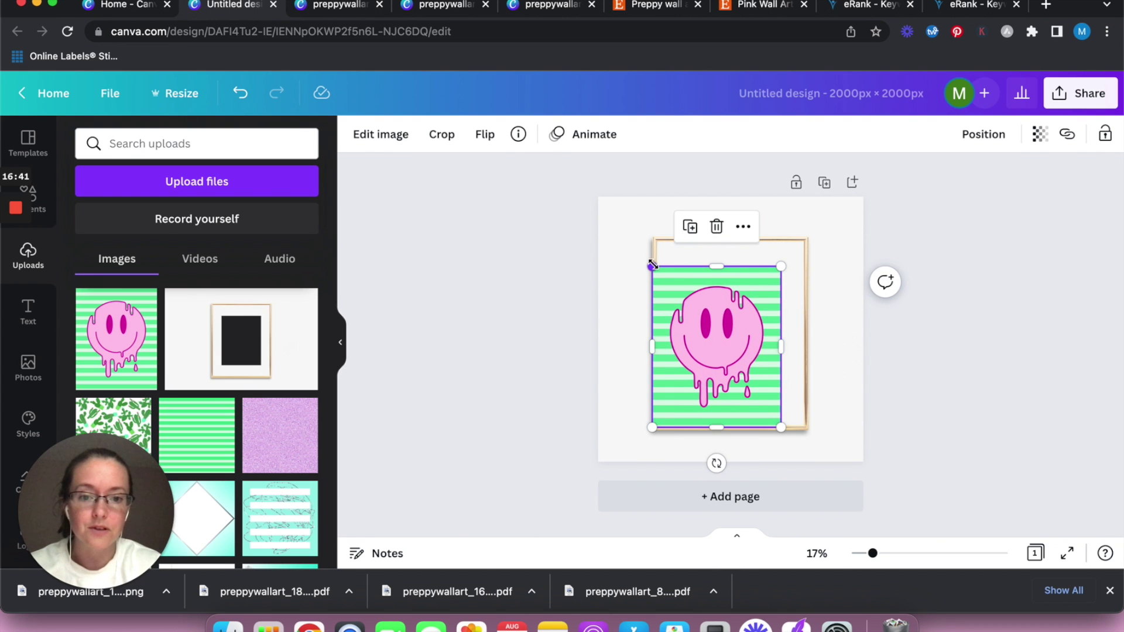
left_click_drag(651, 266, 704, 287)
left_click_drag(725, 356, 726, 323)
left_click(548, 371)
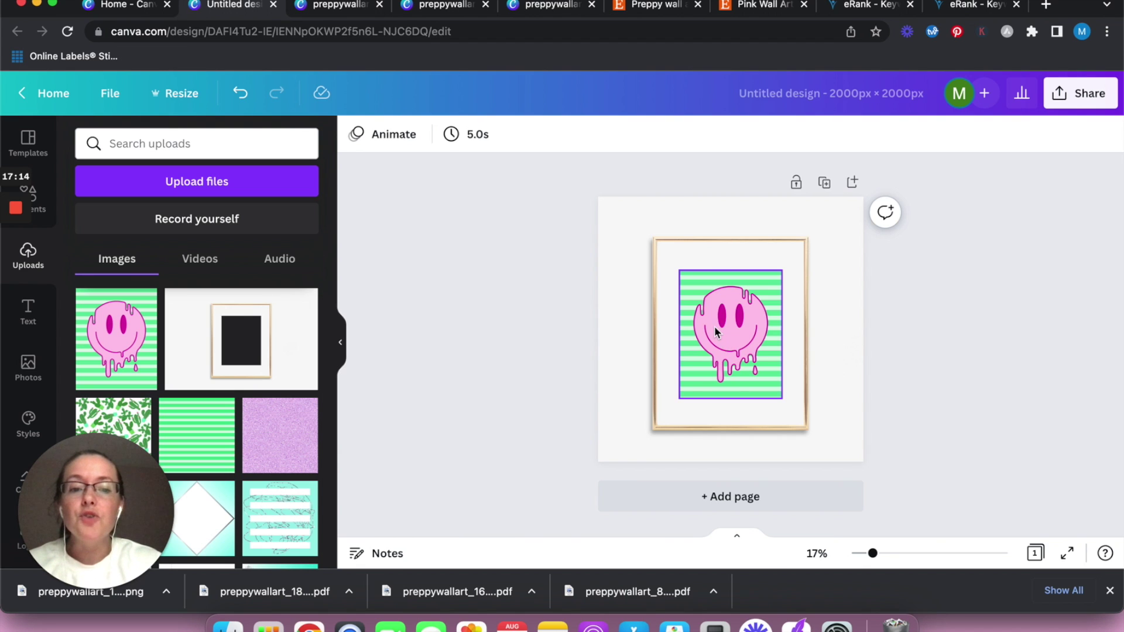
Remove the gold frame image and try the Frame 4 Smartmockup on the smiley artwork.
left_click(645, 367)
key("Delete")
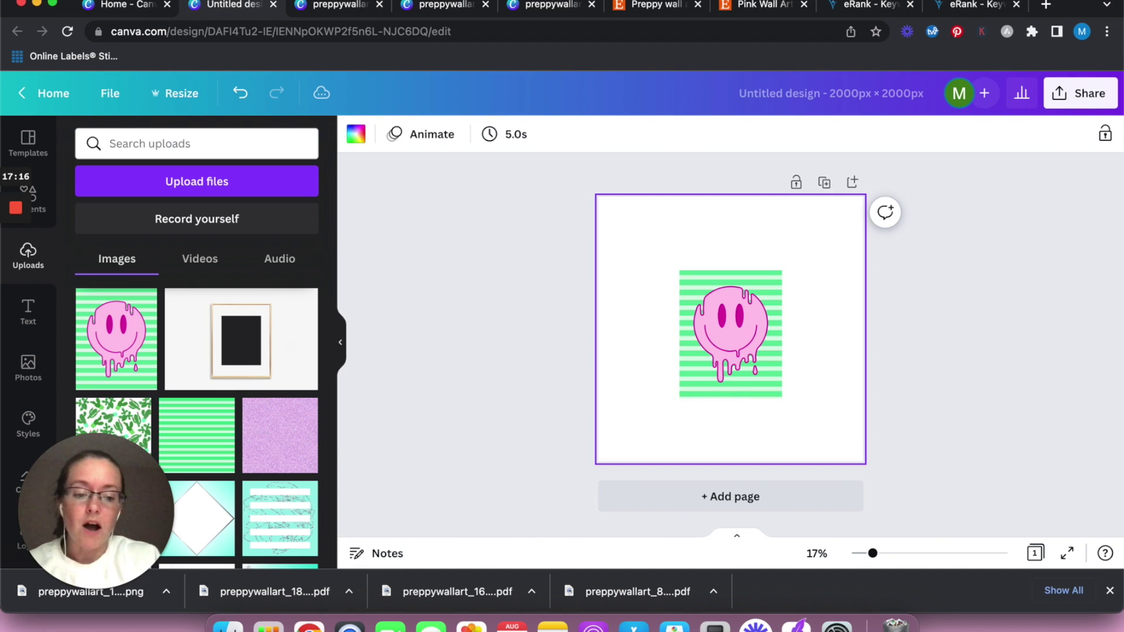
left_click(754, 336)
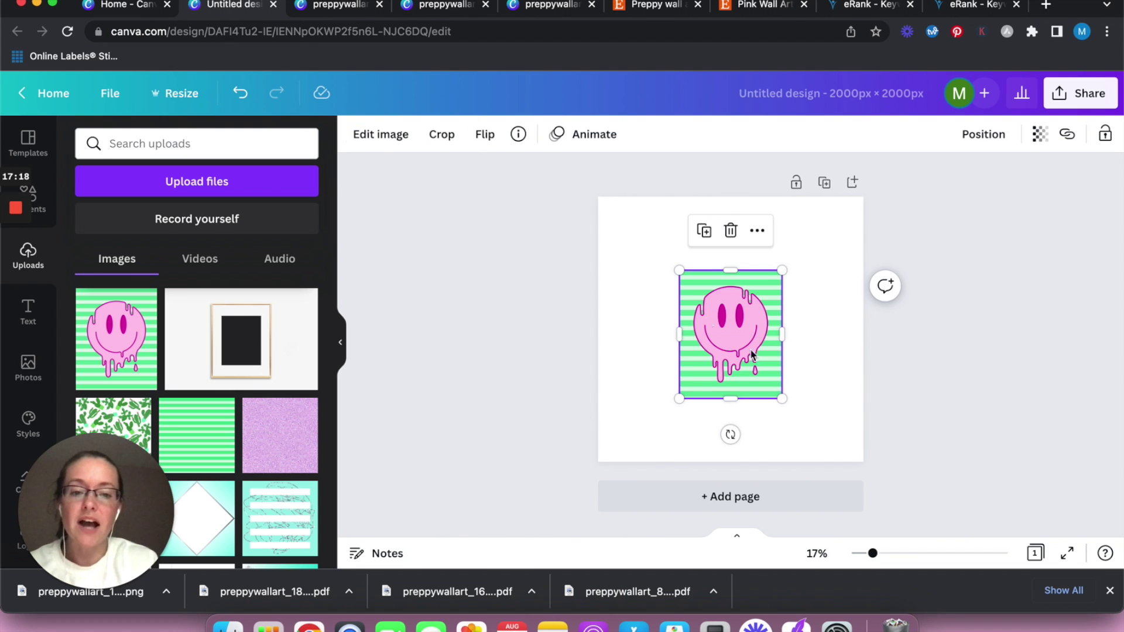
left_click(413, 137)
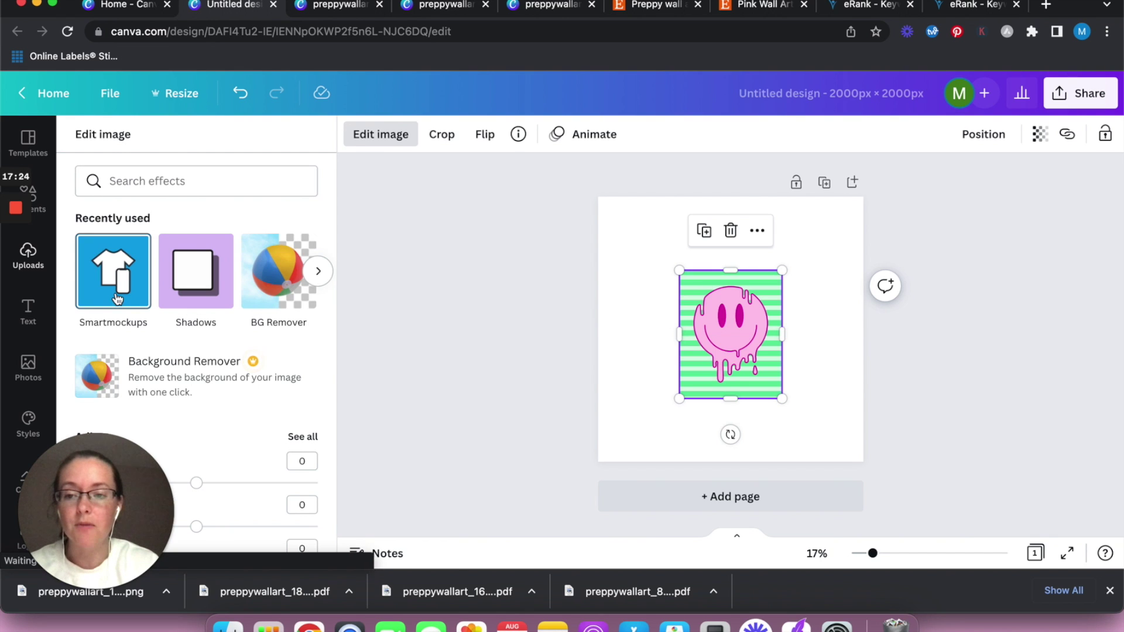
left_click(150, 293)
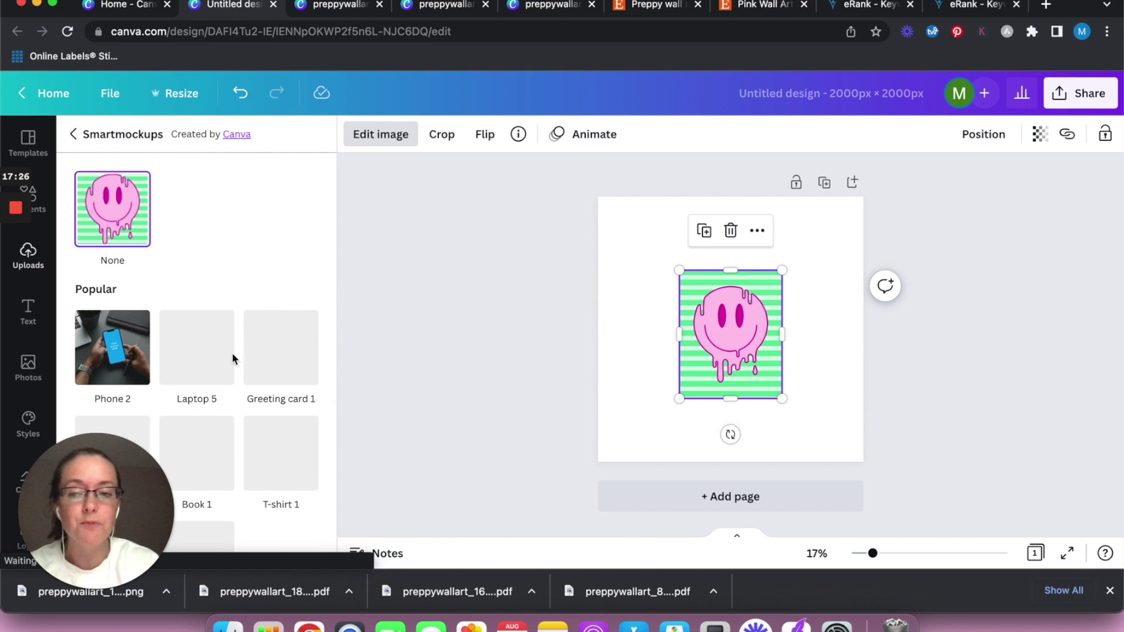
scroll(286, 412, "down", 4)
scroll(286, 412, "down", 15)
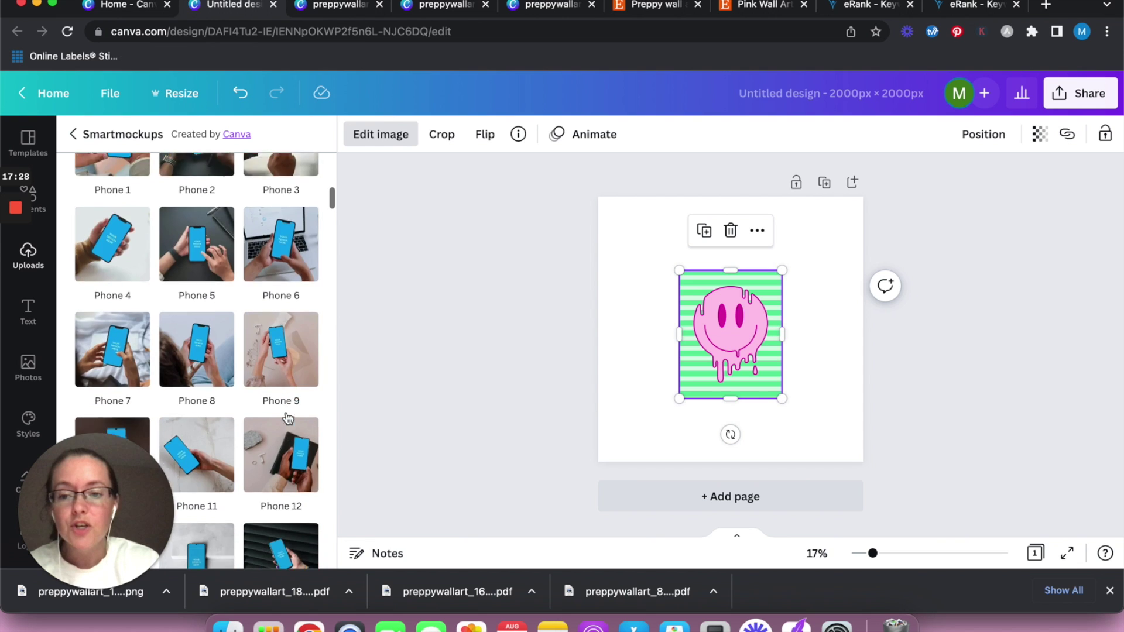
scroll(286, 418, "down", 15)
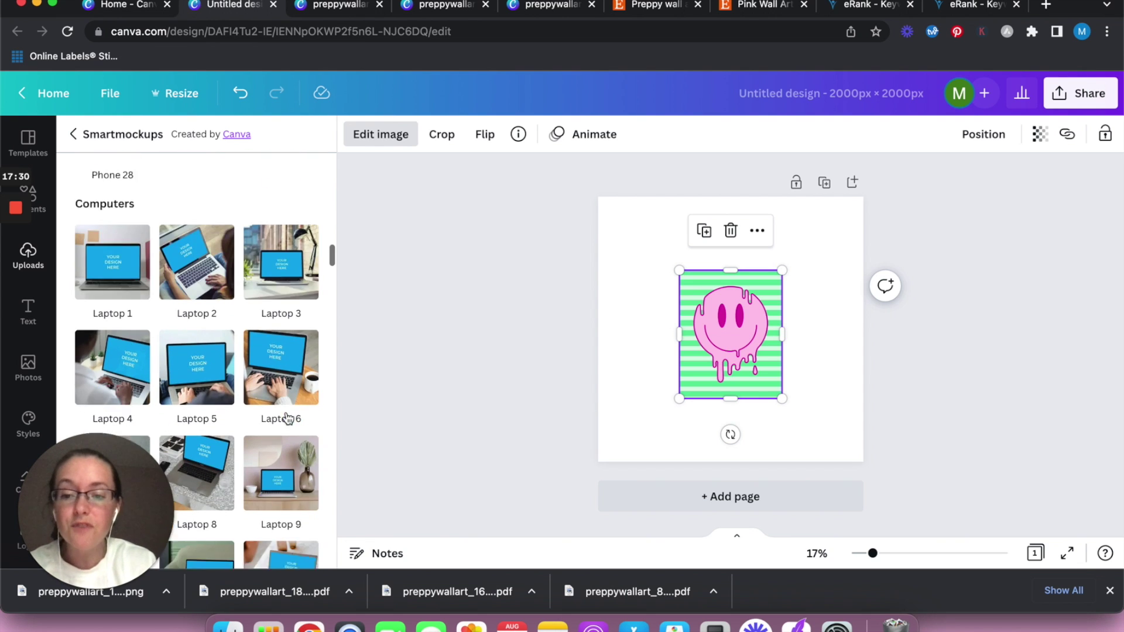
scroll(288, 420, "down", 15)
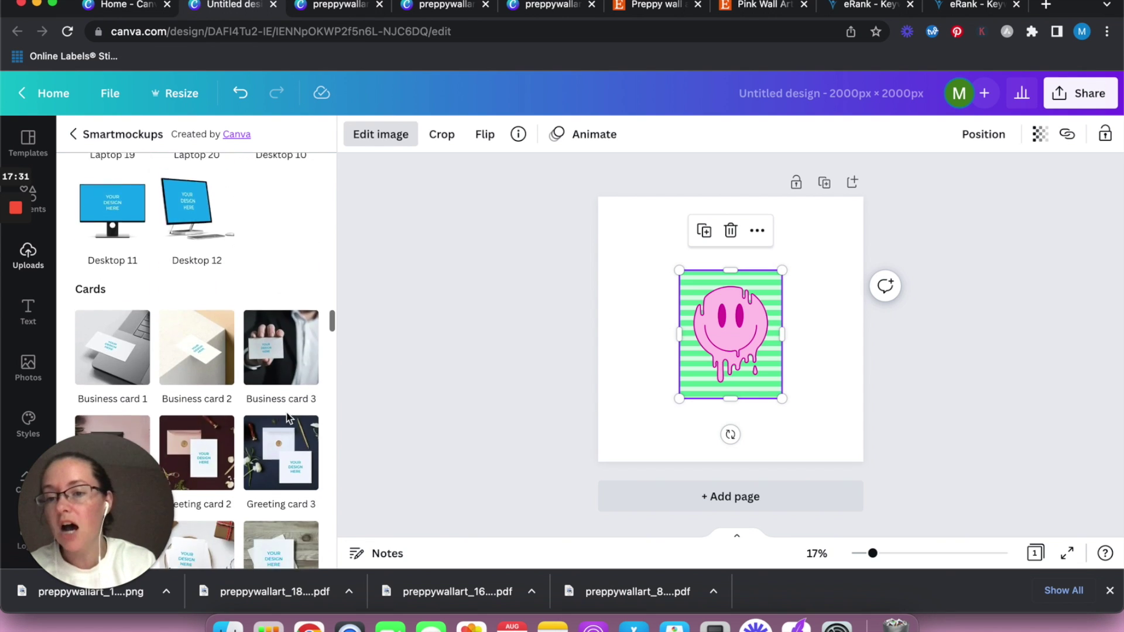
scroll(289, 417, "down", 3)
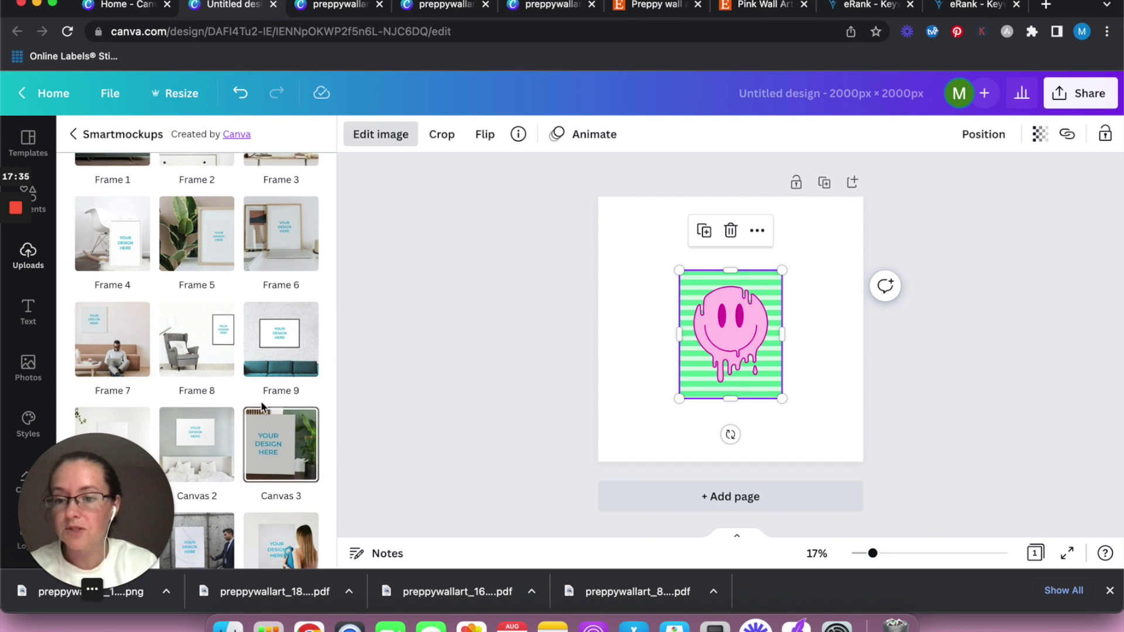
left_click(110, 237)
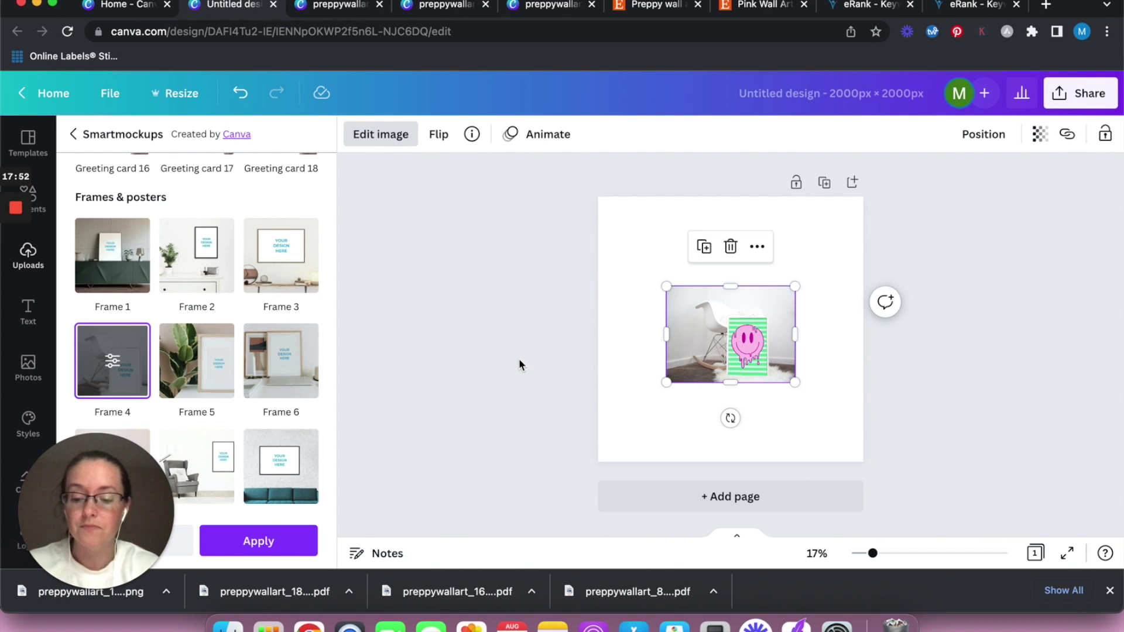
Undo the Frame 4 mockup and the removal of the gold frame, and collapse the uploads panel.
key("super+z")
key("super+z")
key("super+shift+z")
key("super+z")
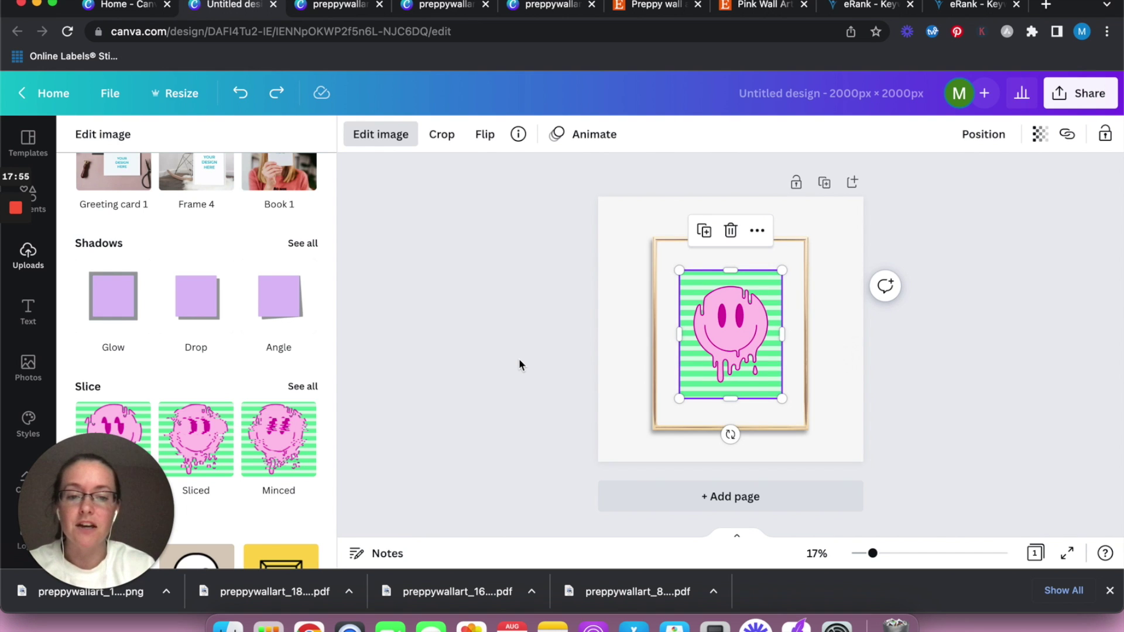
left_click(520, 365)
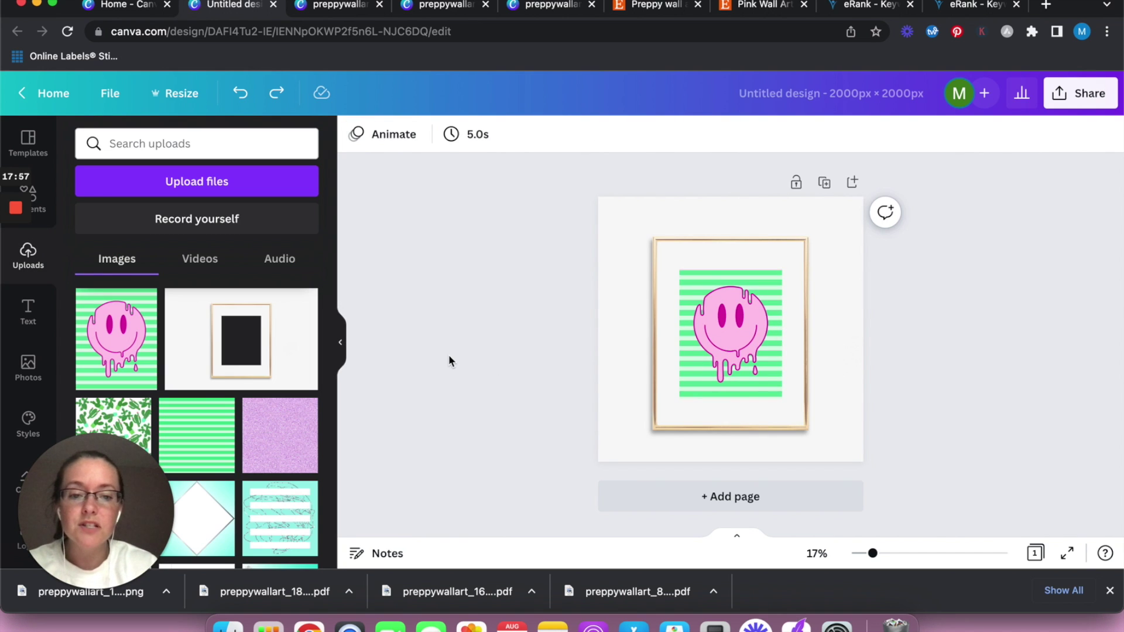
left_click(341, 342)
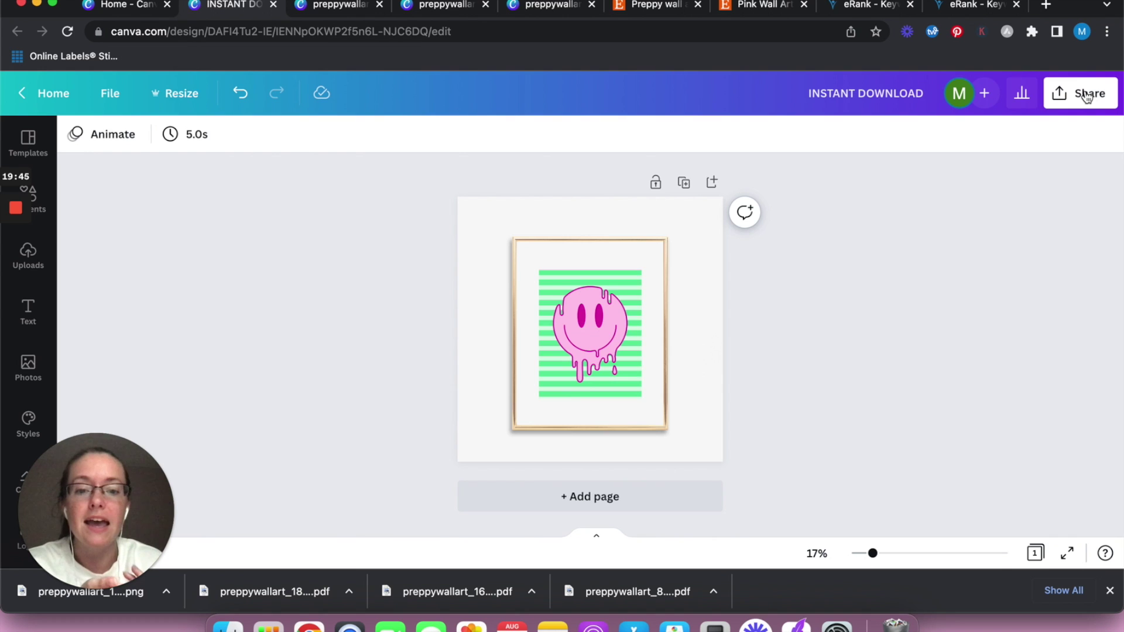
Download the framed design as a 2000 × 2000 px PNG named INSTANT DOWNLOAD in the Preppy Wall Art folder.
left_click(1087, 97)
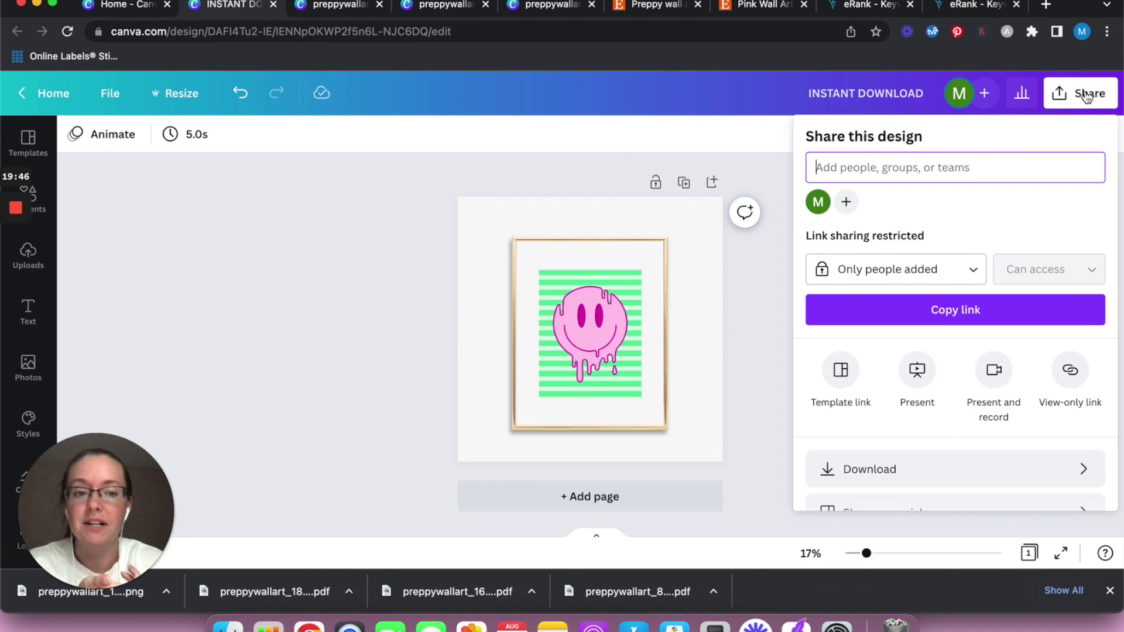
left_click(887, 469)
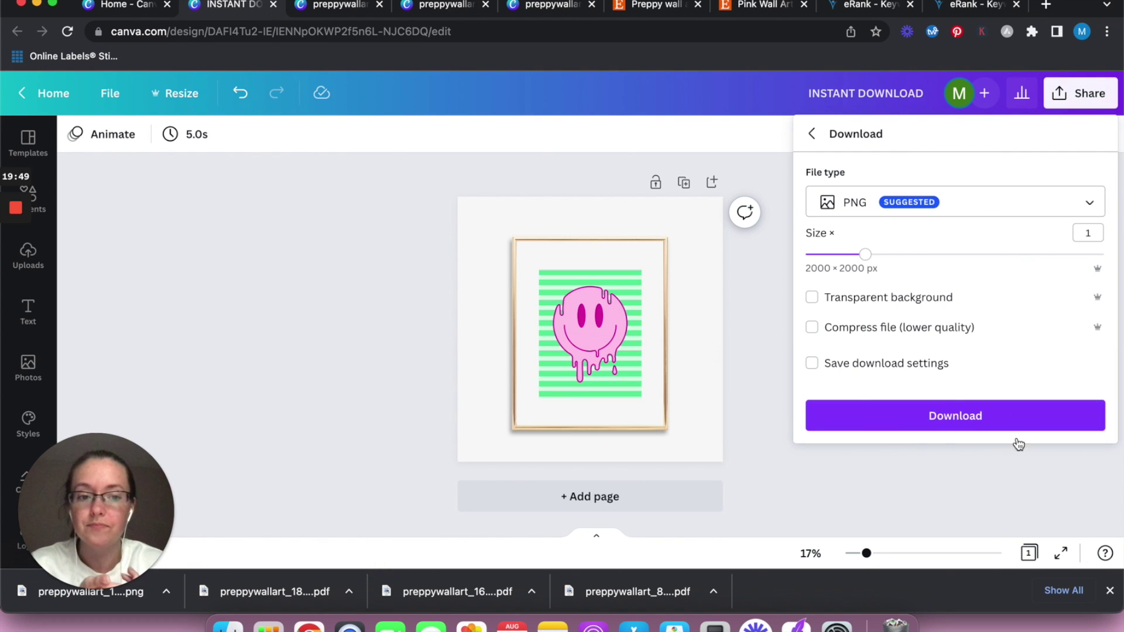
left_click(857, 421)
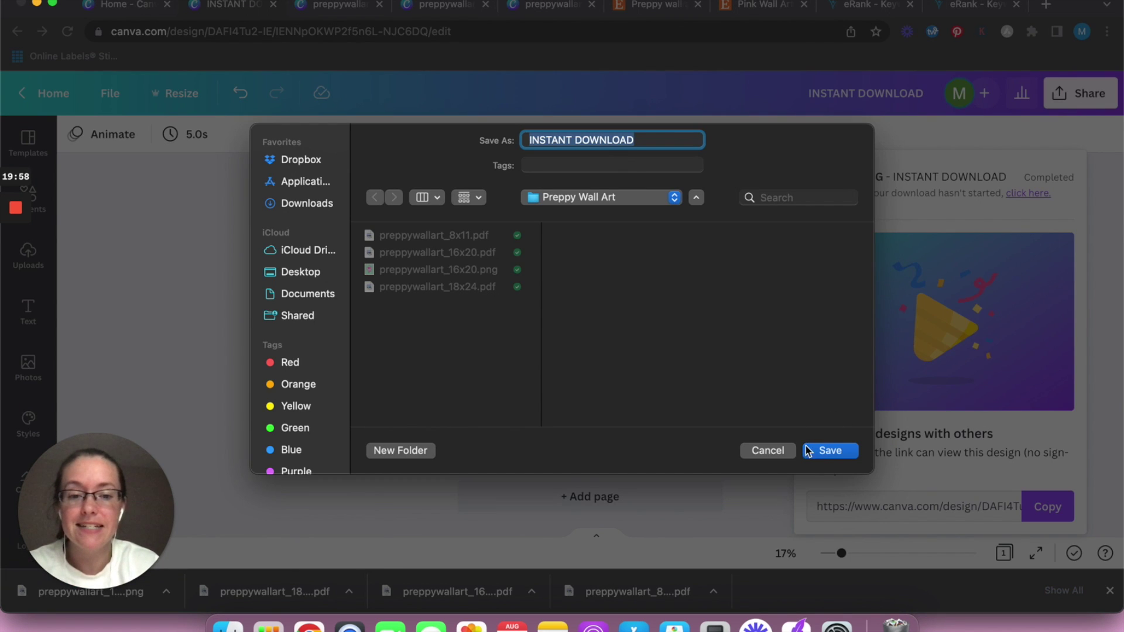
left_click(824, 451)
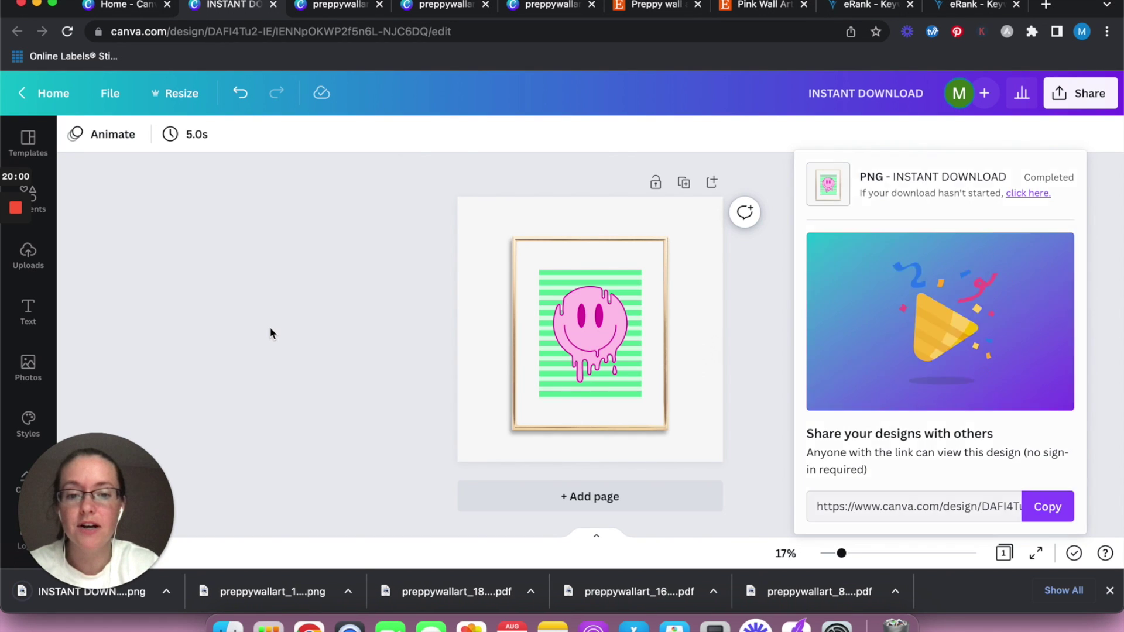
left_click(269, 328)
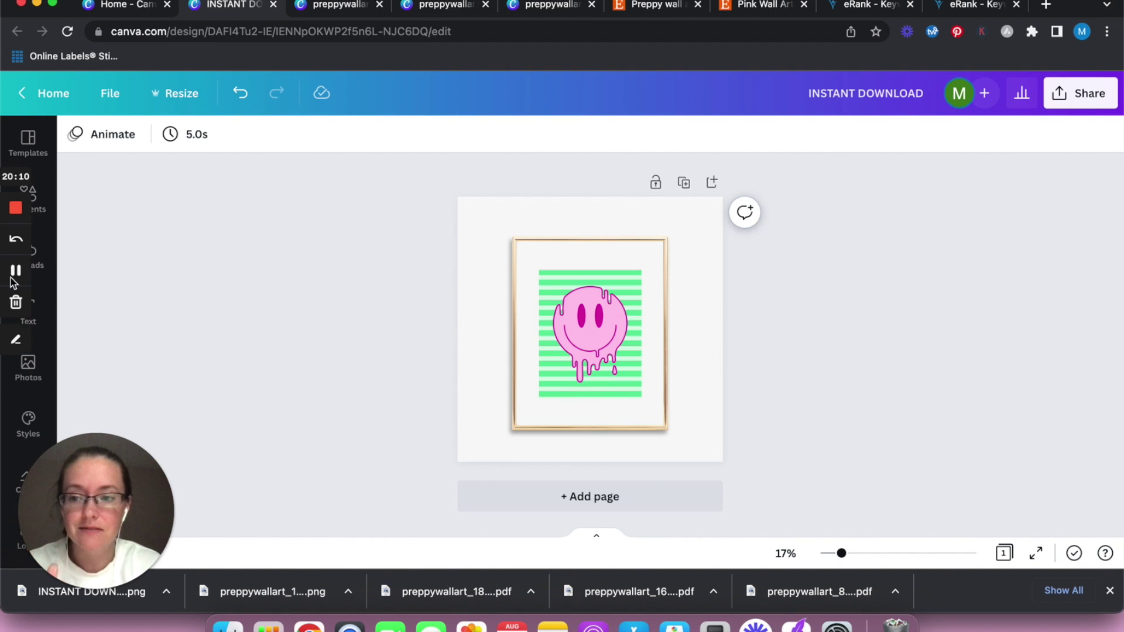
Start a new listing in Etsy Shop Manager and add INSTANT DOWNLOAD.png from the Preppy Wall Art folder as its first photo.
left_click(12, 277)
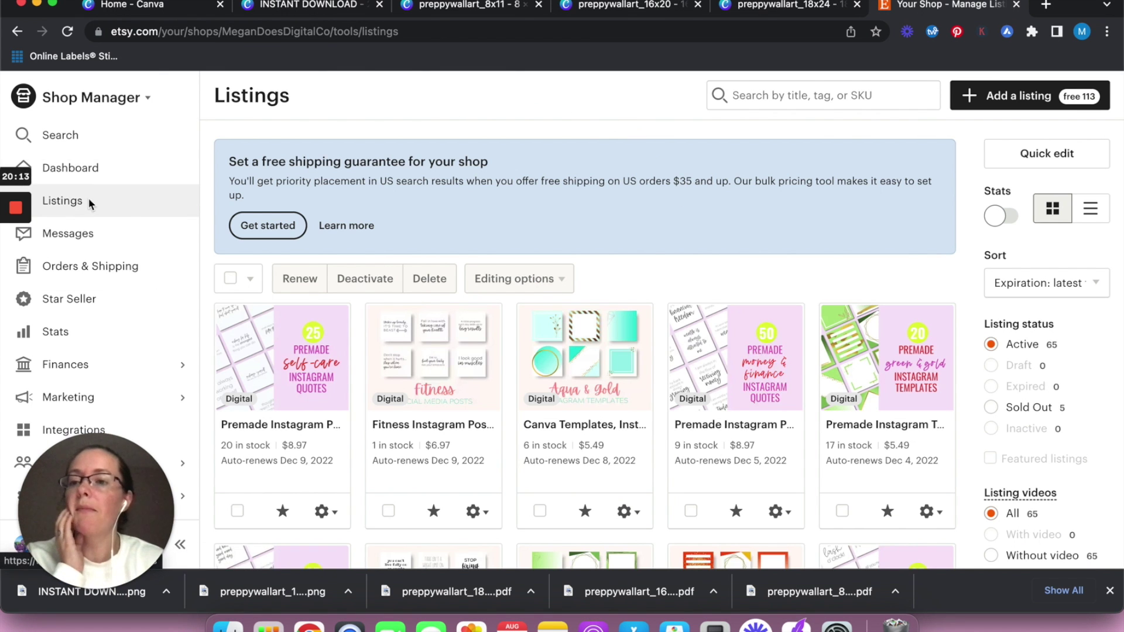
left_click(982, 94)
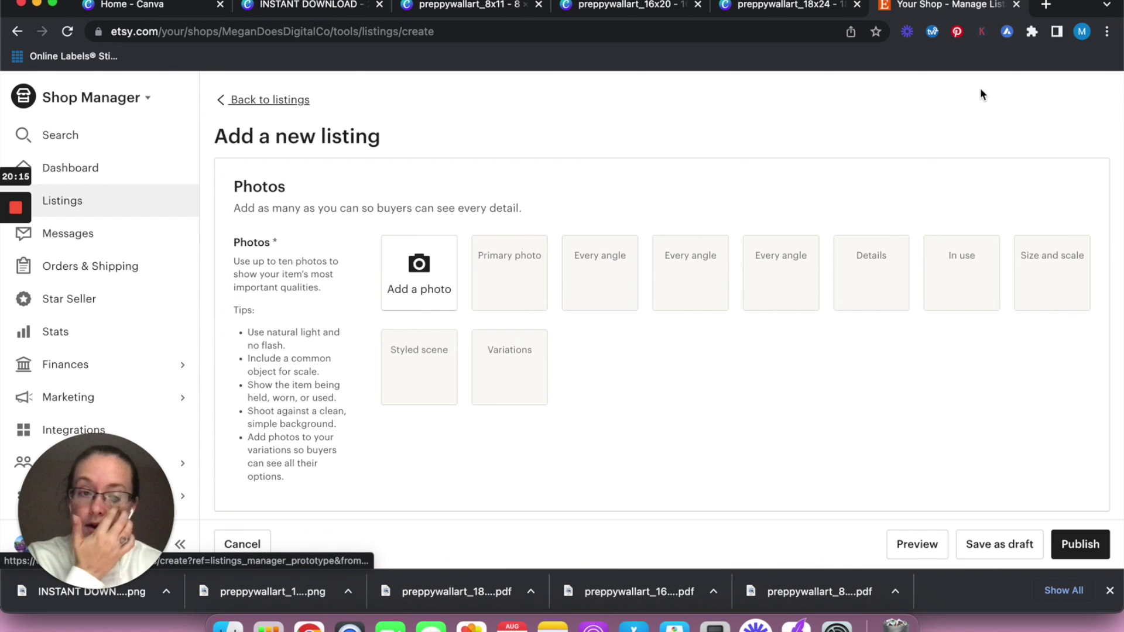
left_click(412, 293)
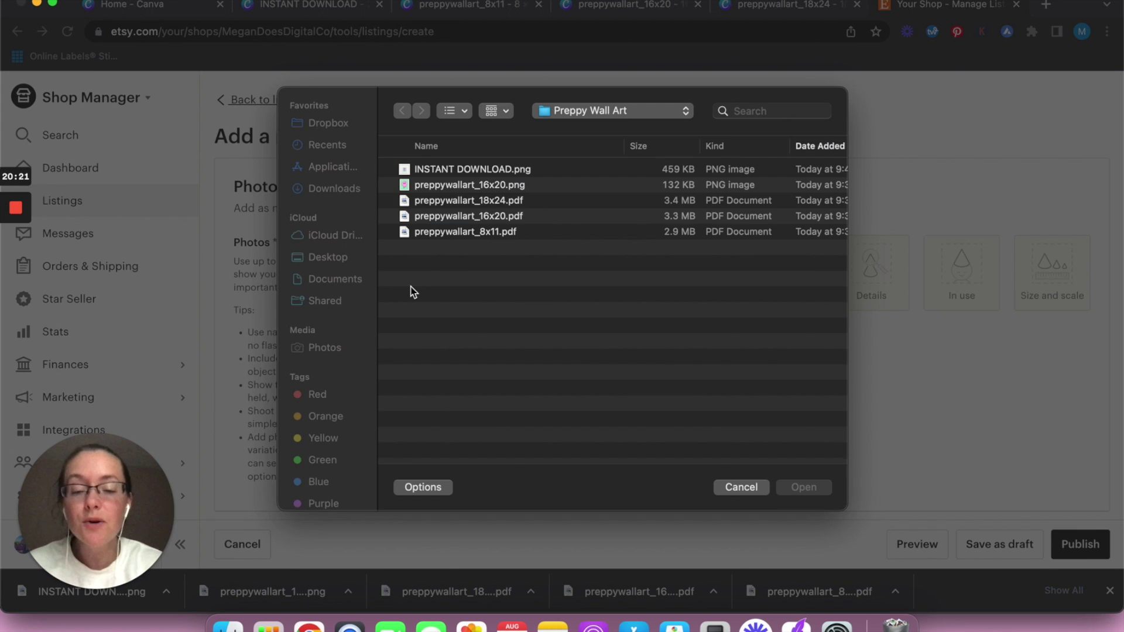
left_click(462, 171)
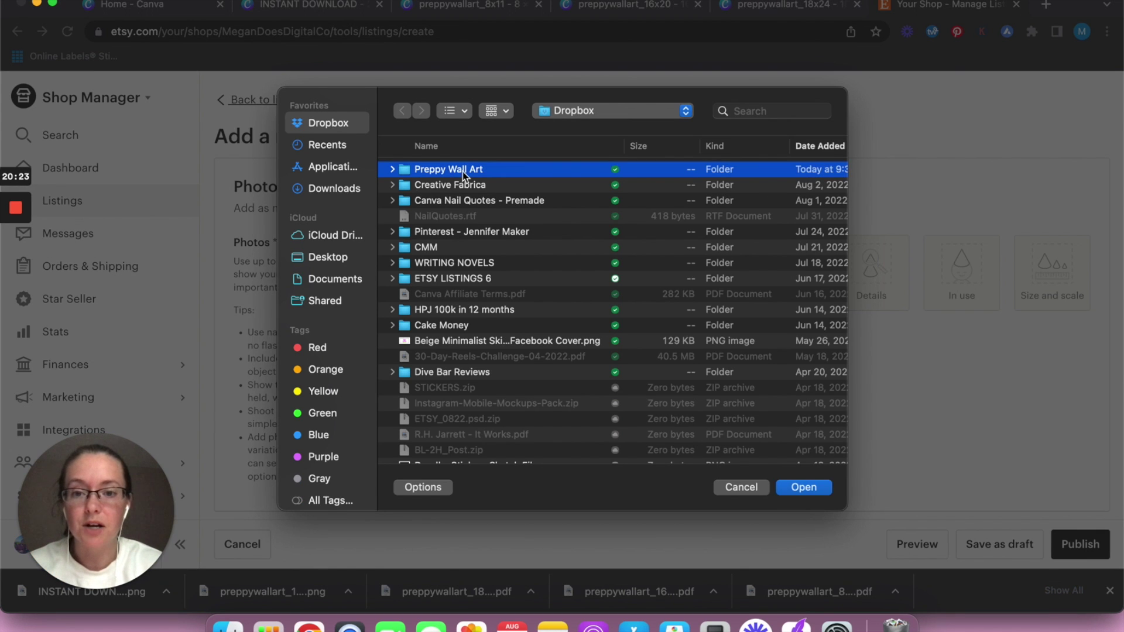
double_click(508, 175)
left_click(500, 170)
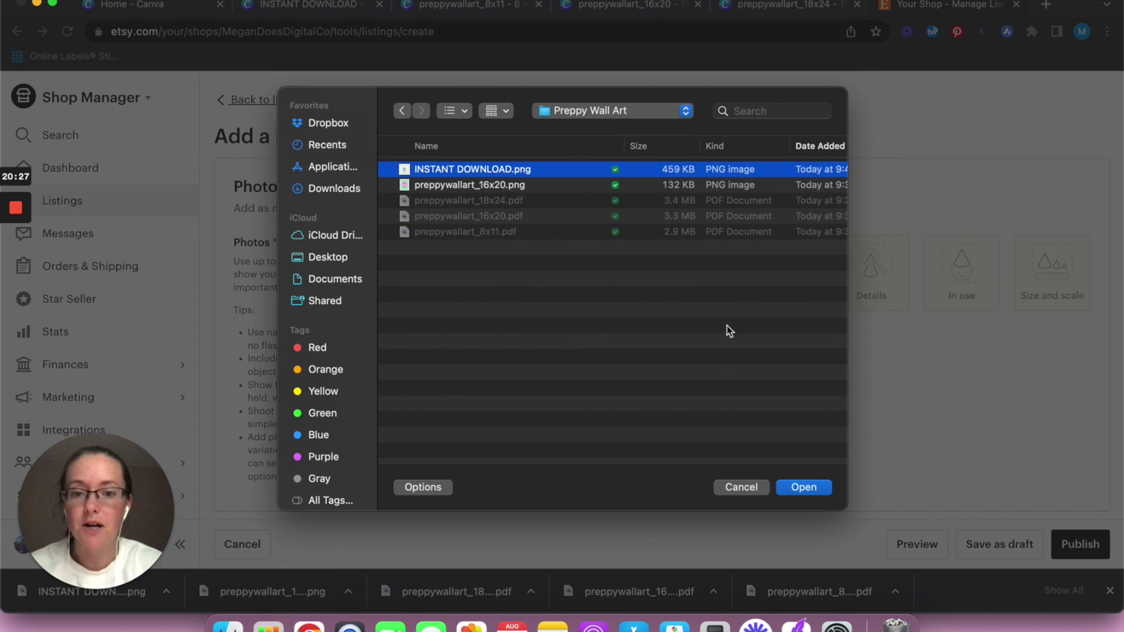
left_click(802, 488)
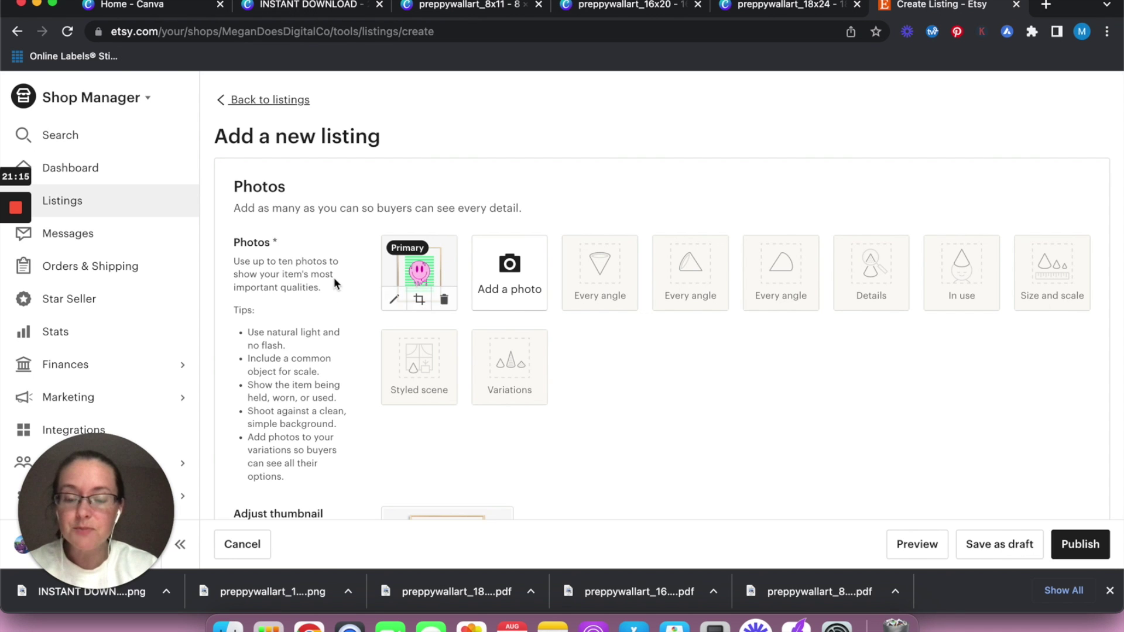
Adjust the listing thumbnail so the whole gold-framed smiley artwork is shown fully zoomed out, and save it.
scroll(347, 318, "down", 5)
left_click(578, 354)
left_click_drag(495, 475, 532, 479)
left_click_drag(606, 315, 585, 287)
left_click_drag(527, 477, 462, 480)
left_click_drag(557, 310, 556, 326)
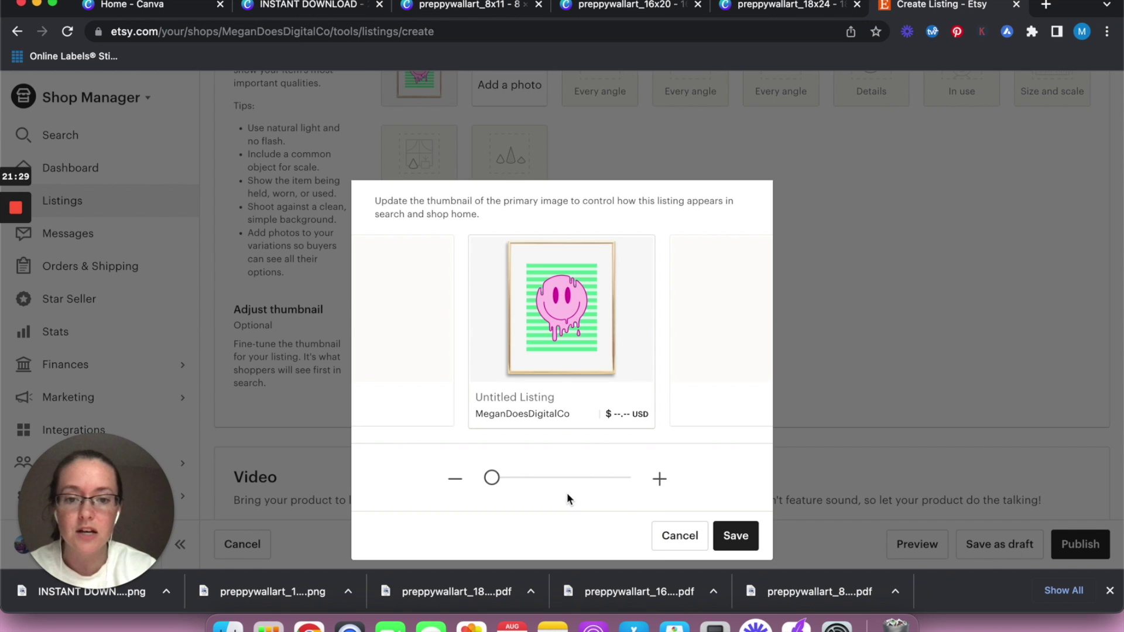
left_click(736, 535)
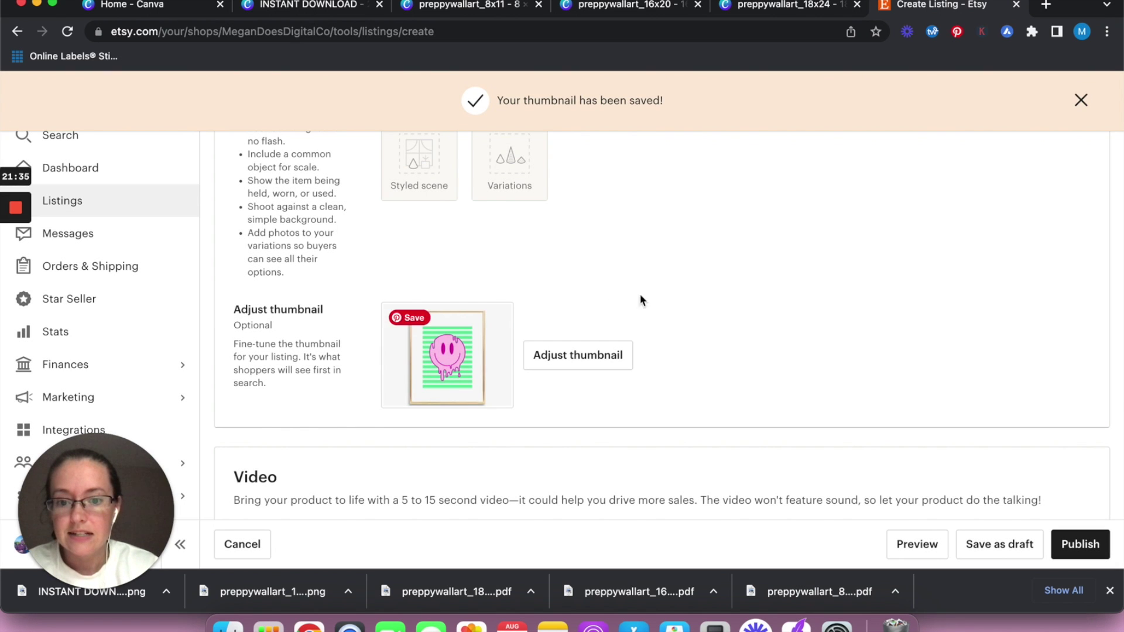
left_click(1081, 100)
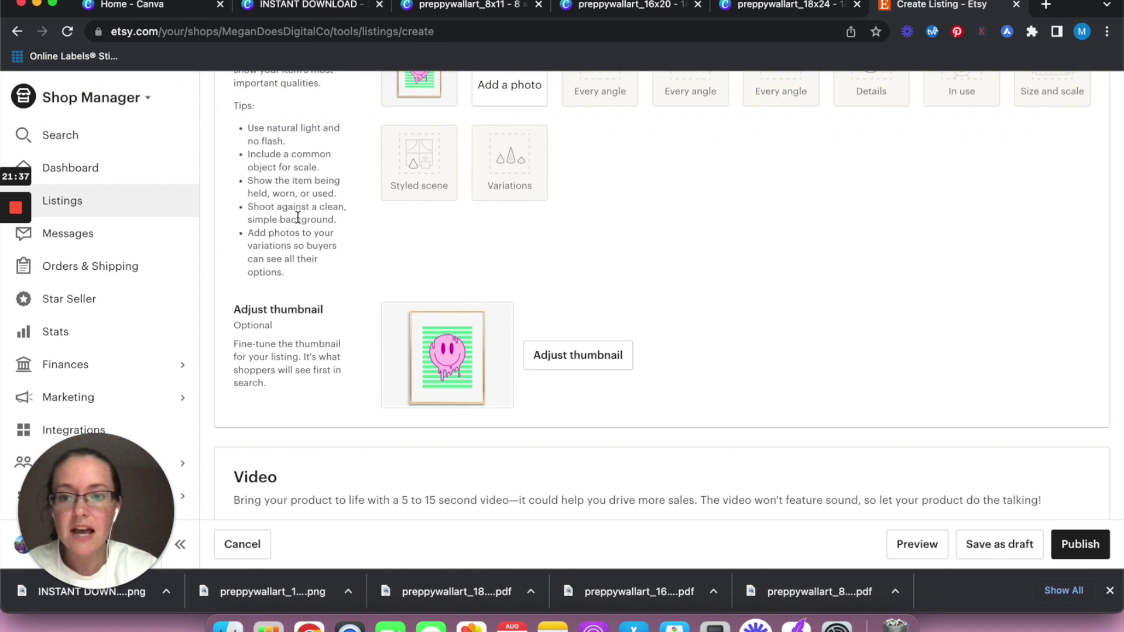
Pass over the listing's video section to the listing details, and open erank.com in a new browser tab.
scroll(287, 216, "down", 10)
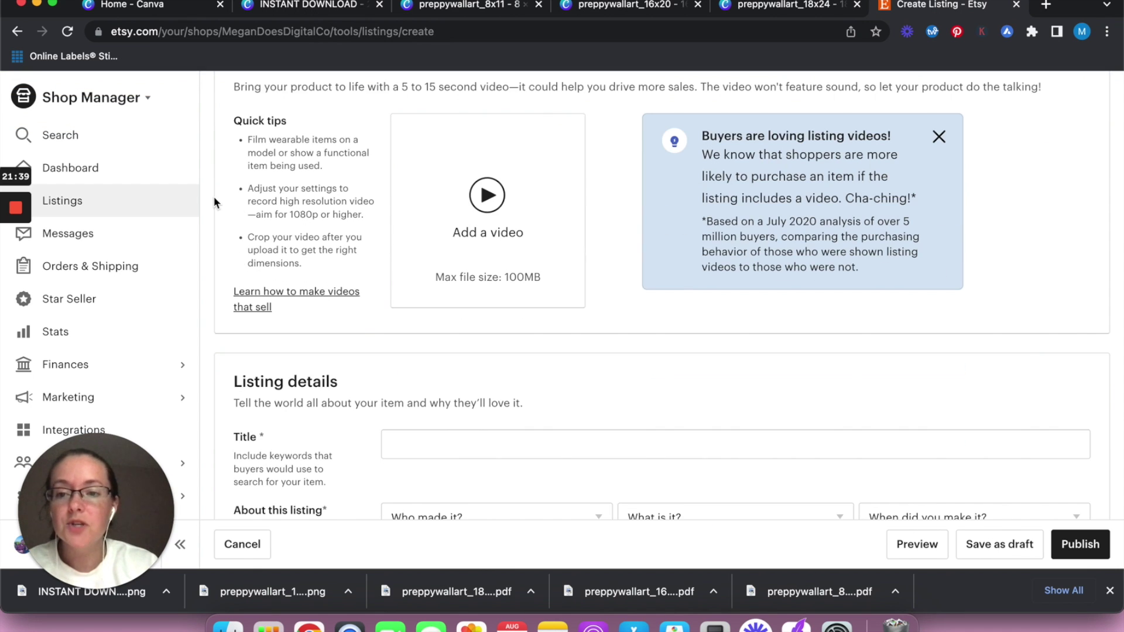
scroll(203, 191, "up", 2)
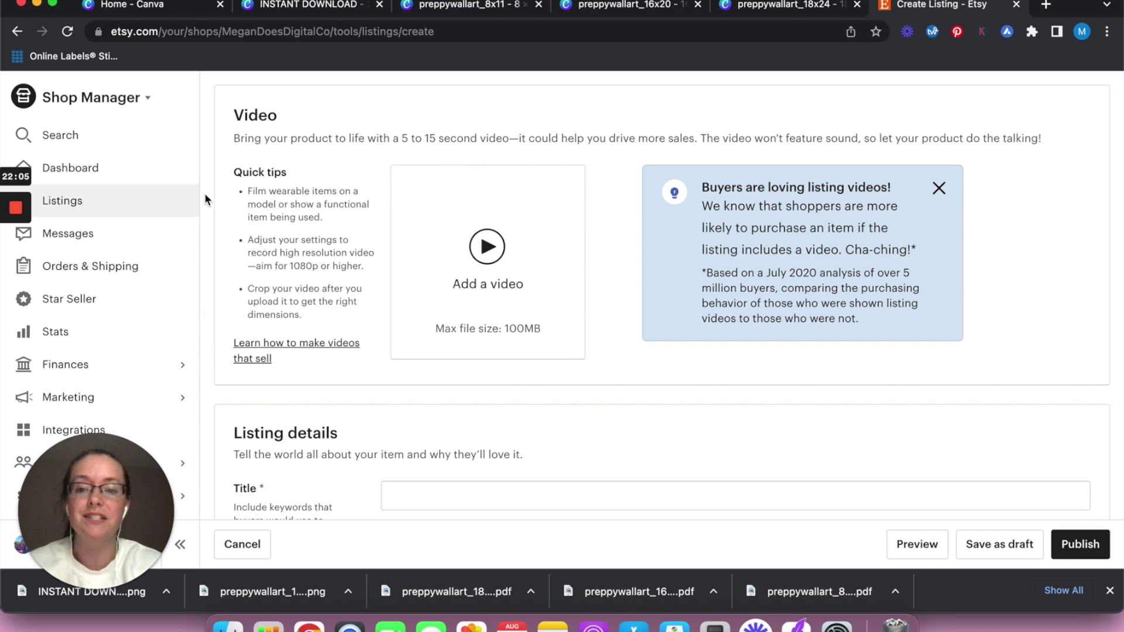
scroll(205, 192, "down", 5)
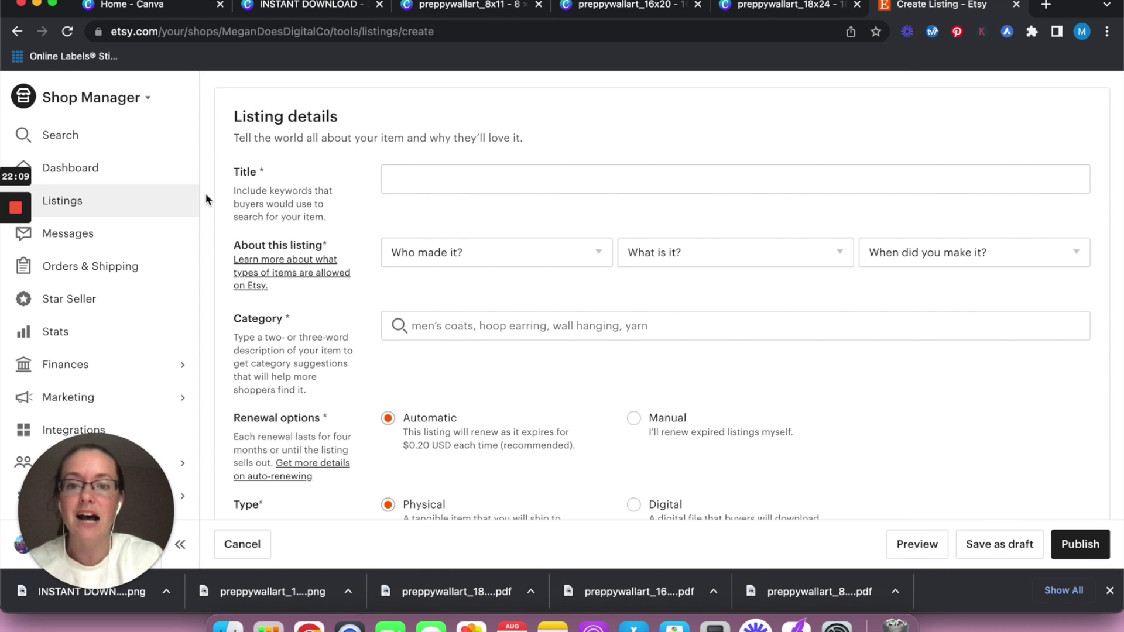
left_click(1047, 4)
type("e")
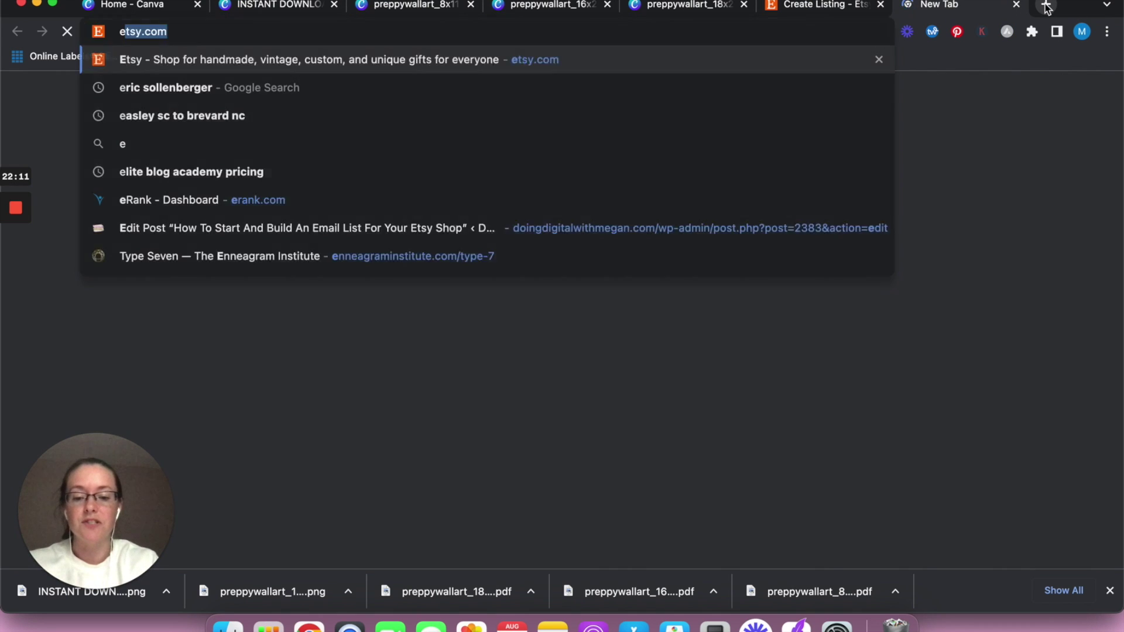
type("rank.com")
key("Return")
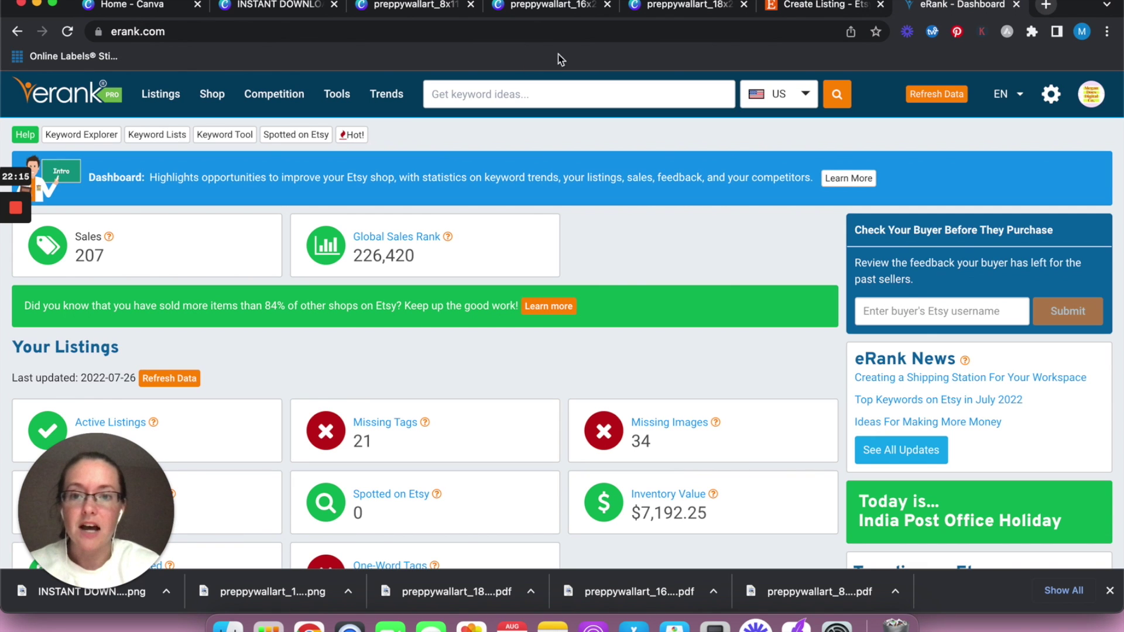
Close the three preppywallart Canva design tabs, leaving the 18x24 site without saving, and return to the eRank dashboard.
left_click(471, 5)
left_click(471, 5)
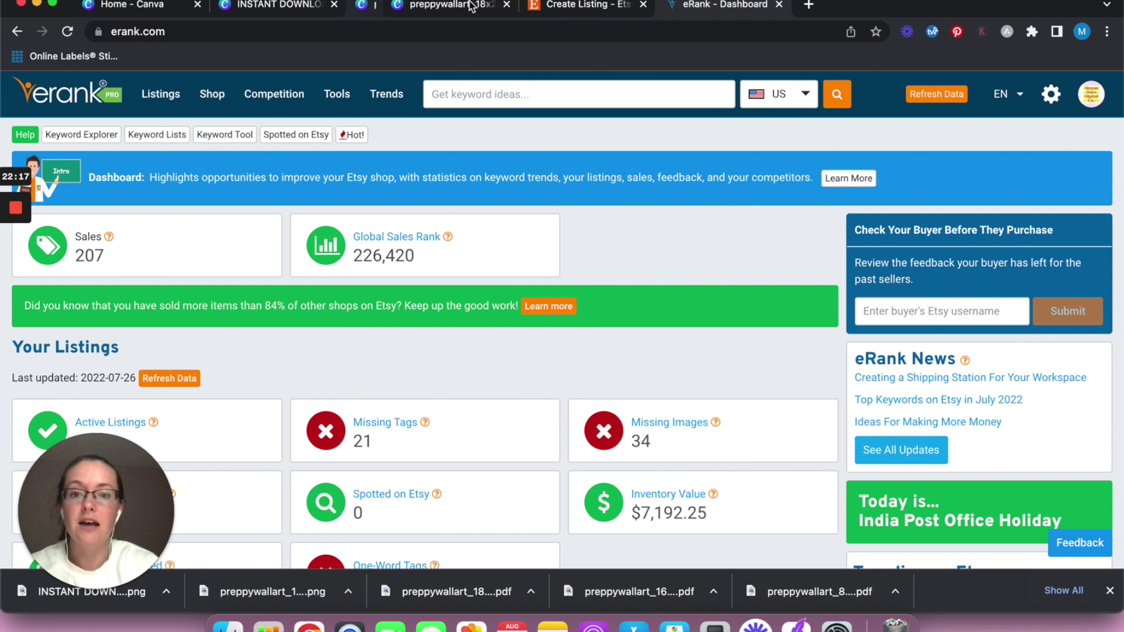
left_click(470, 5)
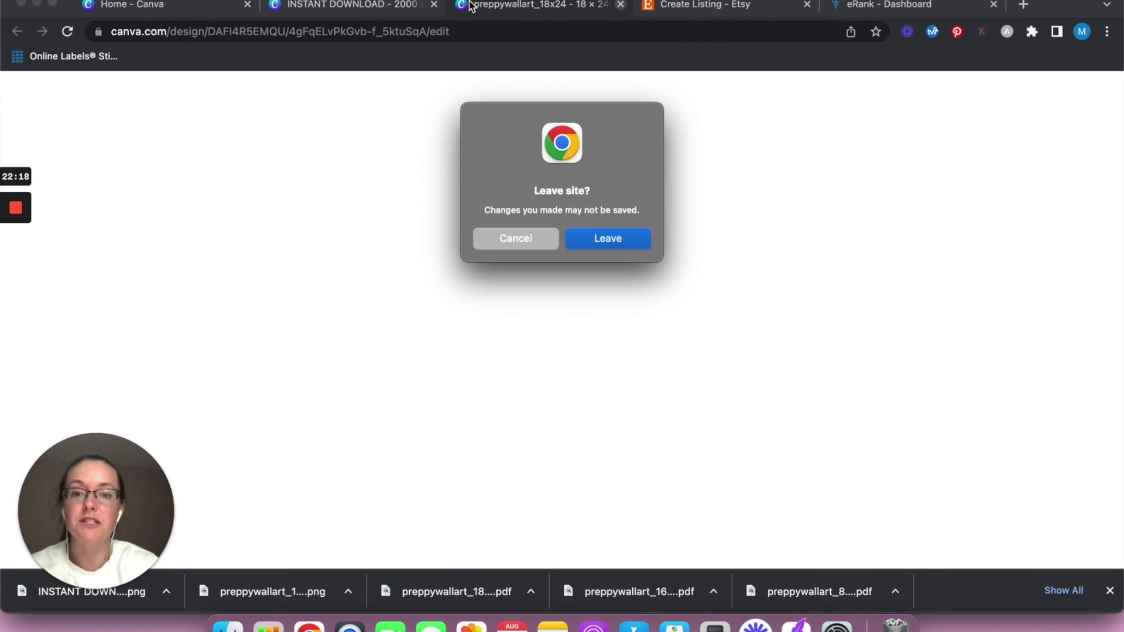
left_click(602, 242)
left_click(736, 6)
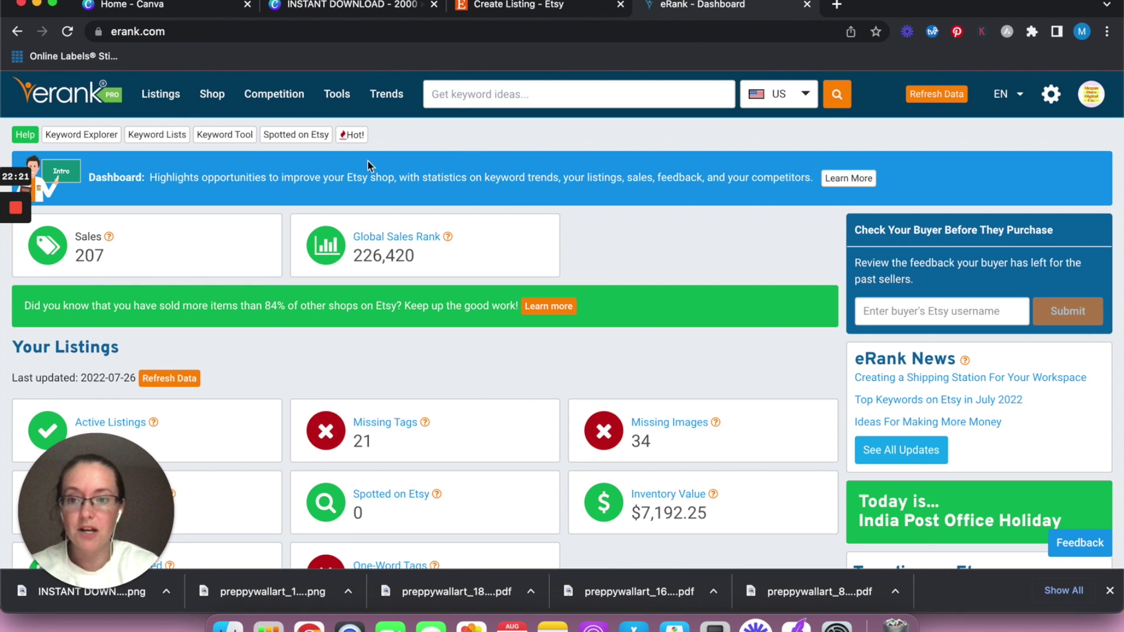
Search eRank's Keyword Tool for "preppy wall art" in the US and examine its most popular tags and categories.
mouse_move(337, 96)
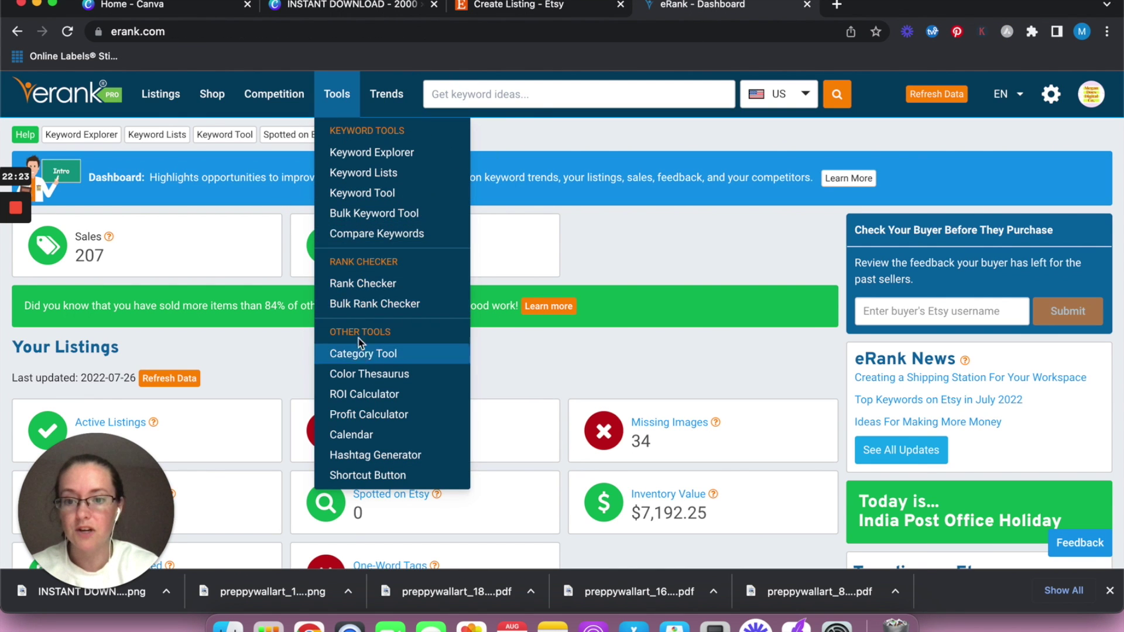
left_click(387, 195)
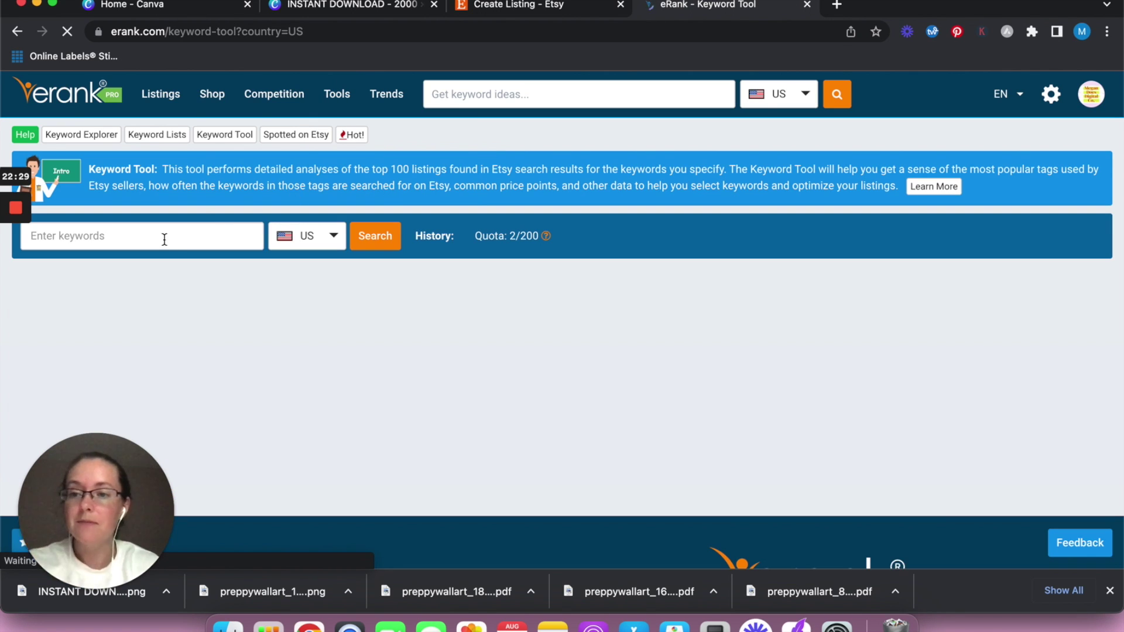
left_click(166, 245)
type("preppy wall art")
key("Return")
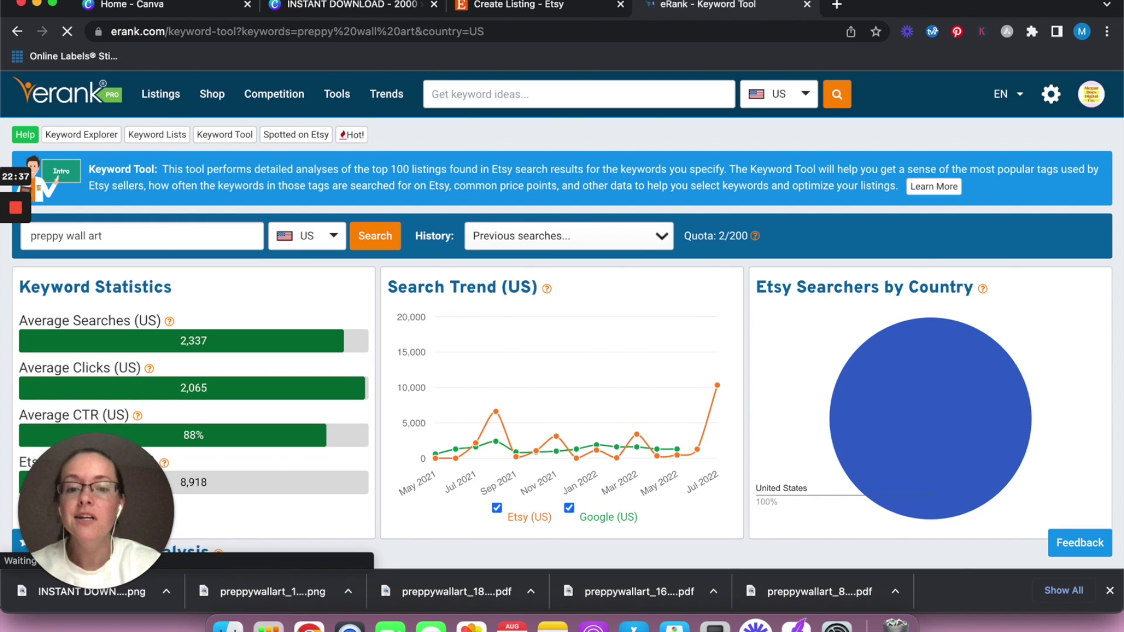
left_click(542, 8)
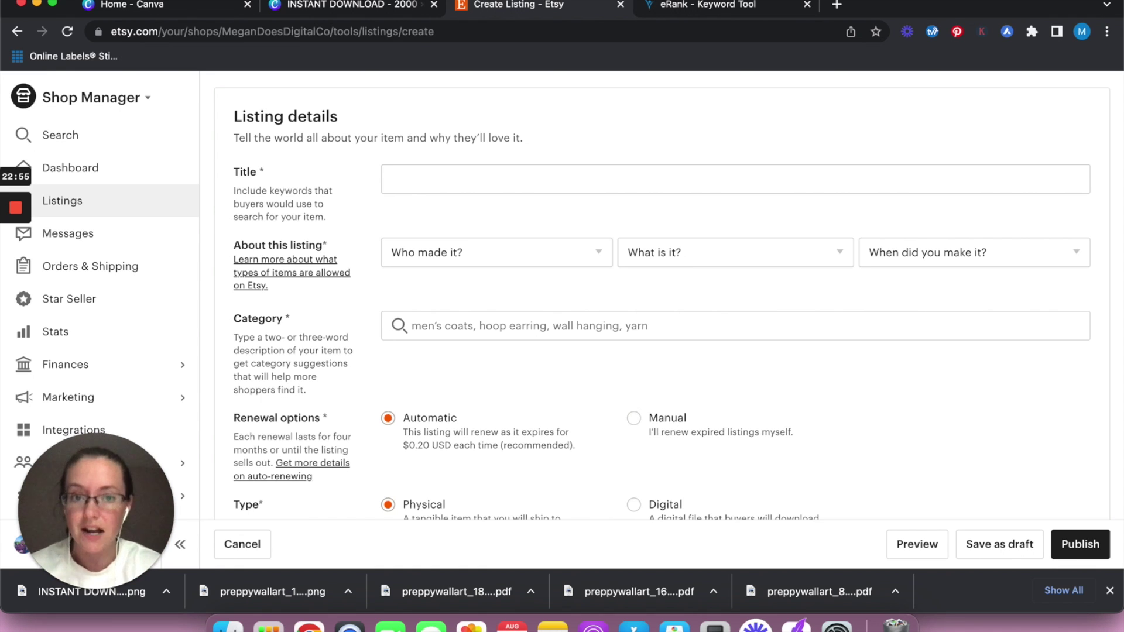
left_click(723, 4)
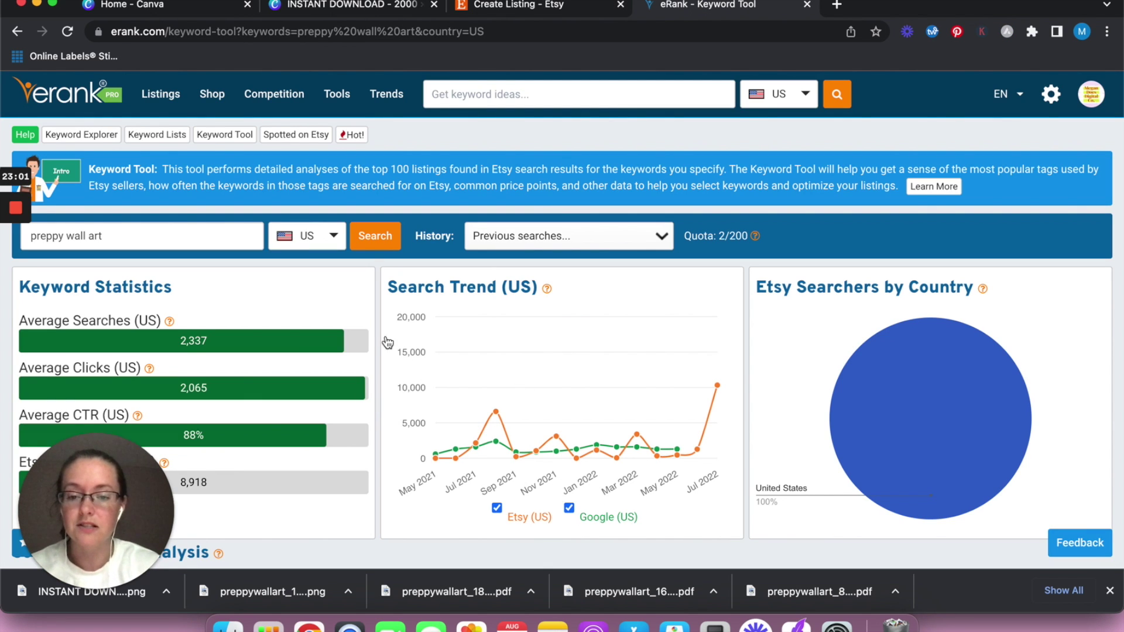
scroll(386, 340, "down", 10)
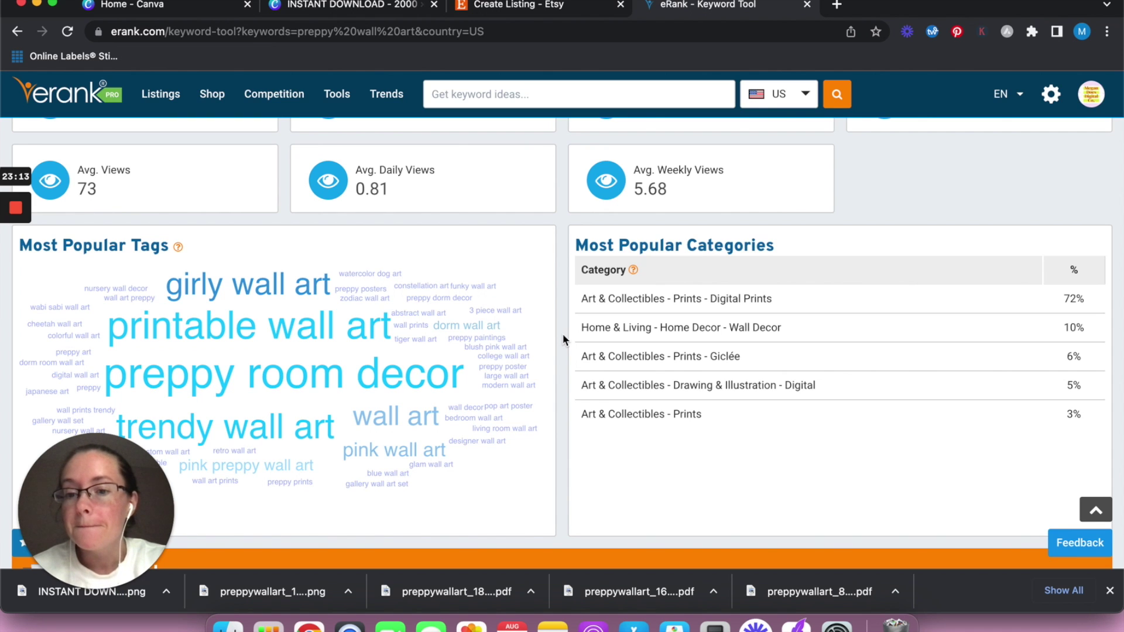
Switch to the Etsy listing and start its title with "Preppy Wall Art,".
left_click(551, 8)
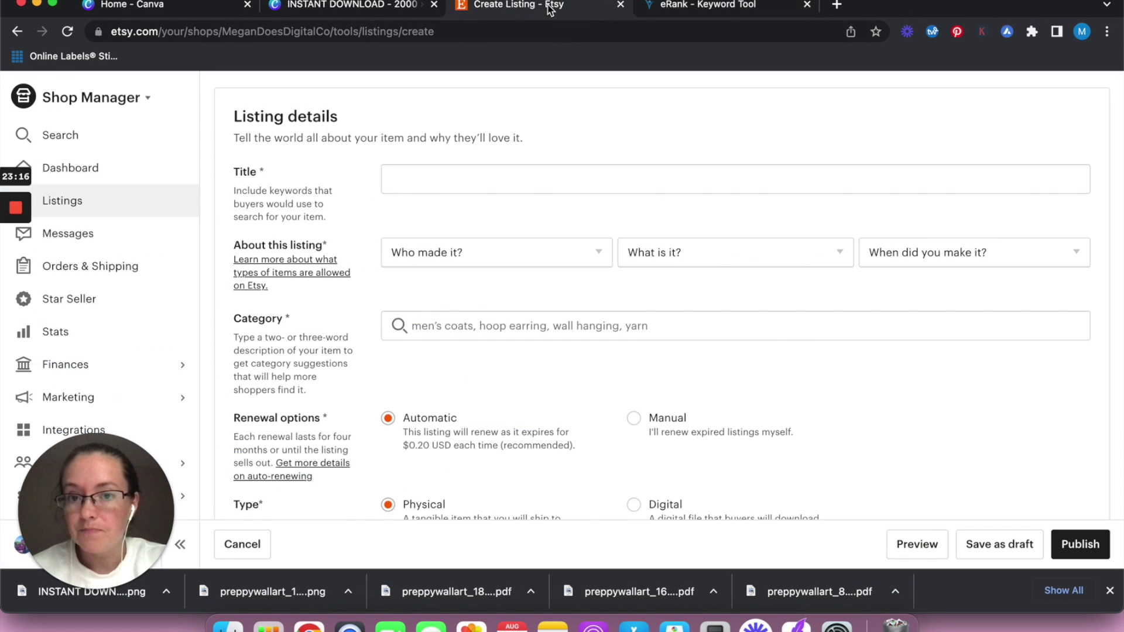
left_click(484, 170)
type("Printable W")
key("BackSpace")
key("BackSpace")
key("BackSpace")
key("BackSpace")
key("BackSpace")
key("BackSpace")
key("BackSpace")
key("BackSpace")
key("BackSpace")
key("BackSpace")
type("Pr")
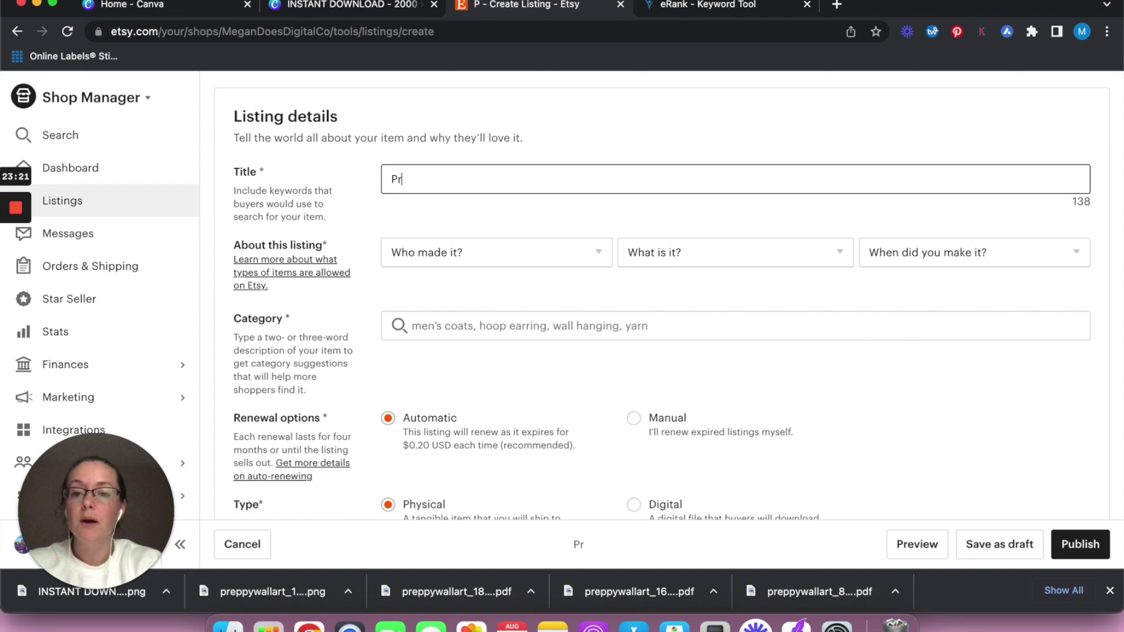
type("eppy Wall Art")
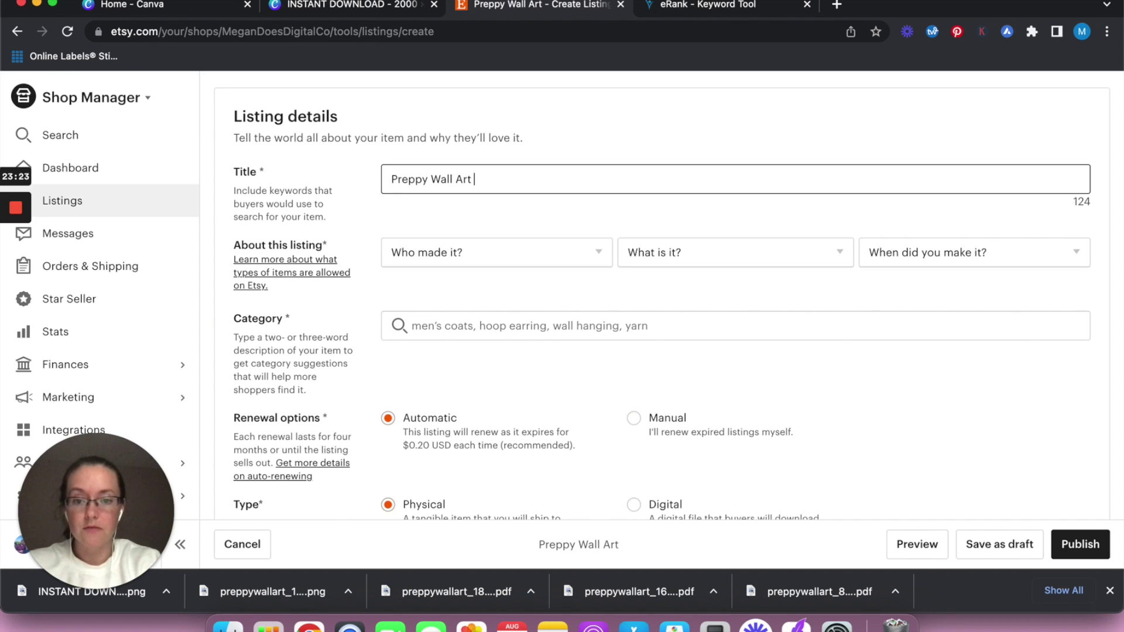
key("BackSpace")
type(",")
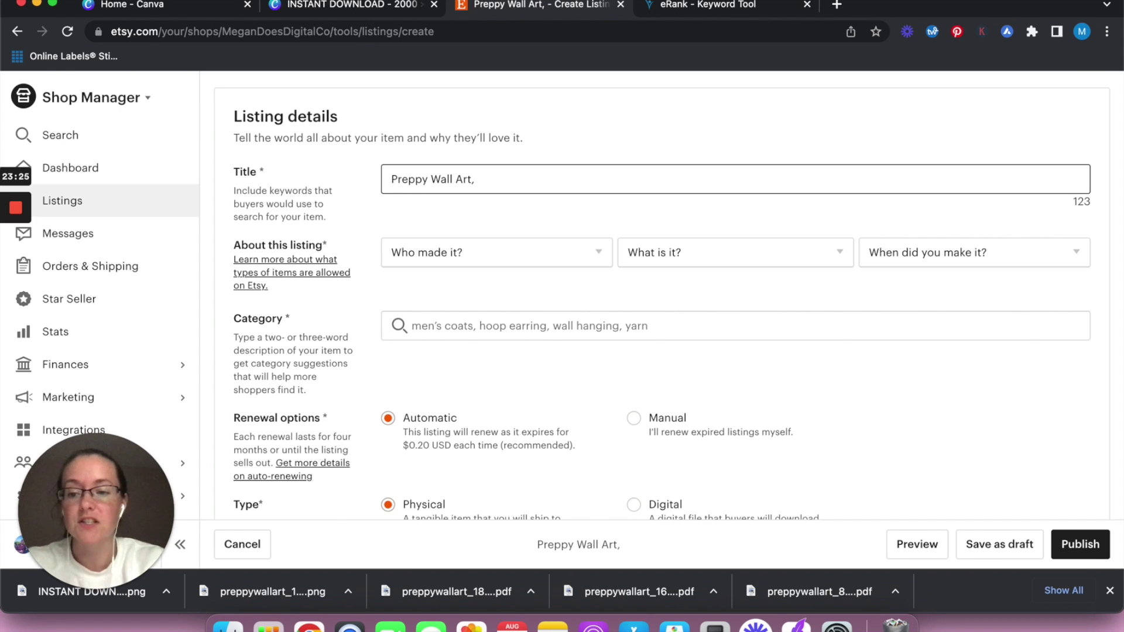
Check eRank's popular tags and extend the Etsy title to "Preppy Wall Art Printable Wall Art Preppy Room Decor", without commas.
left_click(712, 13)
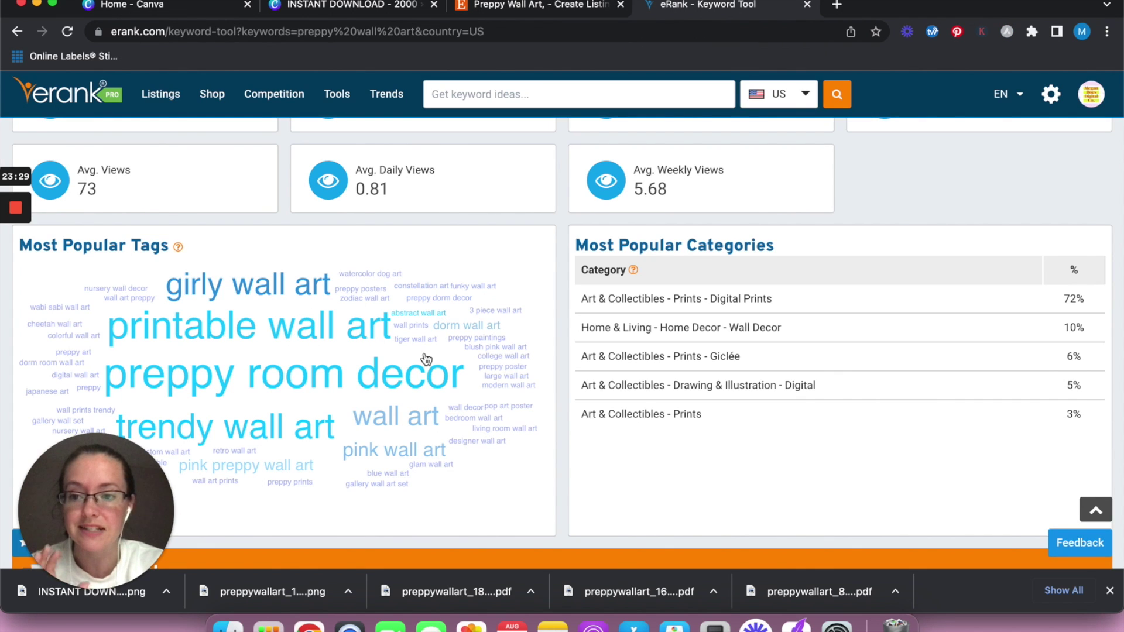
left_click(531, 8)
left_click(507, 182)
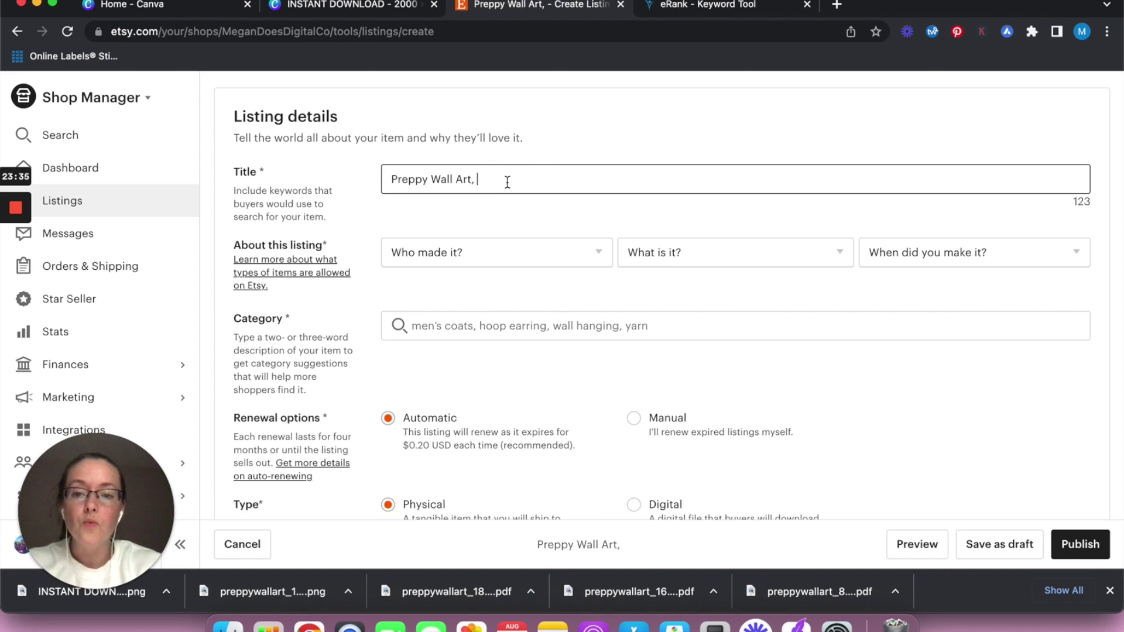
key("BackSpace")
key("BackSpace")
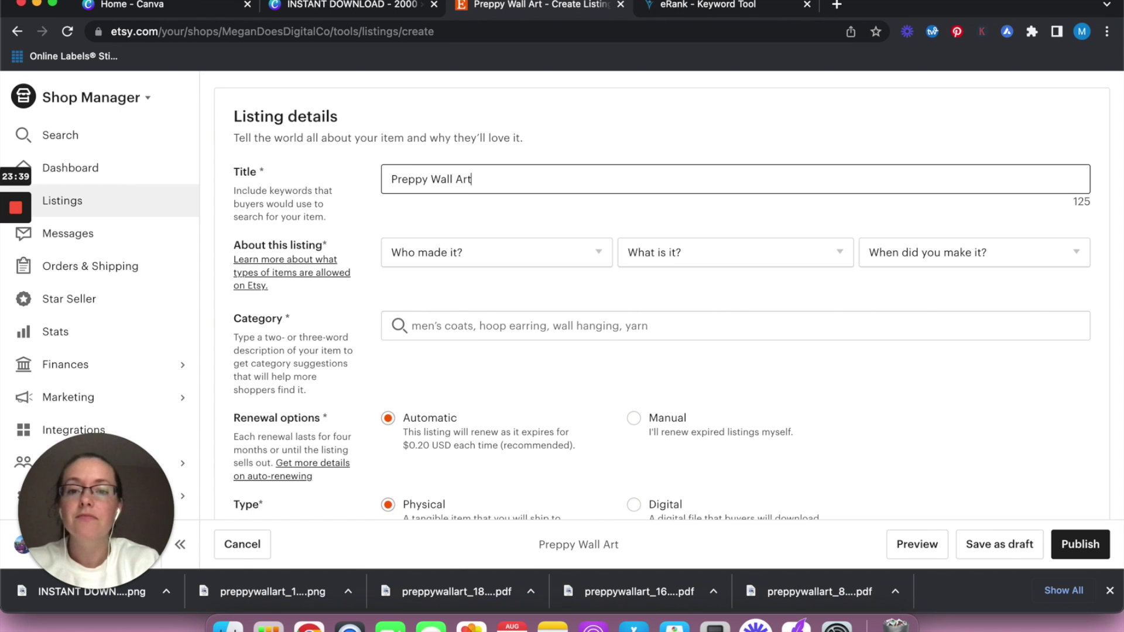
type("Printab")
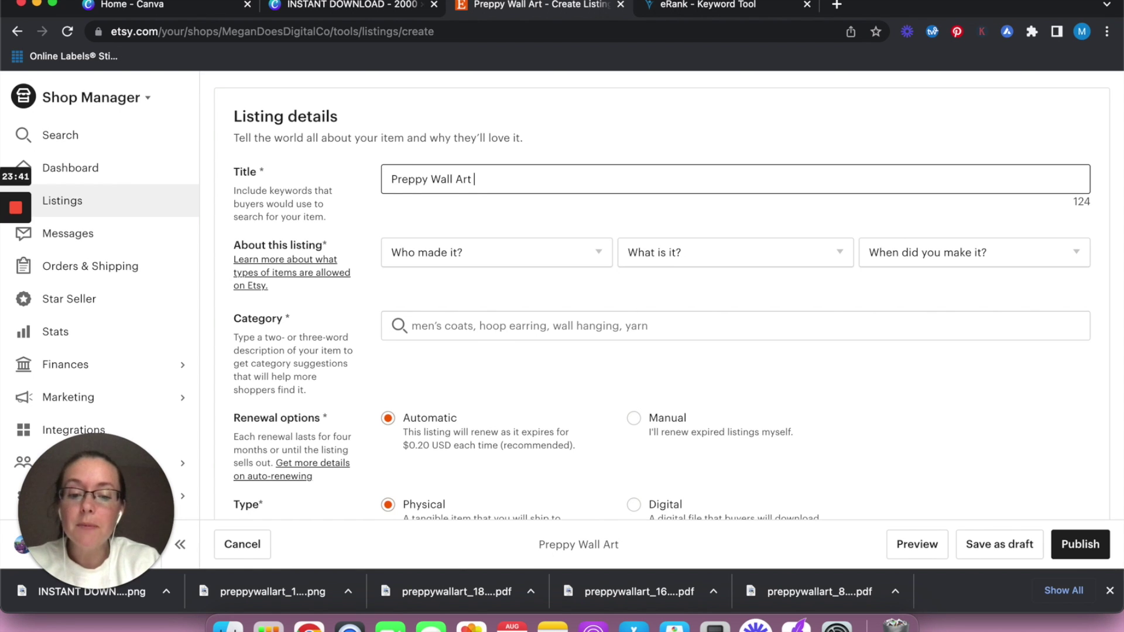
type("le Wall Art ")
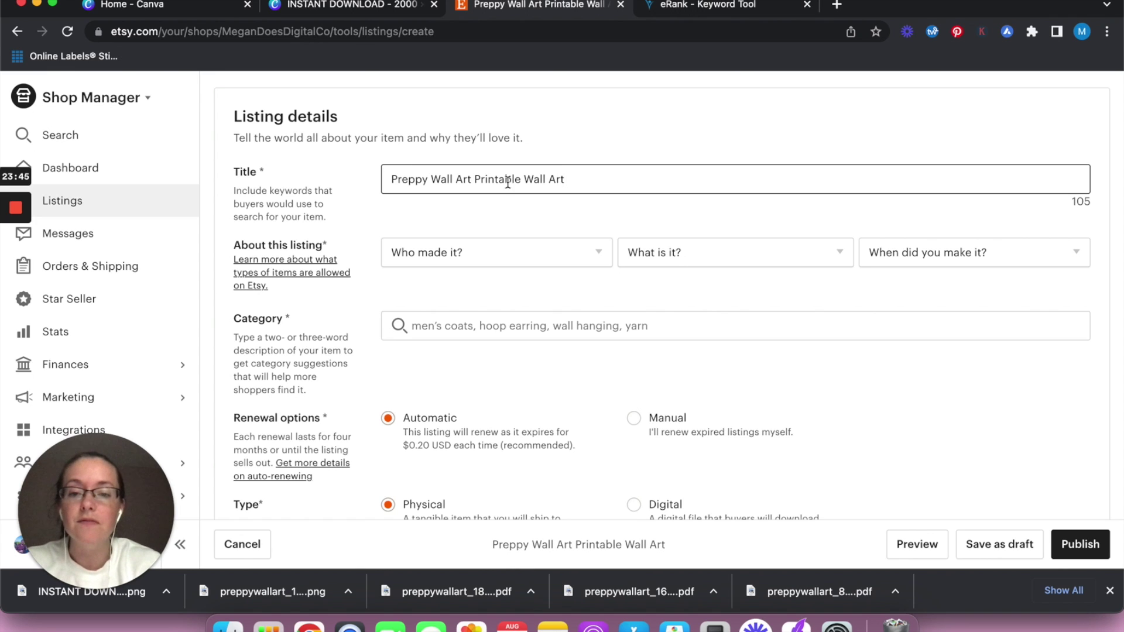
type("Preppy Room Decor")
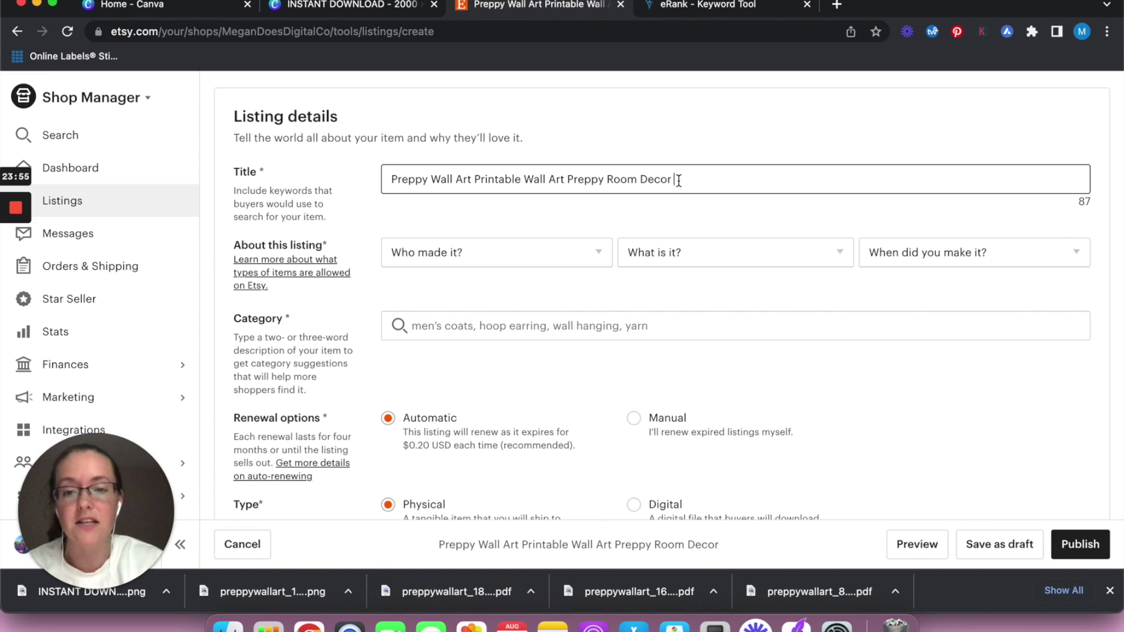
Try separating the three keyword phrases in the listing title with vertical bars.
left_click_drag(679, 180, 474, 180)
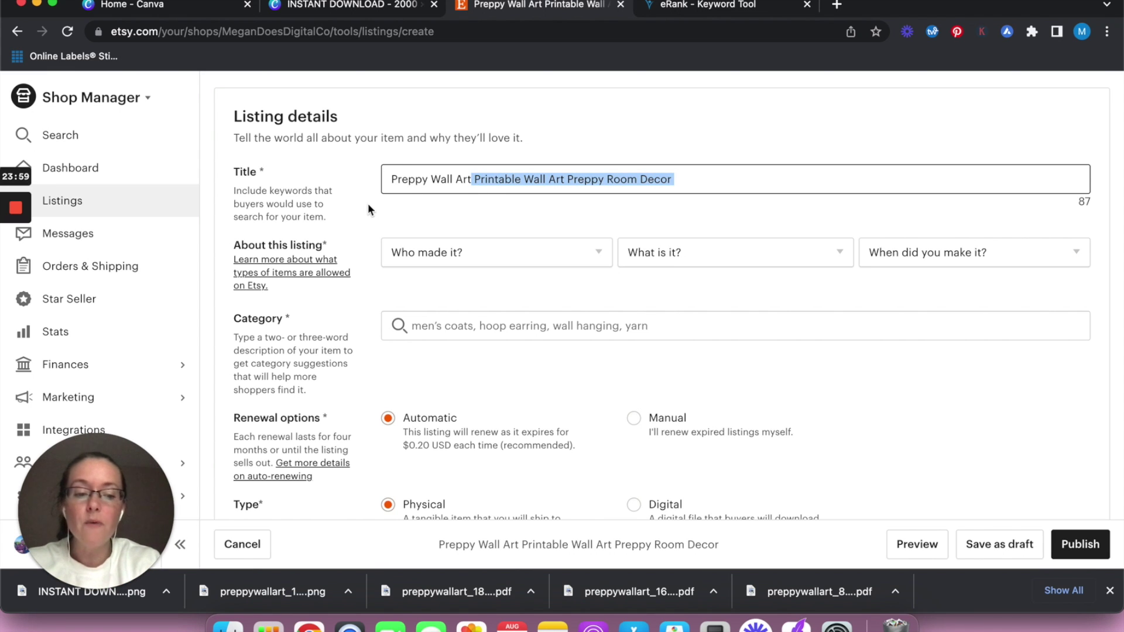
left_click(474, 181)
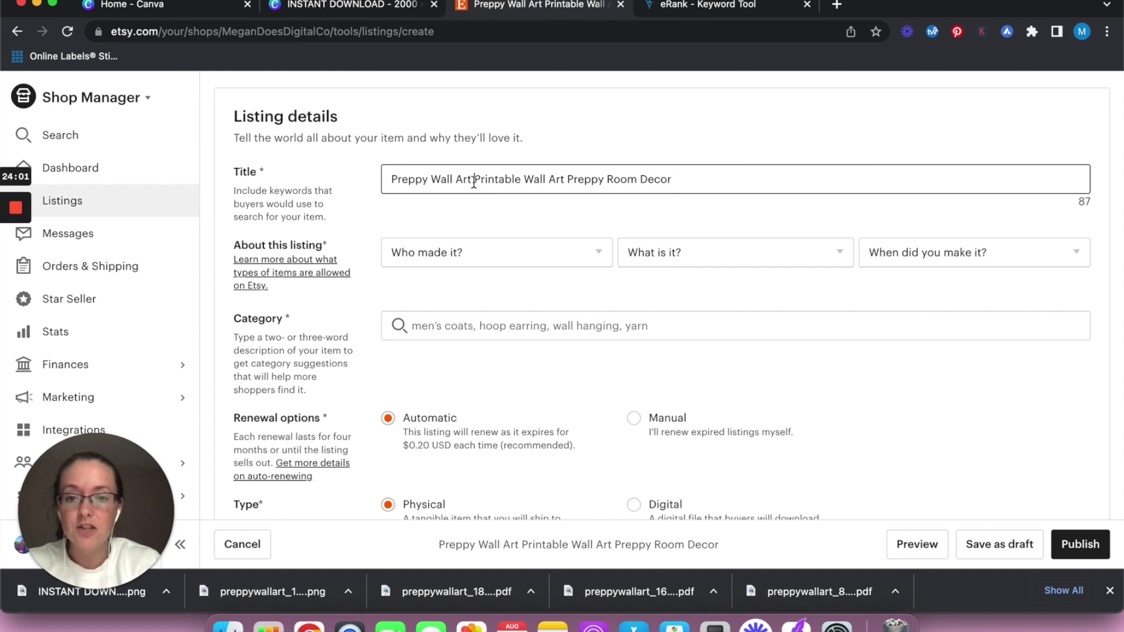
type("|")
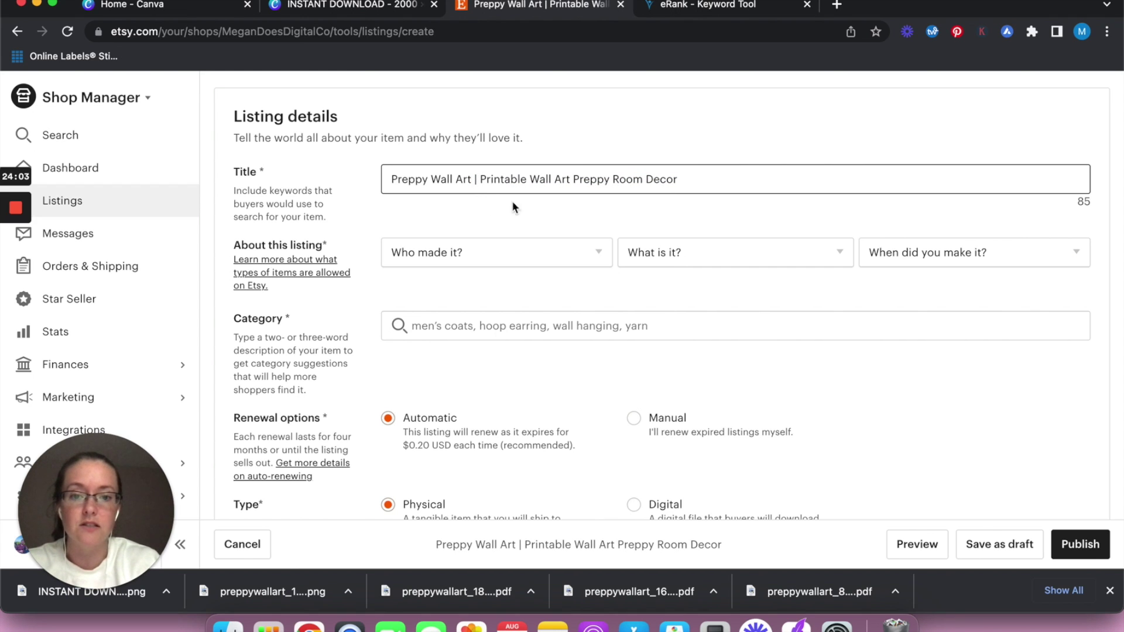
left_click(573, 180)
type("|")
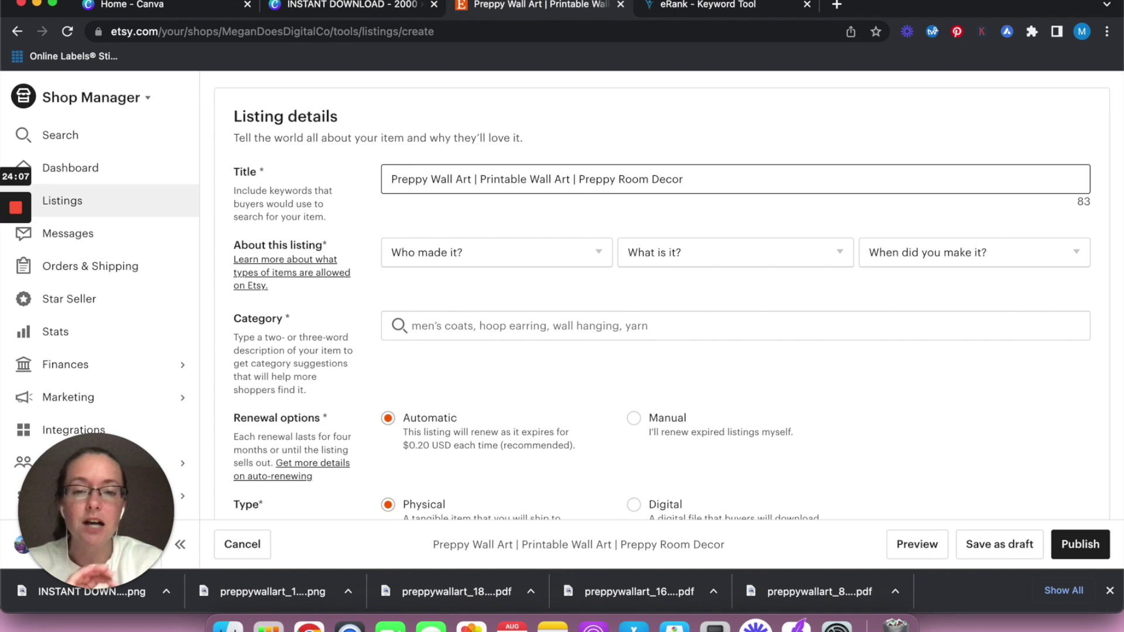
Use commas as the title's separators so it reads "Preppy Wall Art, Printable Wall Art, Preppy Room Decor".
key("BackSpace")
key("BackSpace")
key("BackSpace")
type(",")
left_click(480, 179)
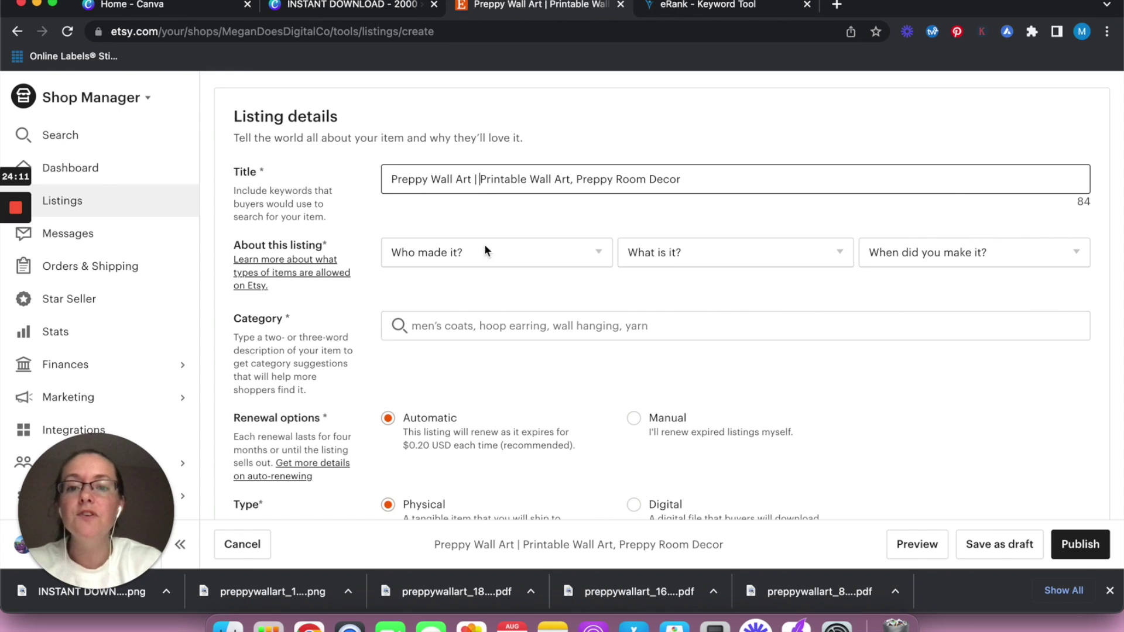
key("BackSpace")
key("BackSpace")
key("BackSpace")
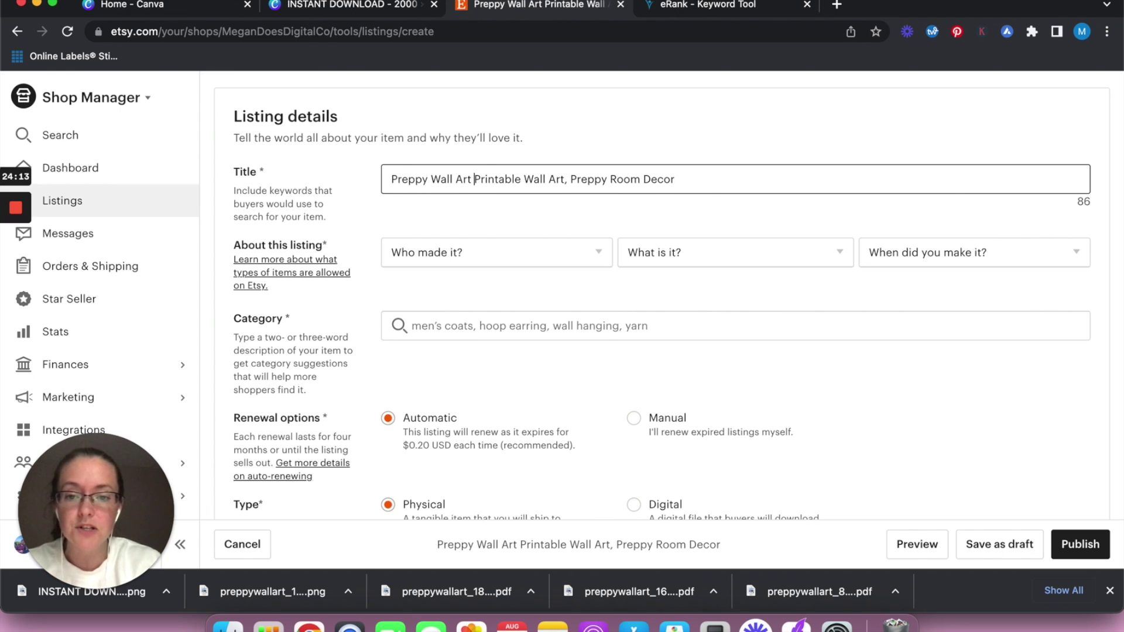
type(",")
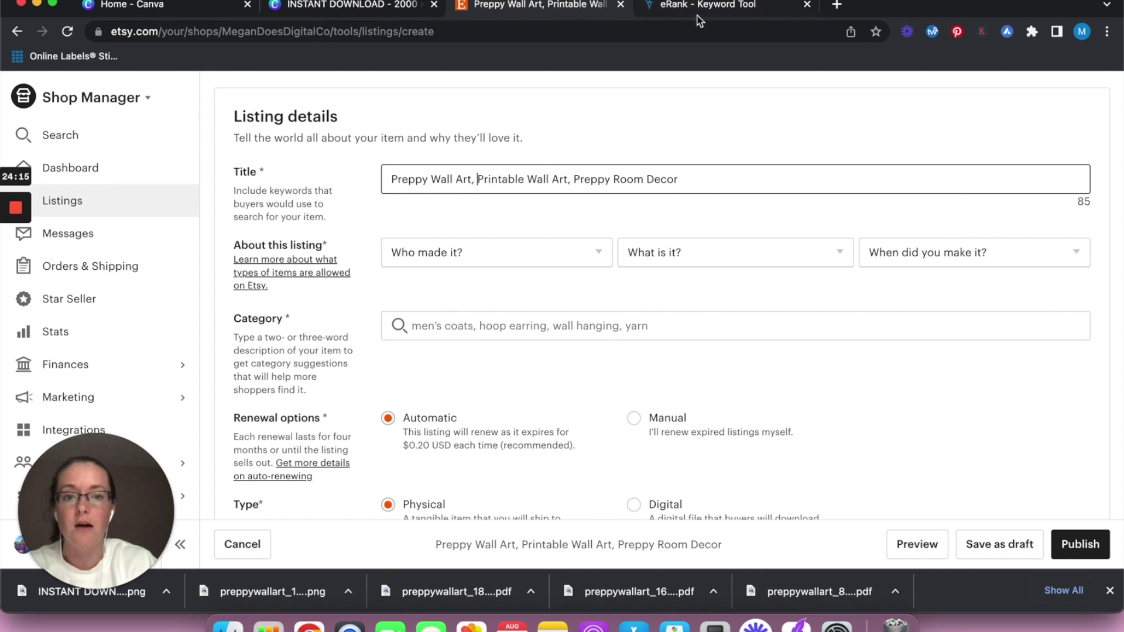
Check eRank's popular tags again and append "Girly Wall Art," to the Etsy title after "Preppy Room Decor,".
key("super+Left")
left_click(703, 10)
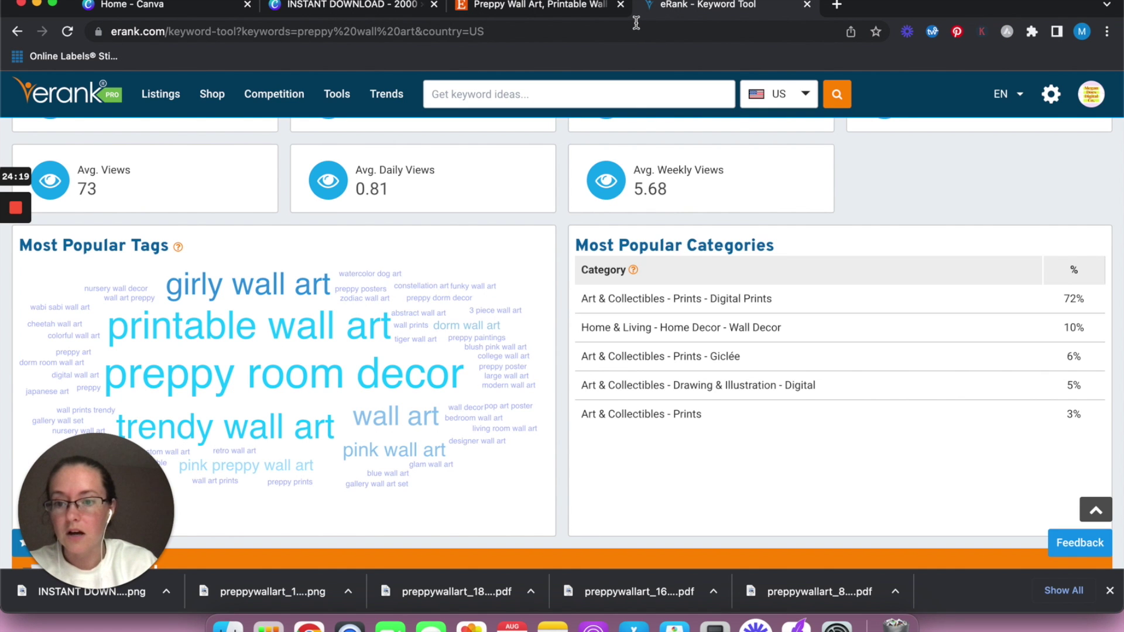
left_click(549, 10)
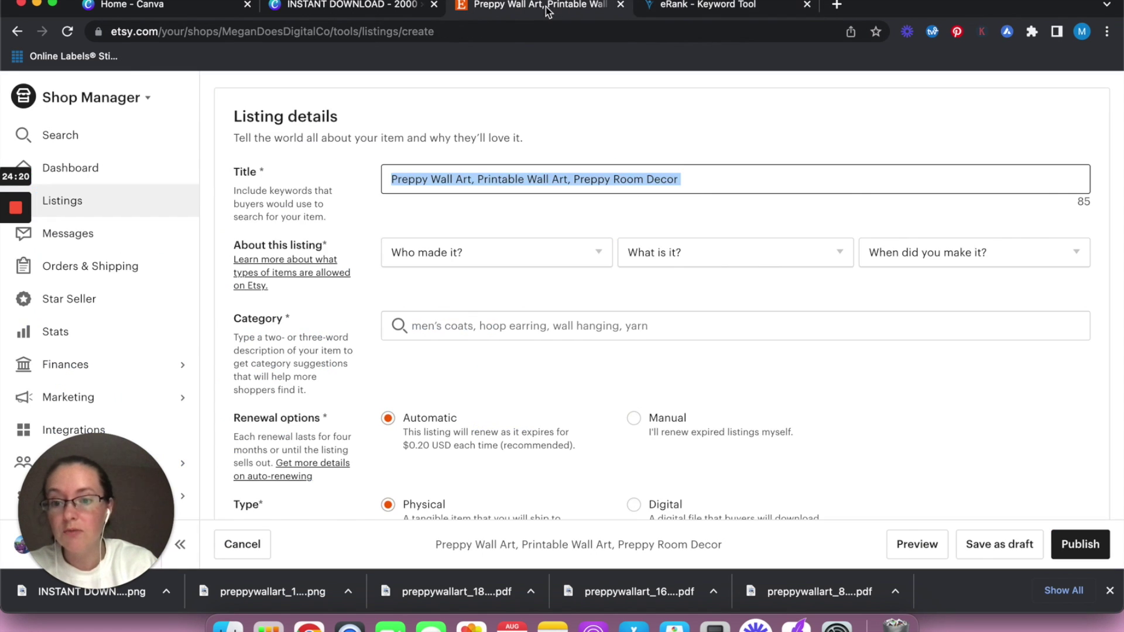
left_click(692, 184)
key("BackSpace")
type(", Girly")
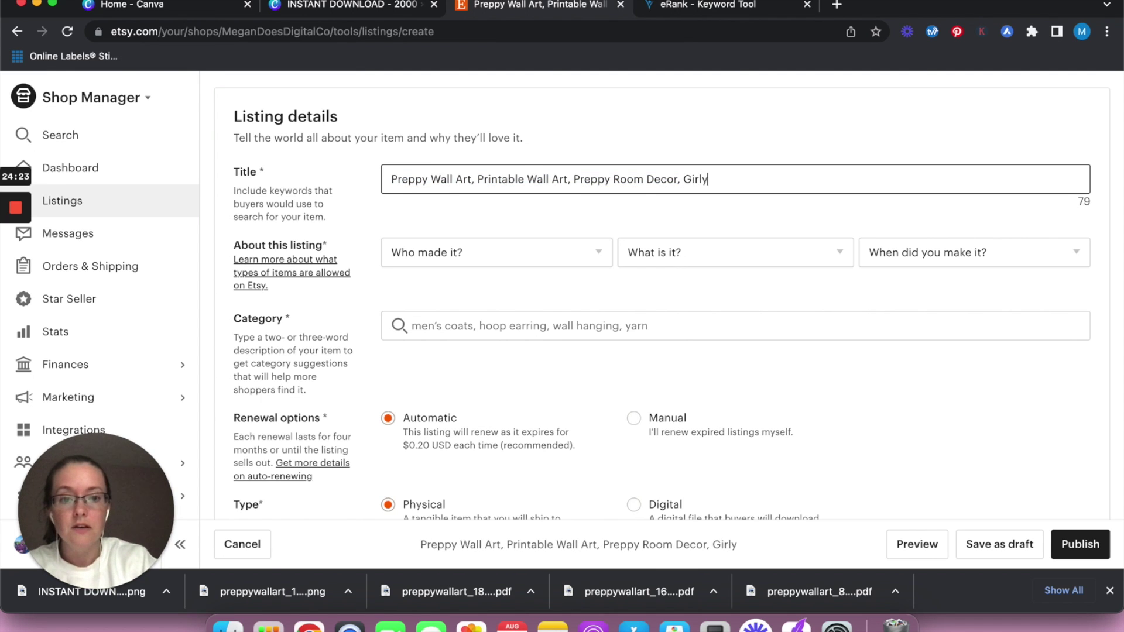
type(" Wall Art, rend")
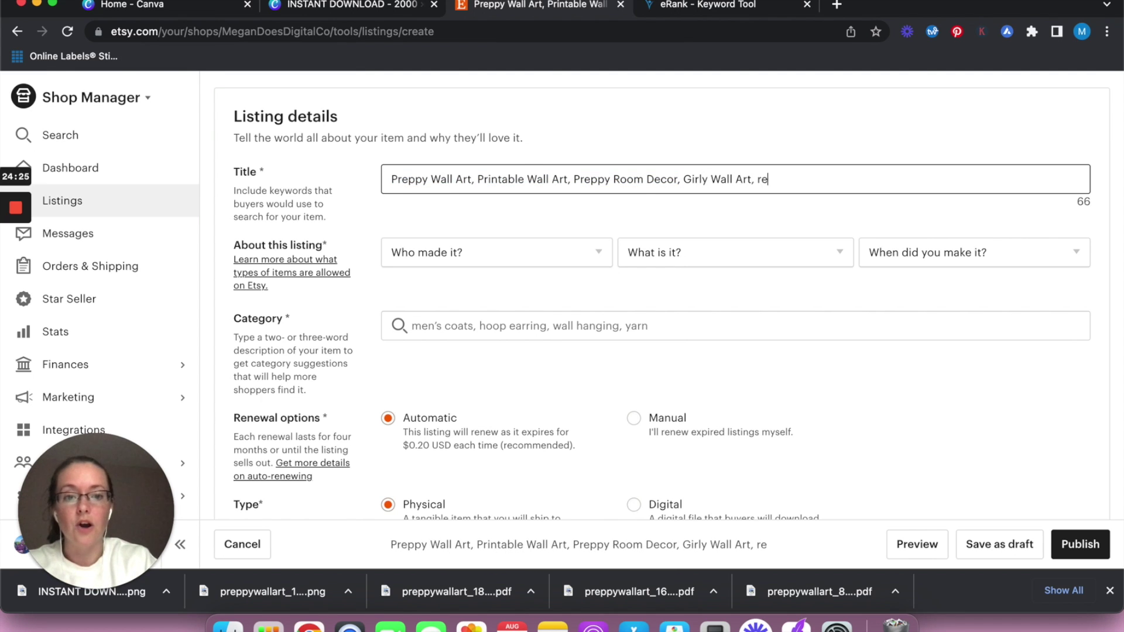
Correct the mistyped last word and add "Trendy Wall Art," to the end of the listing title.
key("BackSpace")
key("BackSpace")
key("BackSpace")
key("BackSpace")
type("Tren")
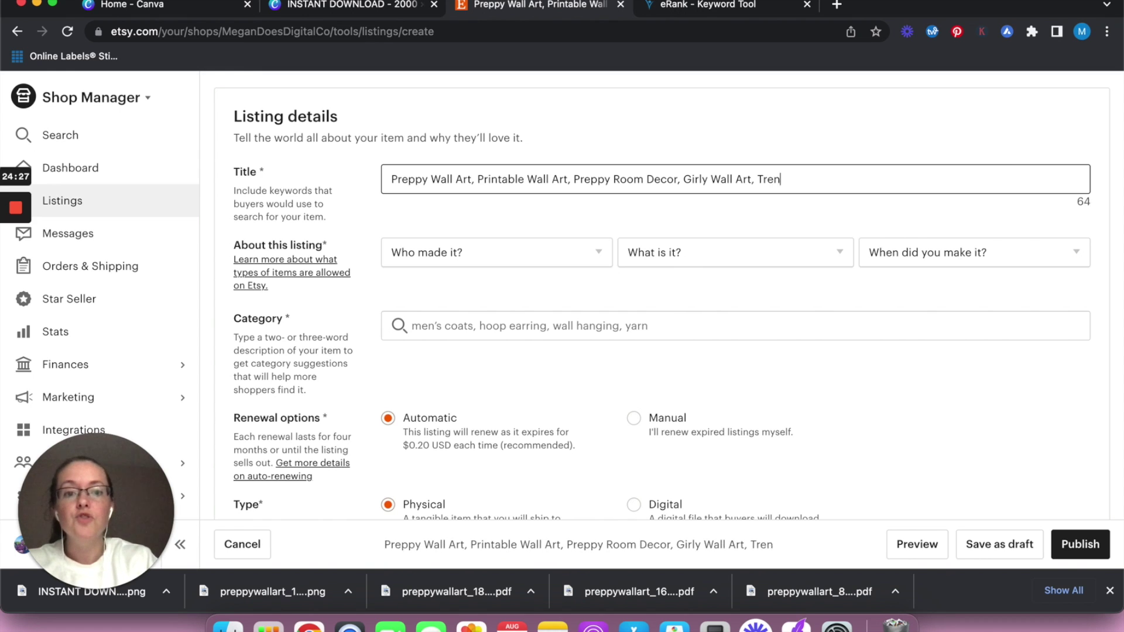
type("dy Wall Art,")
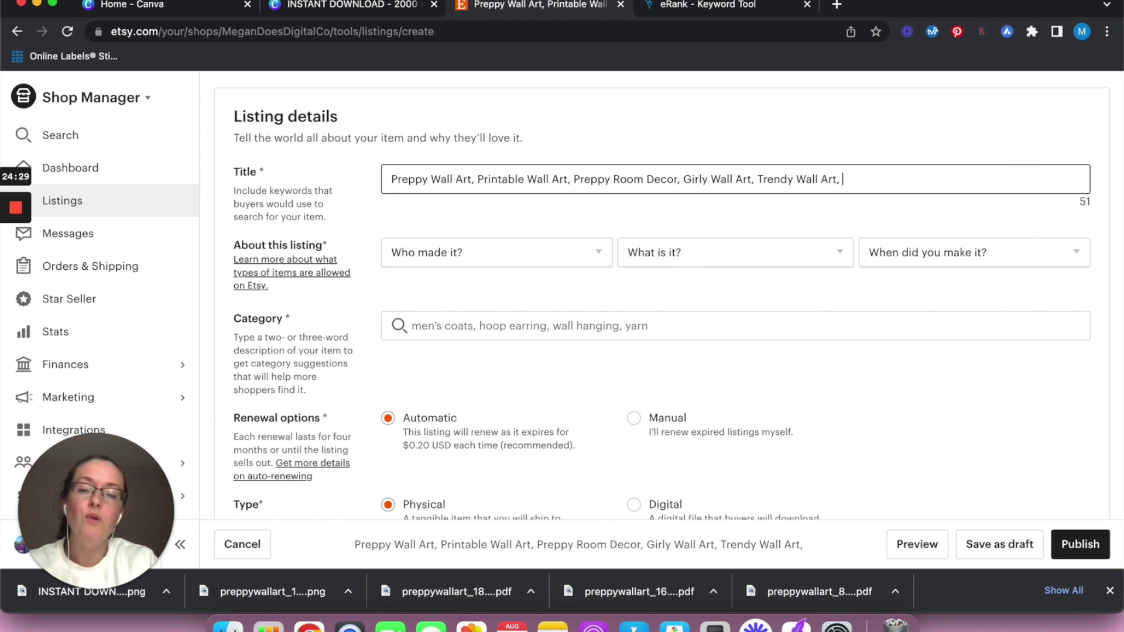
Review eRank's popular tags for further title keywords, and return to the Etsy listing to look over its artwork thumbnail.
left_click(737, 17)
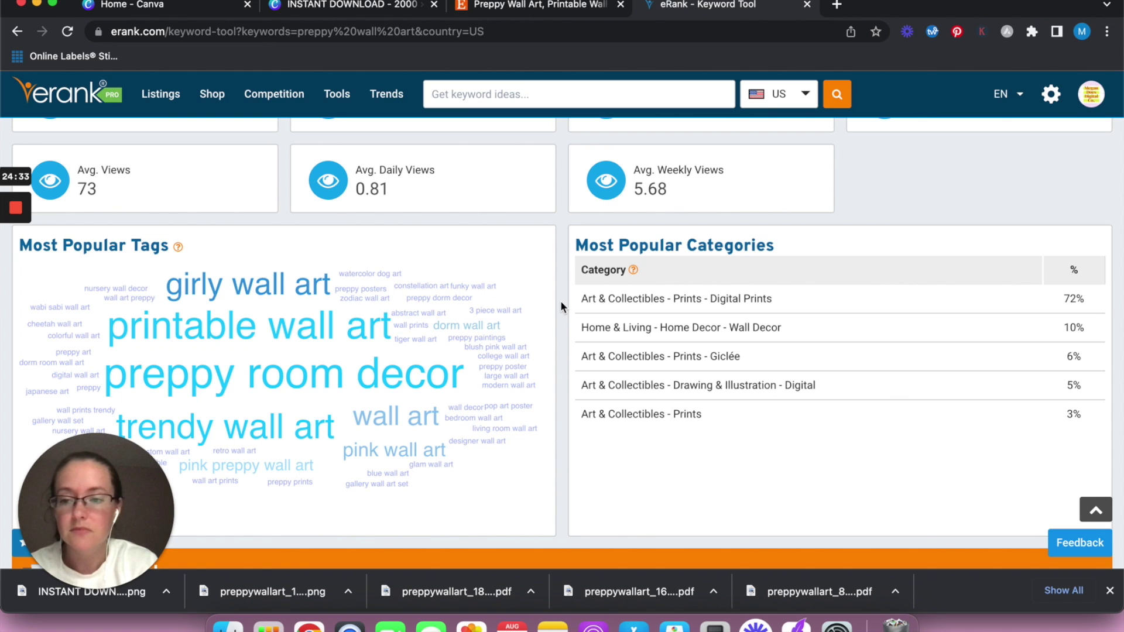
left_click(551, 12)
left_click(845, 178)
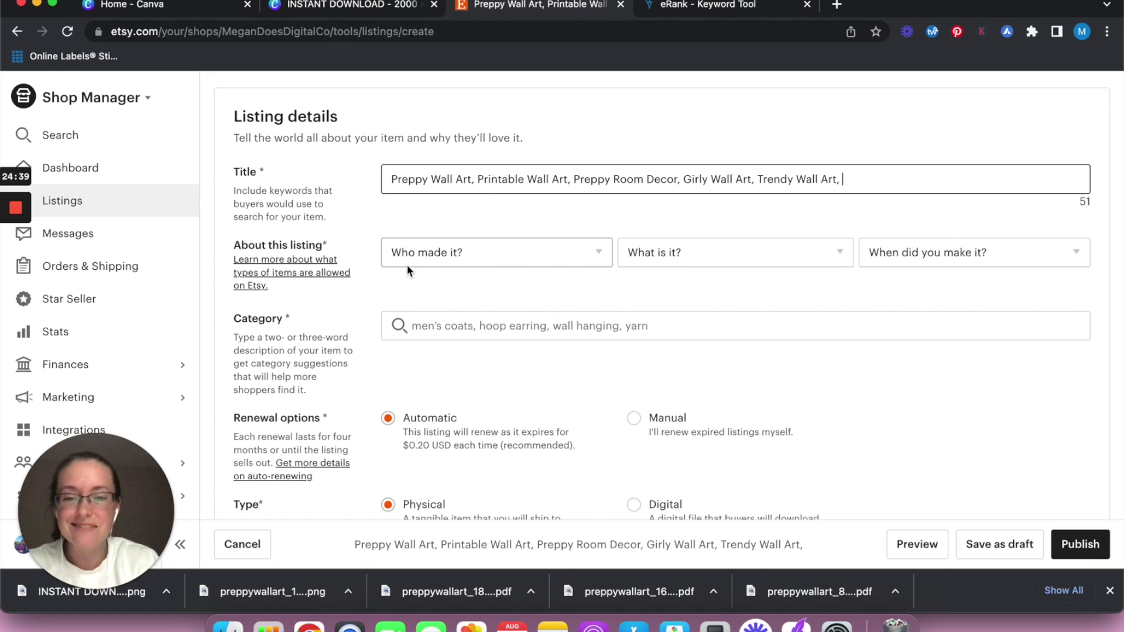
scroll(407, 264, "up", 10)
scroll(408, 270, "down", 6)
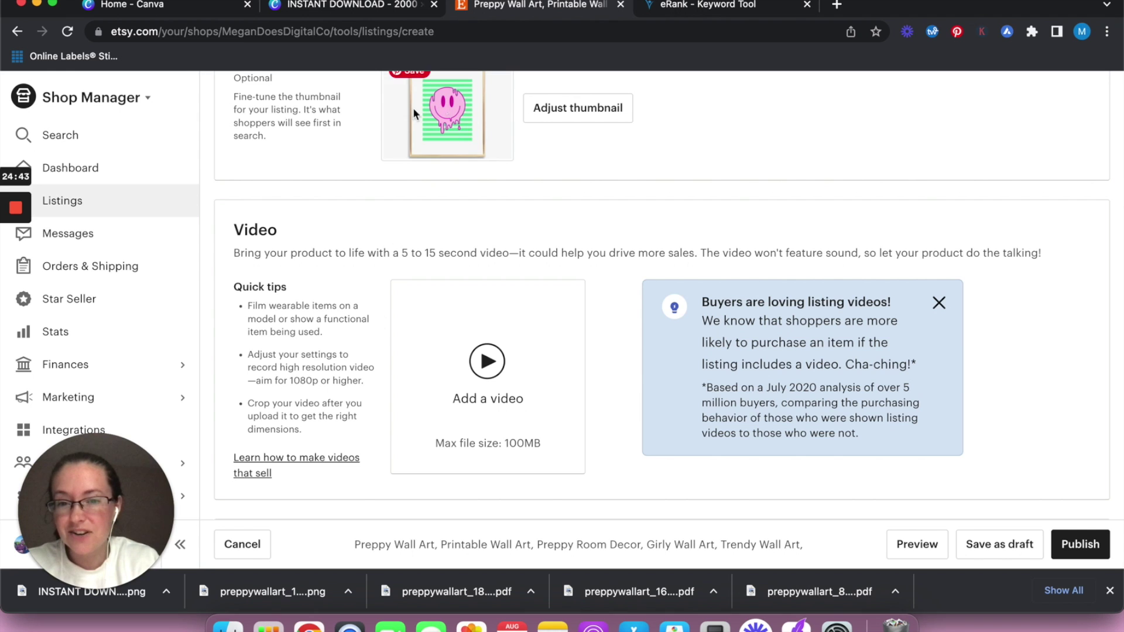
Check the most popular tags in eRank and append "Wall Prints Trendy," to the Etsy listing title.
scroll(373, 339, "down", 4)
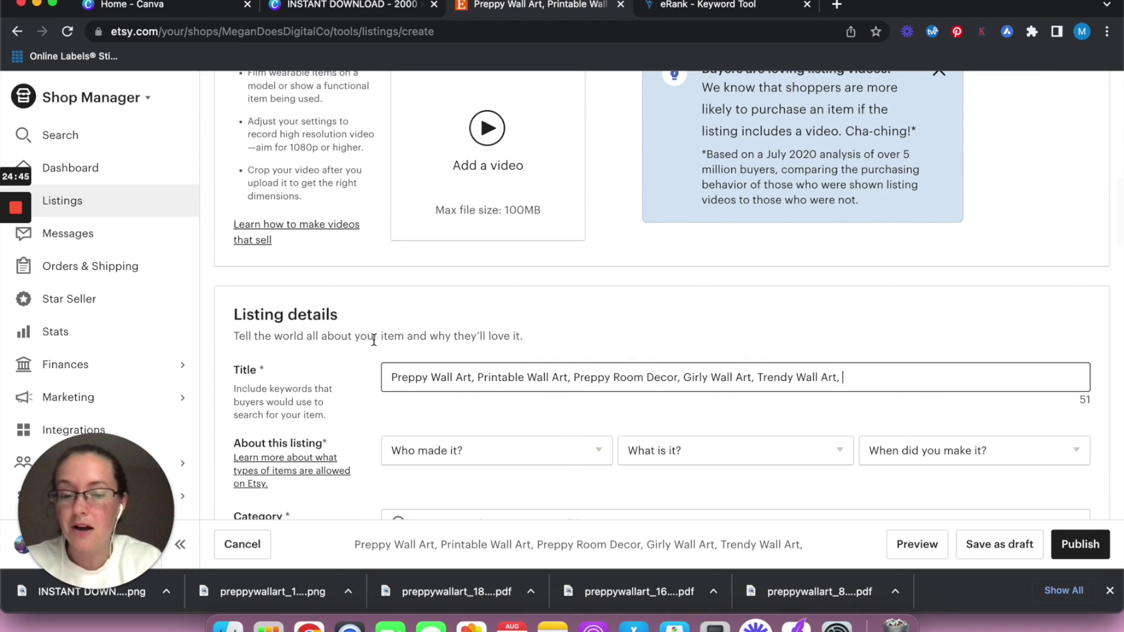
left_click(715, 5)
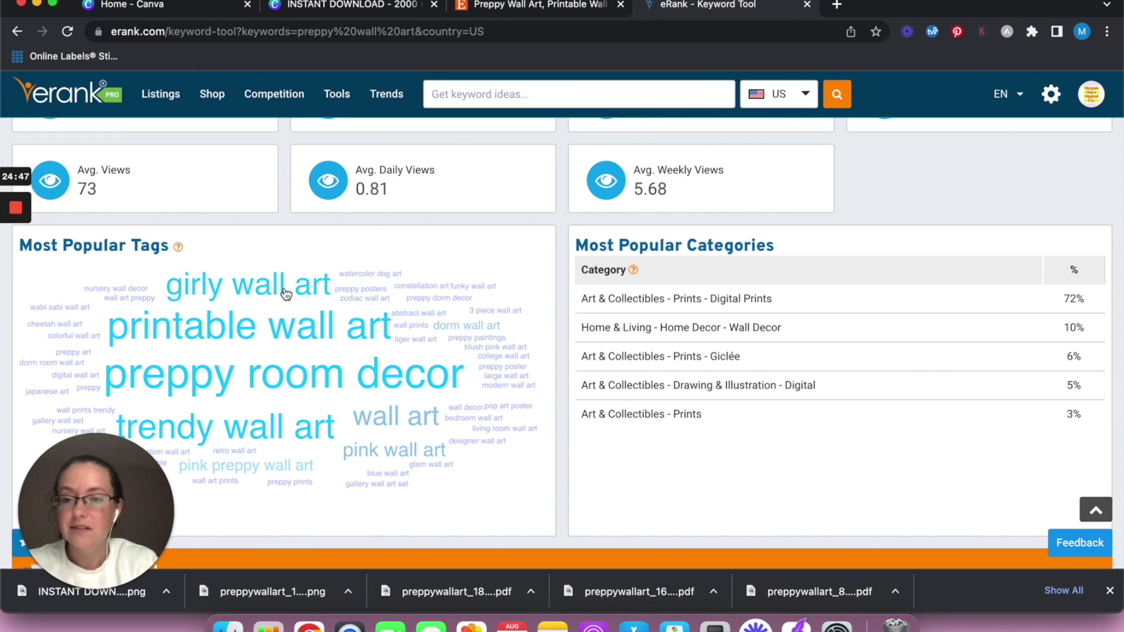
scroll(283, 290, "down", 2)
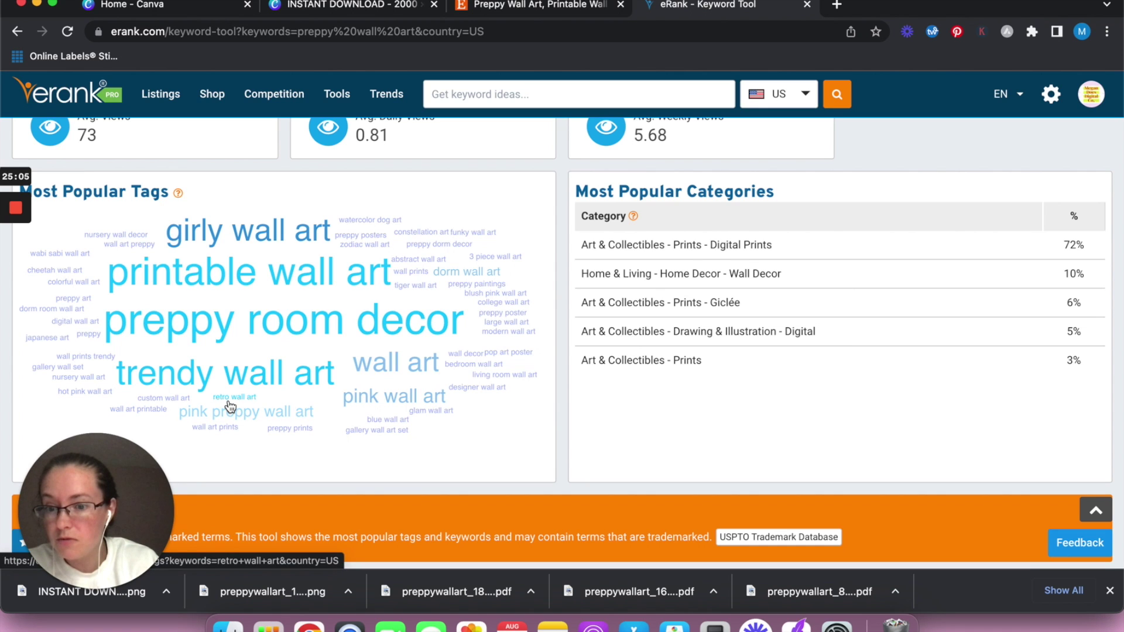
left_click(574, 7)
triple_click(864, 377)
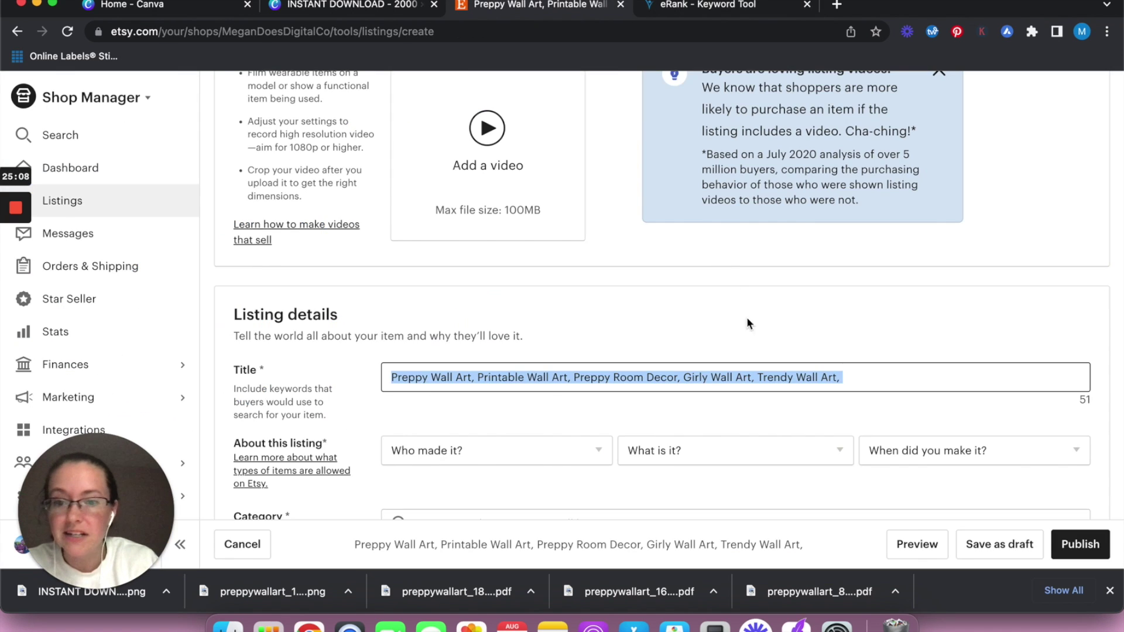
left_click(864, 377)
type("Wa")
type("rints Trendy,")
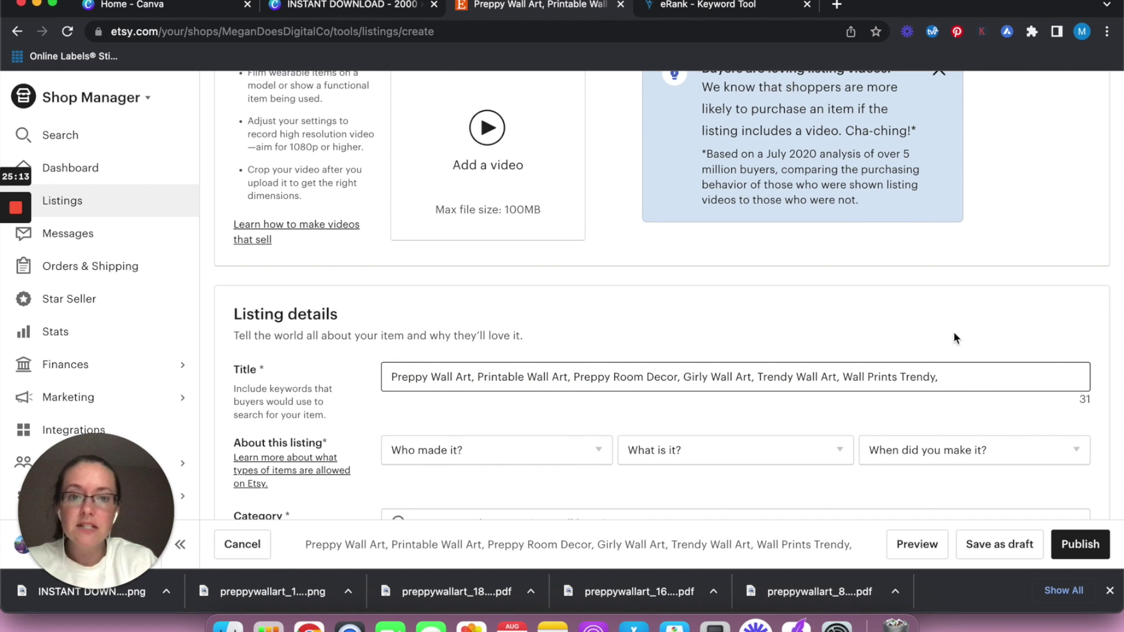
Open the etsy.com homepage in a new browser tab.
left_click(694, 7)
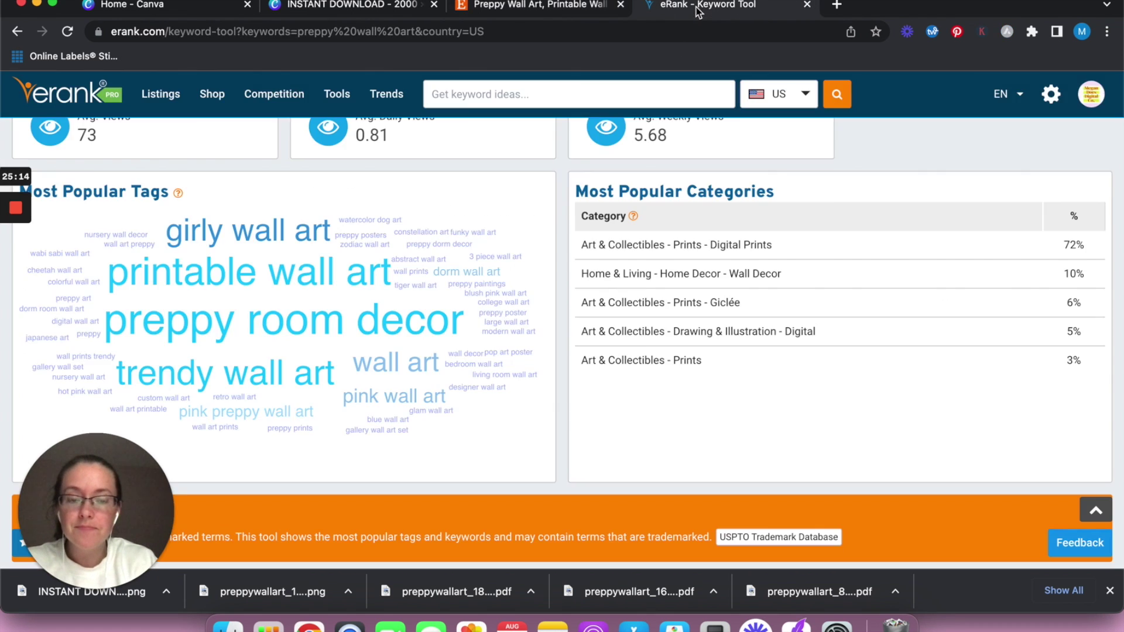
left_click(535, 12)
left_click(839, 6)
type("etsy.com")
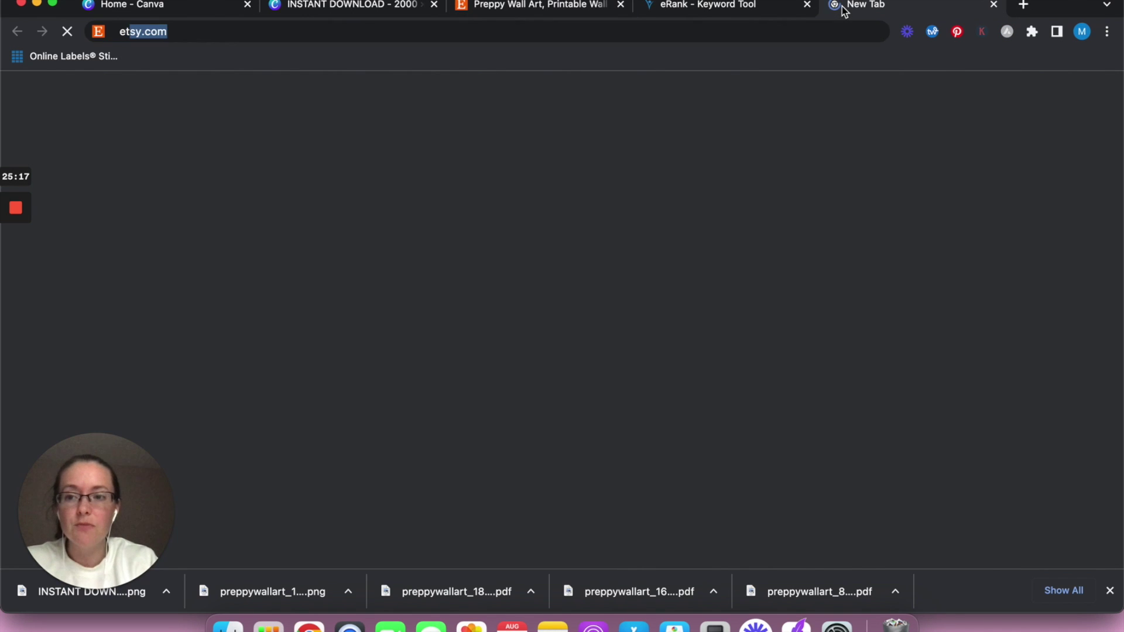
key("Return")
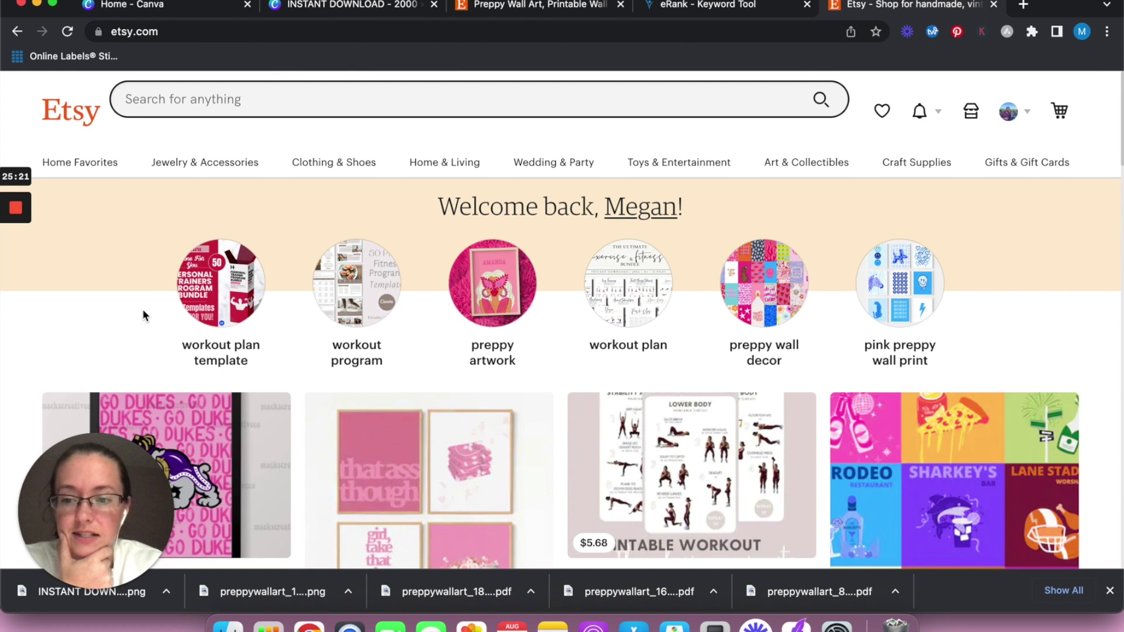
Open the pink XO wall art print from the recent activity and examine its title and listing details.
scroll(144, 310, "down", 15)
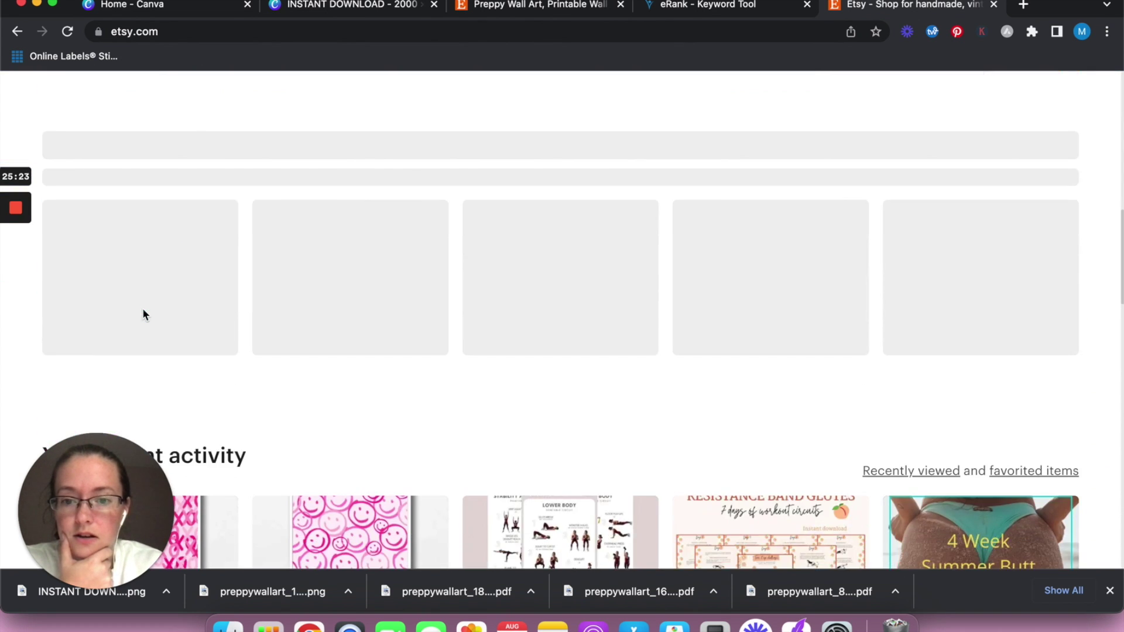
scroll(128, 322, "down", 5)
left_click(116, 338)
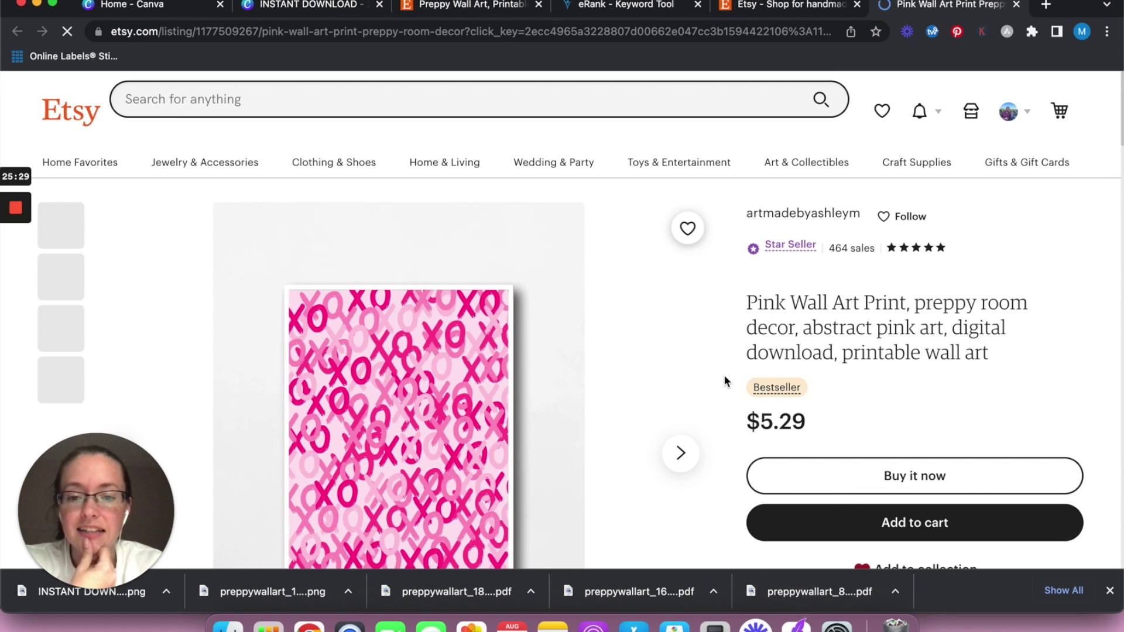
scroll(728, 381, "down", 5)
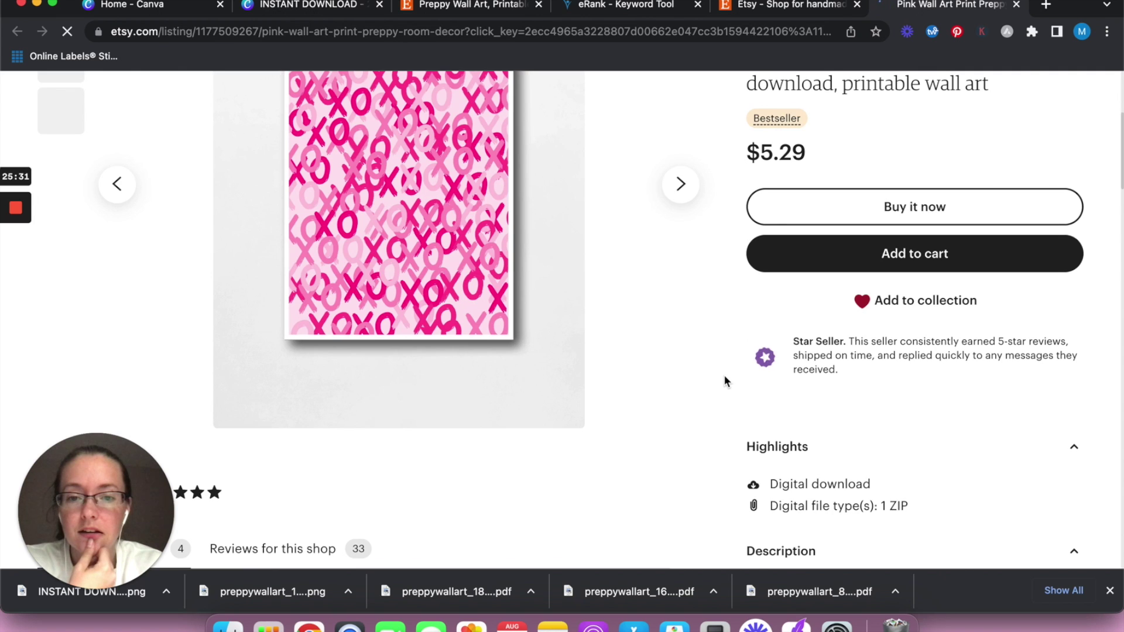
scroll(726, 381, "up", 4)
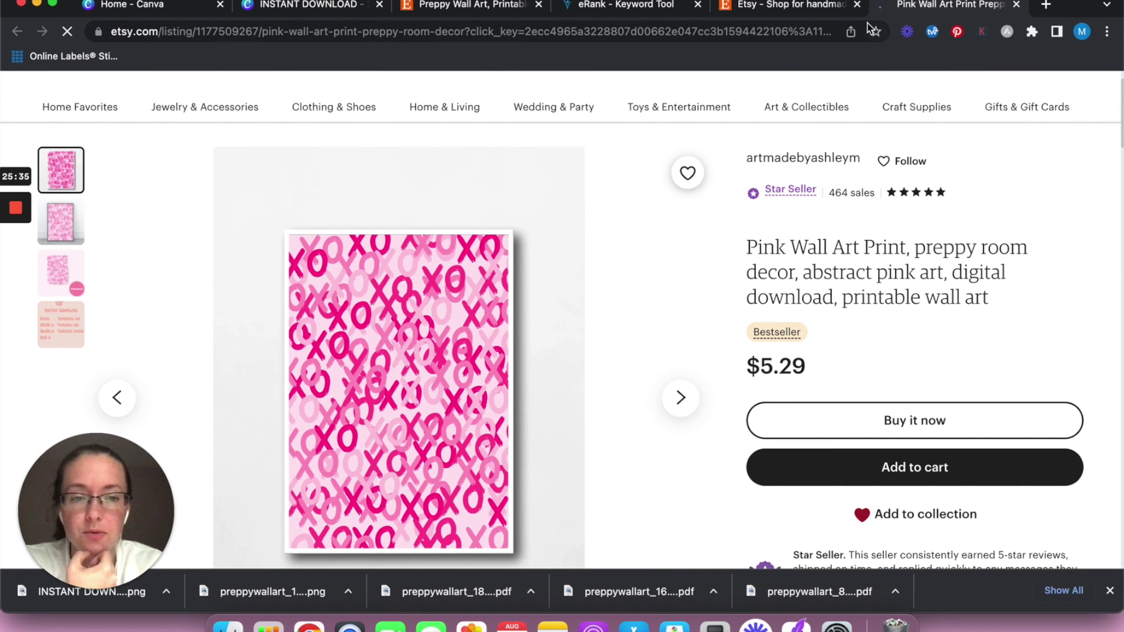
Compare the draft listing's title with the pink print's title and the popular tags in eRank.
left_click(661, 9)
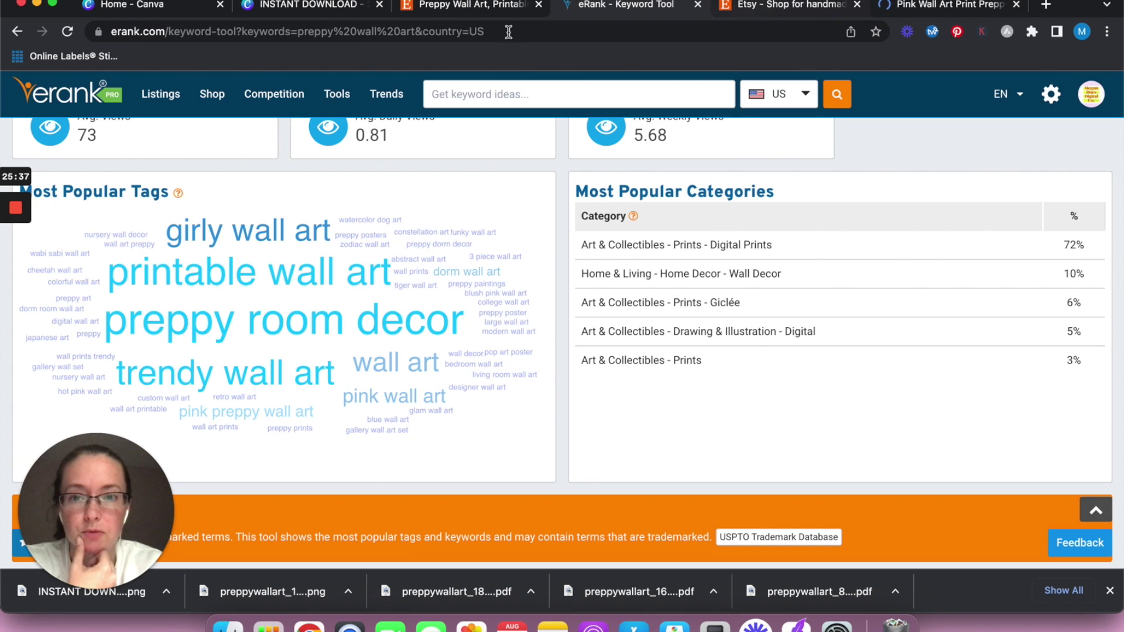
left_click(454, 10)
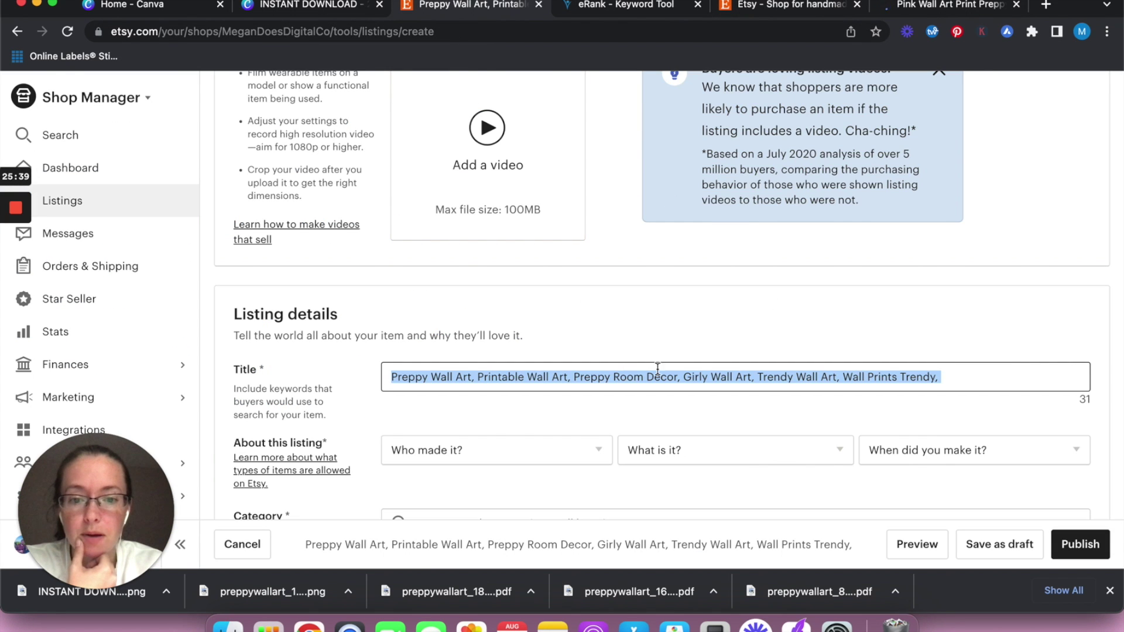
left_click(925, 6)
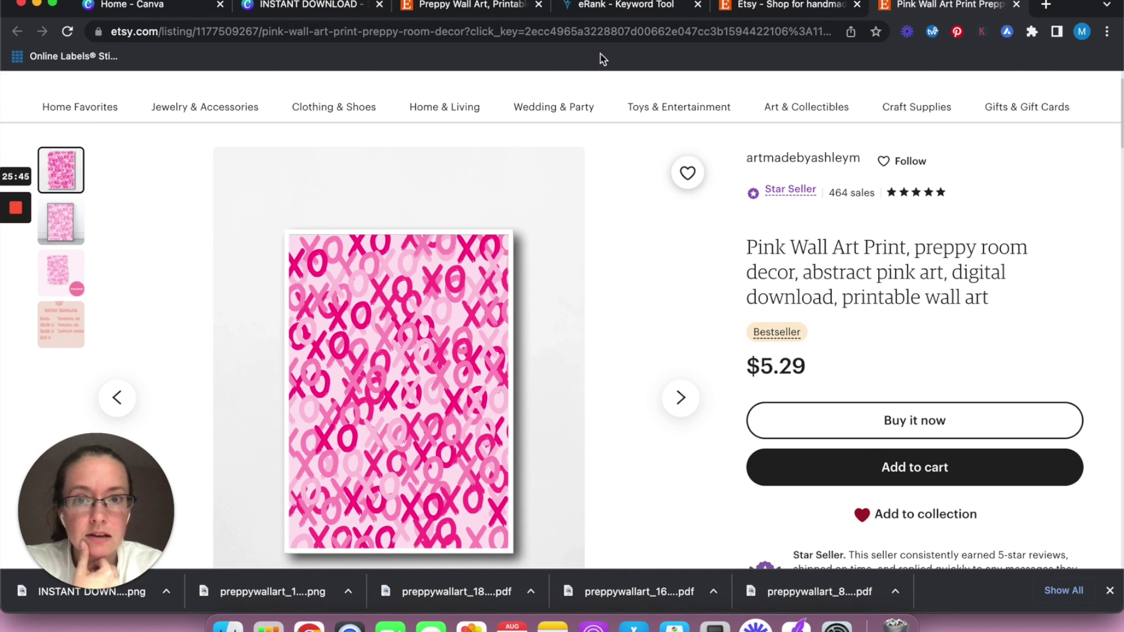
left_click(609, 13)
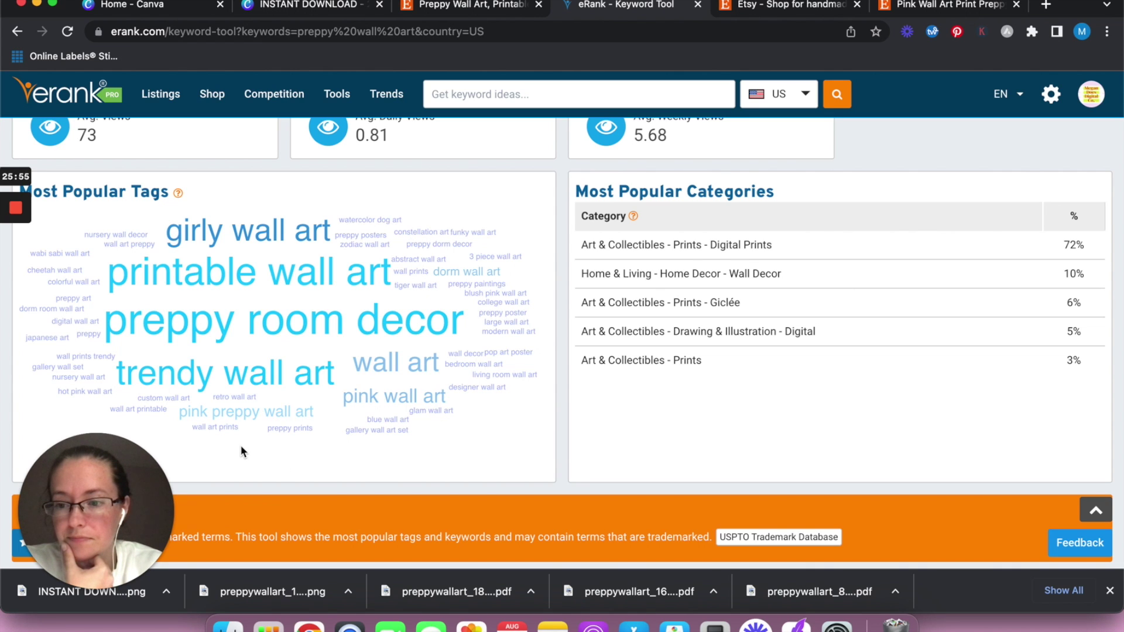
Append "Hot Pink Wall Art," to the end of the draft listing's title.
left_click(462, 7)
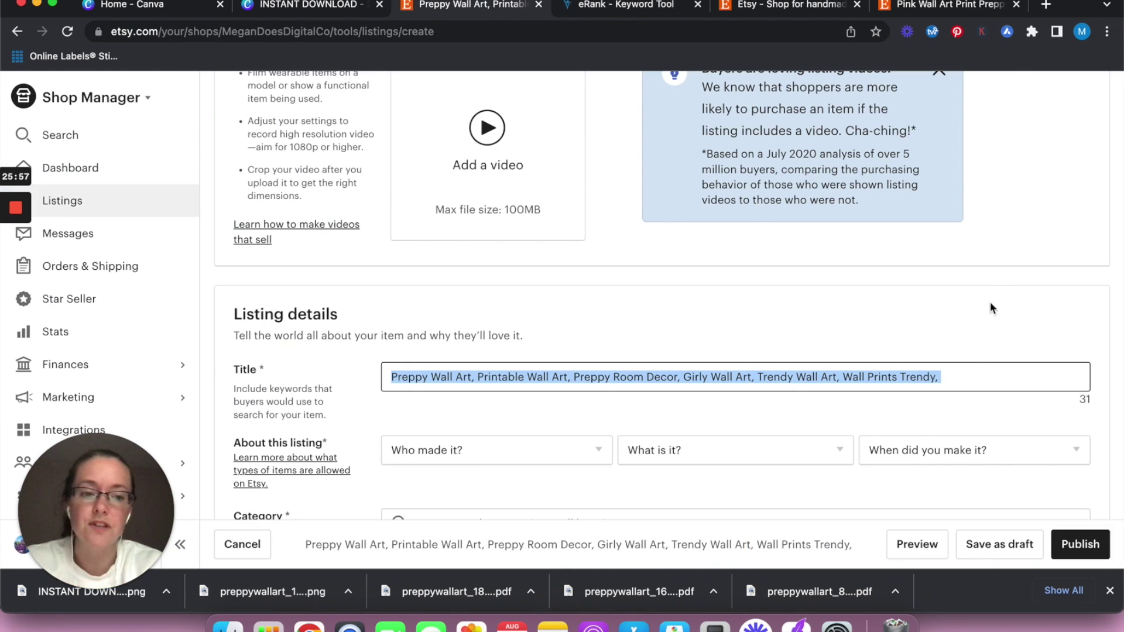
left_click(961, 375)
type("Hot ")
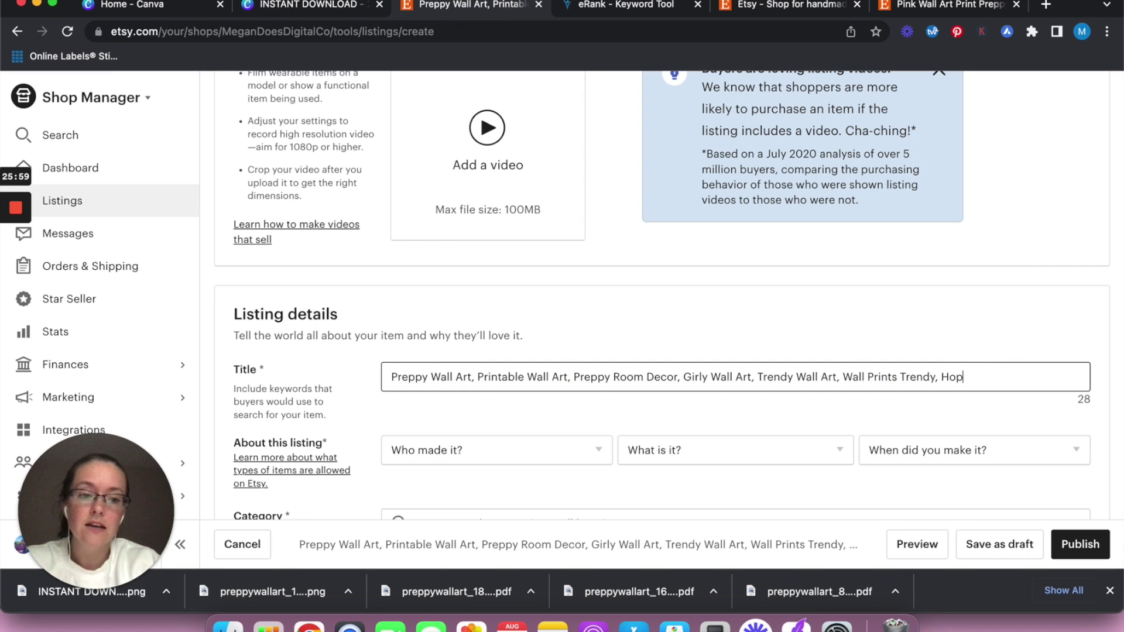
type("Pink W")
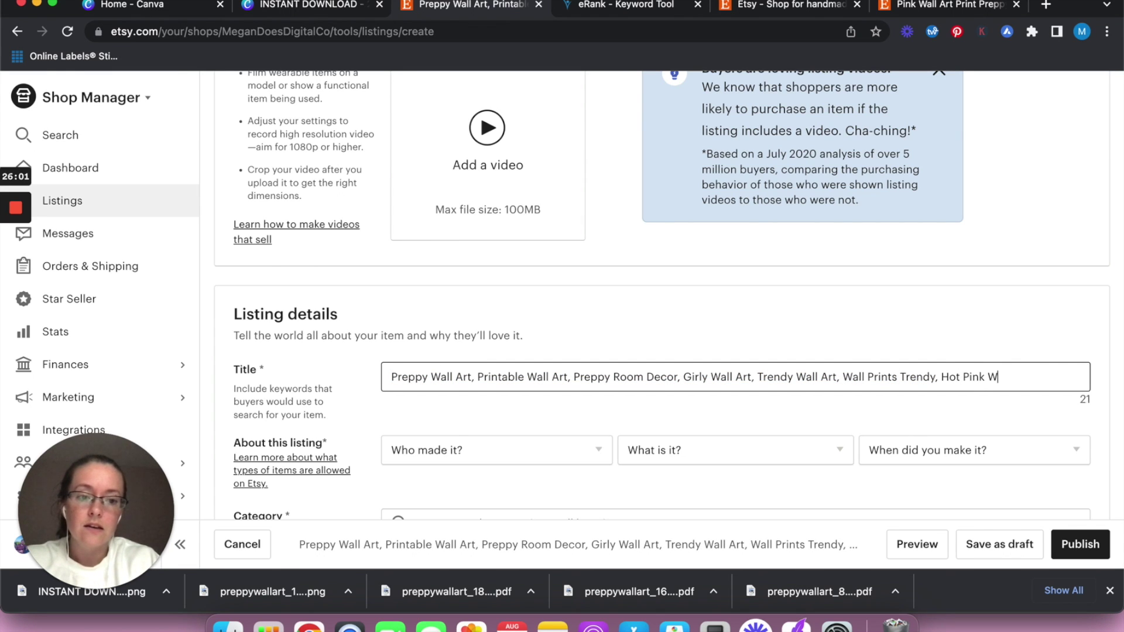
type("all Art,")
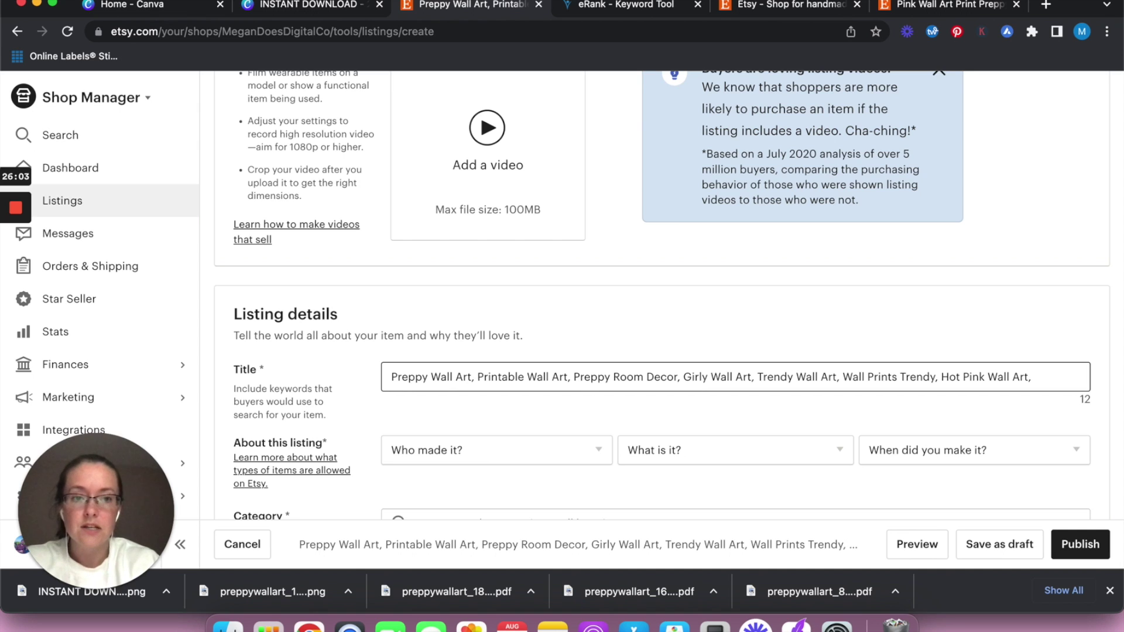
Recheck the eRank tags and replace the title's last keyword phrase with "Colorful Wall Art".
left_click(612, 9)
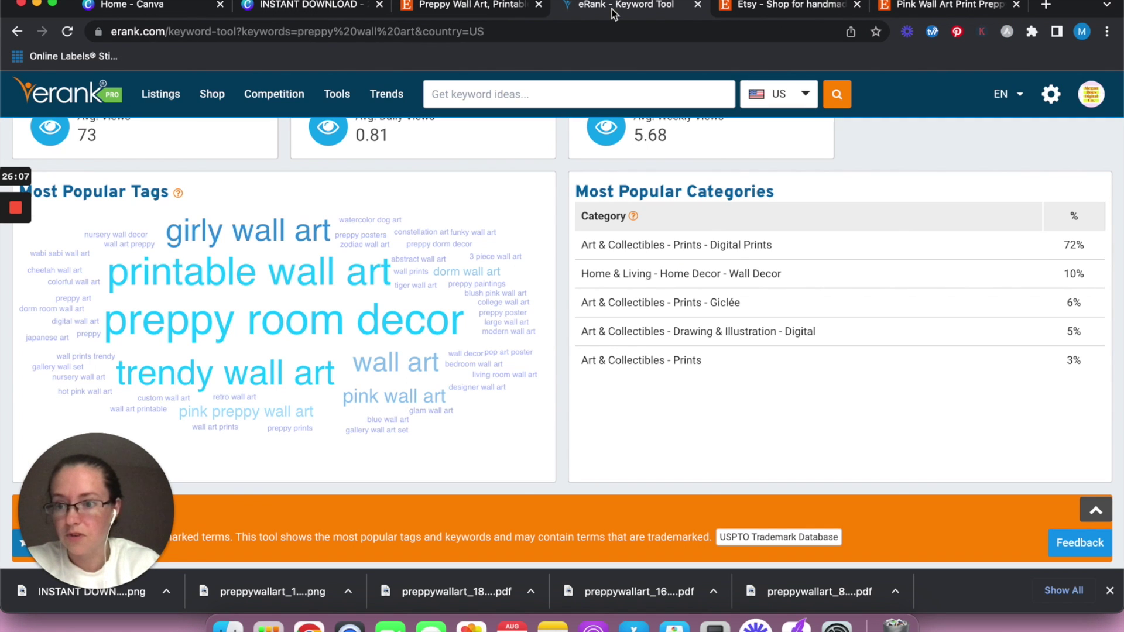
left_click(434, 5)
left_click(1052, 389)
type("C")
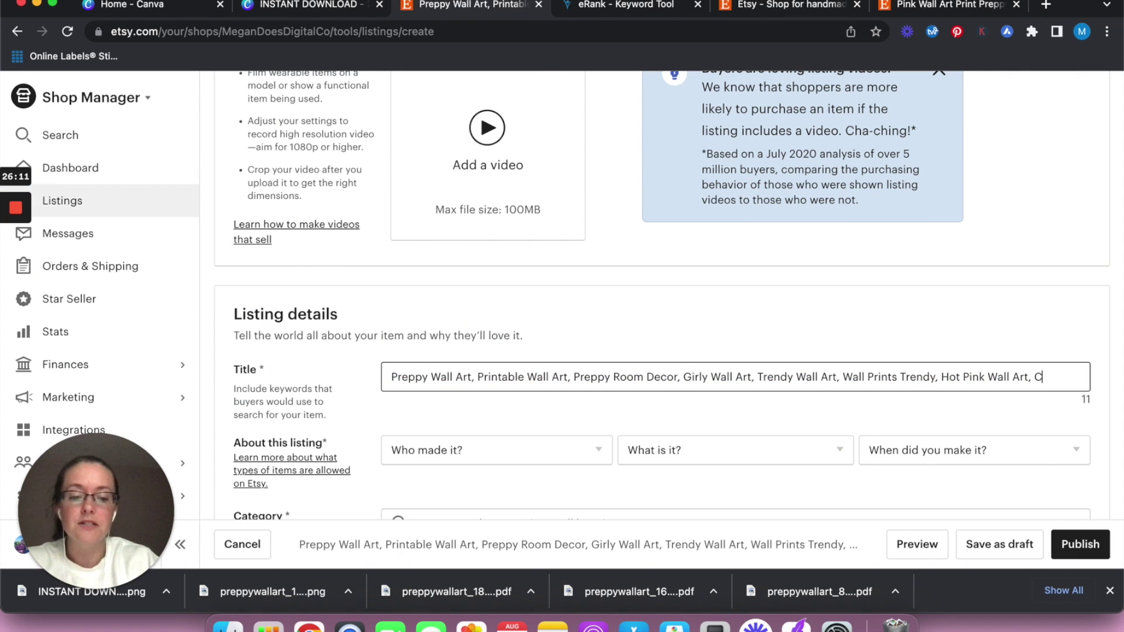
type("olorful W")
key("BackSpace")
key("BackSpace")
key("BackSpace")
key("BackSpace")
key("BackSpace")
key("BackSpace")
key("BackSpace")
key("BackSpace")
key("BackSpace")
key("BackSpace")
key("BackSpace")
key("BackSpace")
key("BackSpace")
key("BackSpace")
key("BackSpace")
key("BackSpace")
key("BackSpace")
key("BackSpace")
key("BackSpace")
key("BackSpace")
key("BackSpace")
key("BackSpace")
key("BackSpace")
key("BackSpace")
type("Colorful Wall Art")
left_click(658, 416)
Fill in the About this listing details with I did, A finished product and 2020 - 2022.
scroll(658, 416, "down", 3)
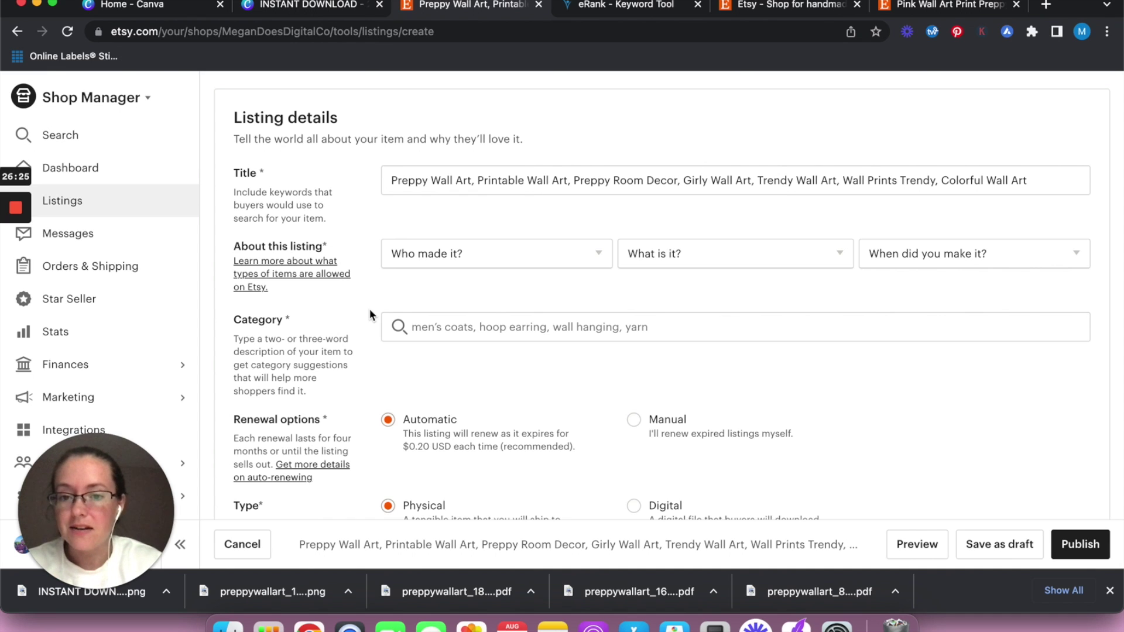
left_click(502, 263)
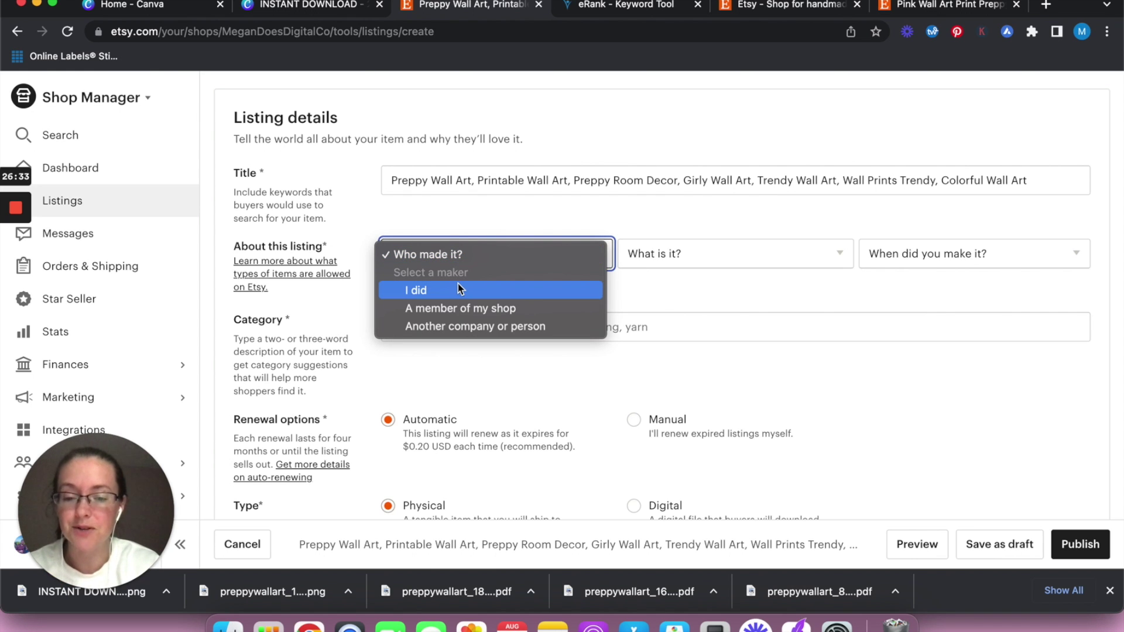
left_click(475, 291)
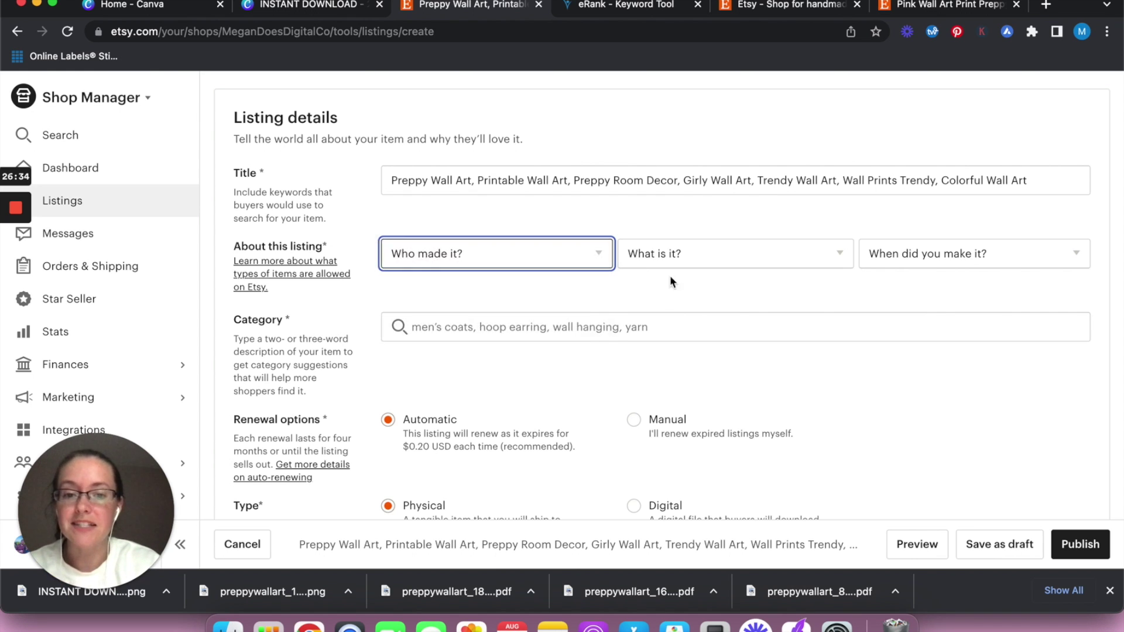
left_click(733, 250)
left_click(721, 292)
left_click(937, 266)
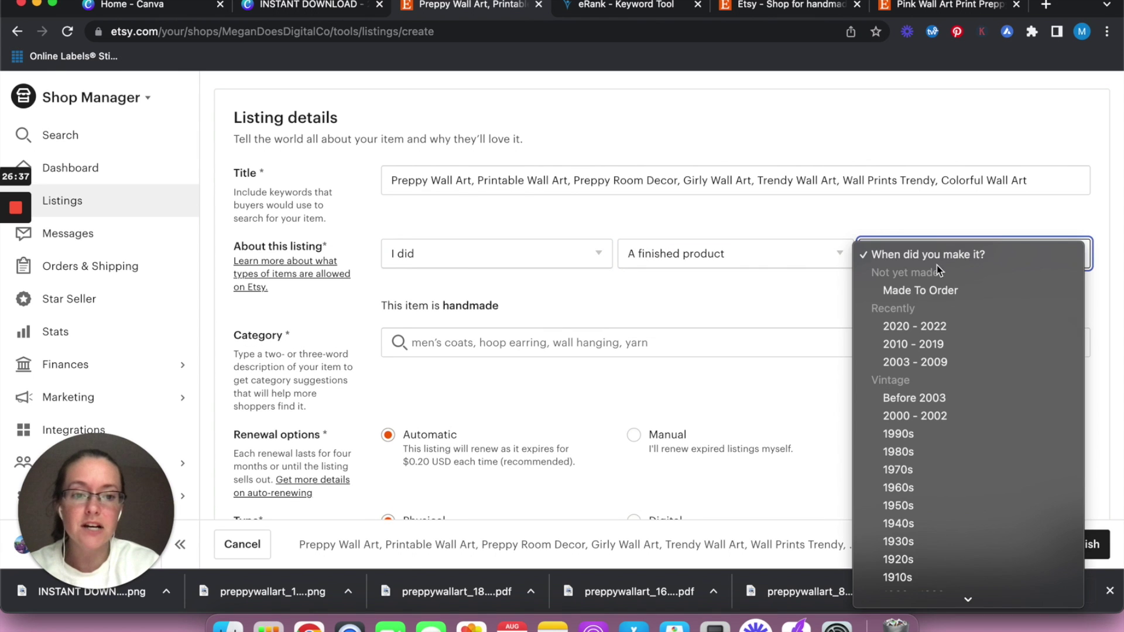
left_click(883, 325)
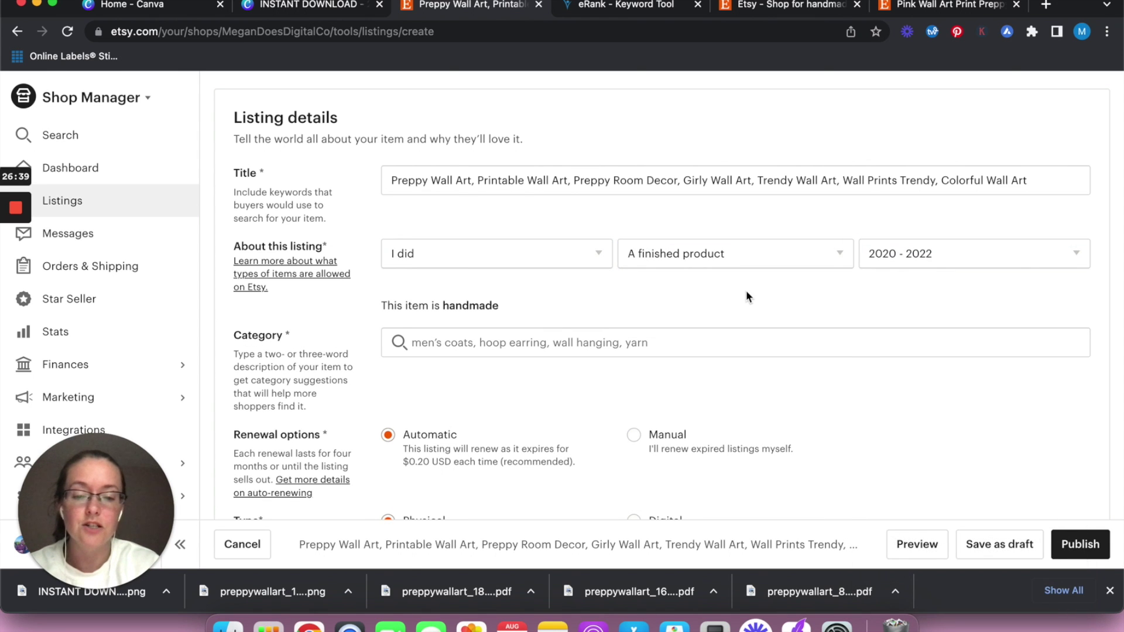
Check the most popular categories in eRank and set the listing category to Digital Prints under Art & Collectibles > Prints.
scroll(746, 297, "down", 2)
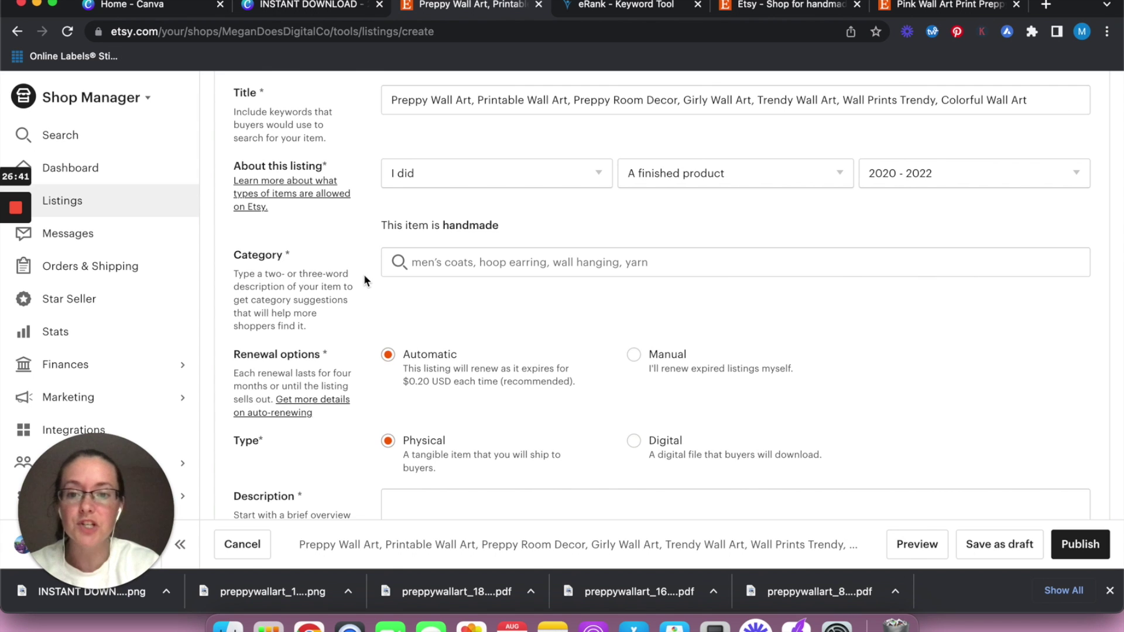
scroll(364, 280, "down", 3)
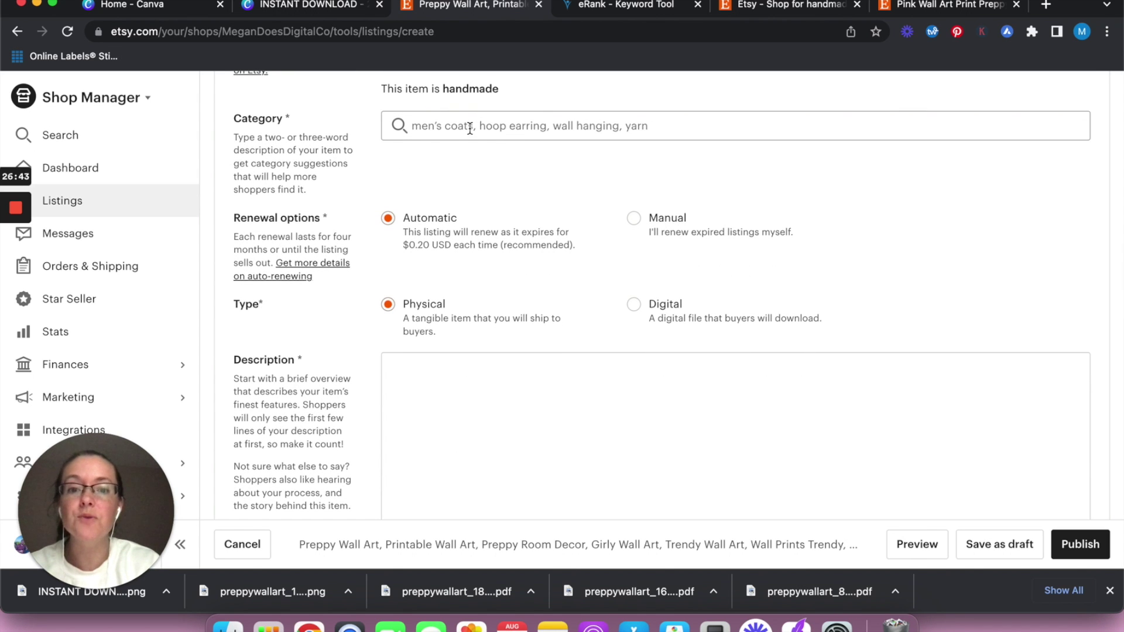
left_click(572, 9)
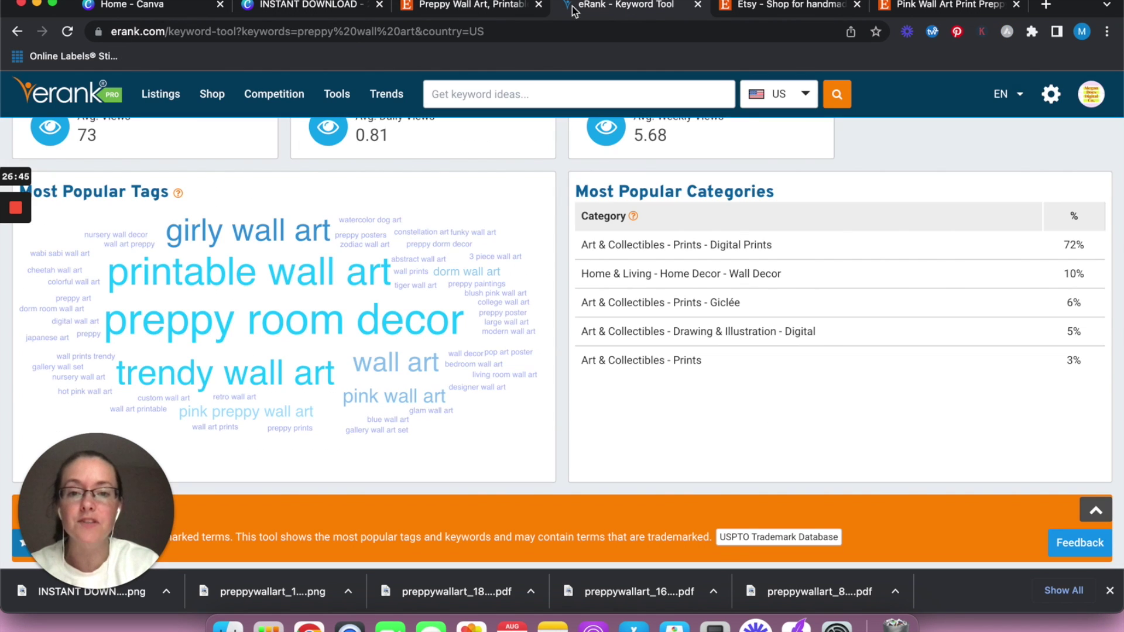
left_click(432, 7)
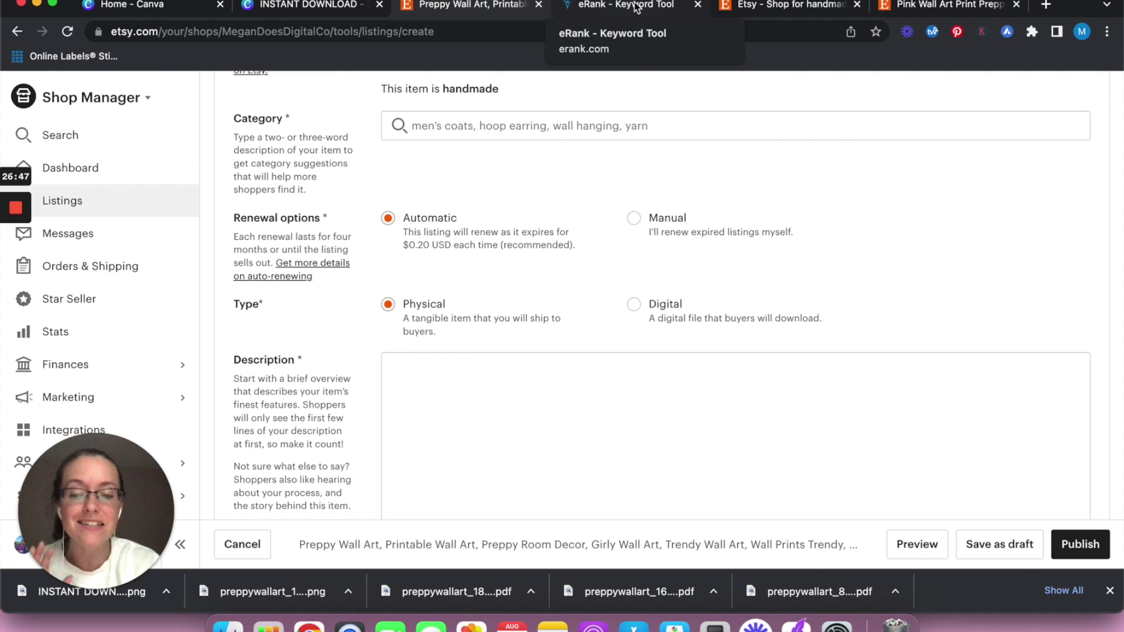
left_click(636, 7)
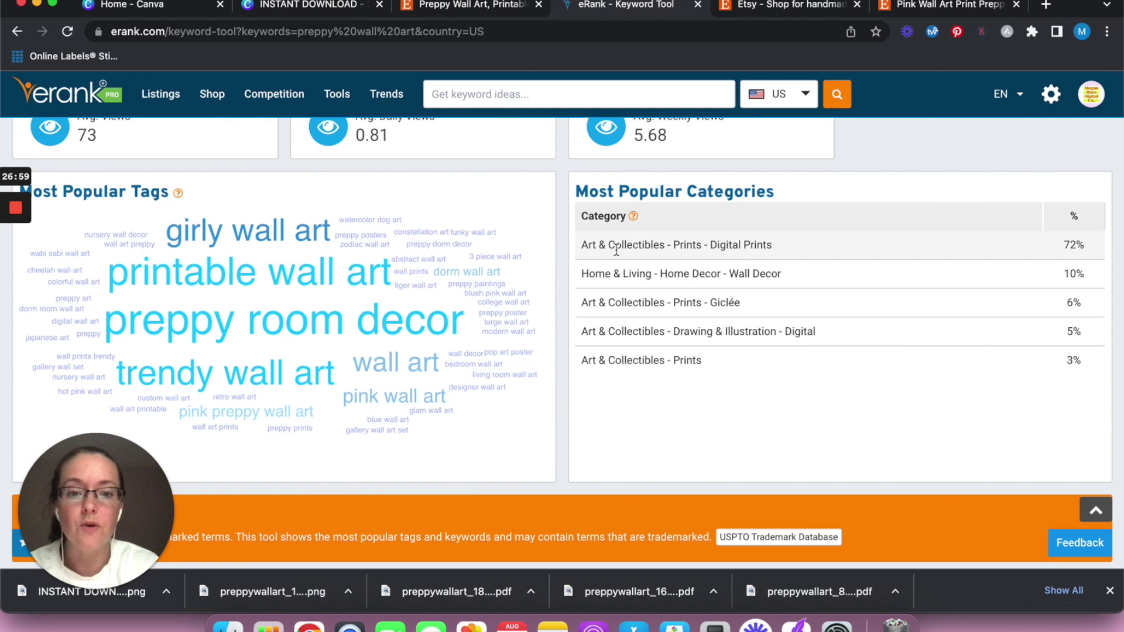
left_click(469, 8)
left_click(590, 124)
type("digital prints")
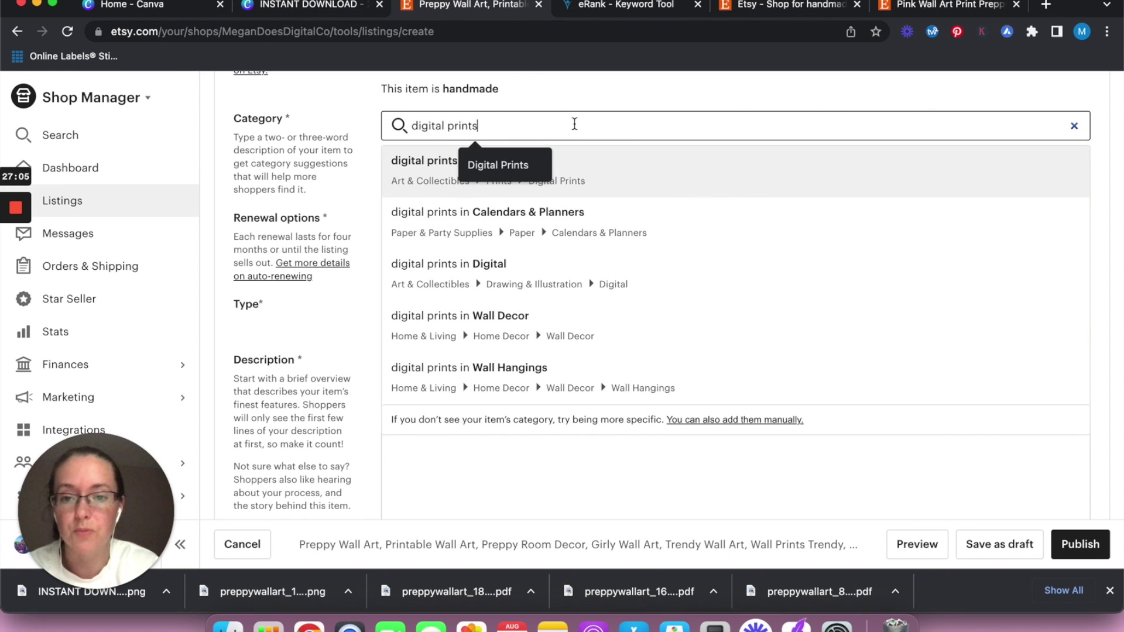
left_click(429, 176)
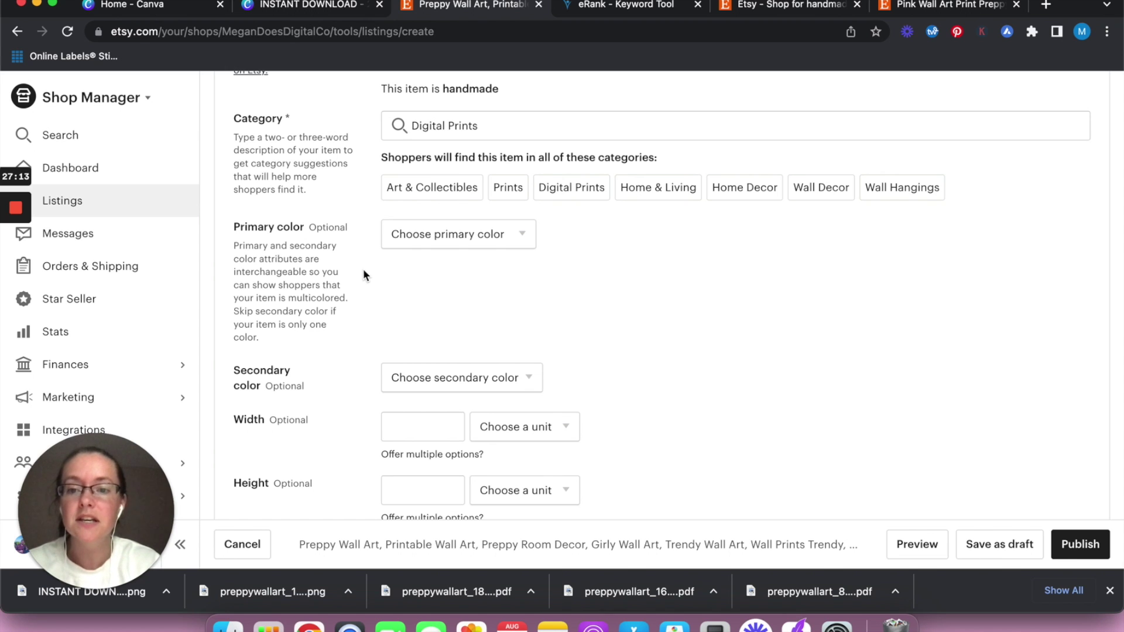
scroll(363, 272, "down", 5)
scroll(363, 272, "up", 3)
scroll(363, 272, "down", 3)
scroll(363, 273, "up", 6)
scroll(363, 274, "down", 9)
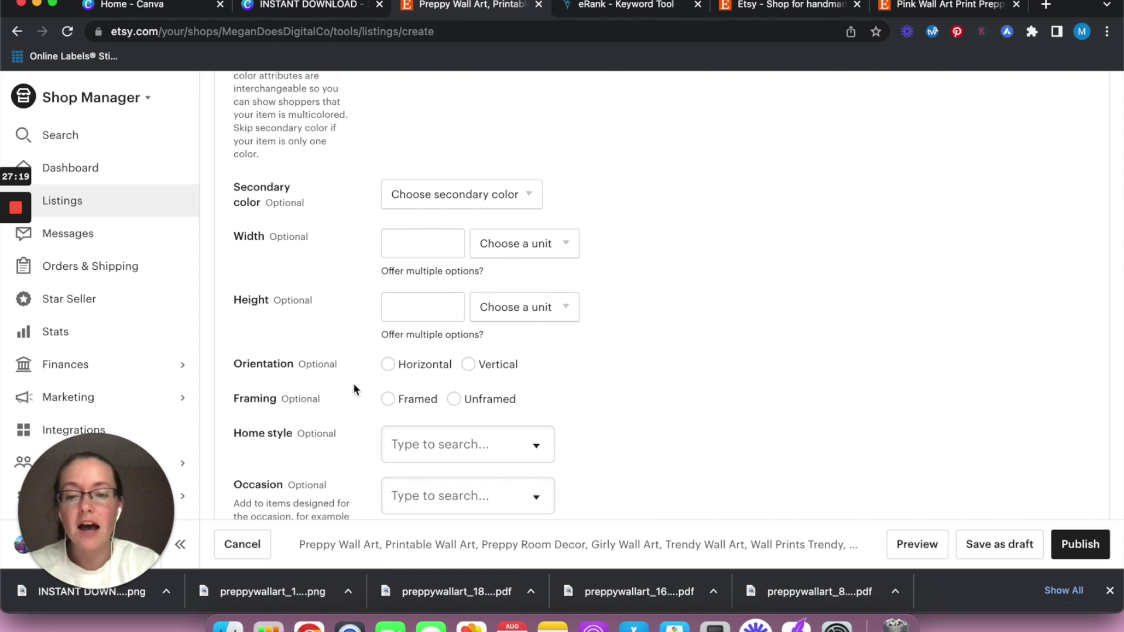
Set the listing's primary color to Pink and its secondary color to Green.
scroll(357, 381, "down", 5)
scroll(364, 366, "down", 5)
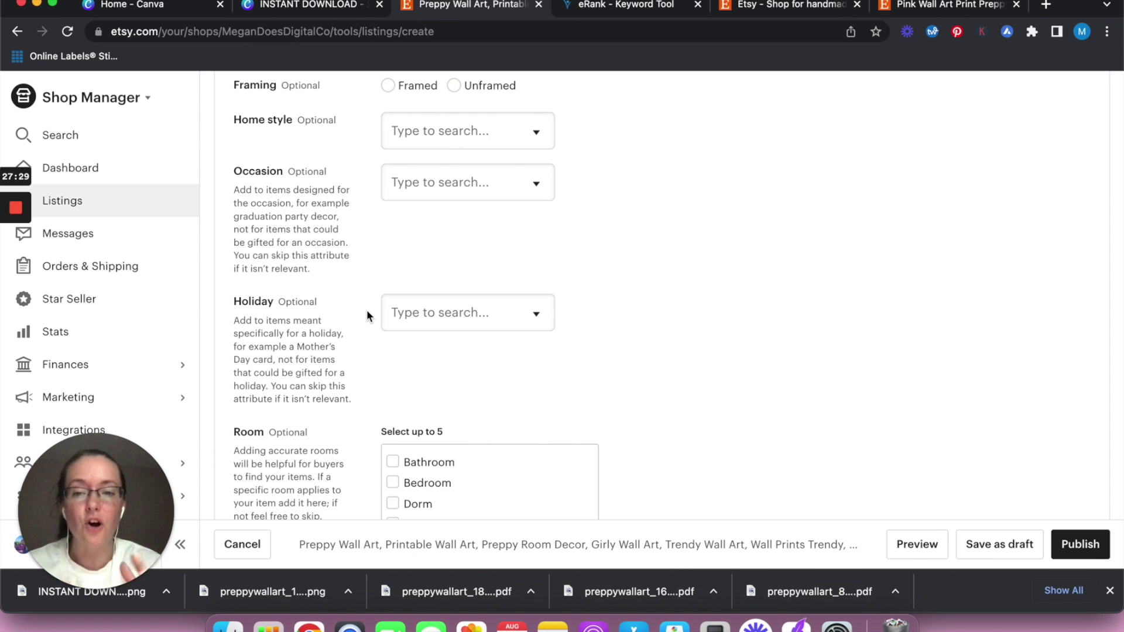
scroll(367, 313, "up", 9)
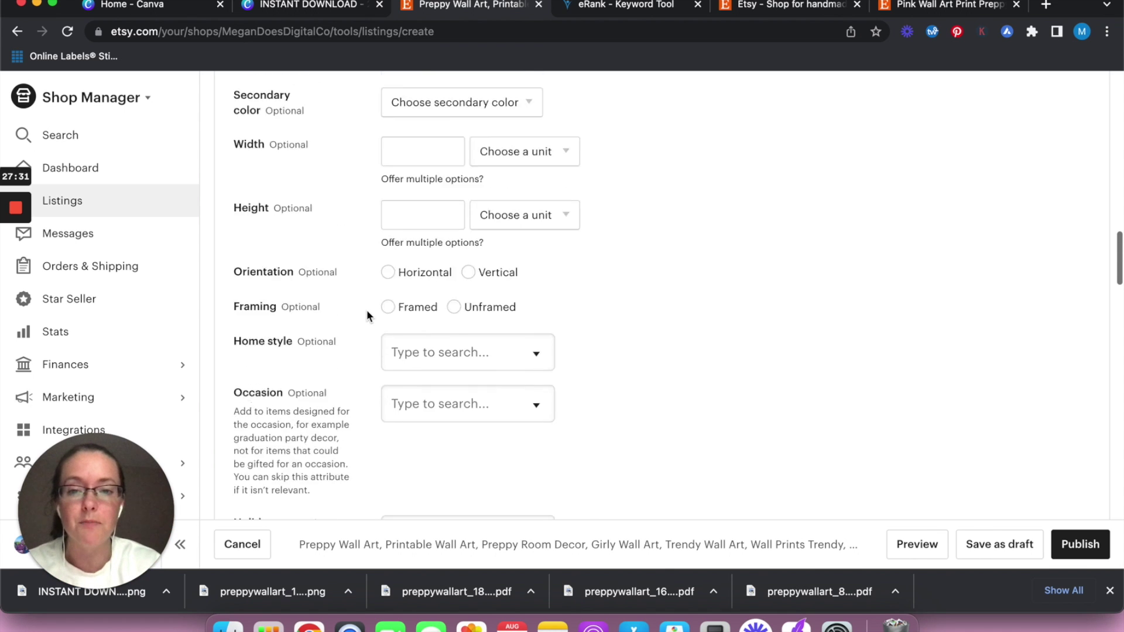
left_click(435, 287)
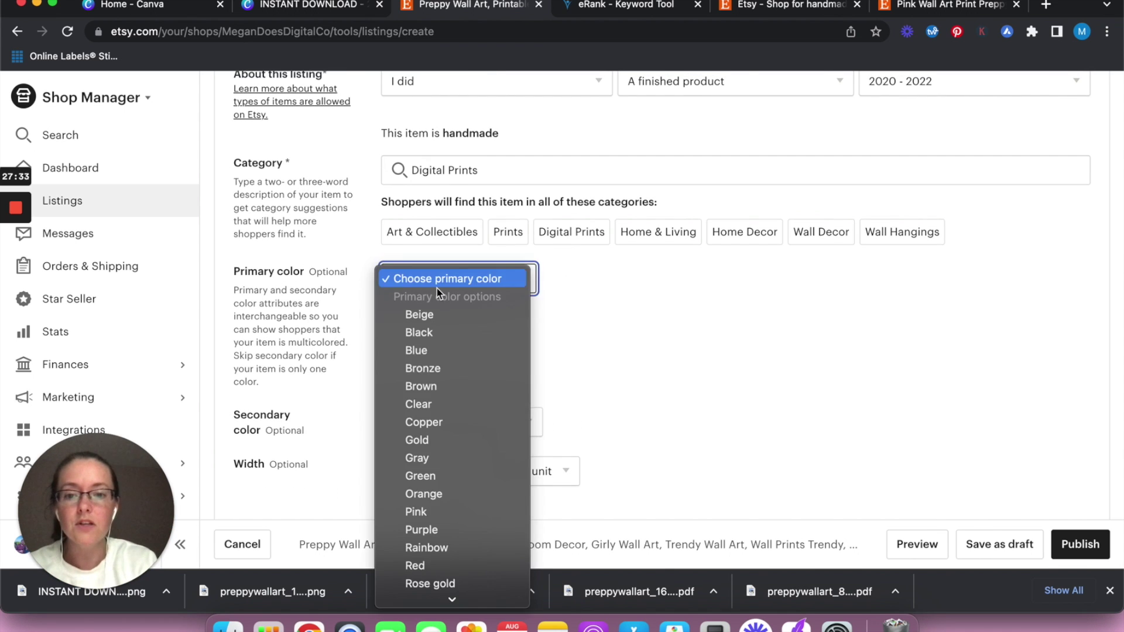
left_click(434, 512)
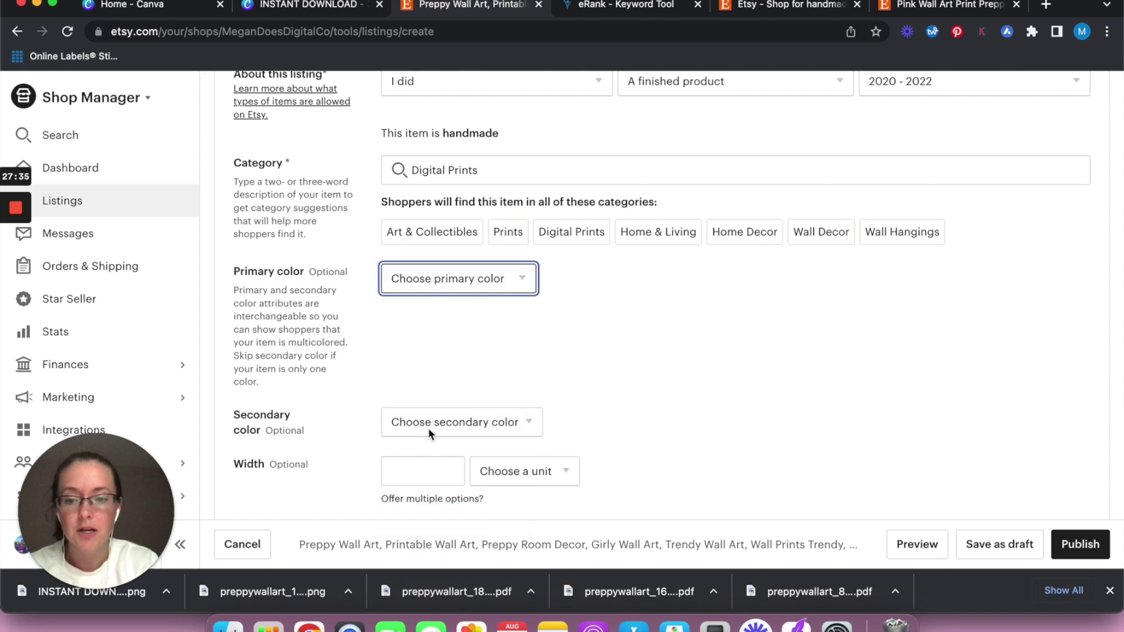
left_click(429, 430)
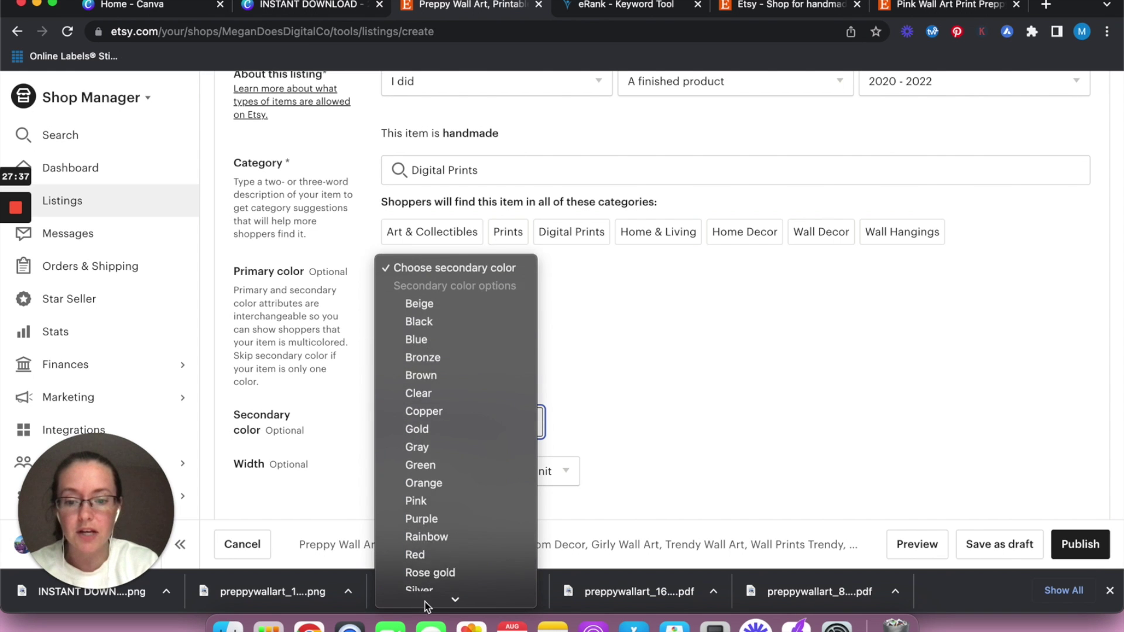
left_click(445, 451)
left_click(375, 368)
Look through the home style options and try Art deco for the listing.
scroll(362, 371, "down", 4)
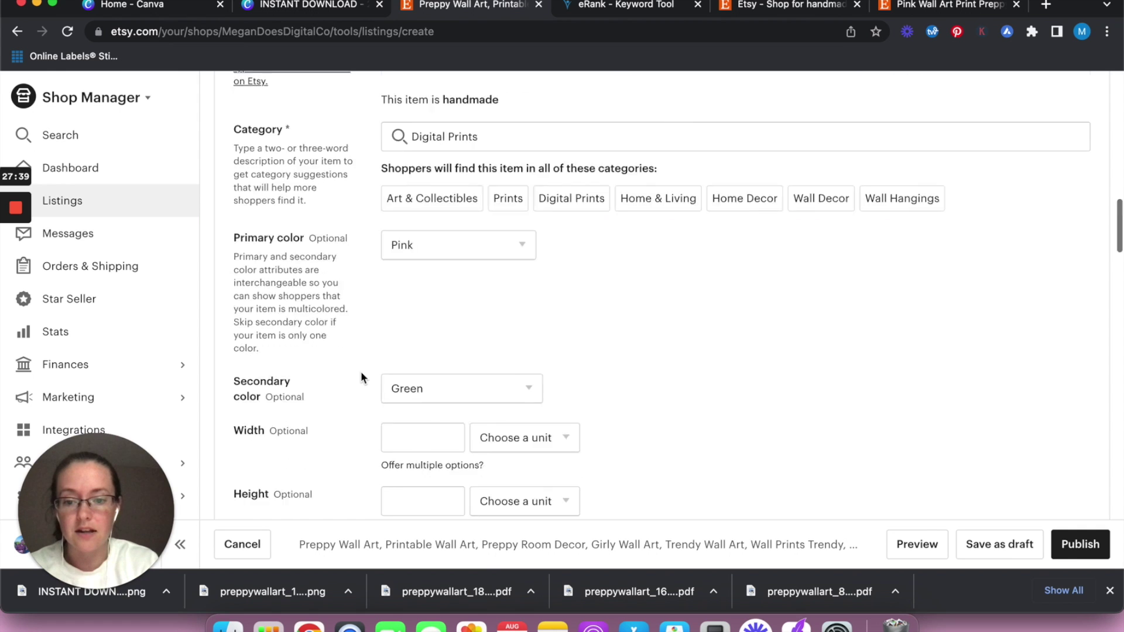
scroll(363, 341, "down", 3)
scroll(353, 286, "down", 2)
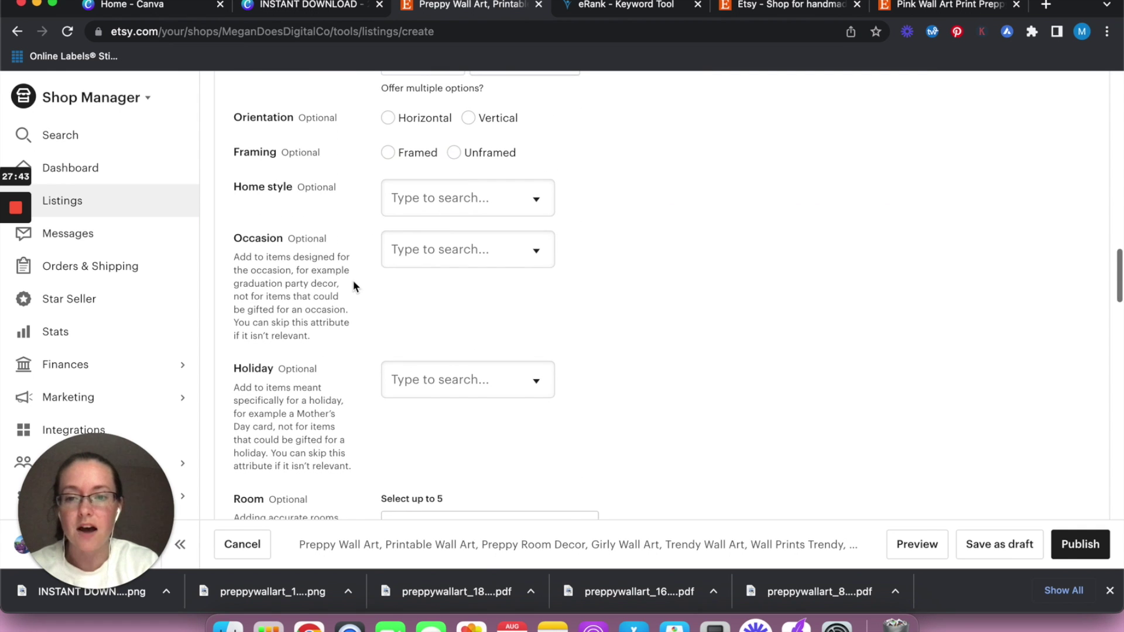
left_click(443, 194)
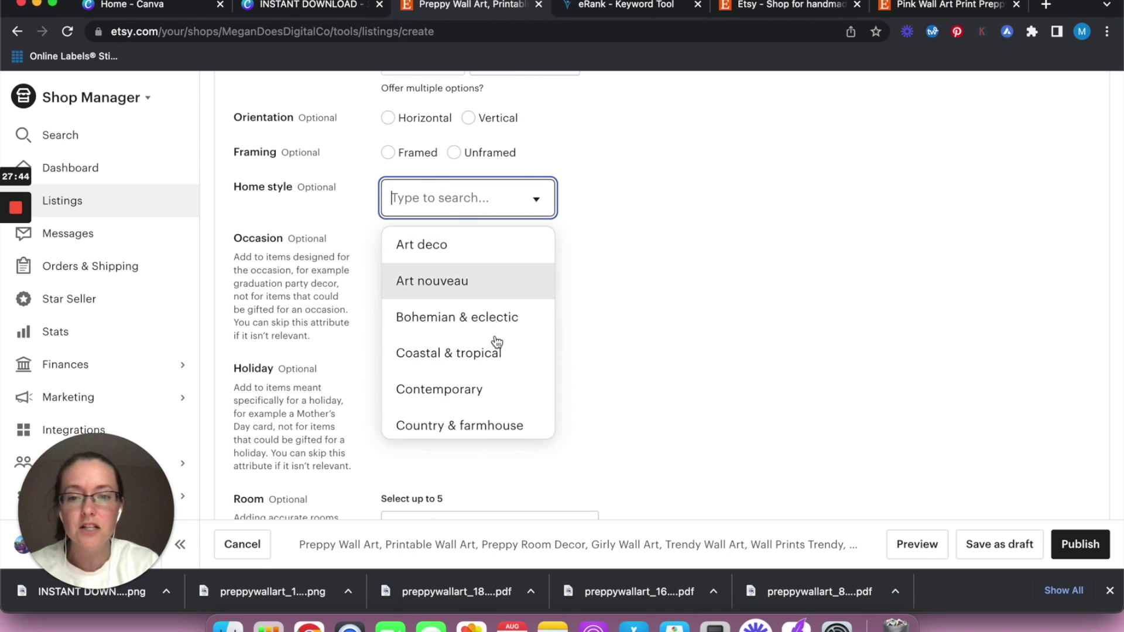
scroll(488, 368, "down", 5)
scroll(488, 368, "down", 5)
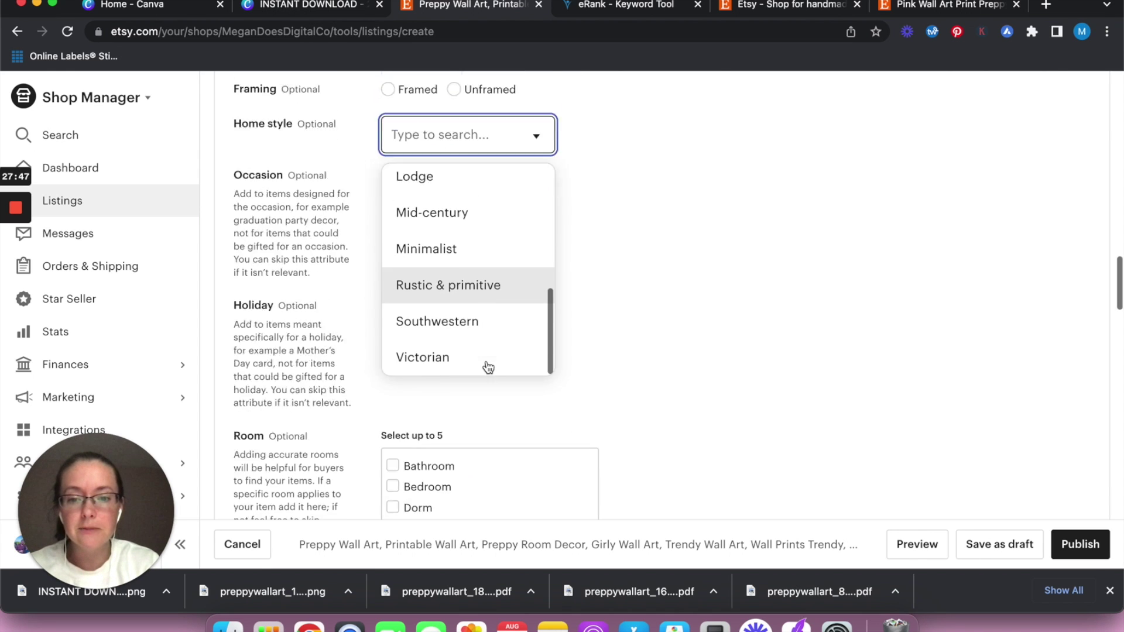
scroll(487, 367, "up", 4)
scroll(491, 290, "up", 5)
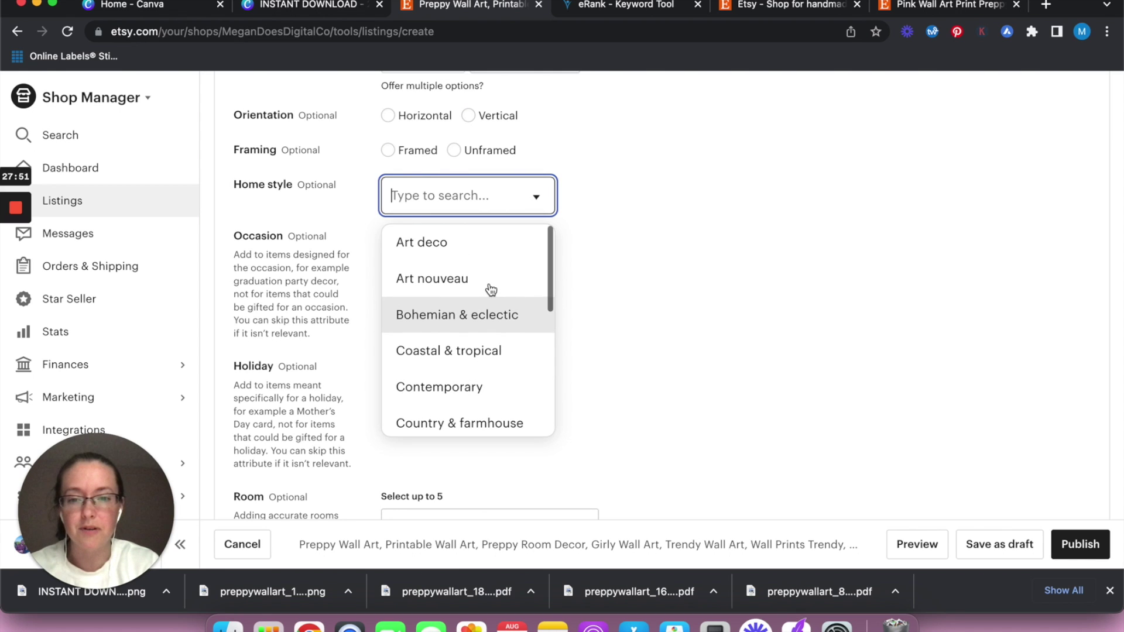
left_click(472, 251)
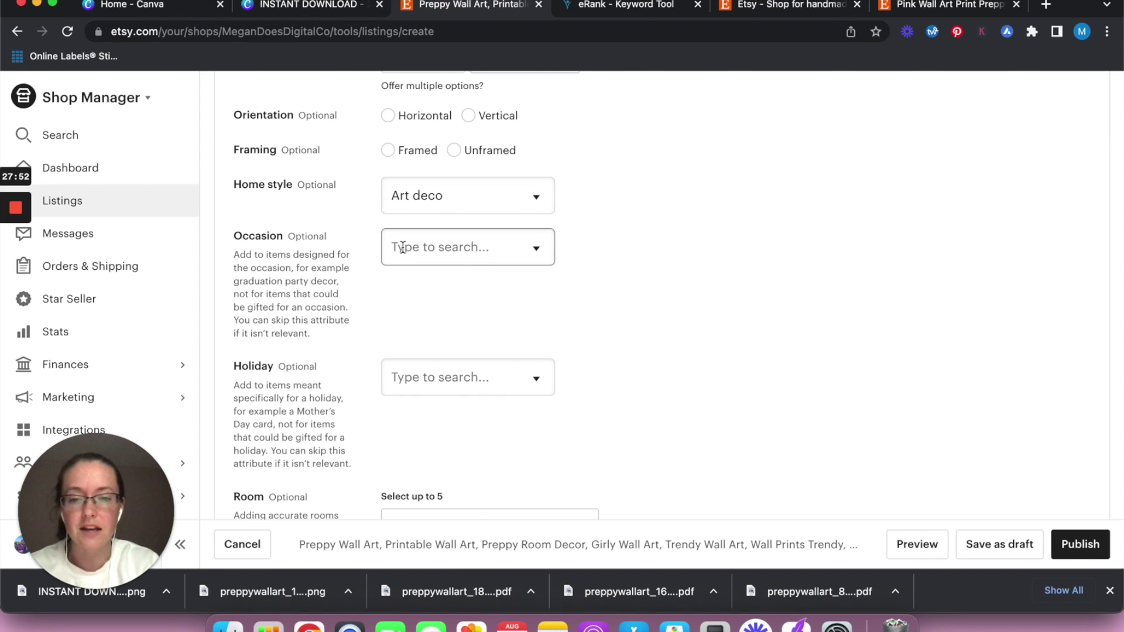
Clear the Art deco choice from the home style attribute and leave it blank.
left_click(454, 195)
left_click(473, 250)
left_click(521, 191)
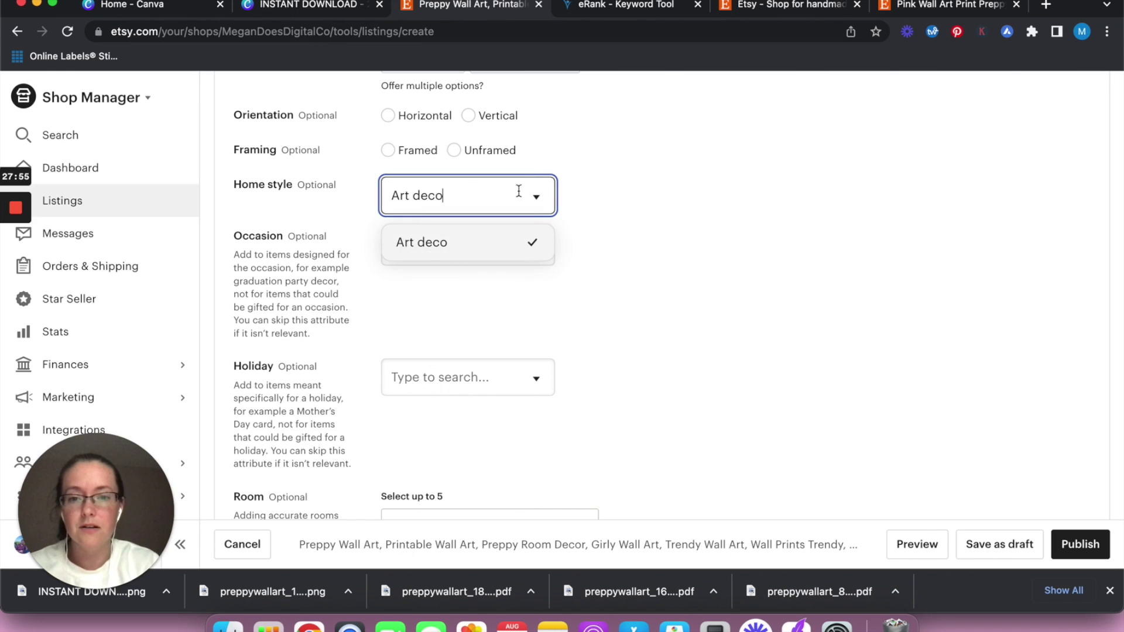
key("BackSpace")
key("BackSpace")
key("BackSpace")
key("BackSpace")
key("BackSpace")
key("BackSpace")
key("BackSpace")
key("BackSpace")
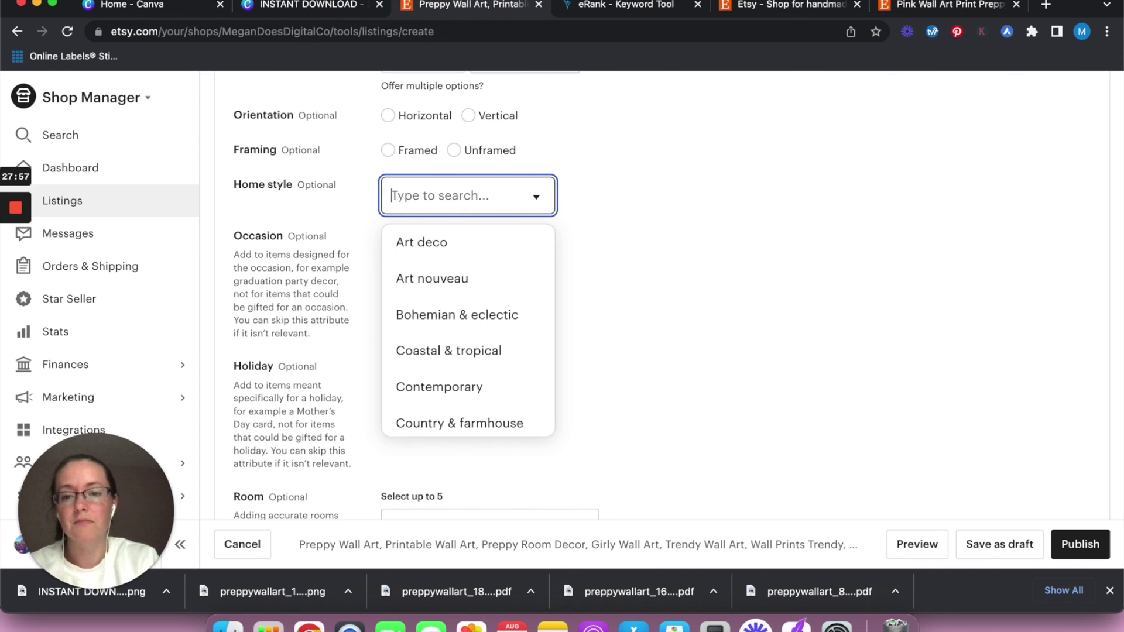
left_click(371, 264)
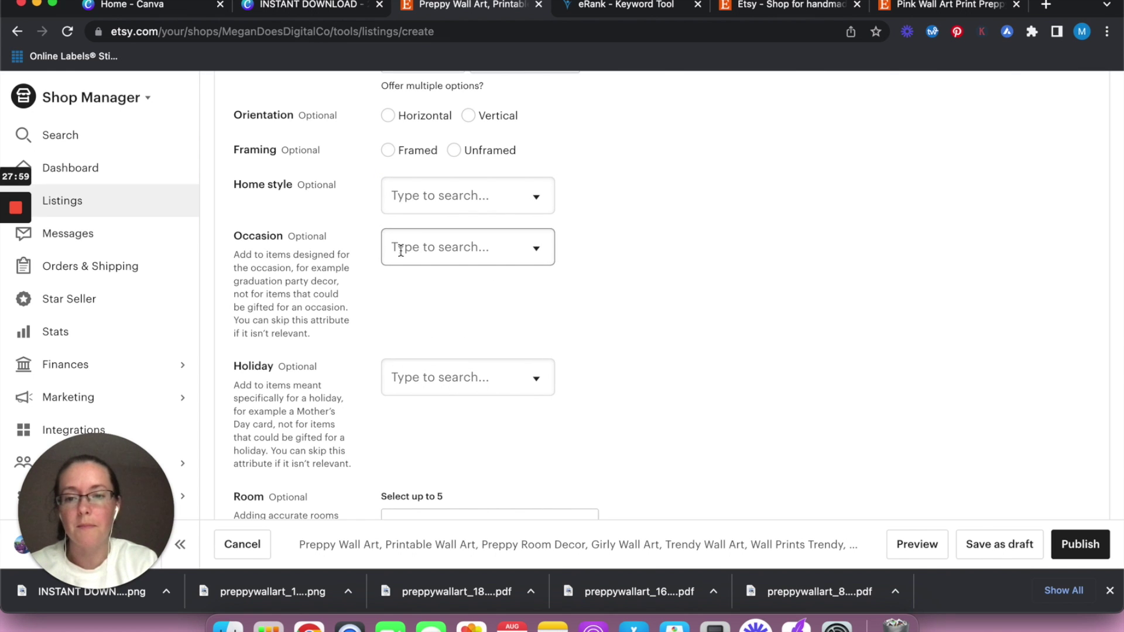
Select Dorm, Bedroom, Bathroom and Office as the rooms for the listing.
scroll(368, 252, "down", 5)
scroll(369, 256, "down", 3)
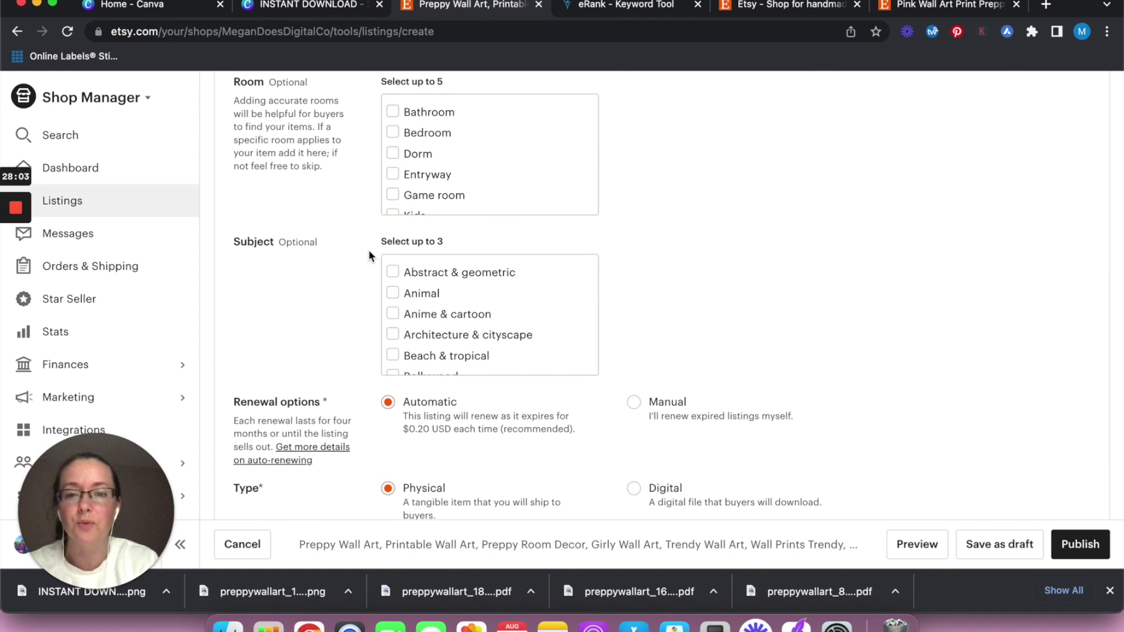
left_click(389, 153)
left_click(392, 134)
left_click(391, 112)
scroll(387, 114, "down", 5)
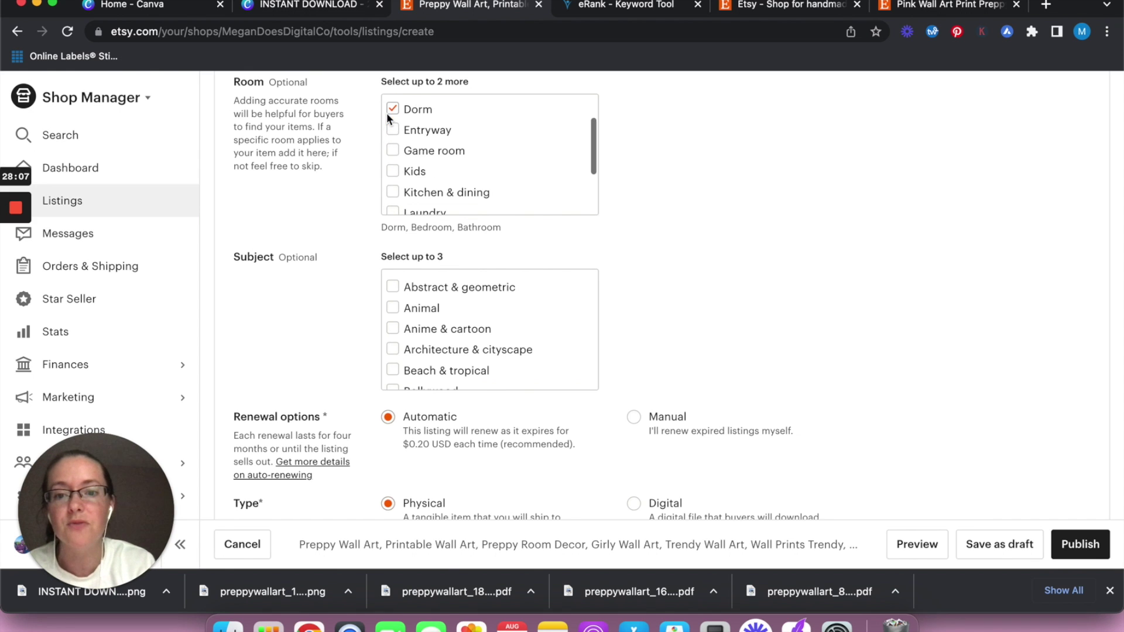
scroll(461, 162, "down", 3)
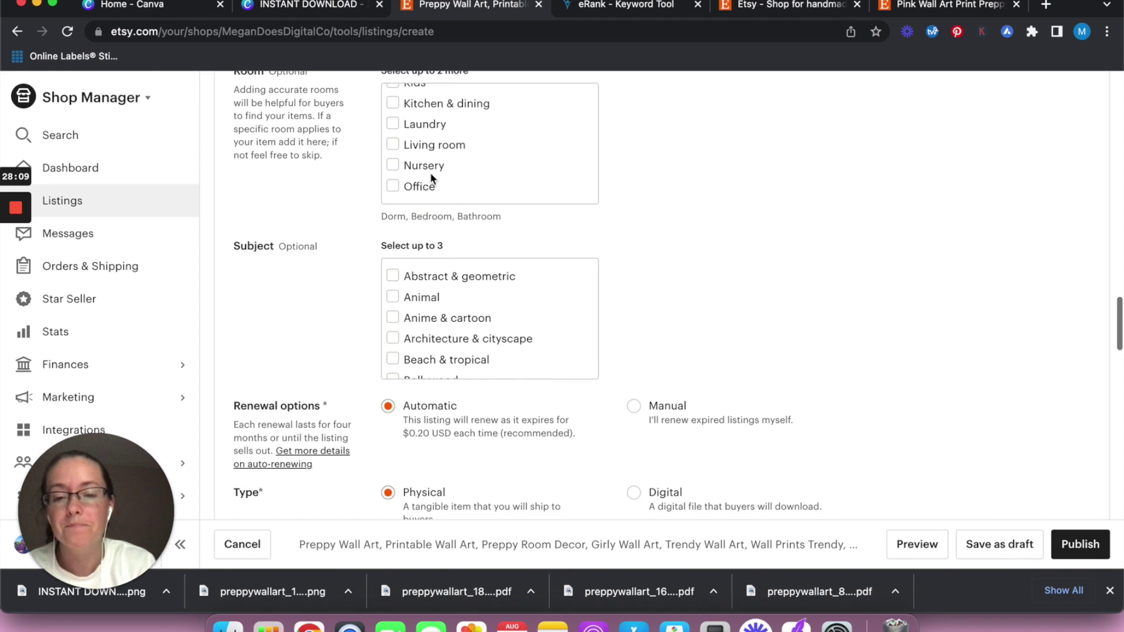
left_click(399, 182)
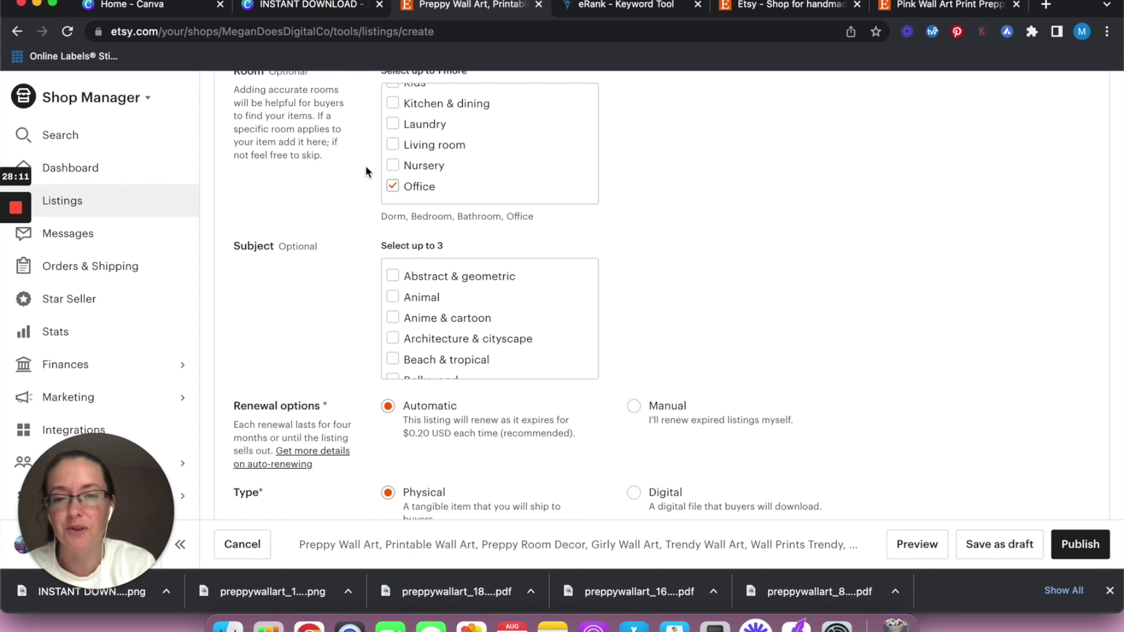
Select the Abstract & geometric subject and set the listing type to Digital.
scroll(366, 171, "down", 3)
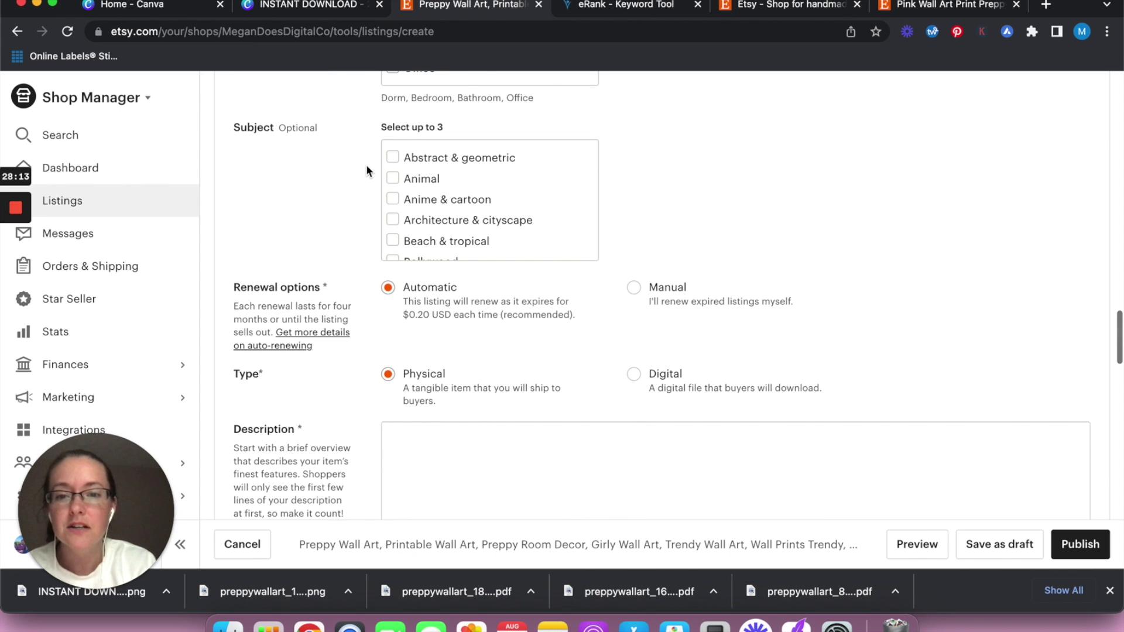
left_click(395, 154)
scroll(449, 209, "down", 1)
scroll(450, 209, "down", 5)
scroll(450, 212, "down", 6)
scroll(452, 209, "down", 5)
scroll(516, 215, "down", 5)
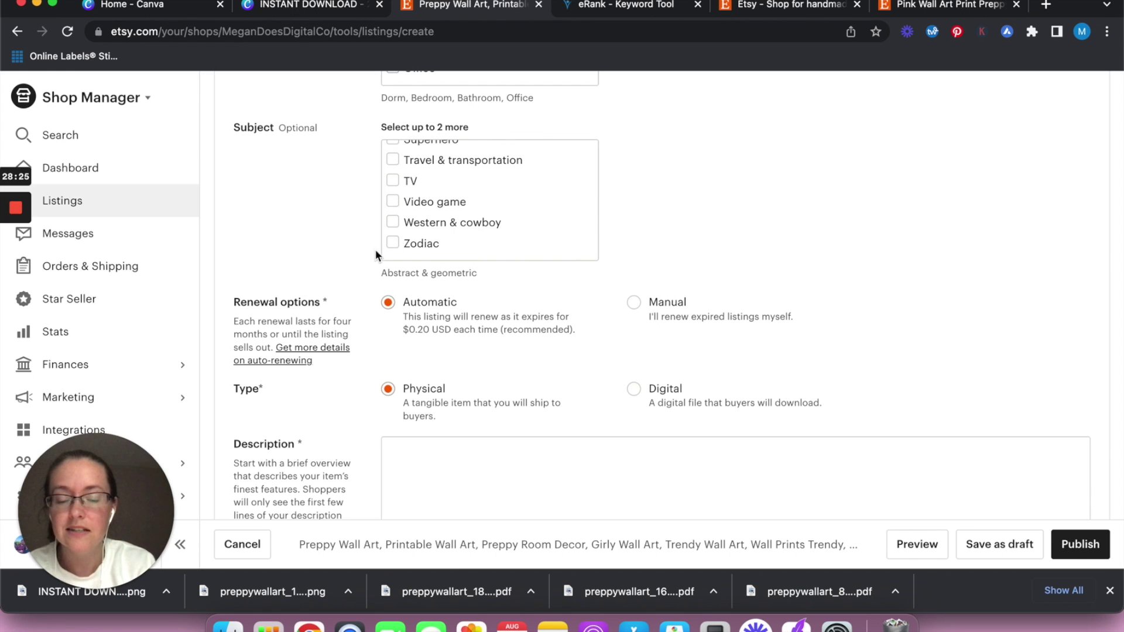
scroll(365, 259, "down", 3)
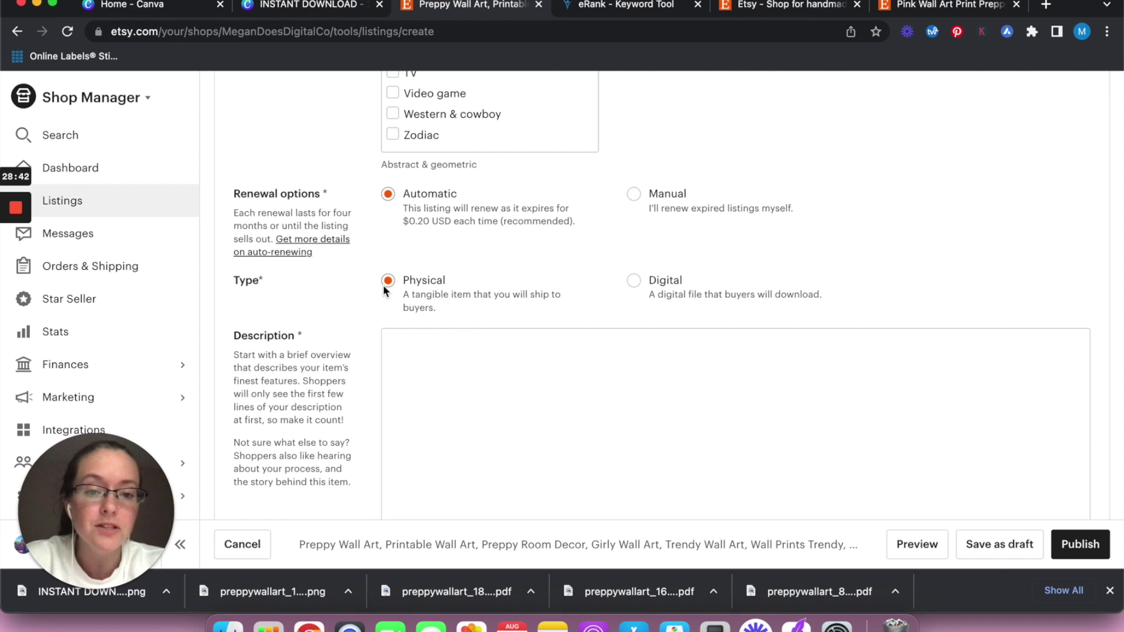
left_click(633, 280)
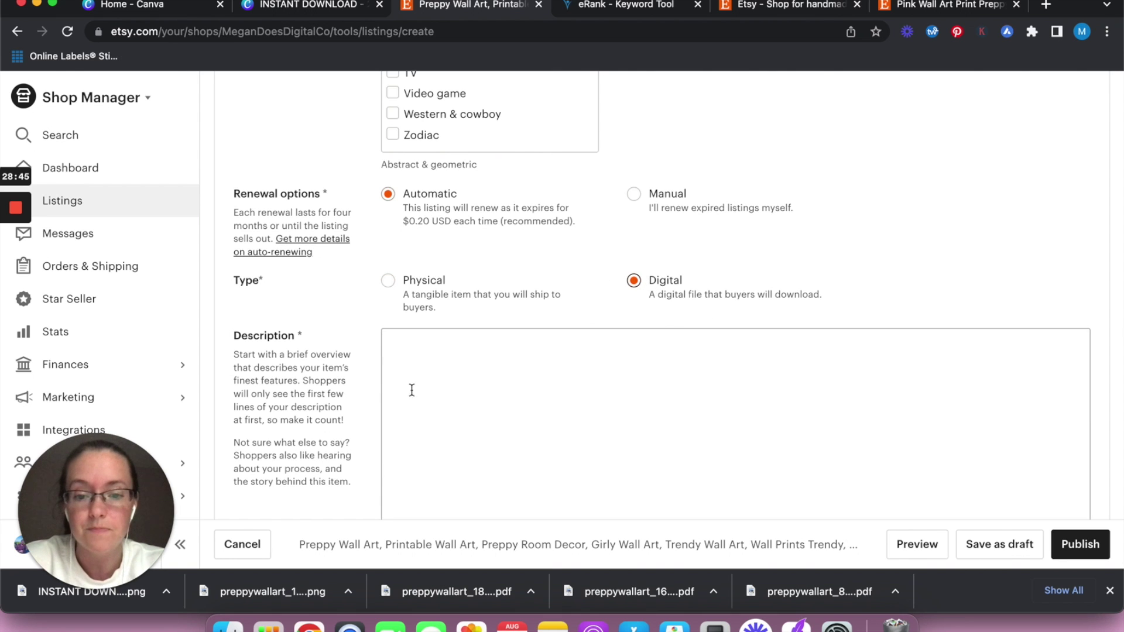
Begin the description with "*This listing is for a digital download ONLY - no prints and/or items will be mailed to you!*" and a blank line.
scroll(367, 388, "down", 3)
scroll(368, 388, "down", 2)
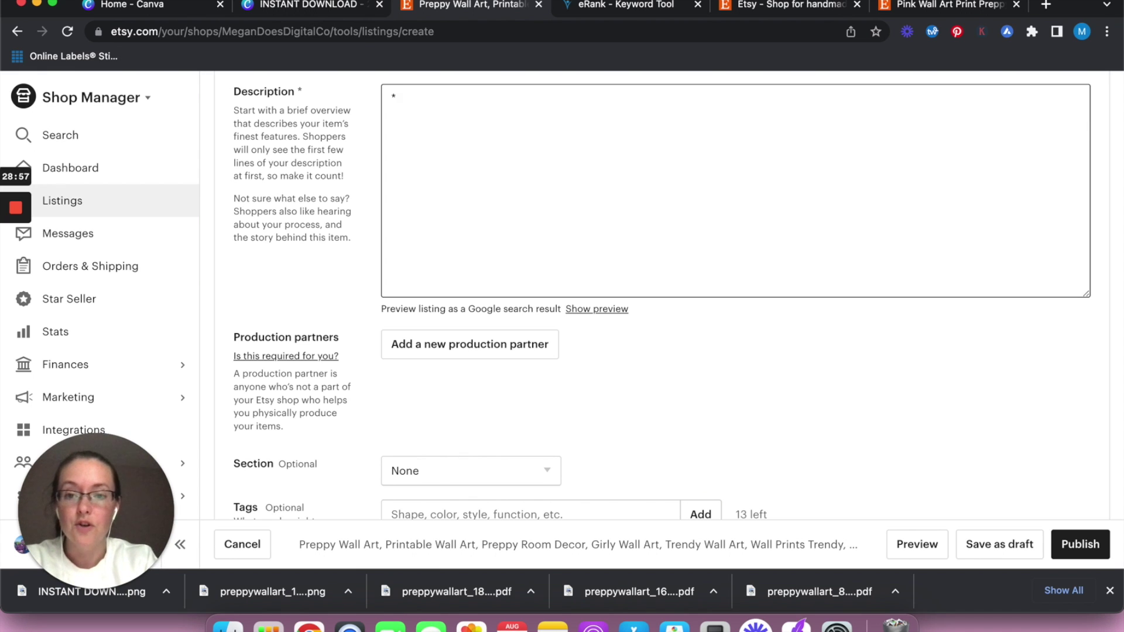
type("This listing is for a digital do")
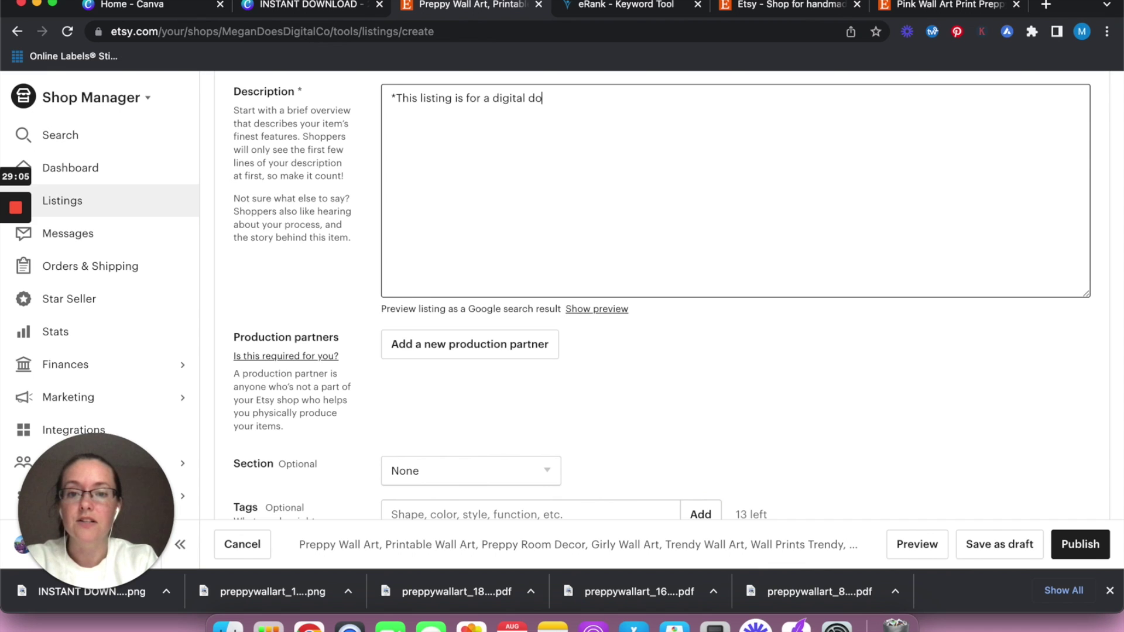
type("wnload ONLY - no prints and/or items will be mailed to you!*")
key("Return")
key("Return")
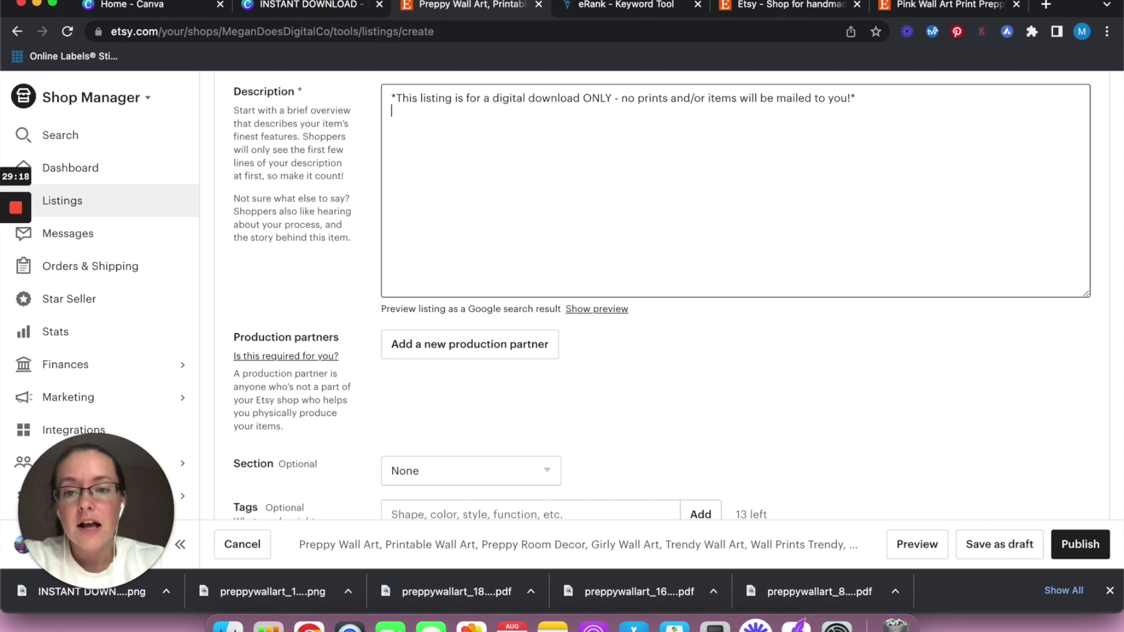
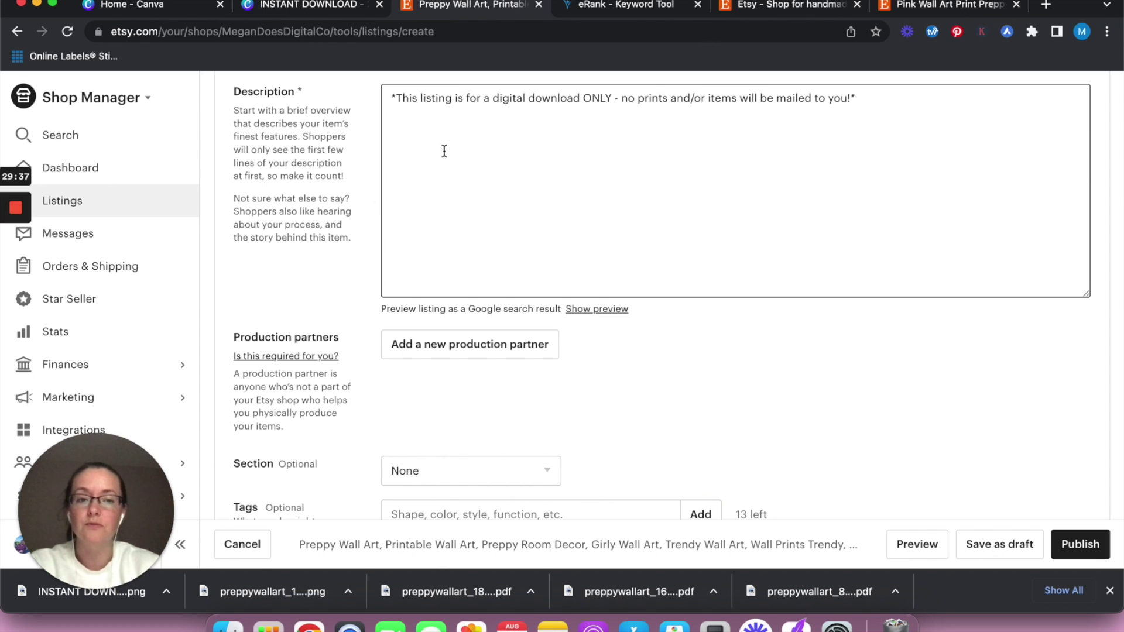
Read the full description of the competing Pink Wall Art Print listing for its sizing, download and printing sections.
left_click(935, 12)
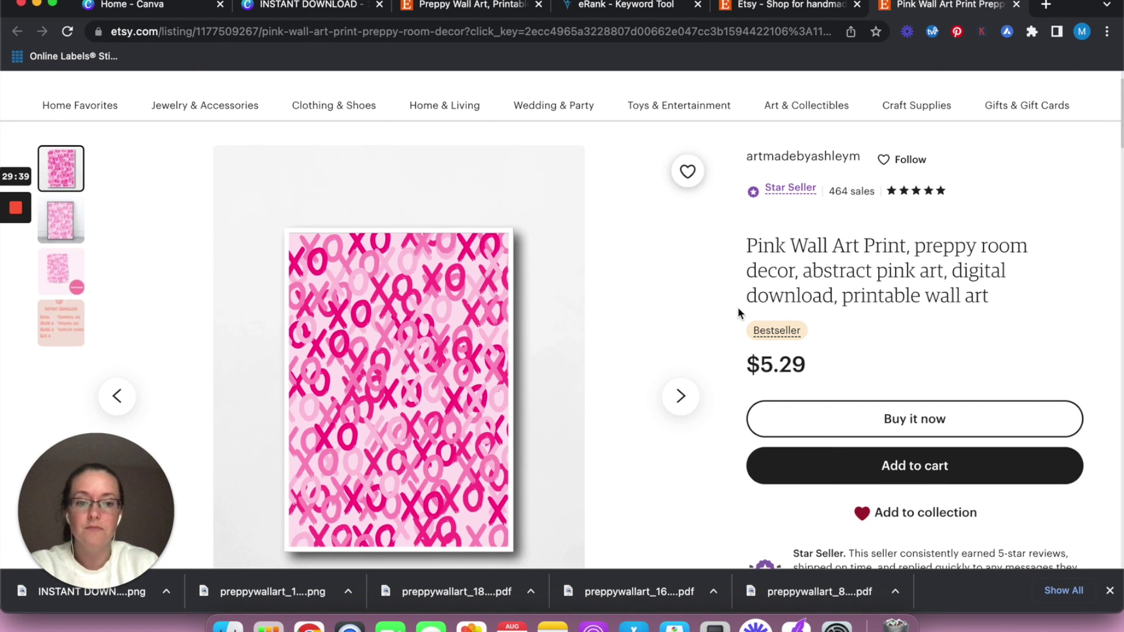
scroll(738, 307, "down", 10)
left_click(886, 324)
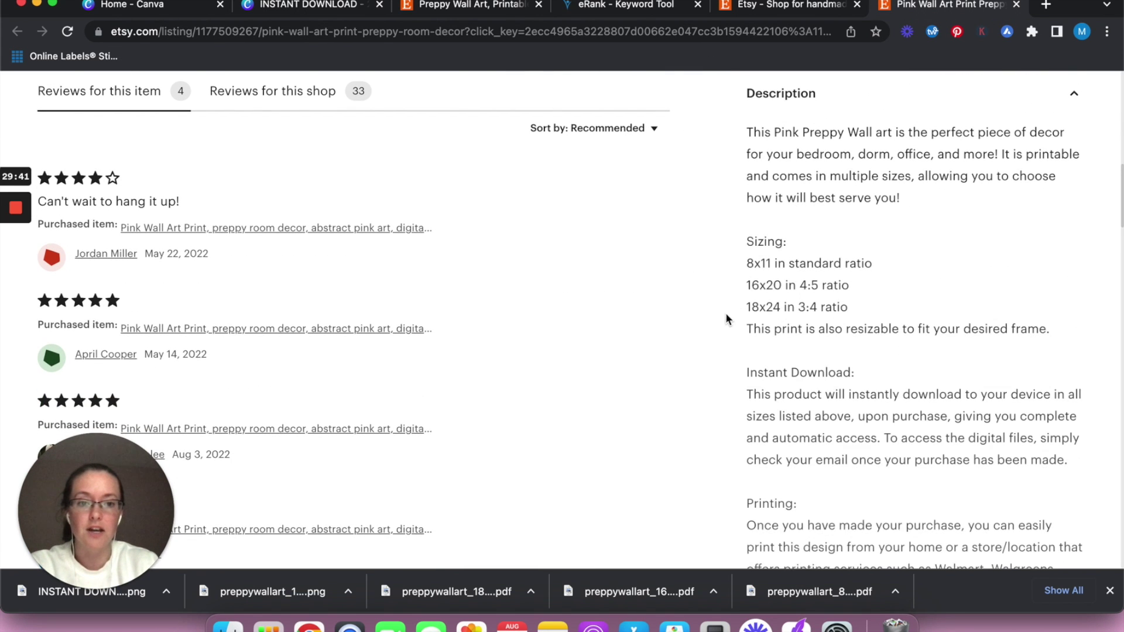
scroll(726, 318, "down", 5)
scroll(726, 318, "up", 2)
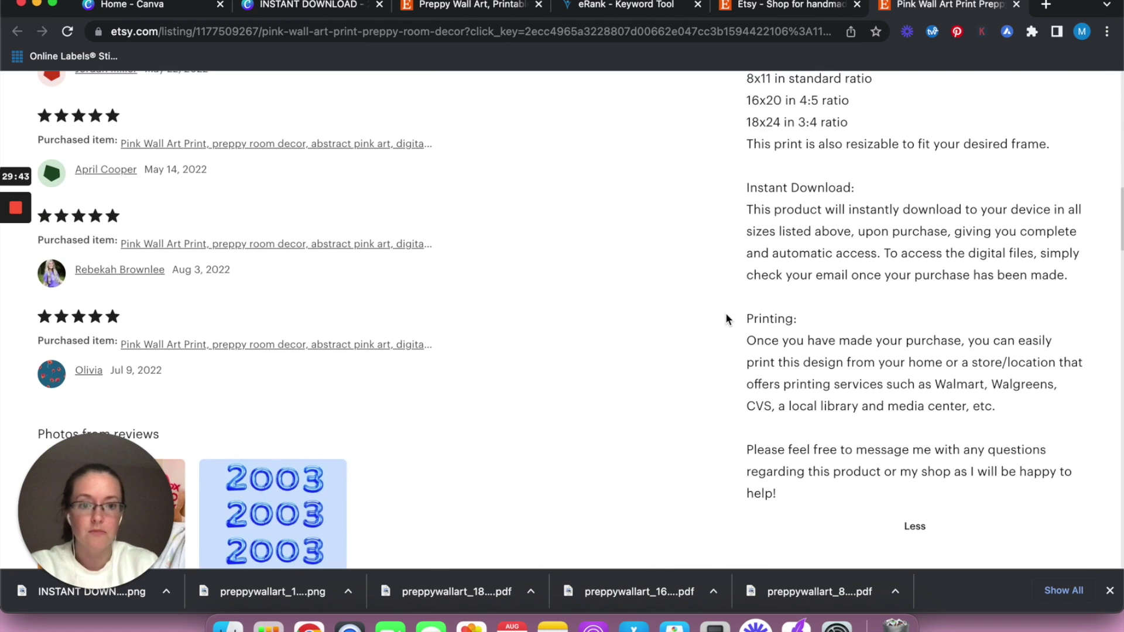
scroll(726, 319, "up", 4)
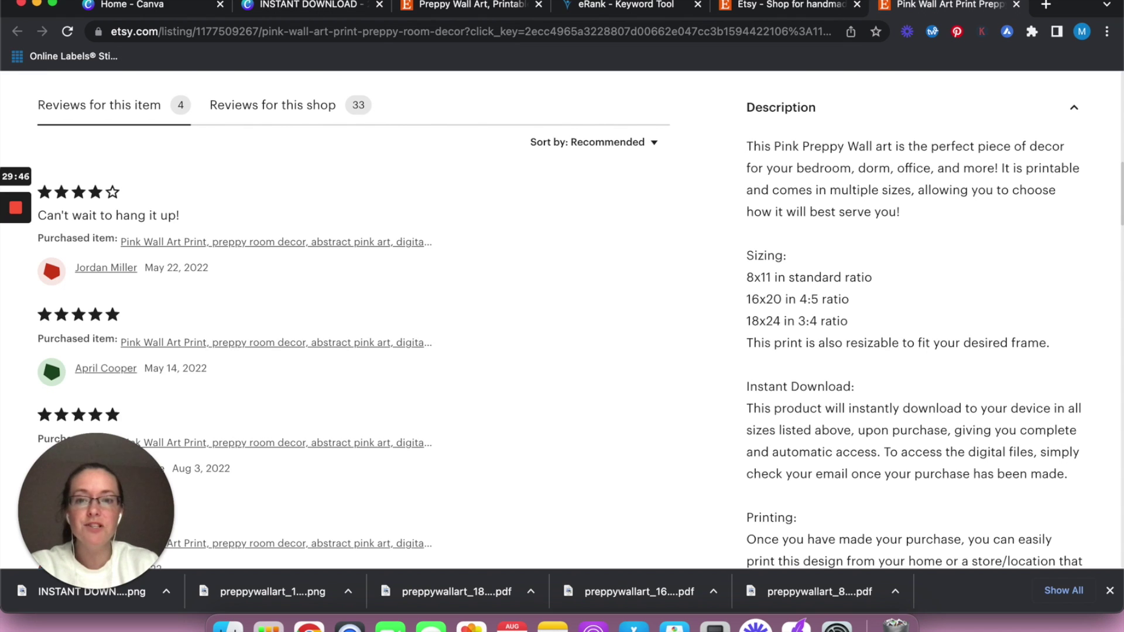
Return to the listing draft and add the heading "WHAT'S INCLUDED:" below the digital download notice in the description.
left_click(439, 15)
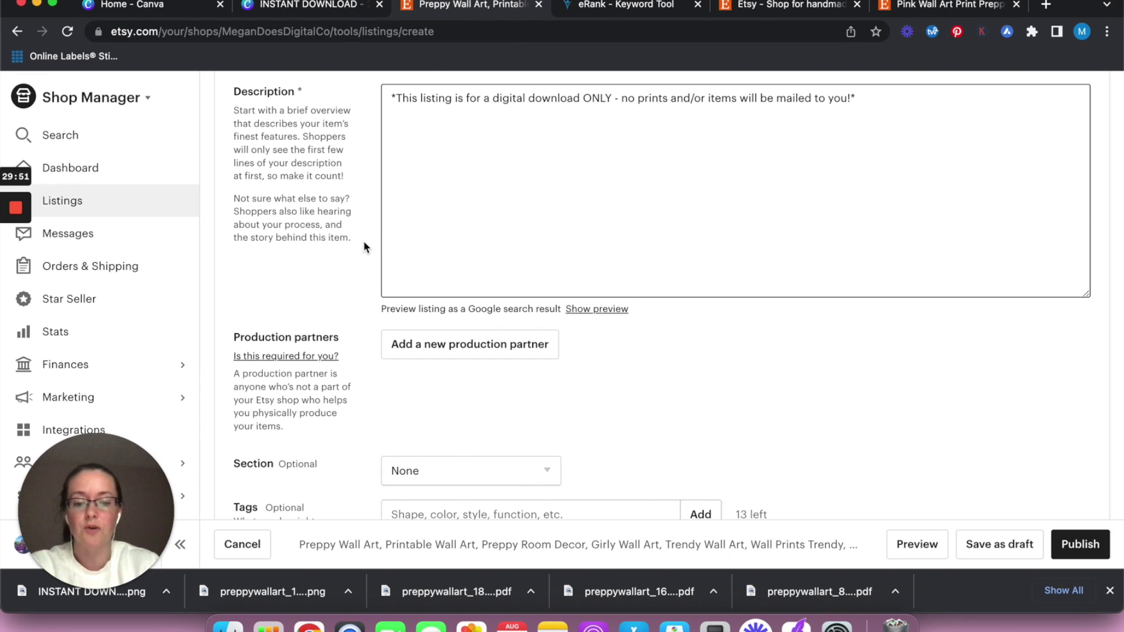
type("WHAT'S INCLUDED?")
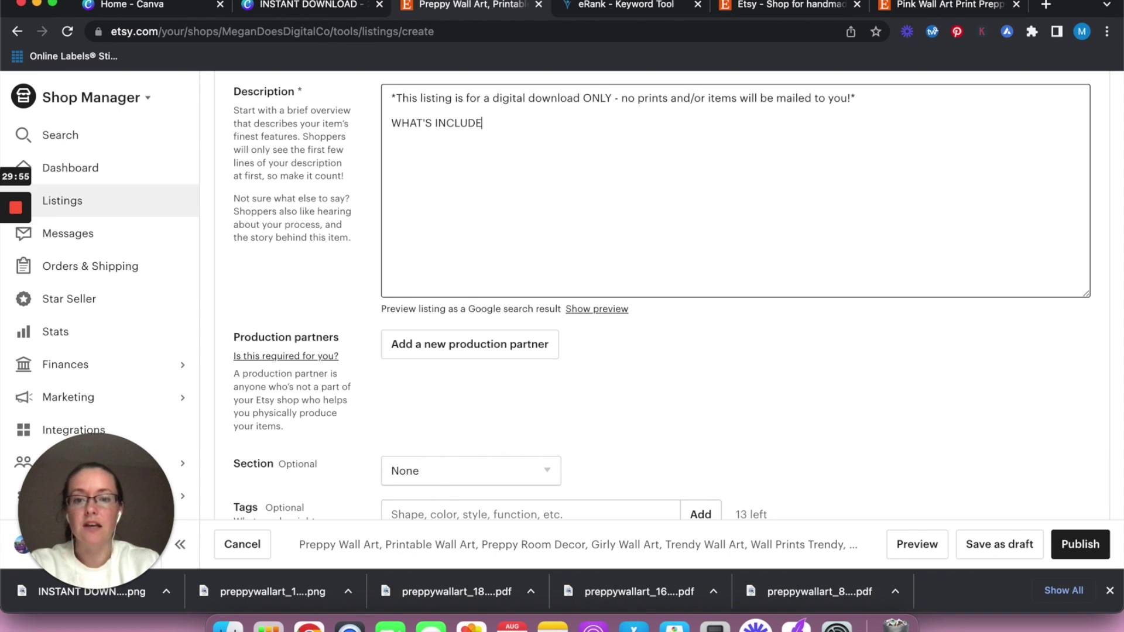
key("BackSpace")
type(":")
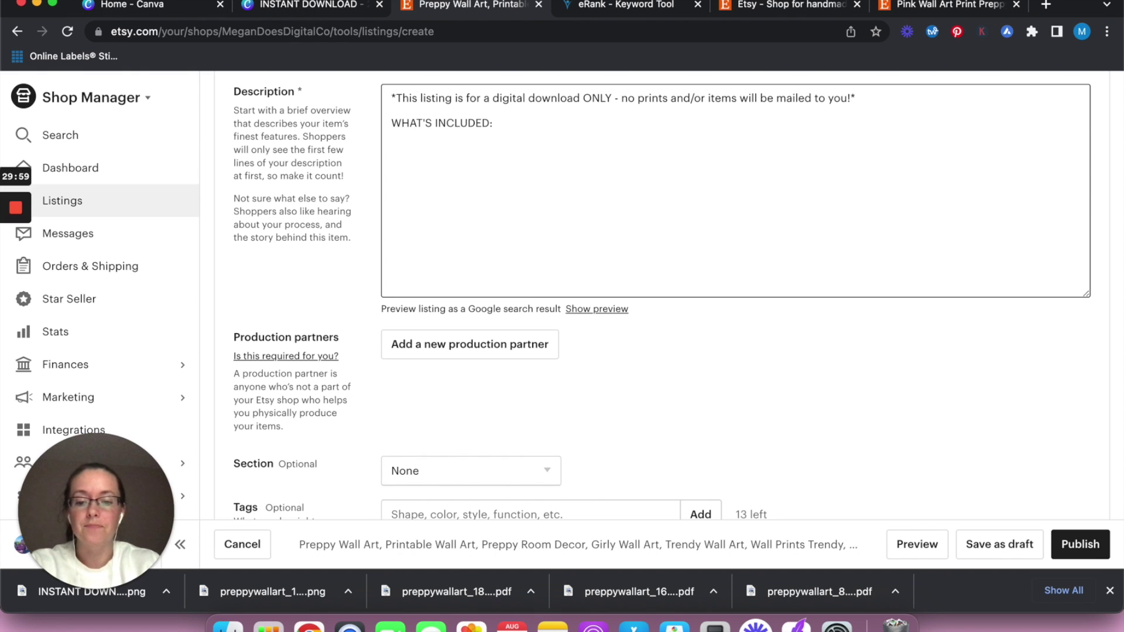
Add the line "Three (3) sizes are included with this listing" under the WHAT'S INCLUDED heading.
type("THREE")
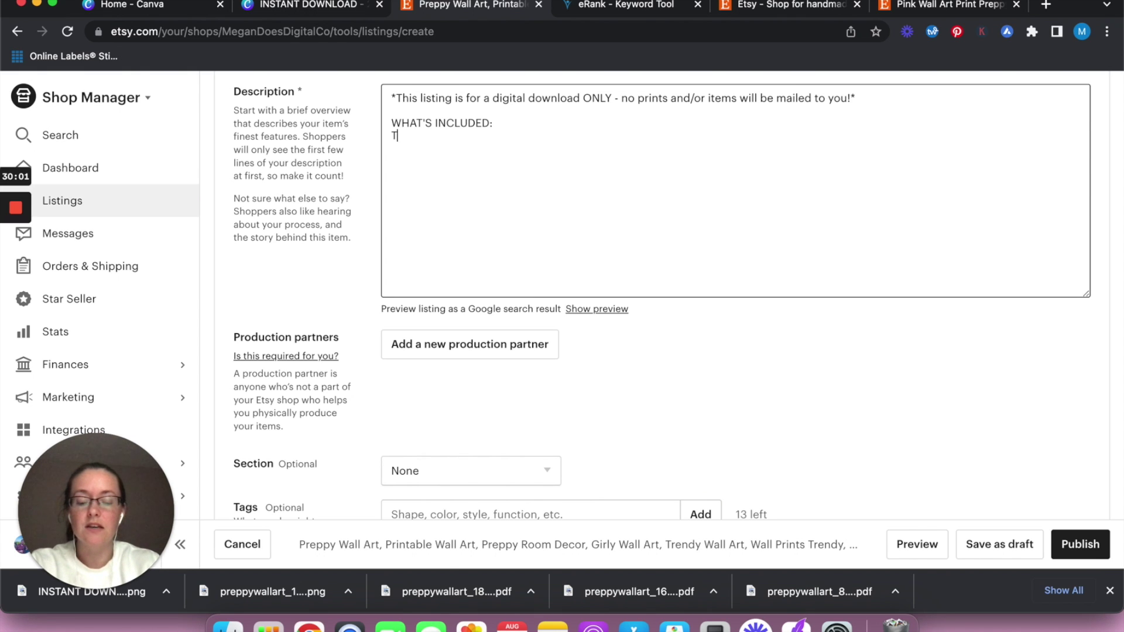
key("BackSpace")
key("BackSpace")
key("BackSpace")
key("BackSpace")
key("Caps_Lock")
type("hree ")
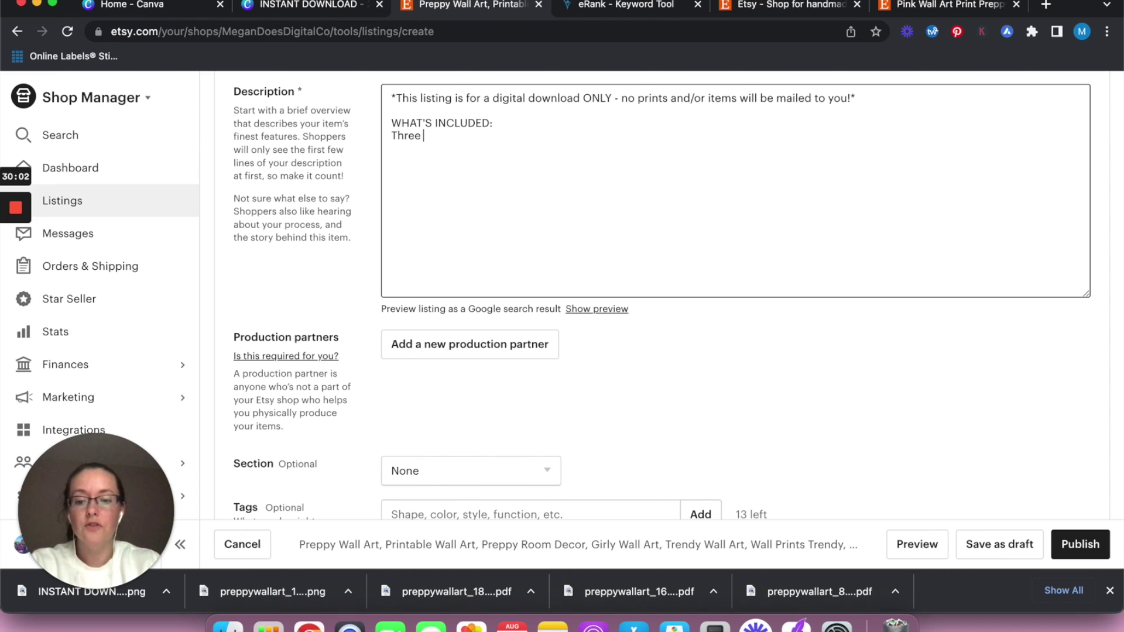
type("(3) size")
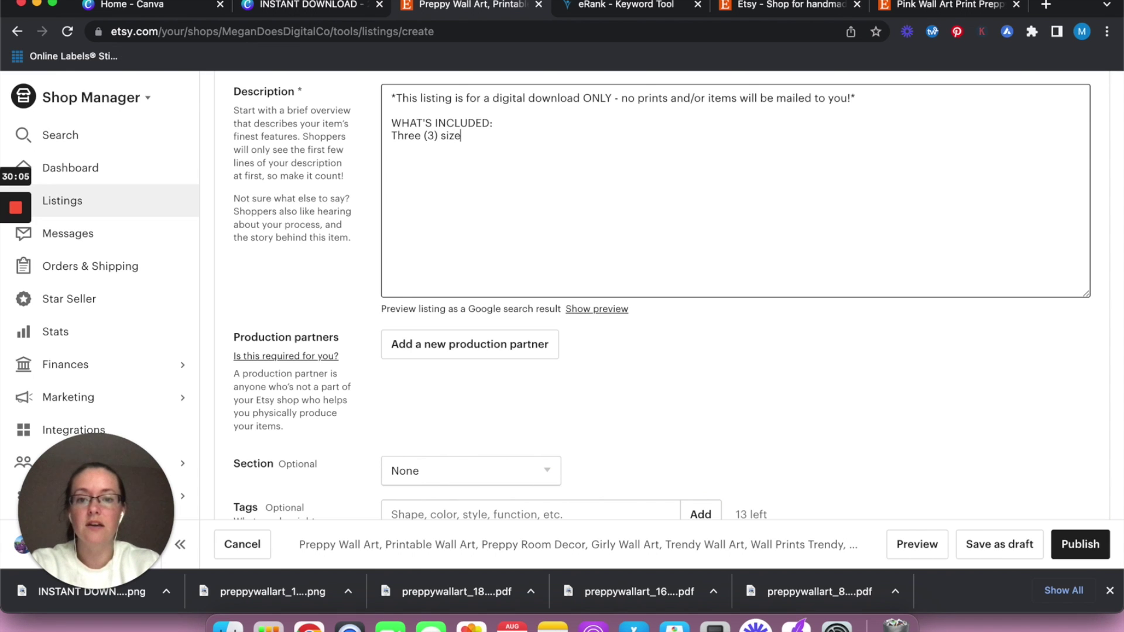
type("s are included with")
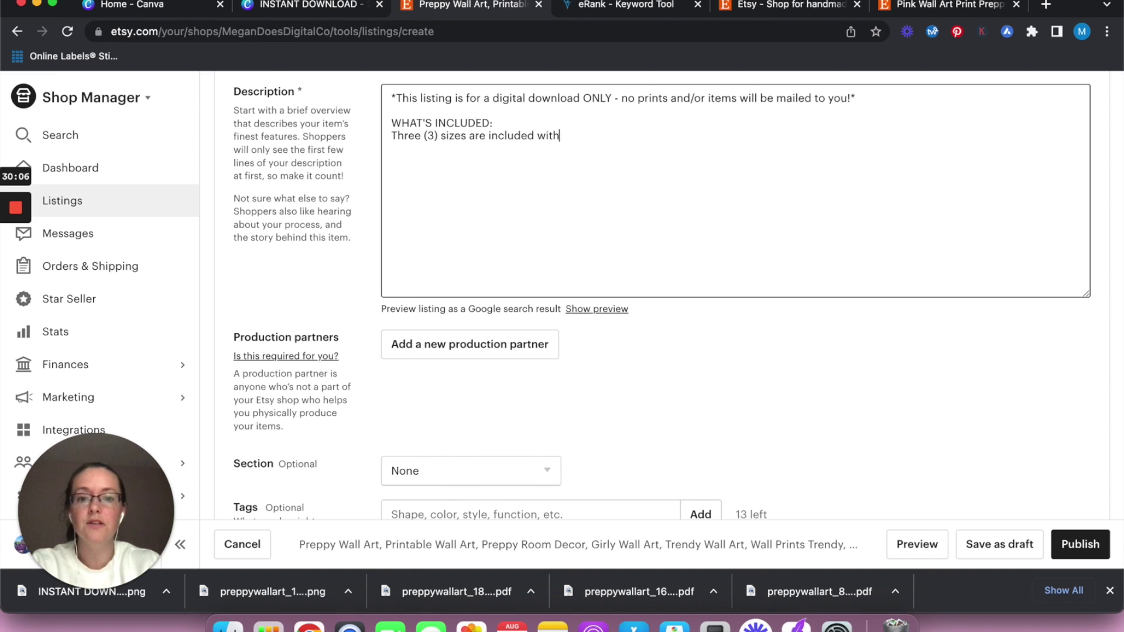
type(" this listing")
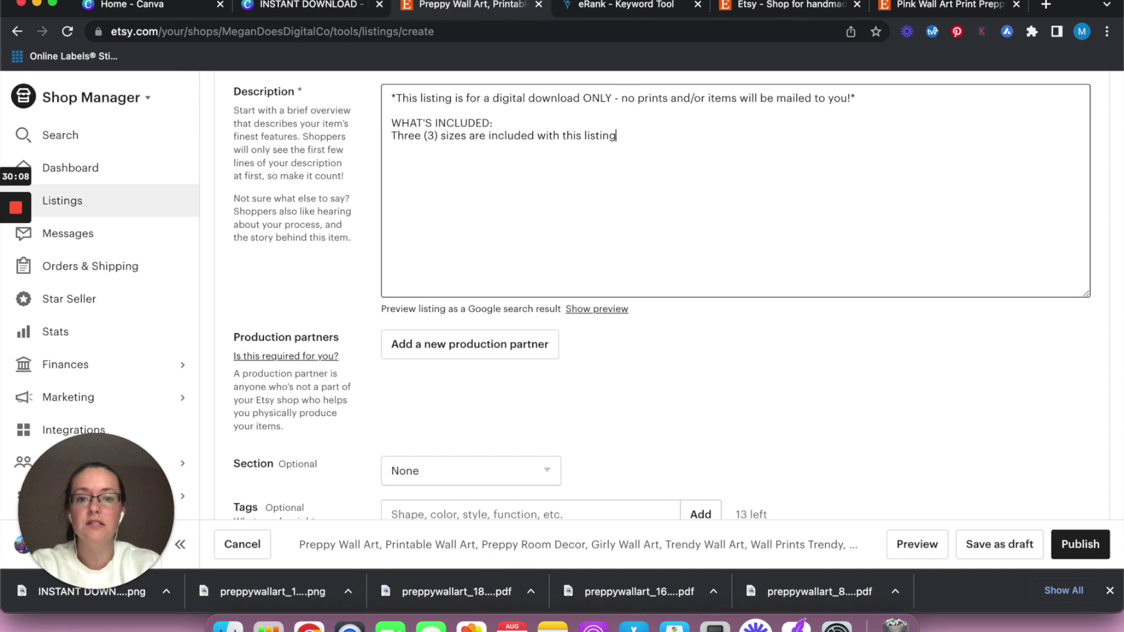
Check the competing listing's sizes and replace the sentence under WHAT'S INCLUDED with the lines "Standard 8x11", "4:5 Ratio" and "3:4 Ratio".
left_click_drag(627, 136, 371, 132)
left_click(940, 6)
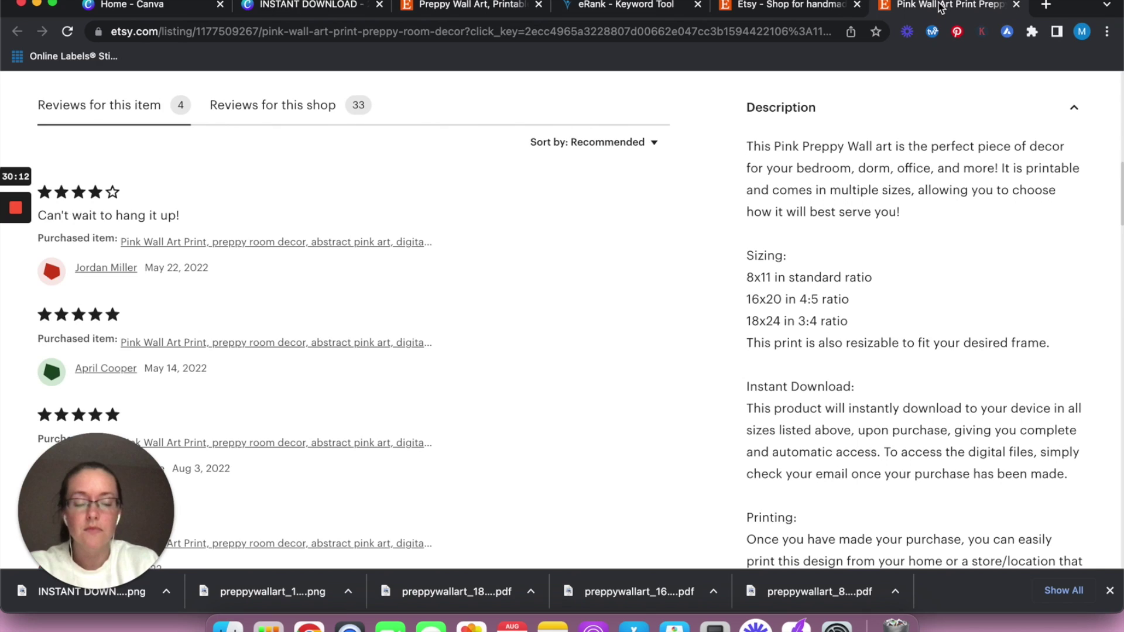
left_click(504, 11)
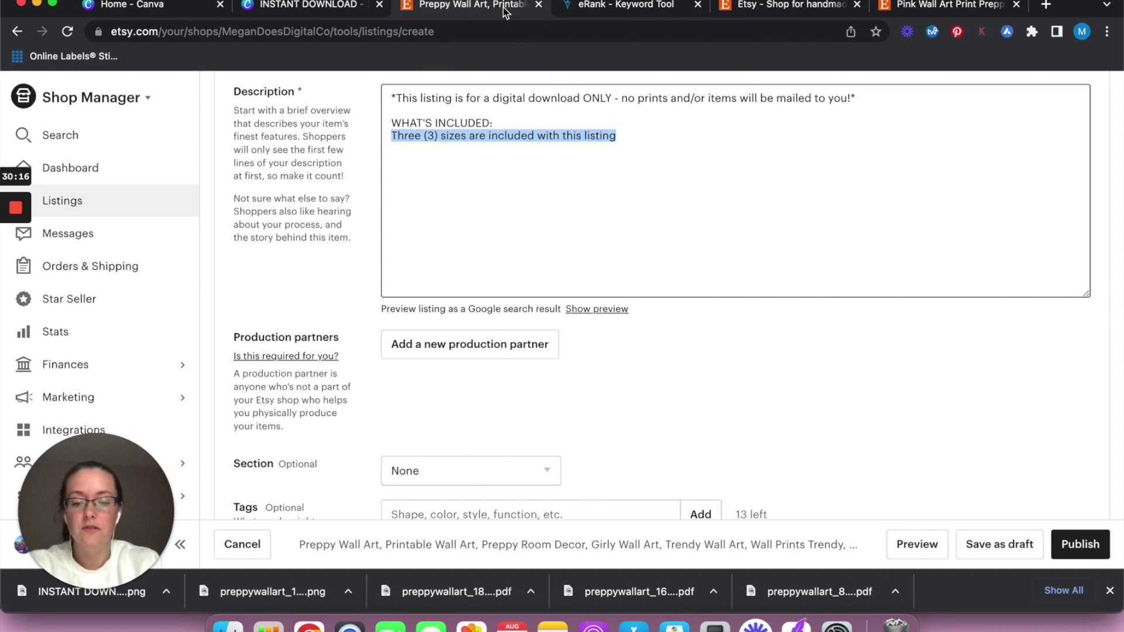
type("Standard 8x1")
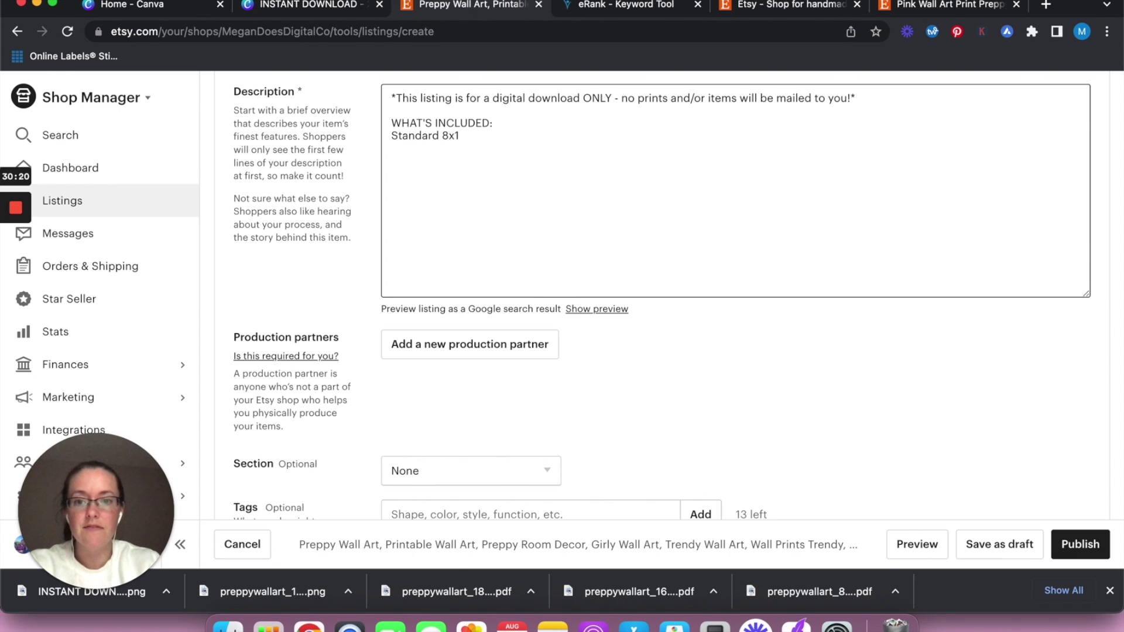
type("1")
key("Return")
type("4:5")
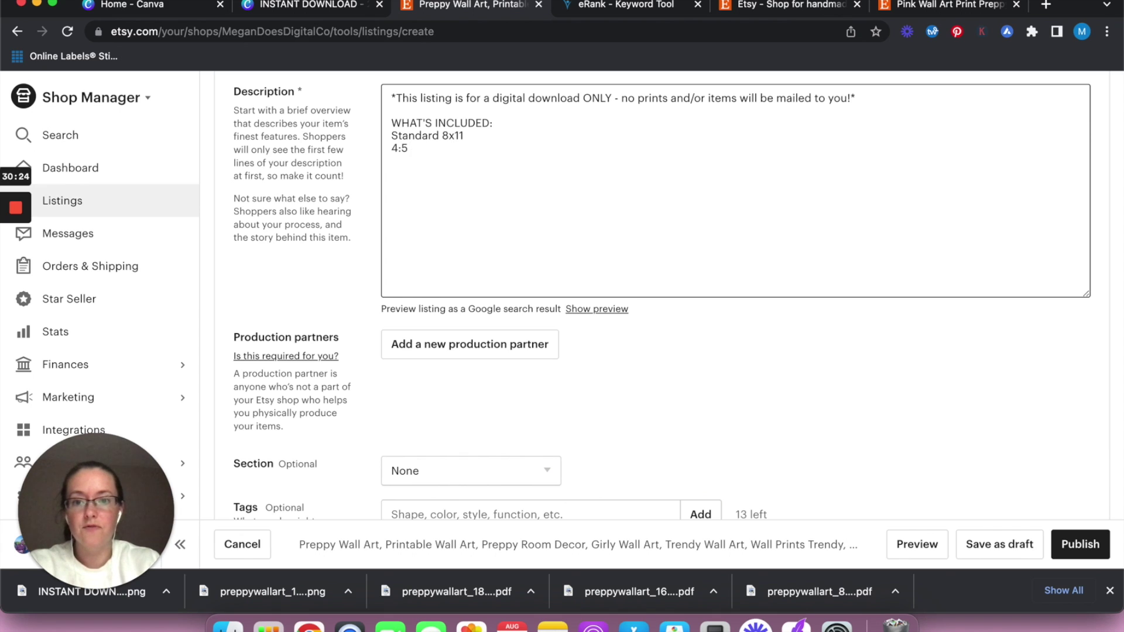
type(" rRatio")
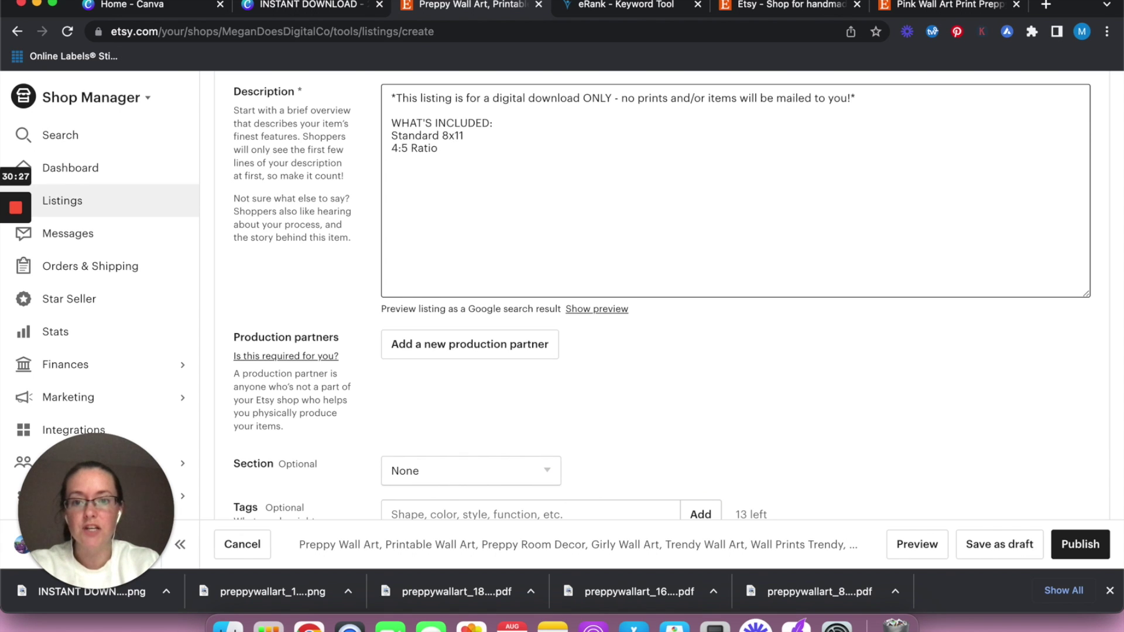
type(" (")
key("BackSpace")
key("Return")
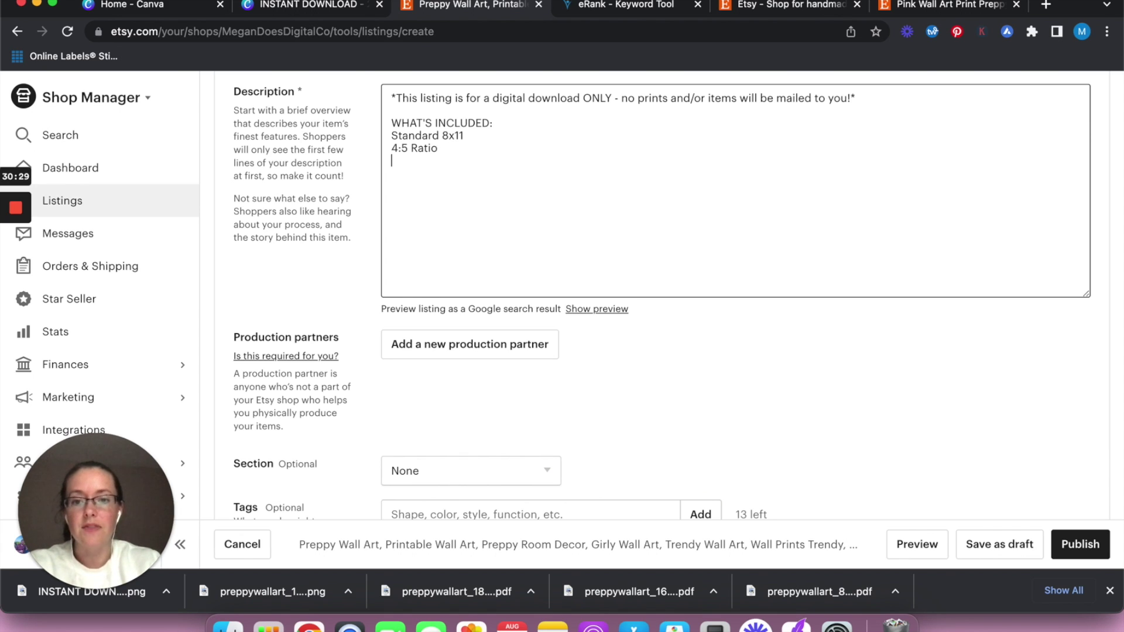
type("3:4 Ratio")
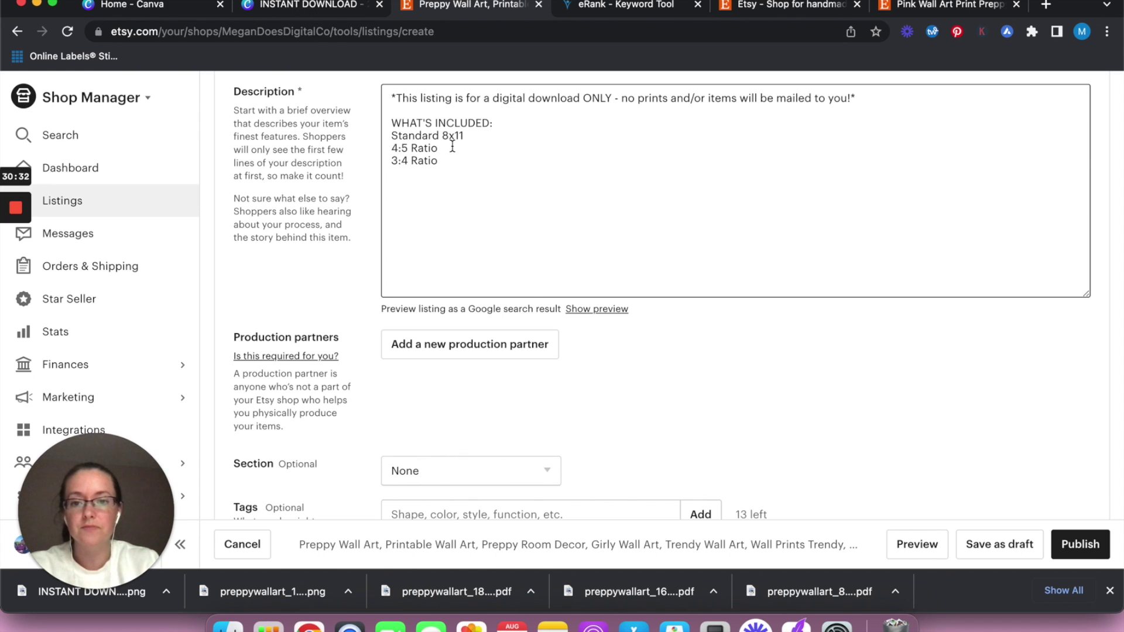
Append the print size "(16x20)" to the 4:5 Ratio line and "(18x24)" to the 3:4 Ratio line.
type(" (")
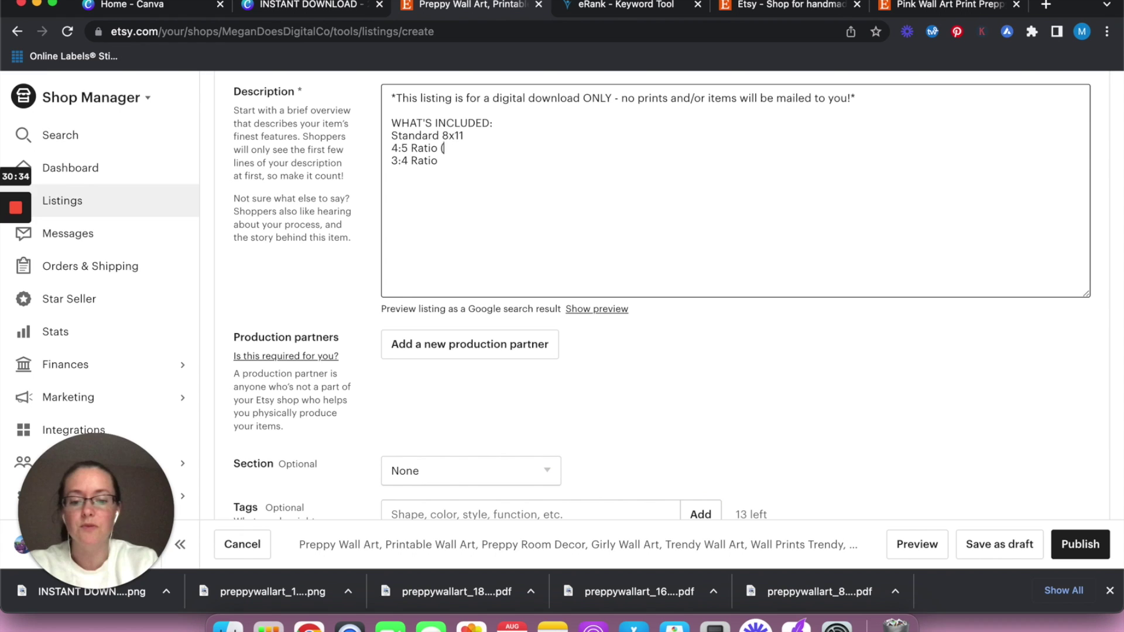
type("16:")
key("BackSpace")
type("x")
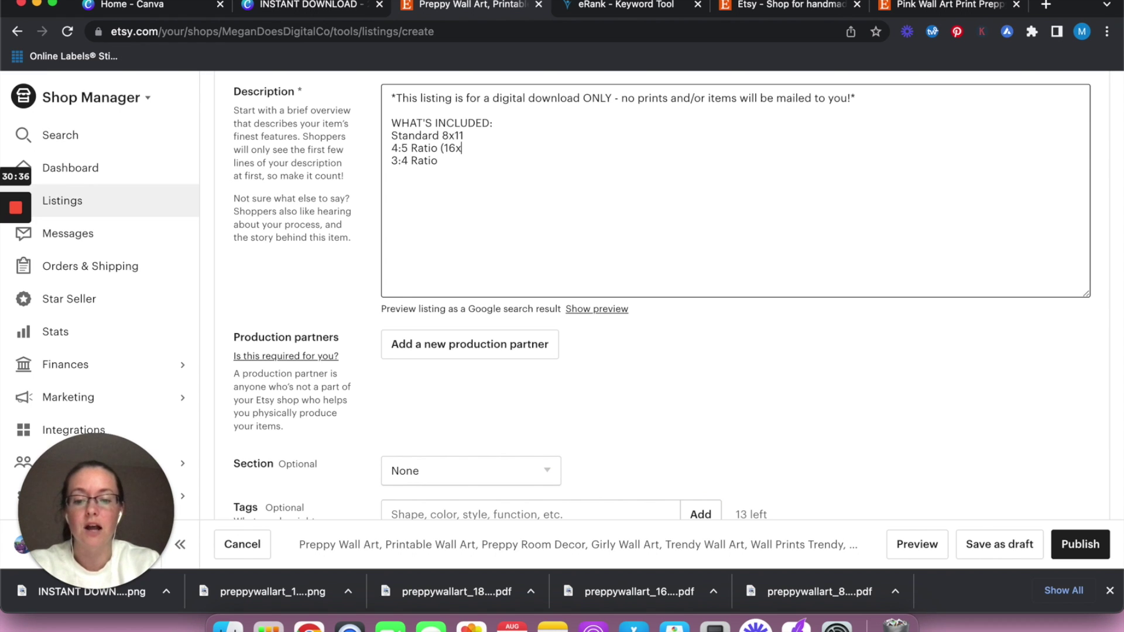
type("20)")
left_click(452, 167)
type("(")
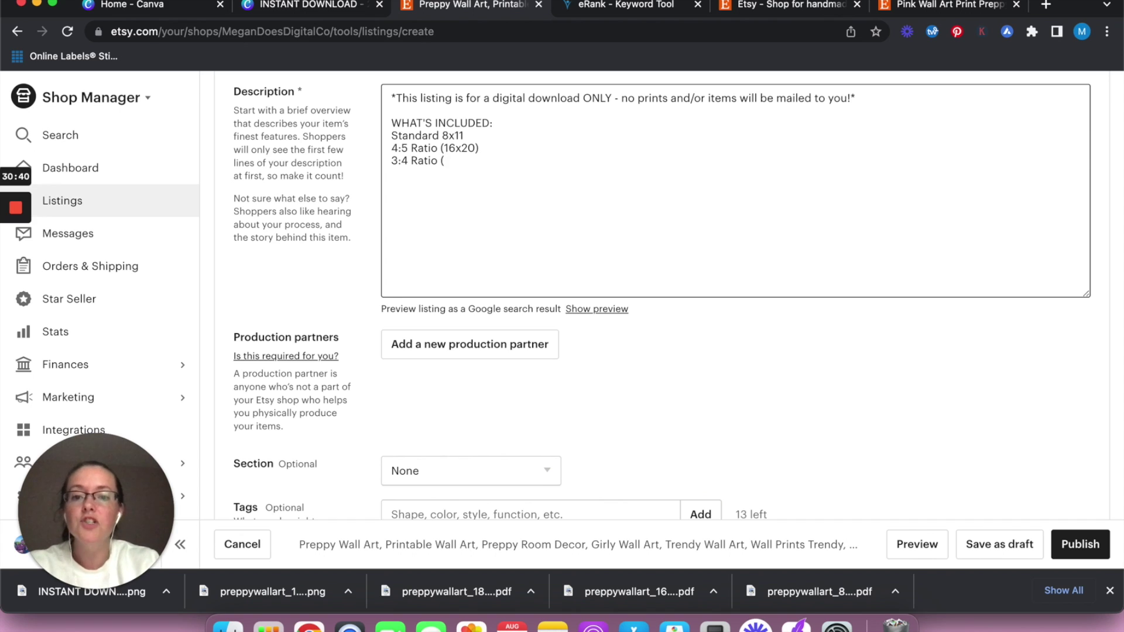
type("18x24)")
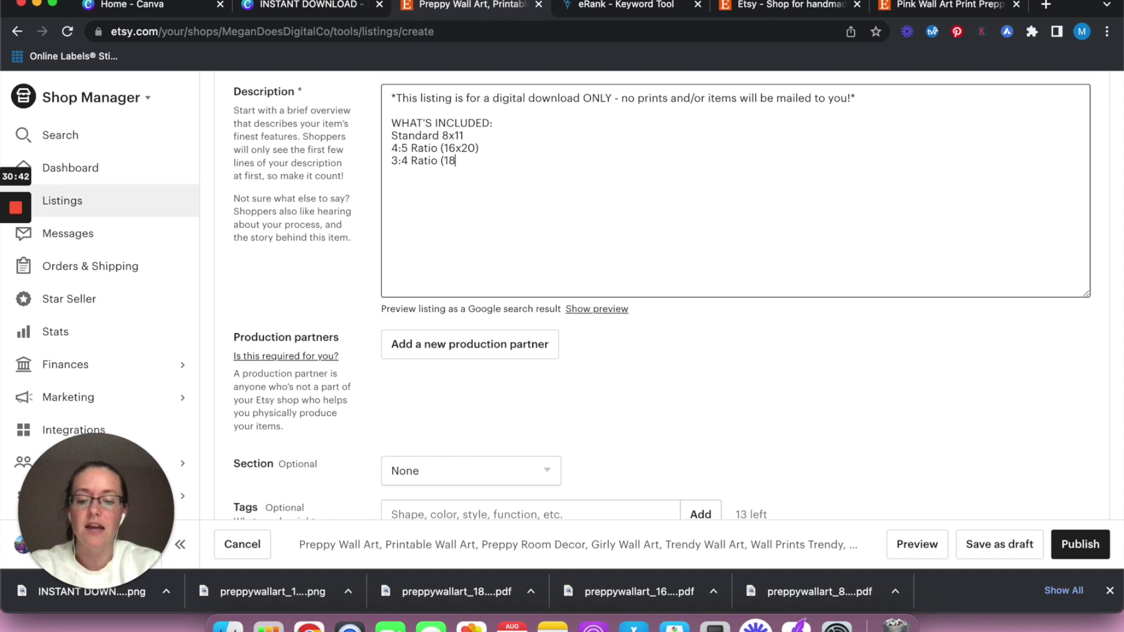
After a blank line, add a "HOW TO DOWNLOAD:" section with the placeholder text "Put your instructions here.".
key("Return")
key("Return")
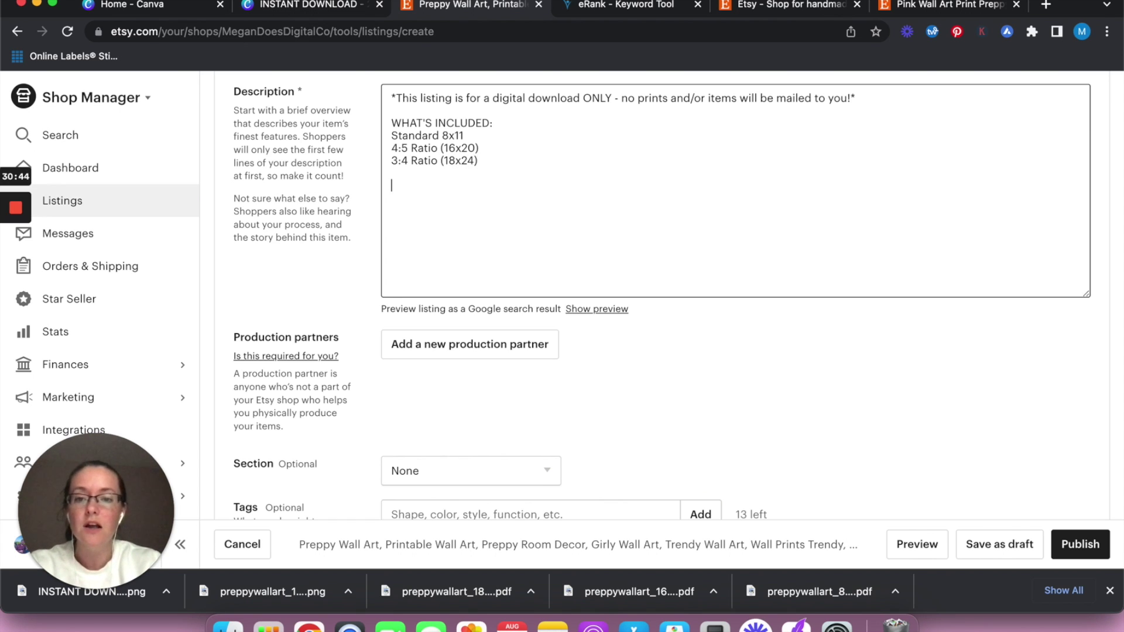
type("HOW TO")
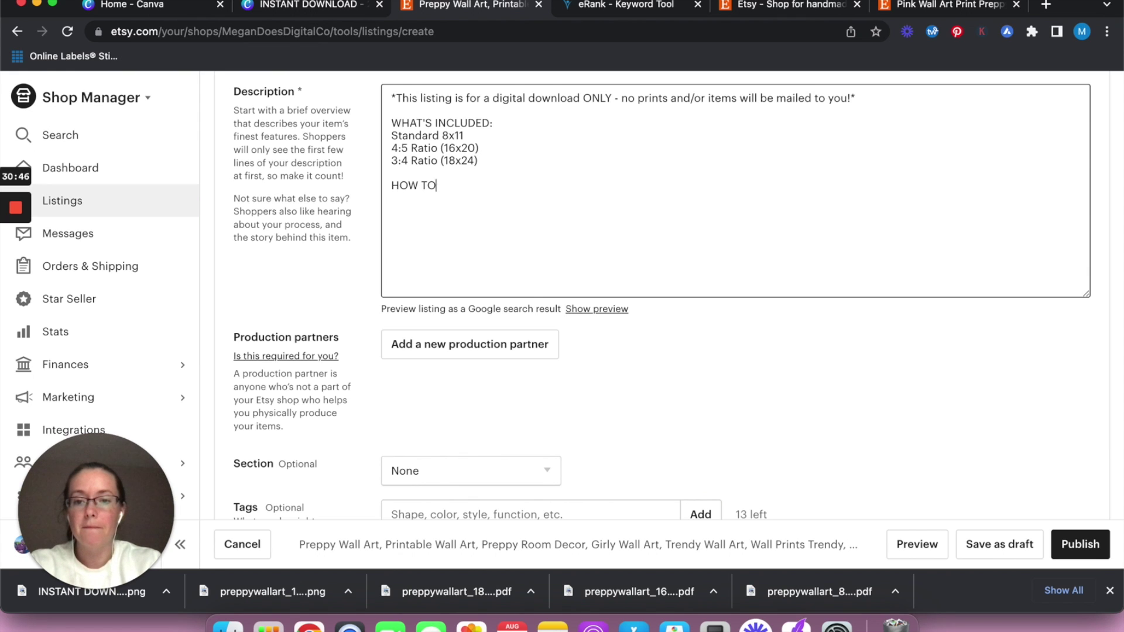
type(" DOWNLOAD:")
key("Return")
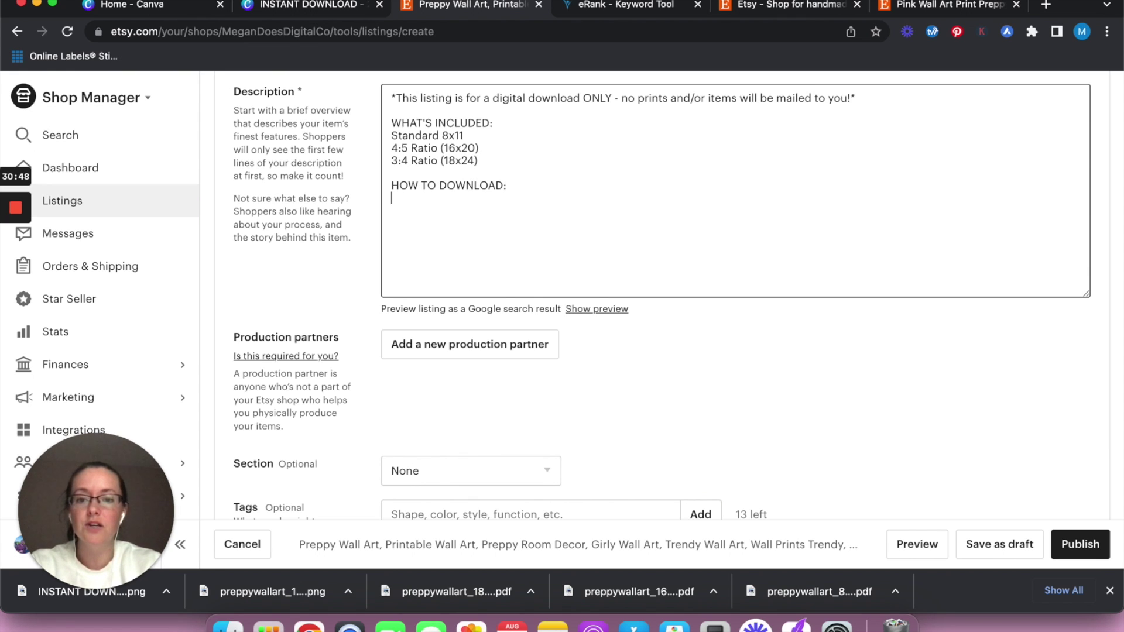
type("PUT YOU")
key("BackSpace")
key("BackSpace")
key("BackSpace")
key("BackSpace")
key("BackSpace")
key("BackSpace")
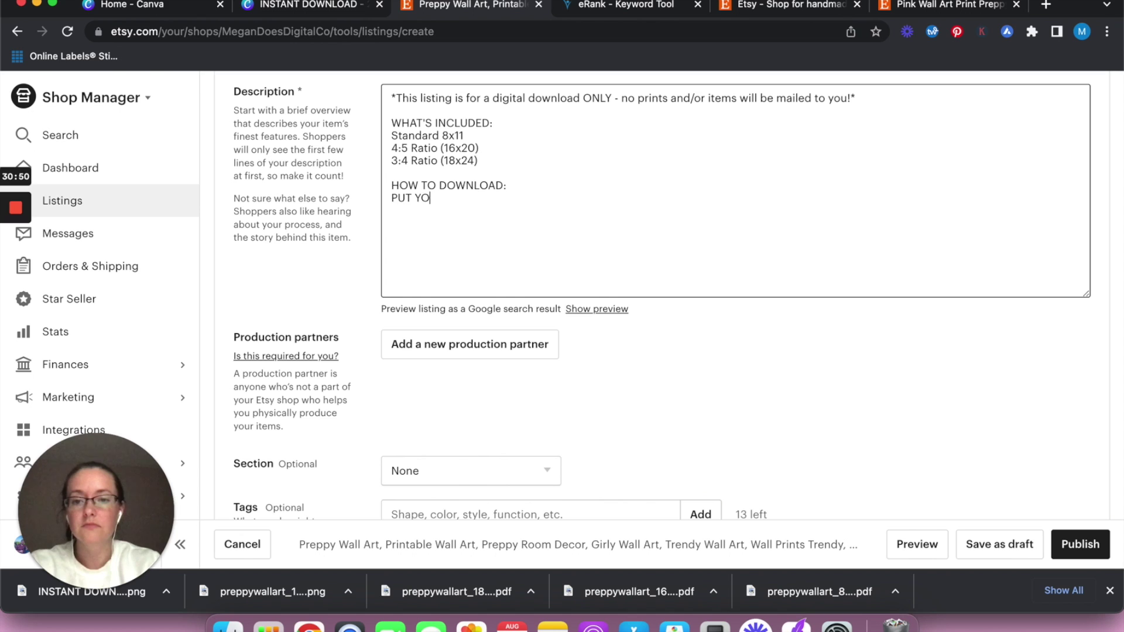
type("ut your ")
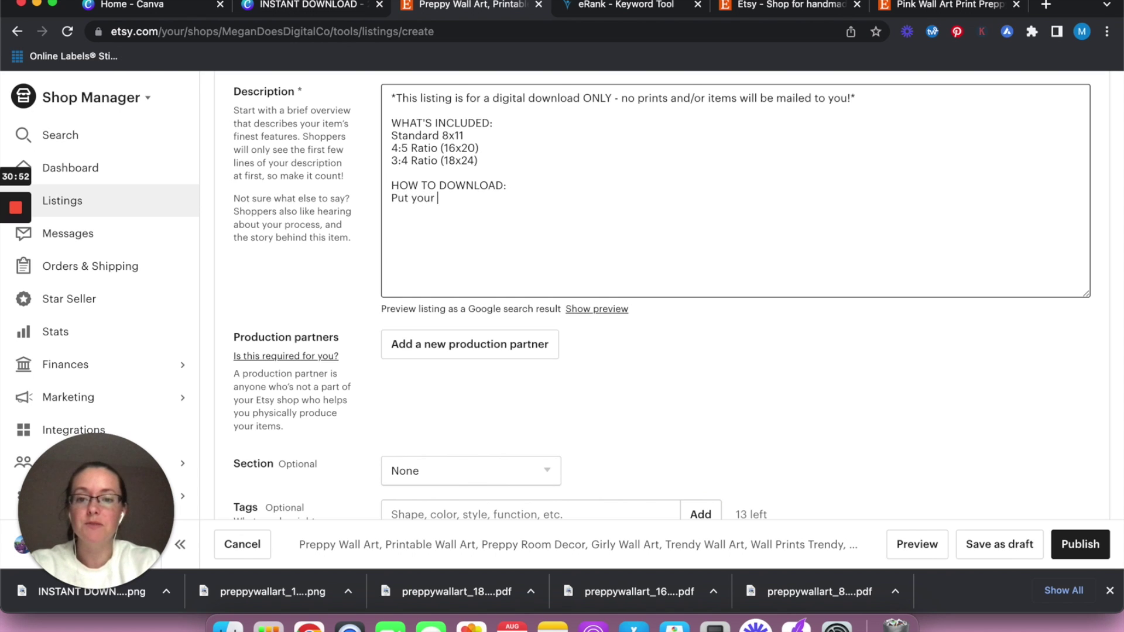
type("instructions here.")
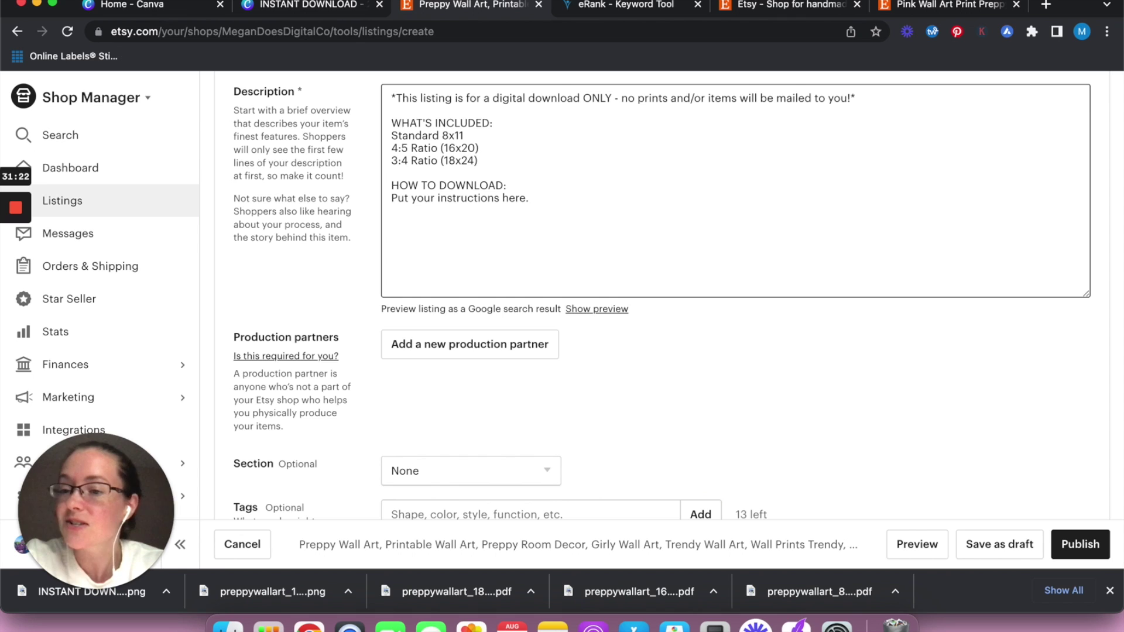
End with "Please message me if you have any questions about this listing or my shop. Thank you for visiting and I hope to see you again soon!".
key("Return")
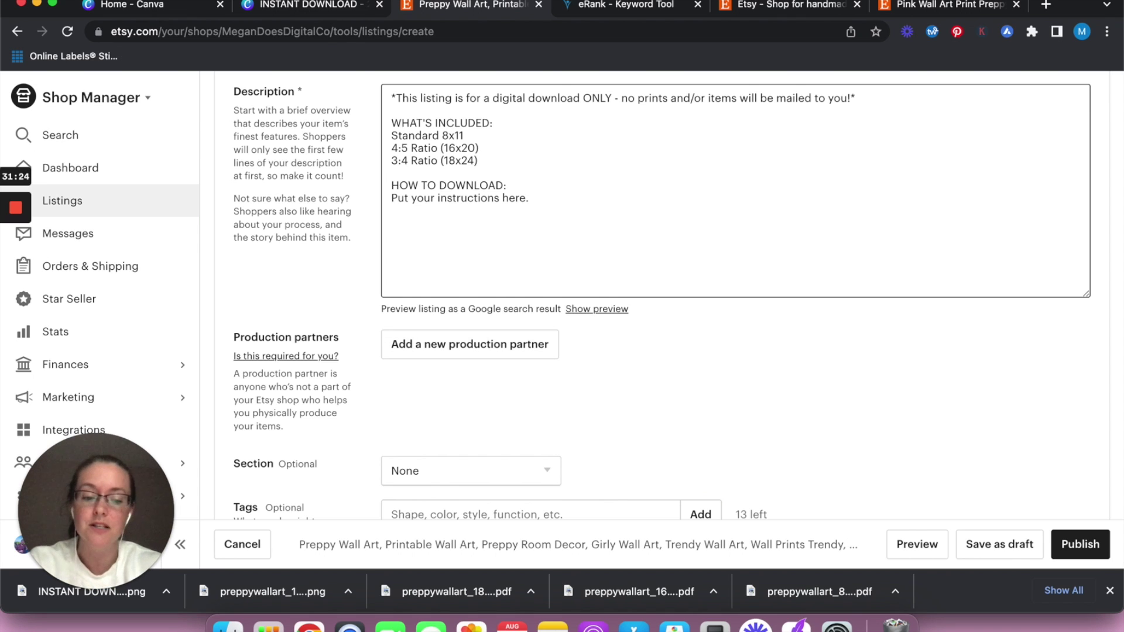
type("Pl")
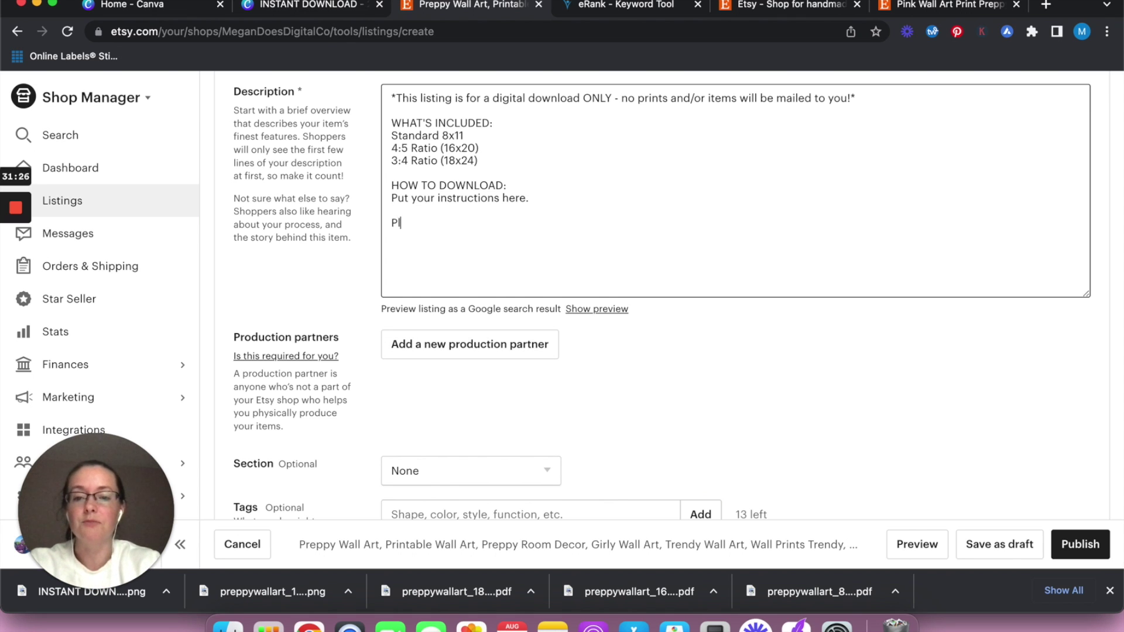
type("ease message me if yo")
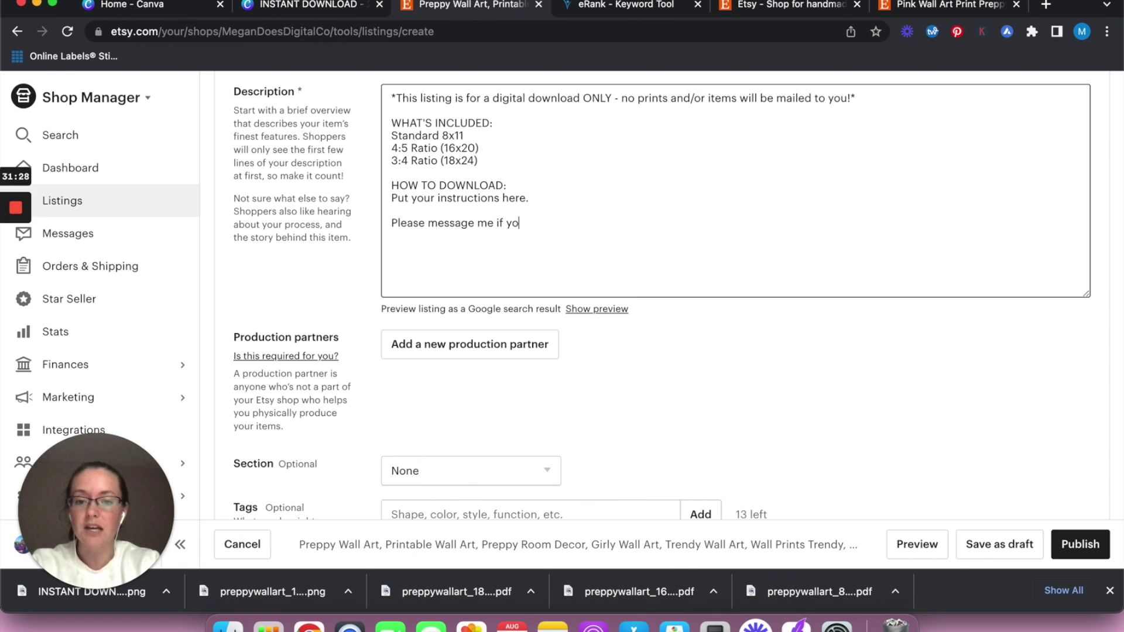
type("u have any ques")
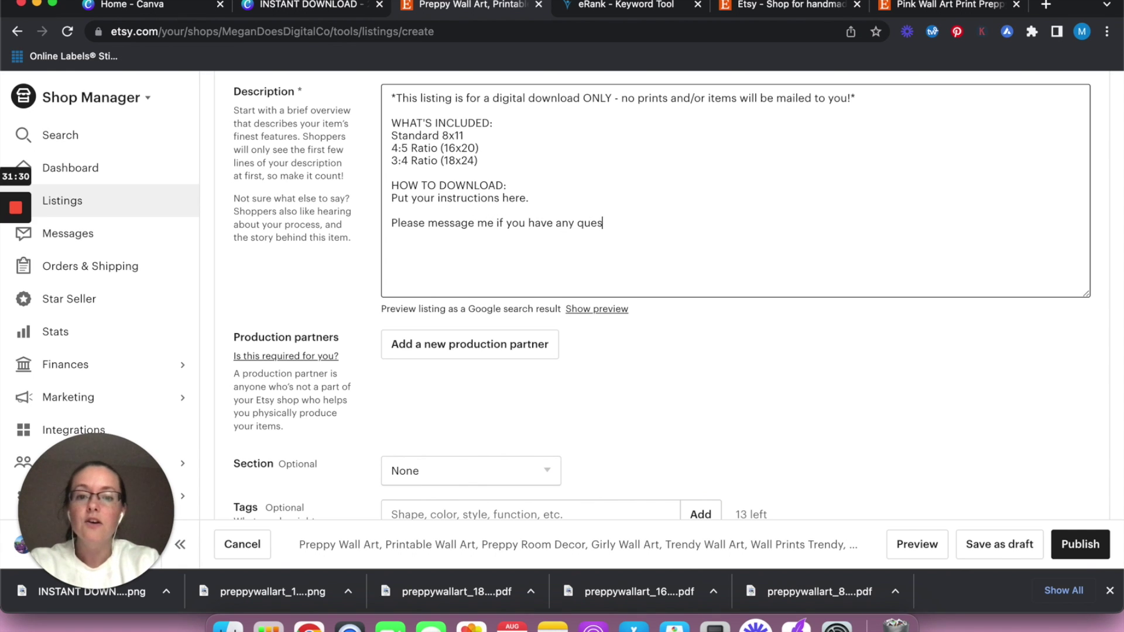
type("tions about this listing ")
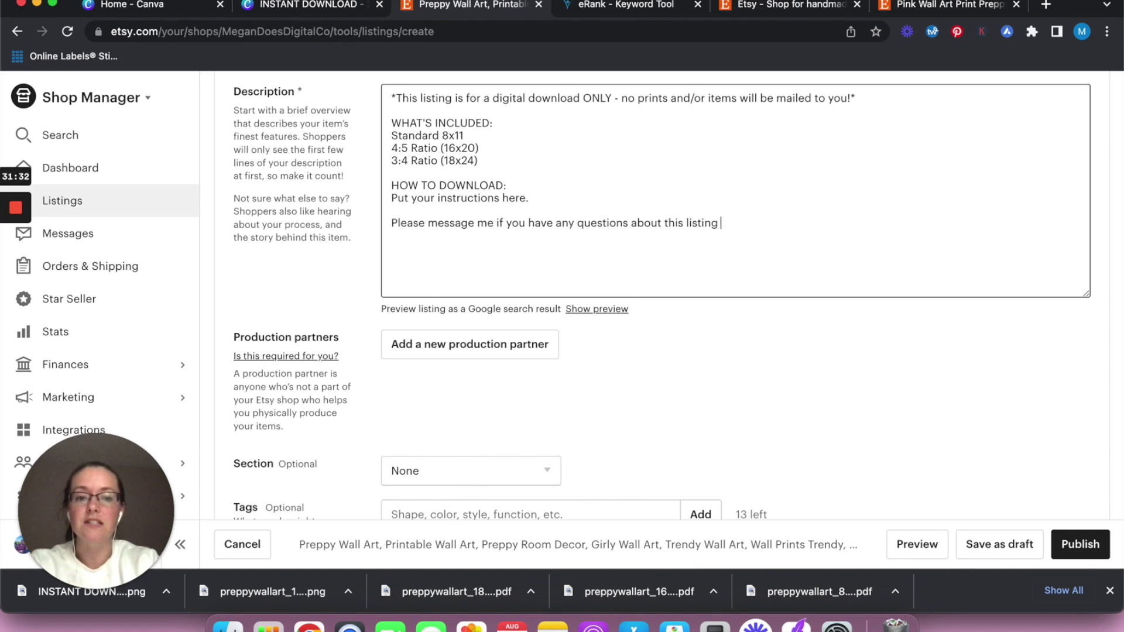
type("or my shop.  Tha")
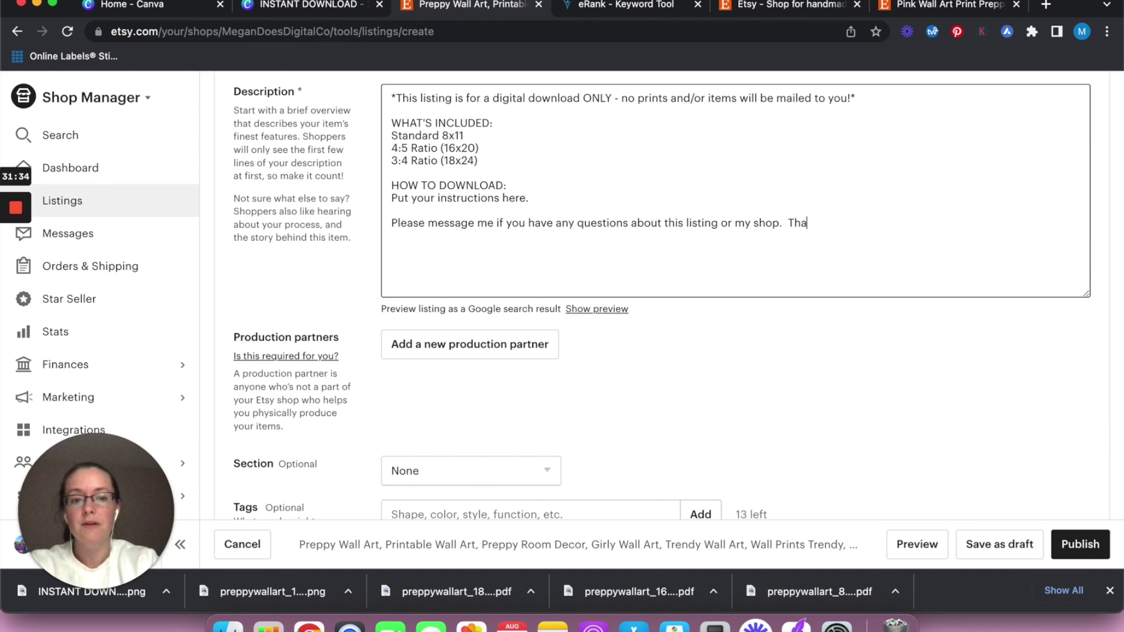
type("nk you for vi")
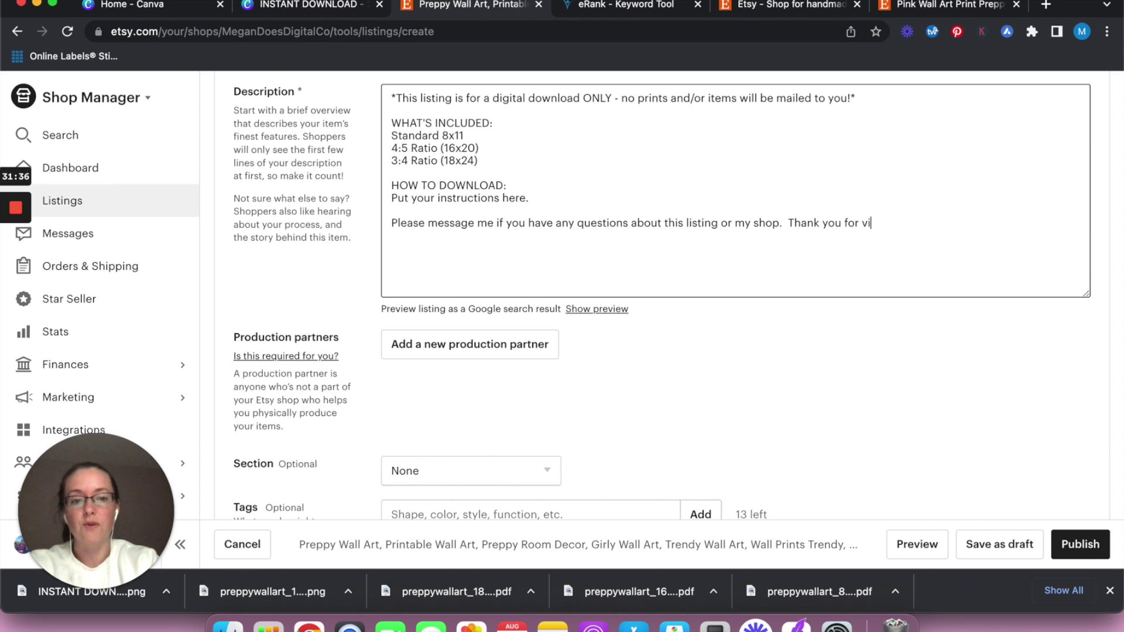
type("siting and I hope to see you agia")
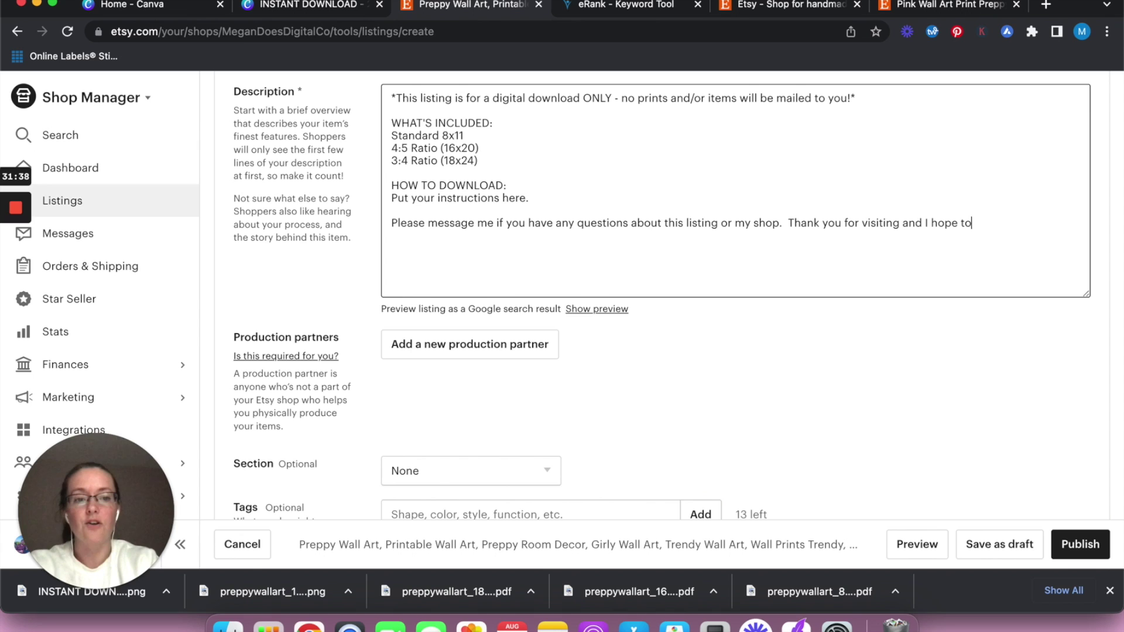
key("BackSpace")
key("BackSpace")
type("ain soon!")
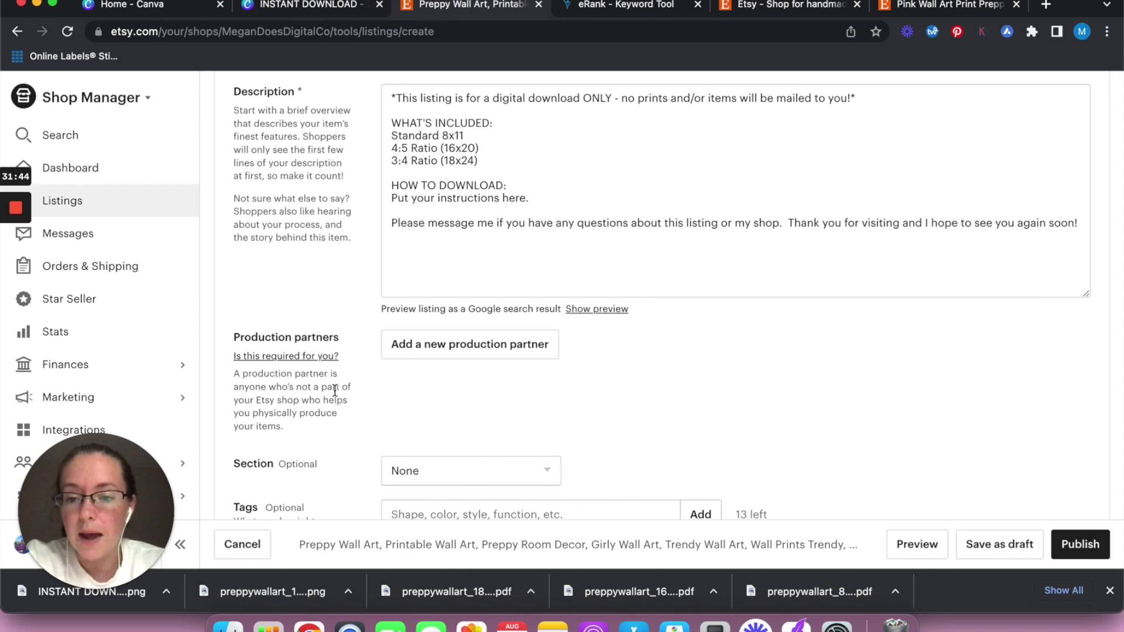
scroll(334, 389, "down", 3)
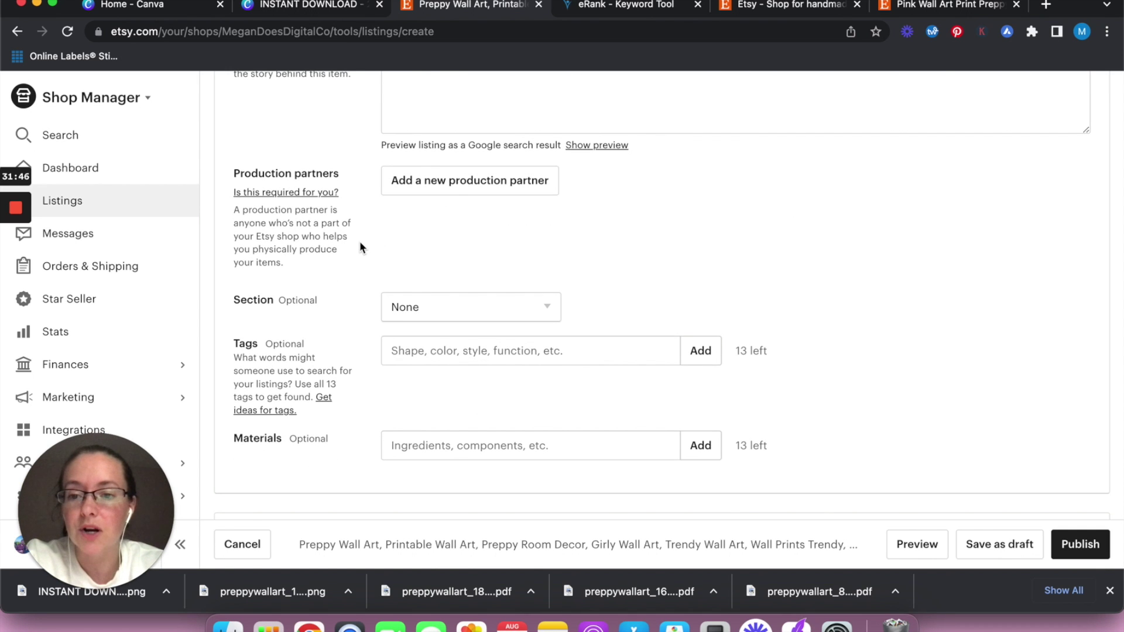
Consult eRank's most popular tags for preppy wall art and add "printable wall art" as the Etsy listing's first tag.
scroll(363, 240, "down", 2)
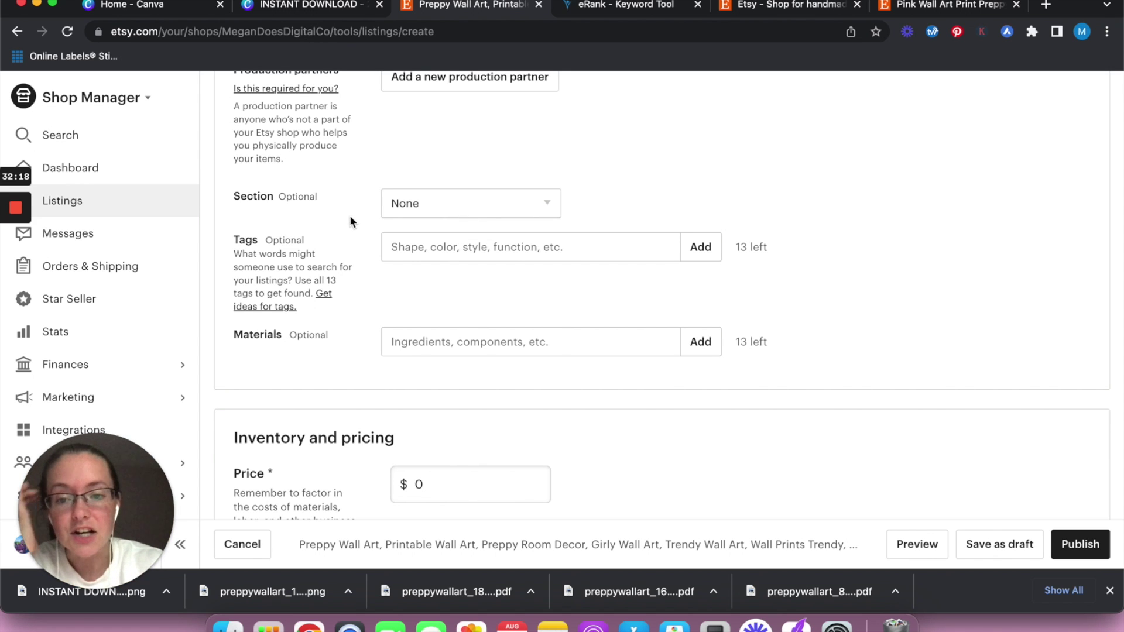
scroll(363, 210, "down", 3)
scroll(362, 206, "up", 1)
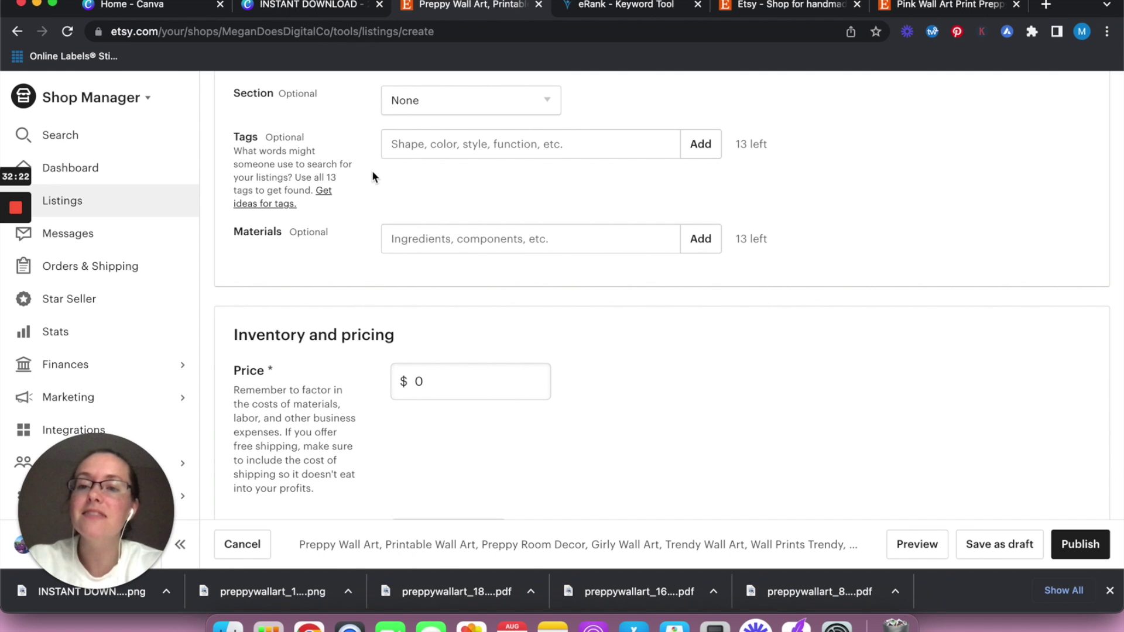
left_click(609, 12)
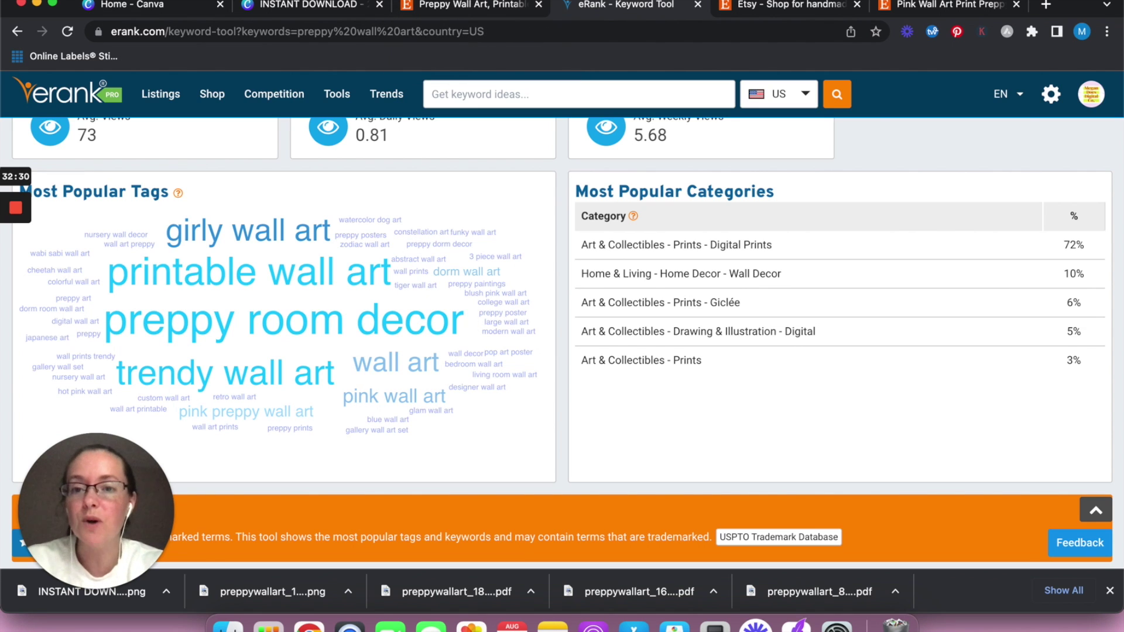
left_click(490, 7)
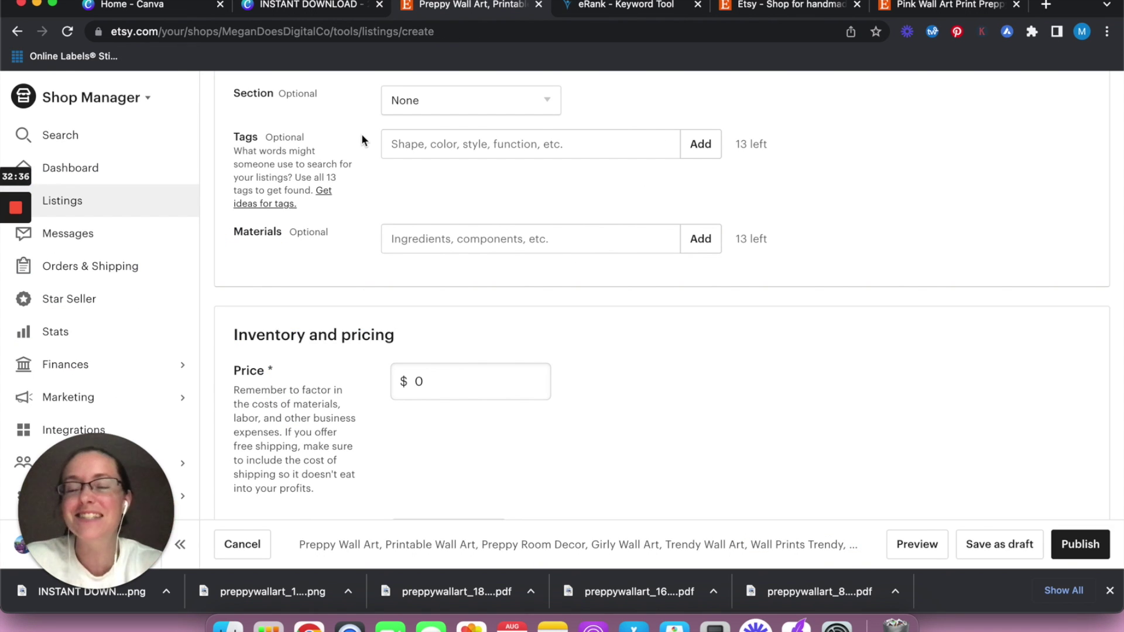
left_click(583, 11)
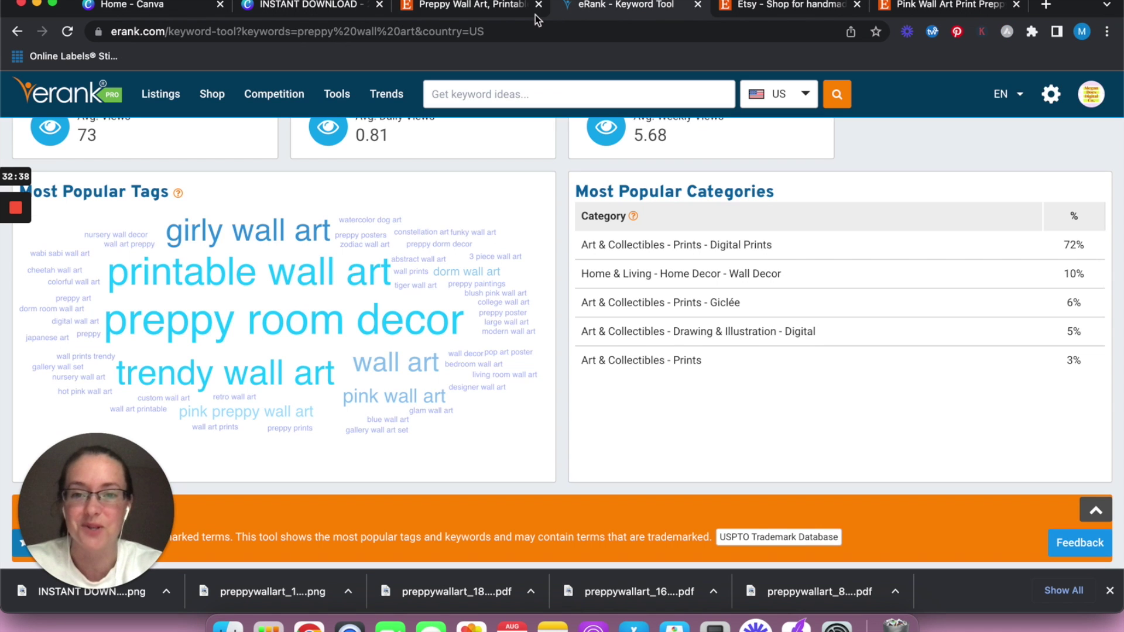
left_click(465, 13)
left_click(419, 143)
type("printable wall art")
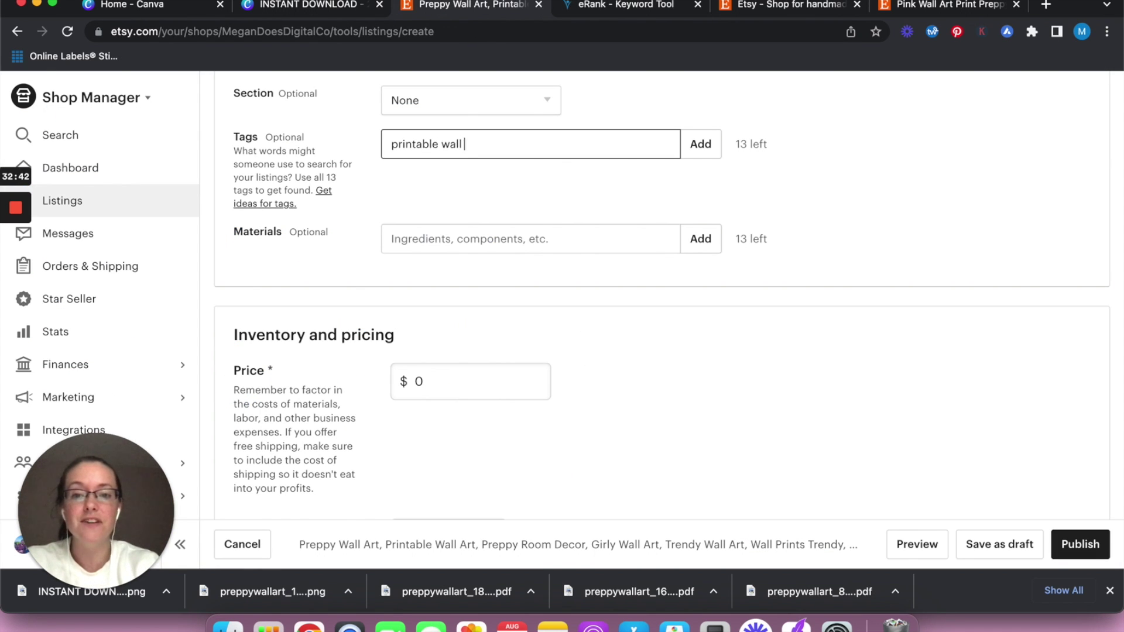
key("Return")
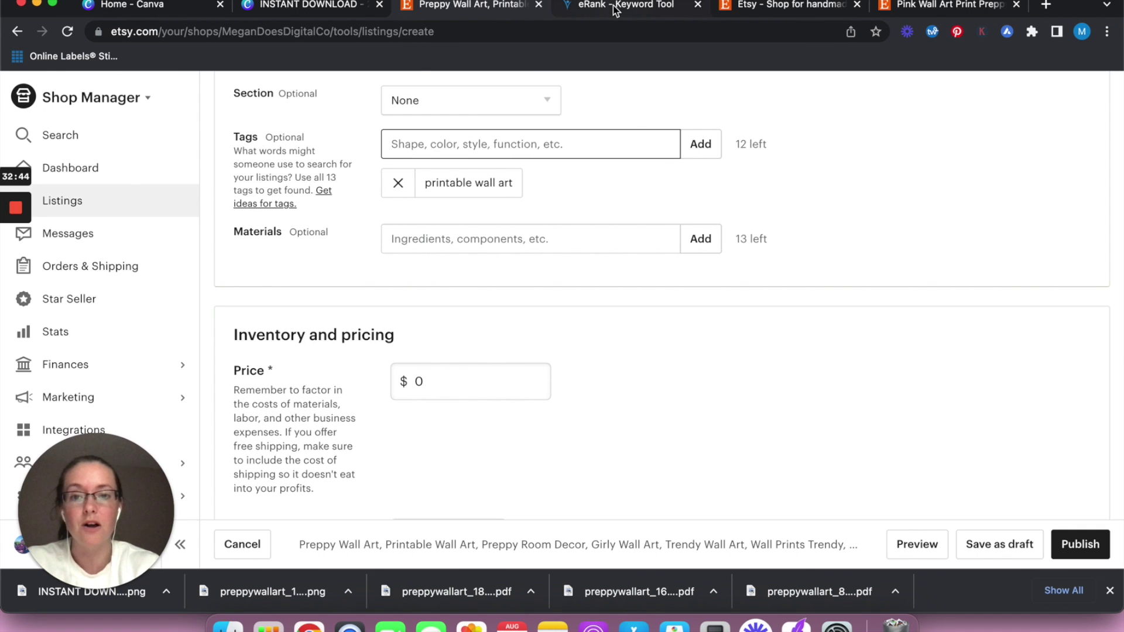
Check the popular tags in eRank again and add the tags "preppy wall art" and "preppy room decor" to the Etsy listing.
left_click(582, 12)
left_click(482, 12)
type("preppy wall art")
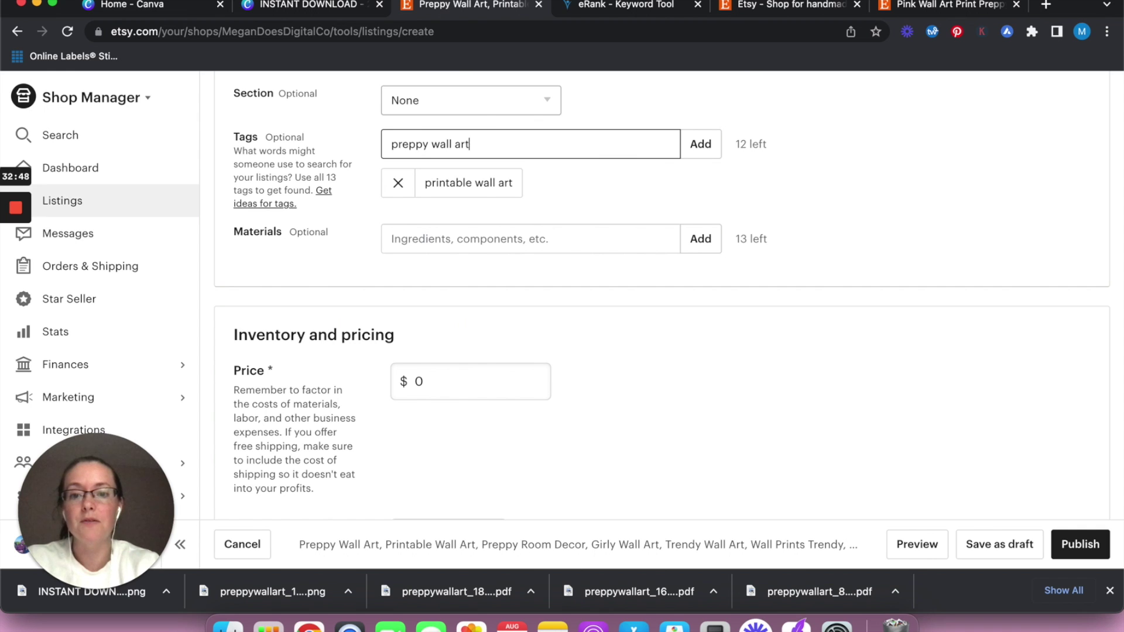
key("Return")
type("pre")
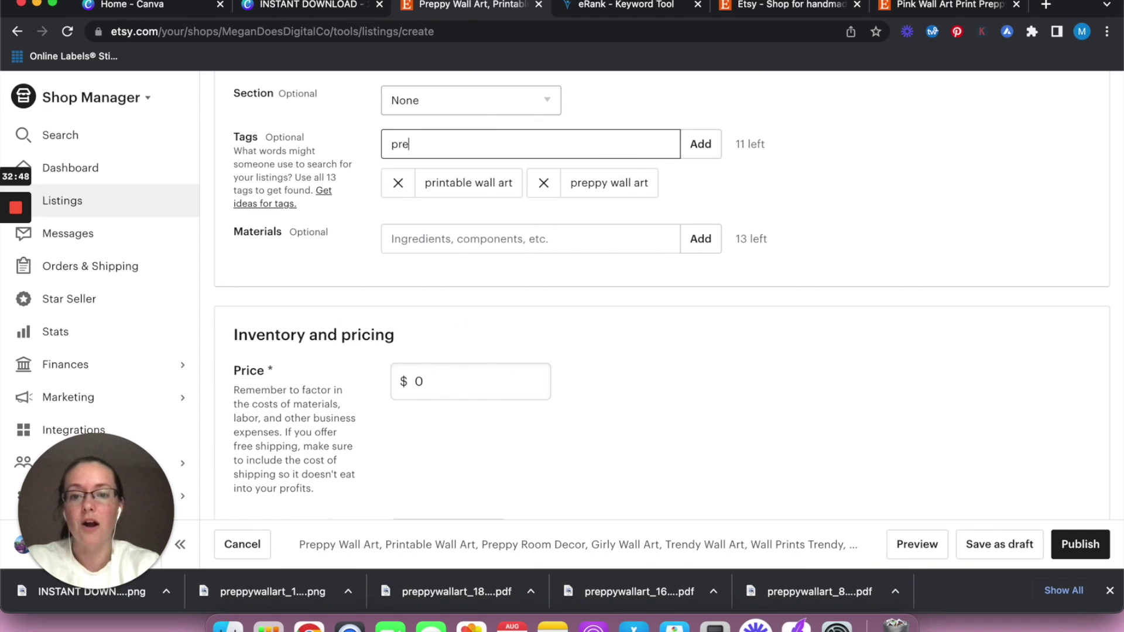
type("ppy room decor")
key("Return")
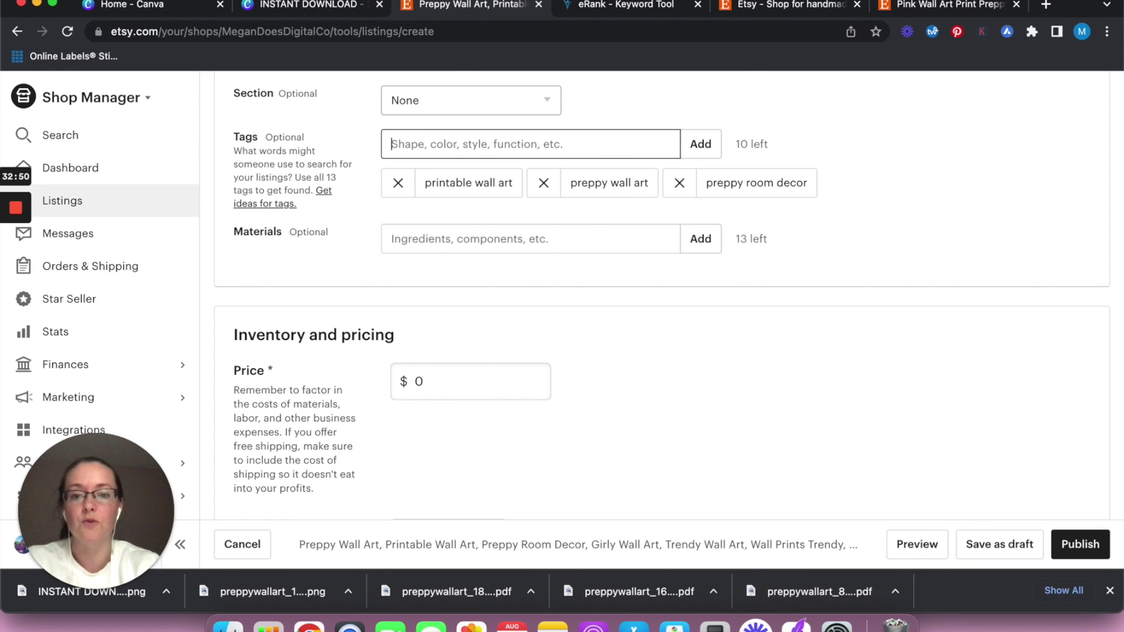
Take two more keywords from eRank's tag cloud and add the listing tags "trendy wall art" and "pink wall art".
left_click(579, 9)
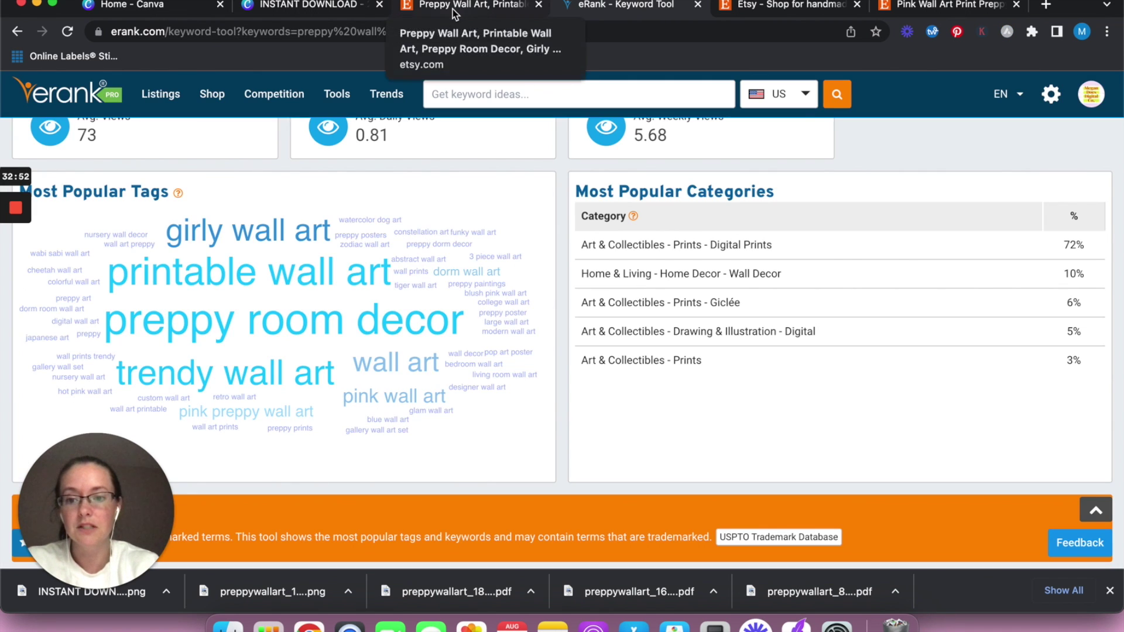
left_click(455, 11)
type("trendy wall art")
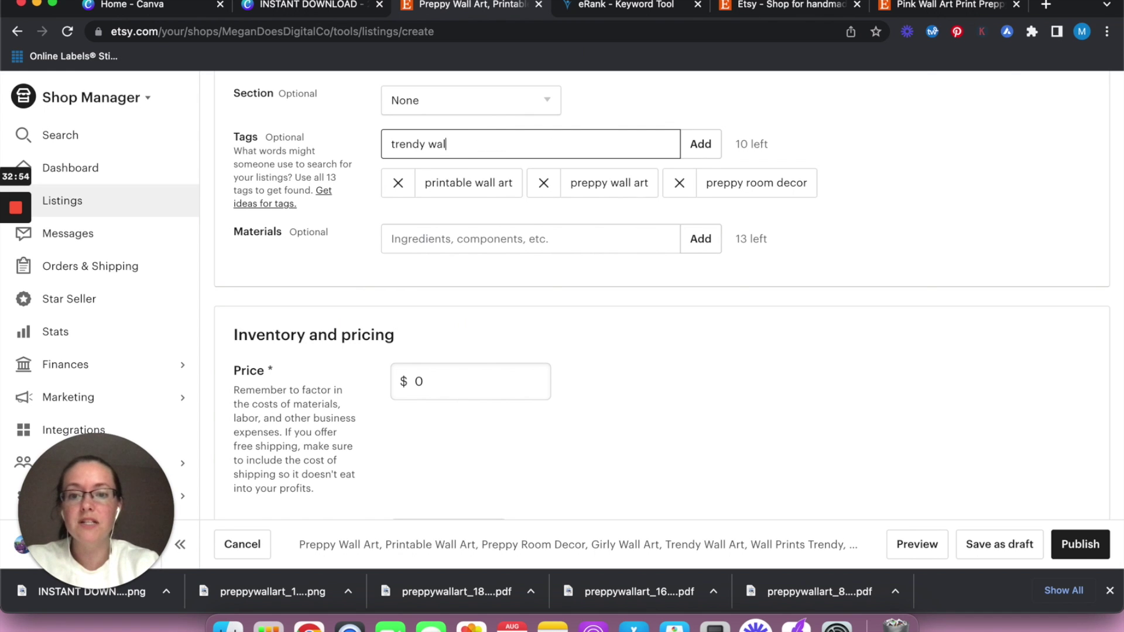
key("Return")
type("pink wall art")
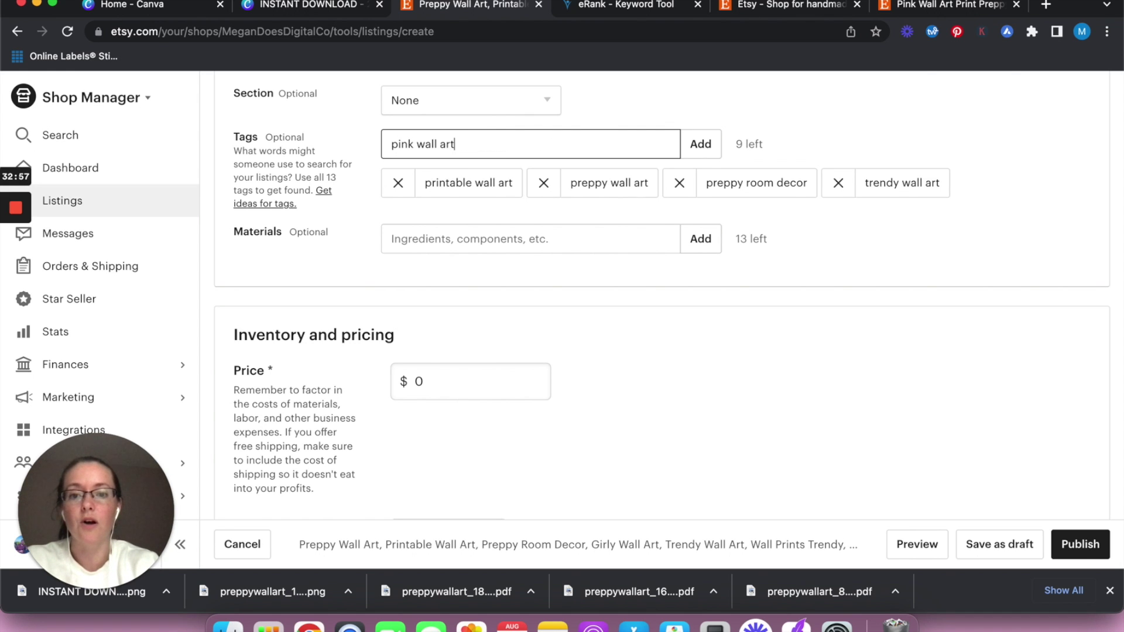
key("Return")
Return to eRank's popular tags for further keywords and add "retro wall art" and "wall prints trendy" to the listing's tags.
left_click(613, 16)
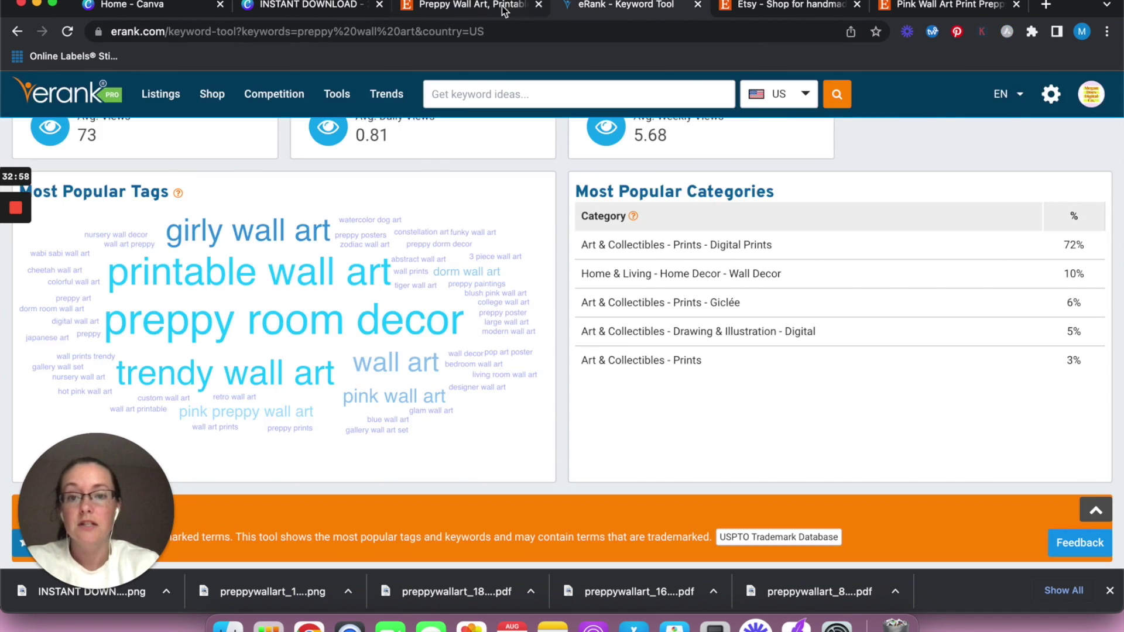
left_click(507, 12)
type("retro wall a")
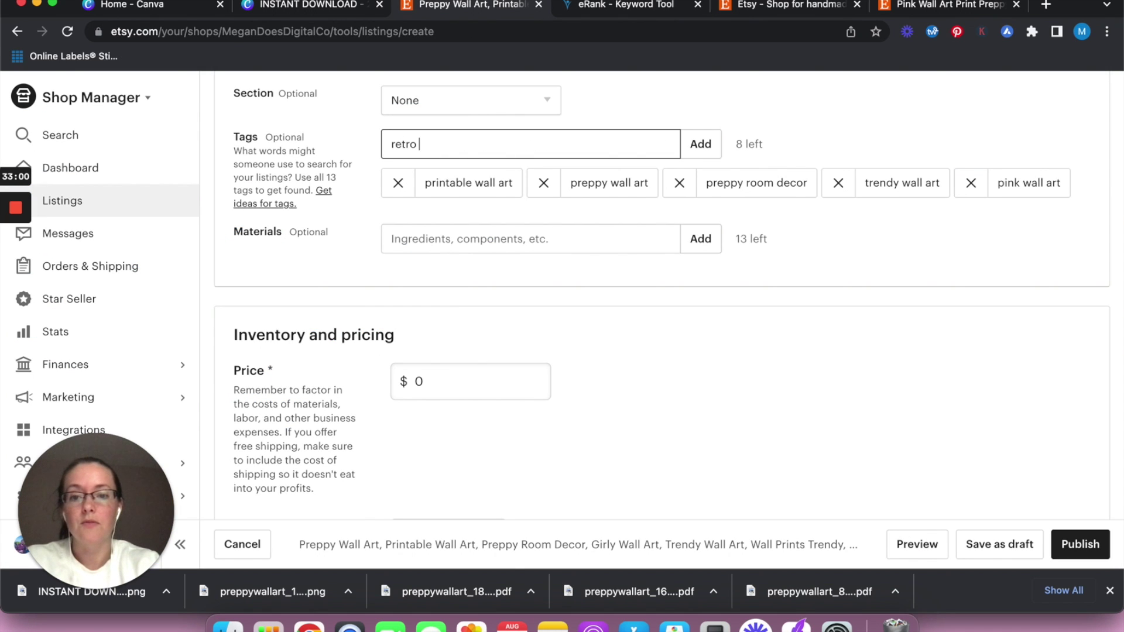
key("BackSpace")
type("art")
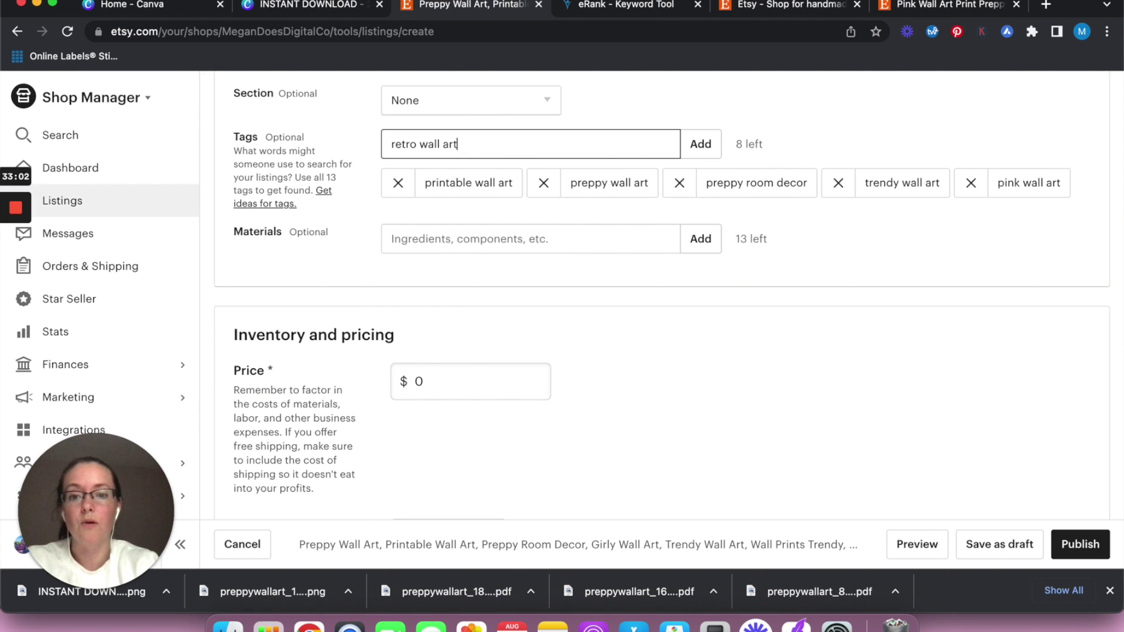
key("Return")
left_click(600, 6)
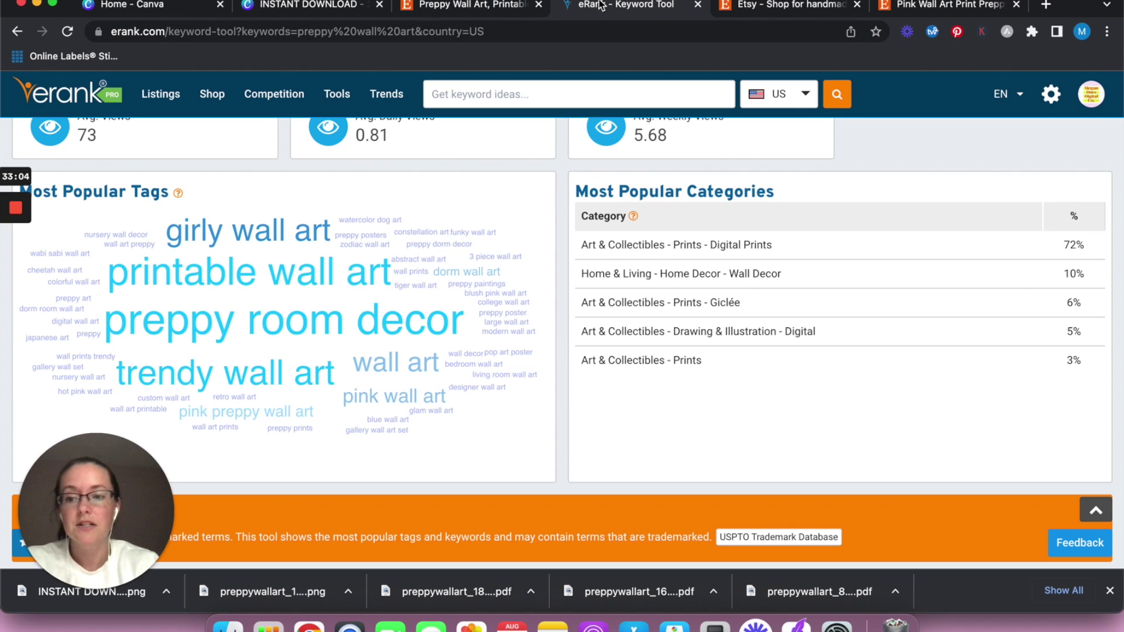
left_click(475, 6)
type("wall")
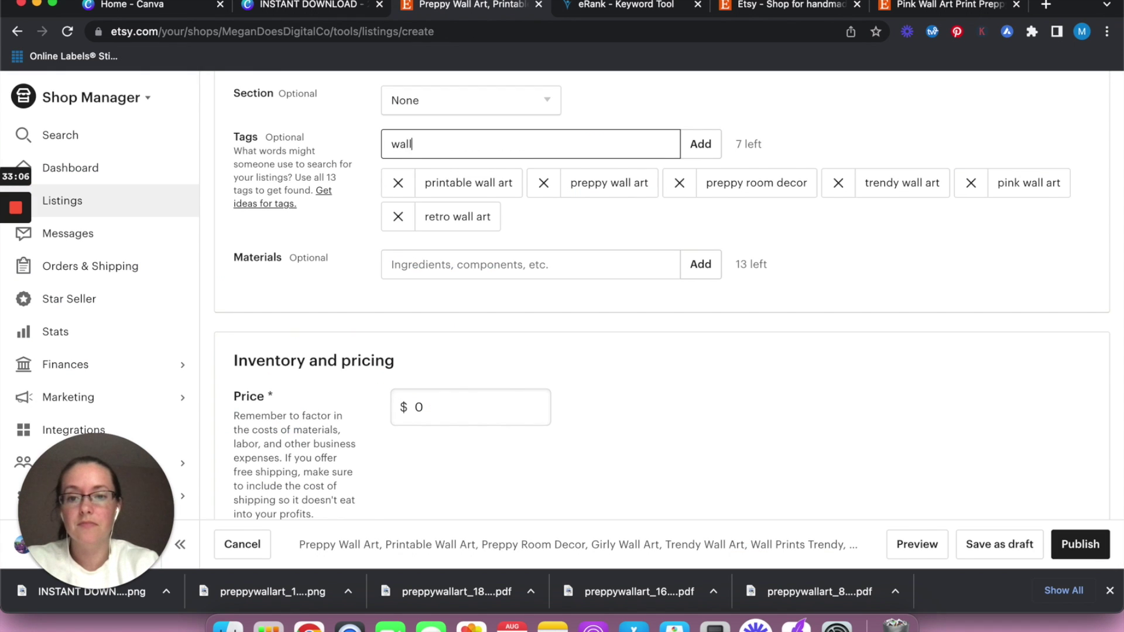
type(" prints trendy")
key("Return")
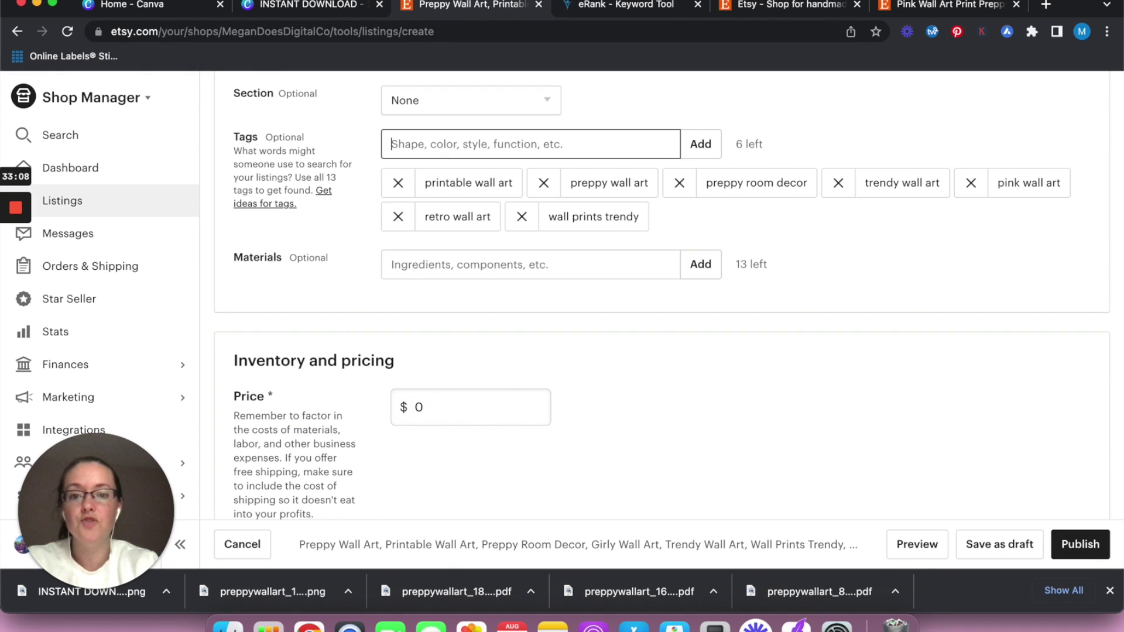
Using eRank's tag cloud as reference, add the listing tags "wall art printable" and "preppy wall prints".
left_click(577, 6)
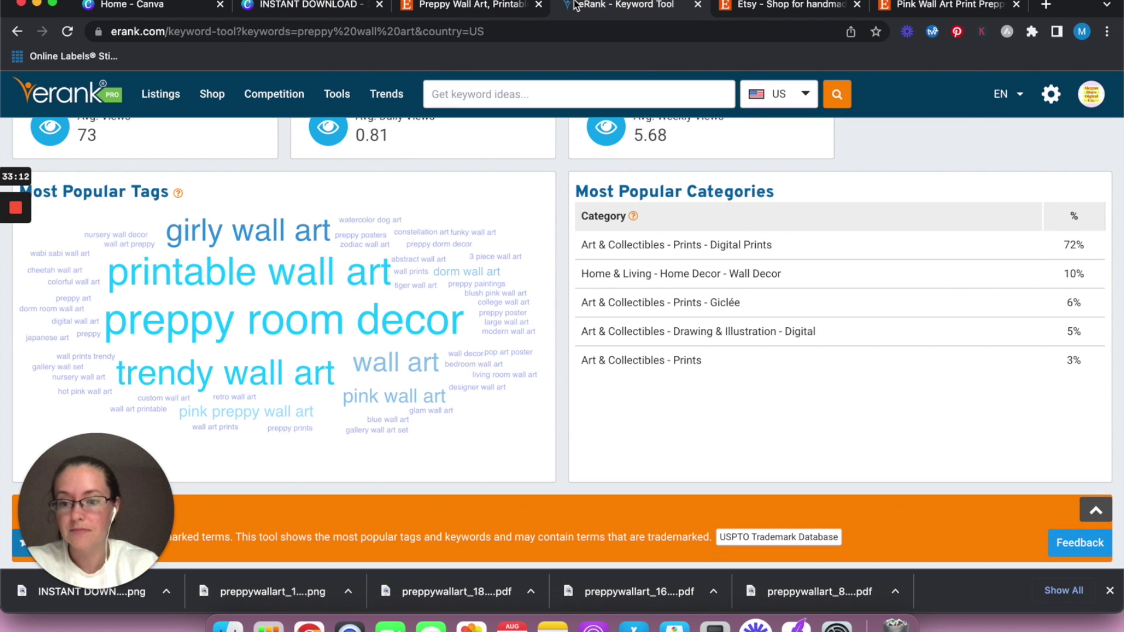
left_click(474, 7)
type("wall art printable")
key("Return")
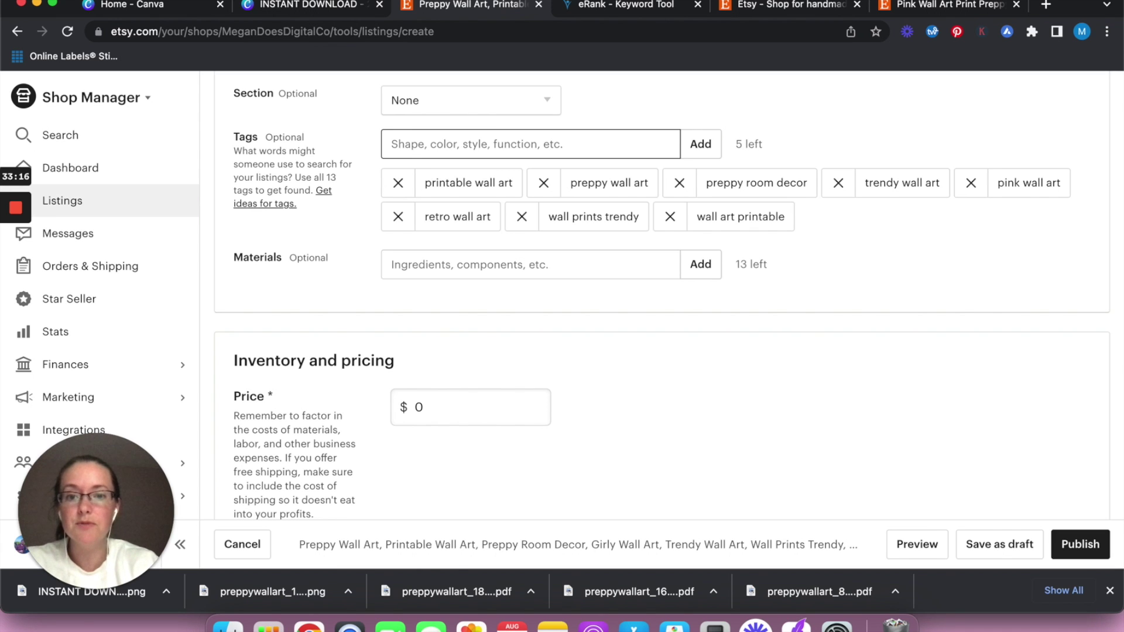
left_click(601, 10)
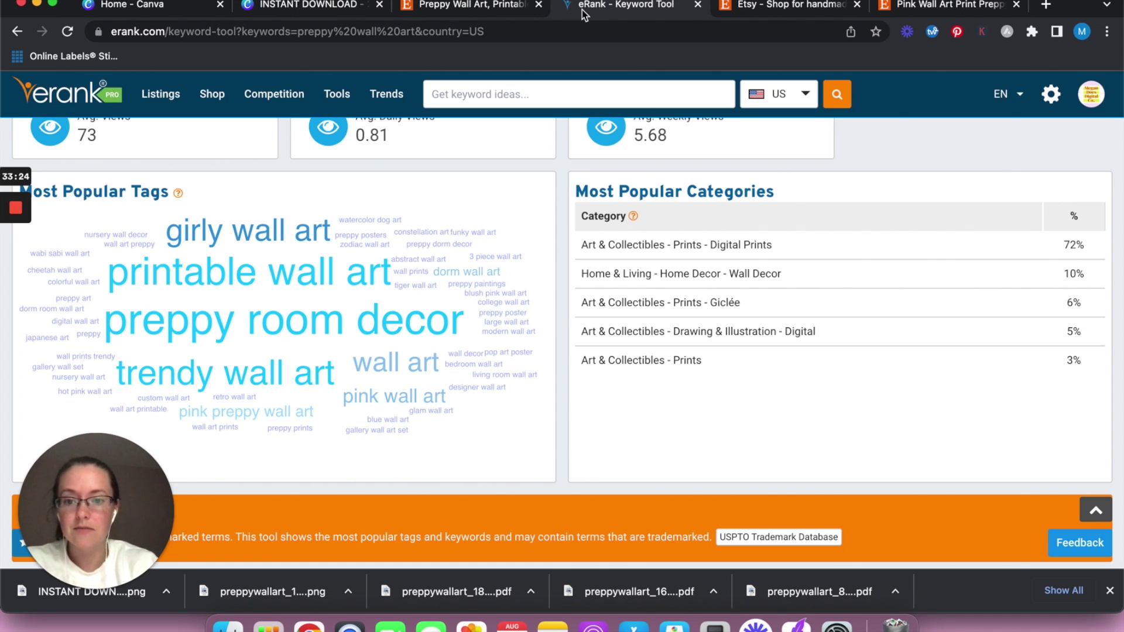
left_click(477, 8)
type("preppy wall prints")
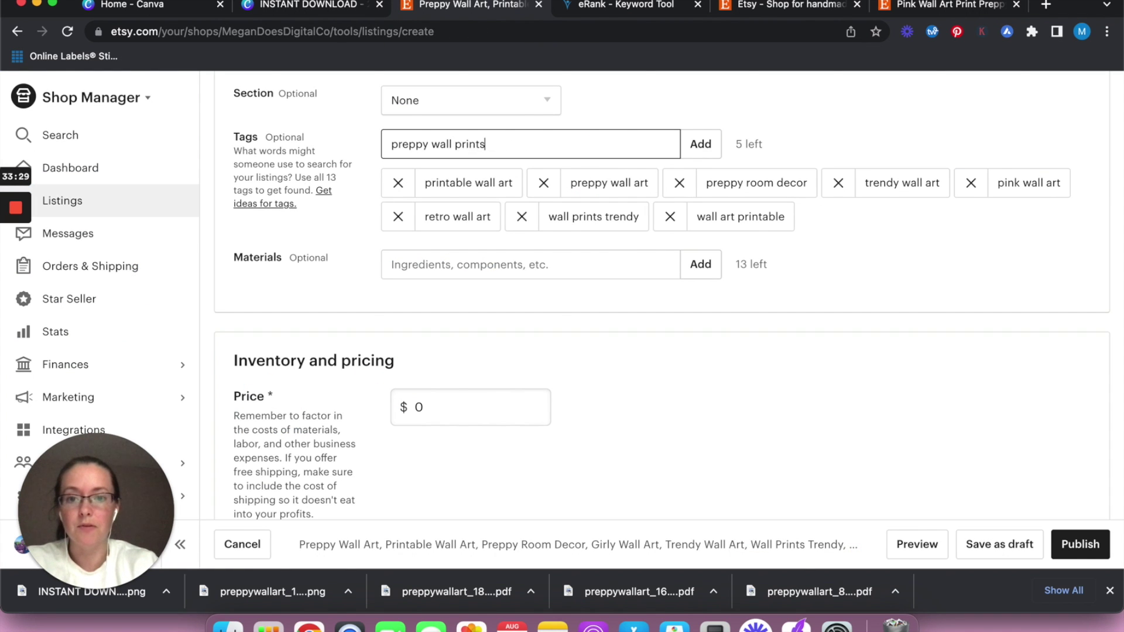
key("Return")
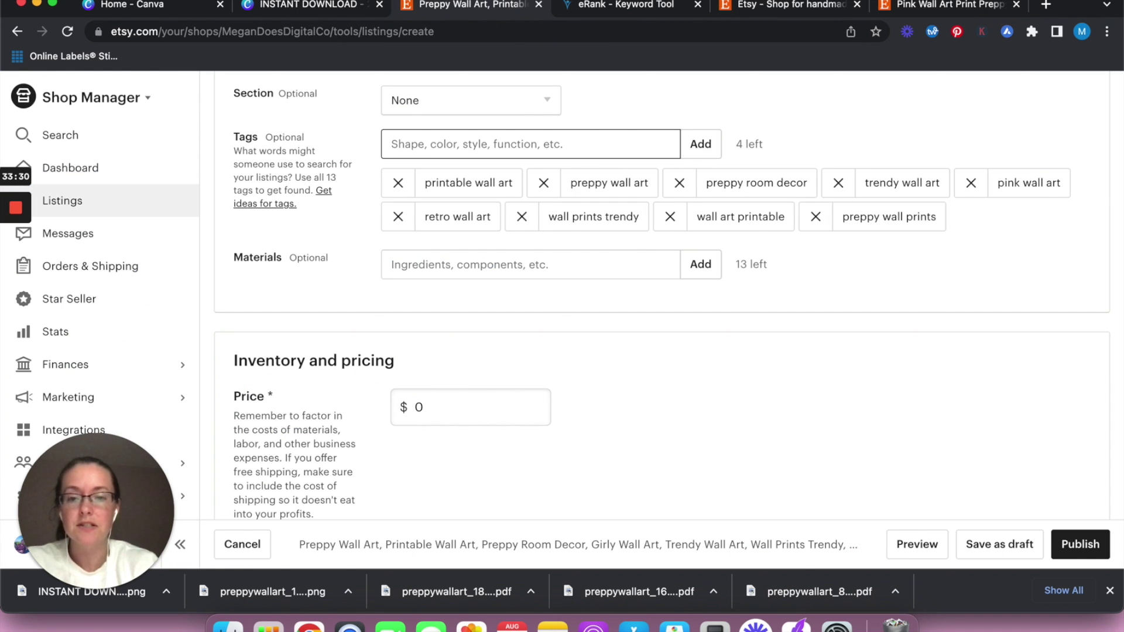
Look up another keyword in eRank and add the tags "preppy dorm decor" and "preppy office decor" to the Etsy listing.
left_click(626, 8)
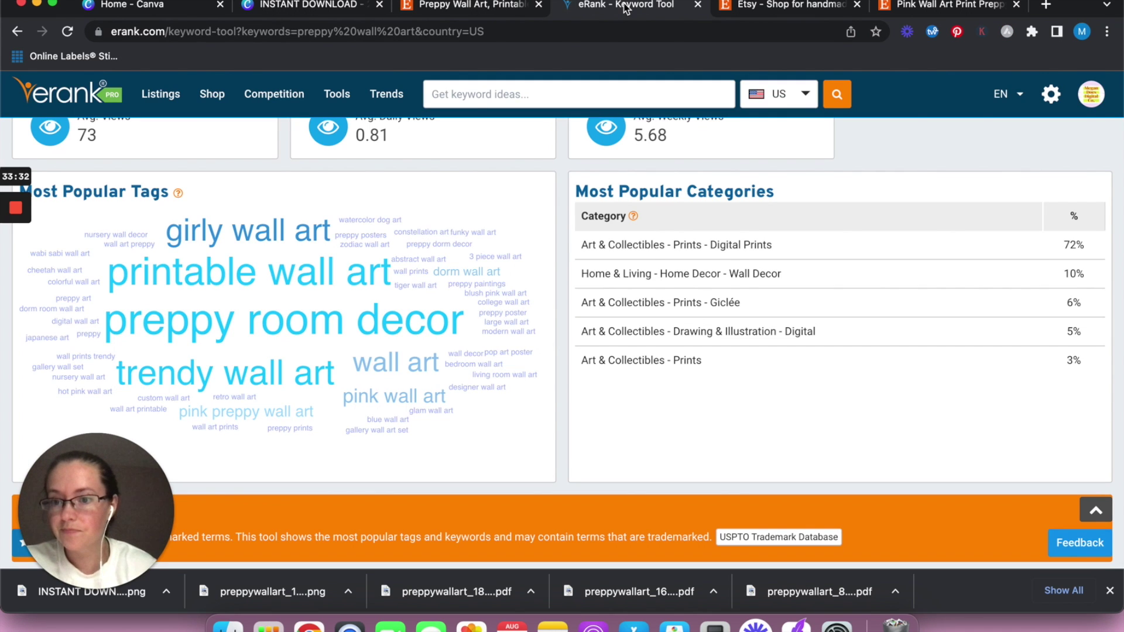
left_click(467, 11)
type("preppy dorm decor")
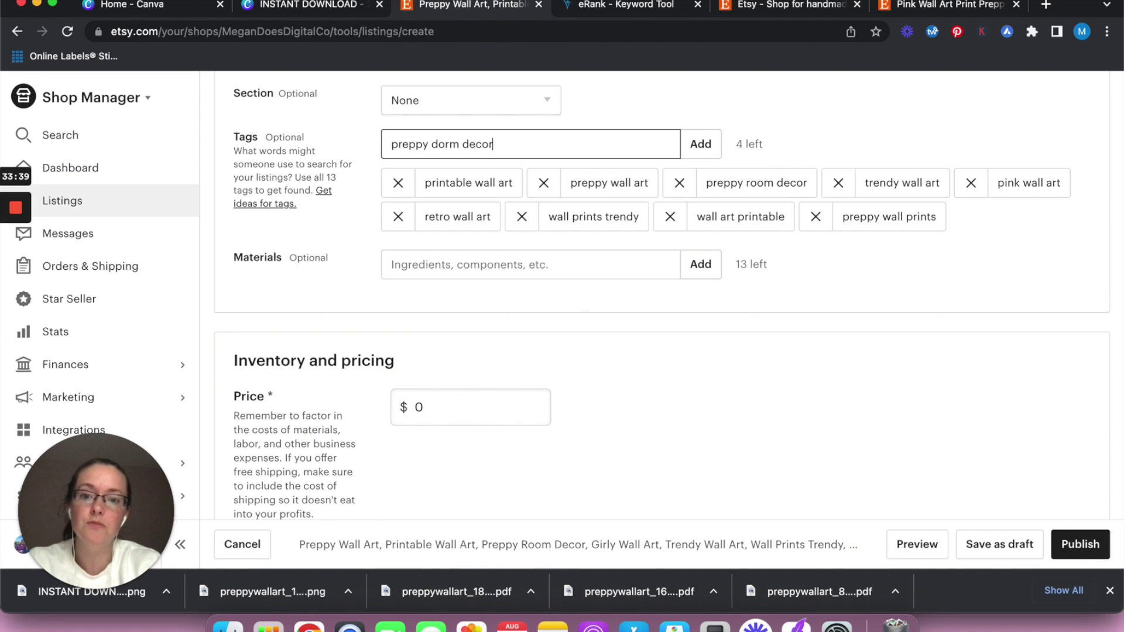
key("Return")
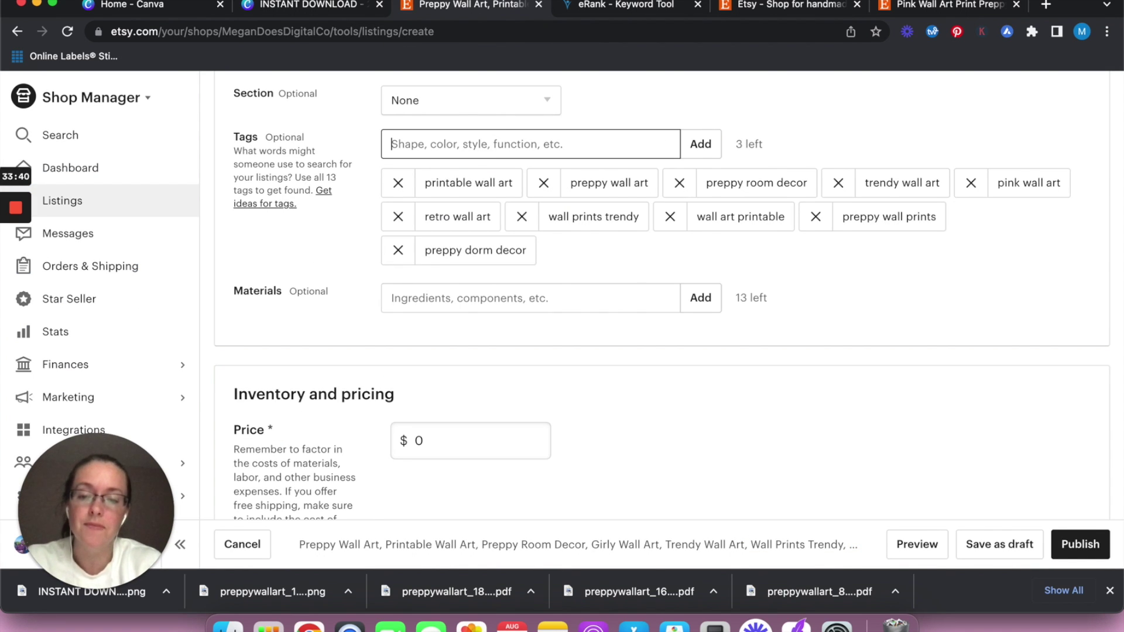
type("pre")
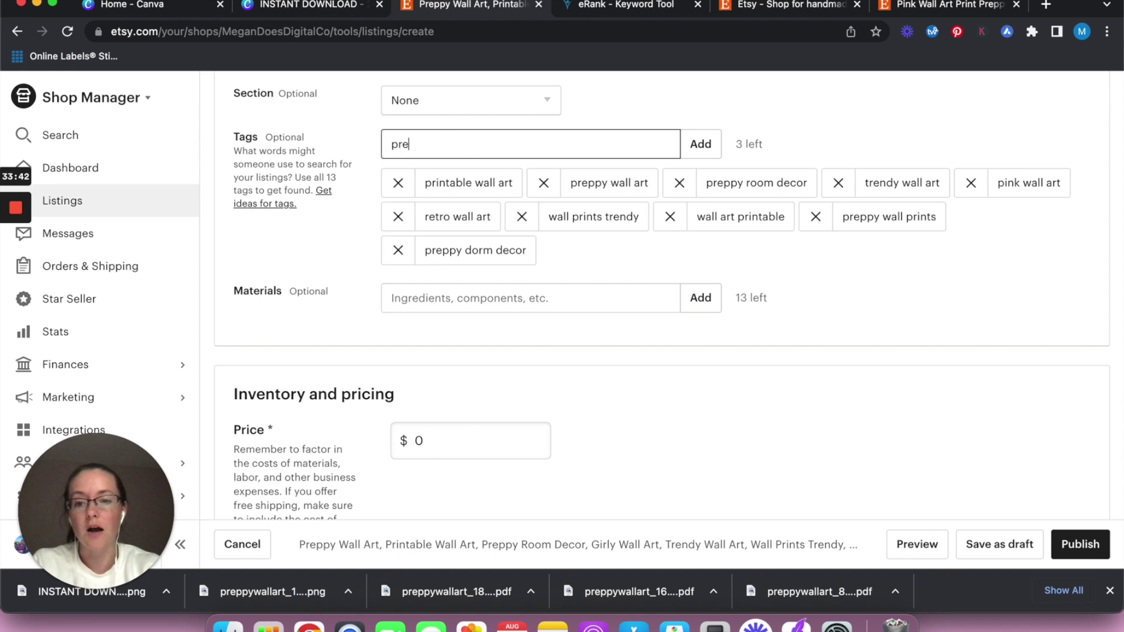
type("ppy office decor")
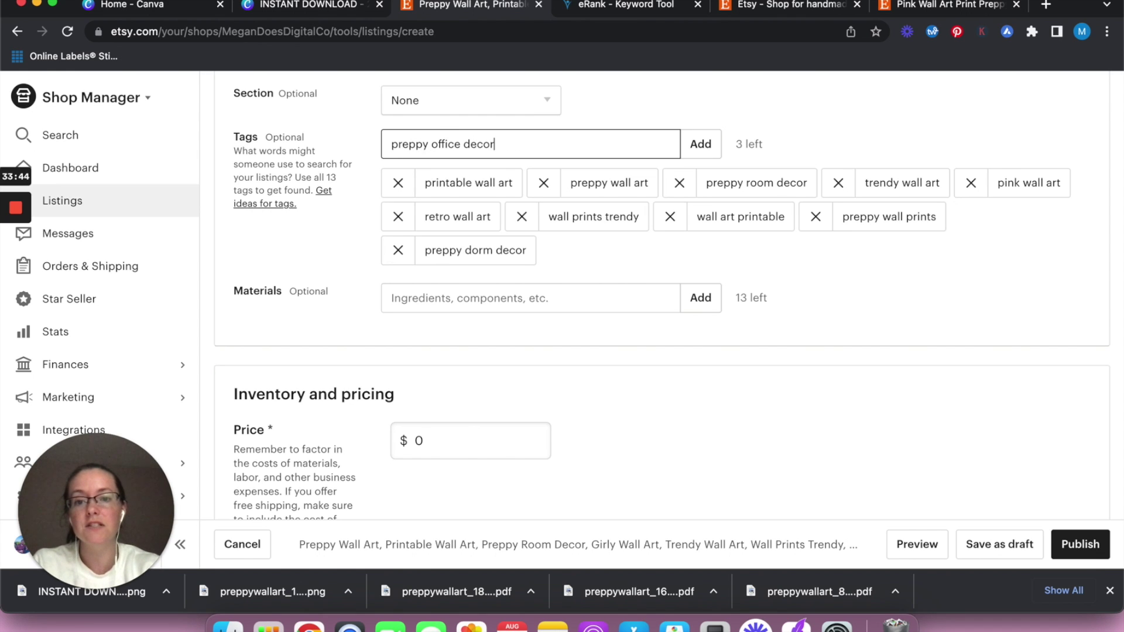
key("Return")
Fill the last two tag slots of the listing with "preppy office art" and "preppy dorm art".
type("preppy office art")
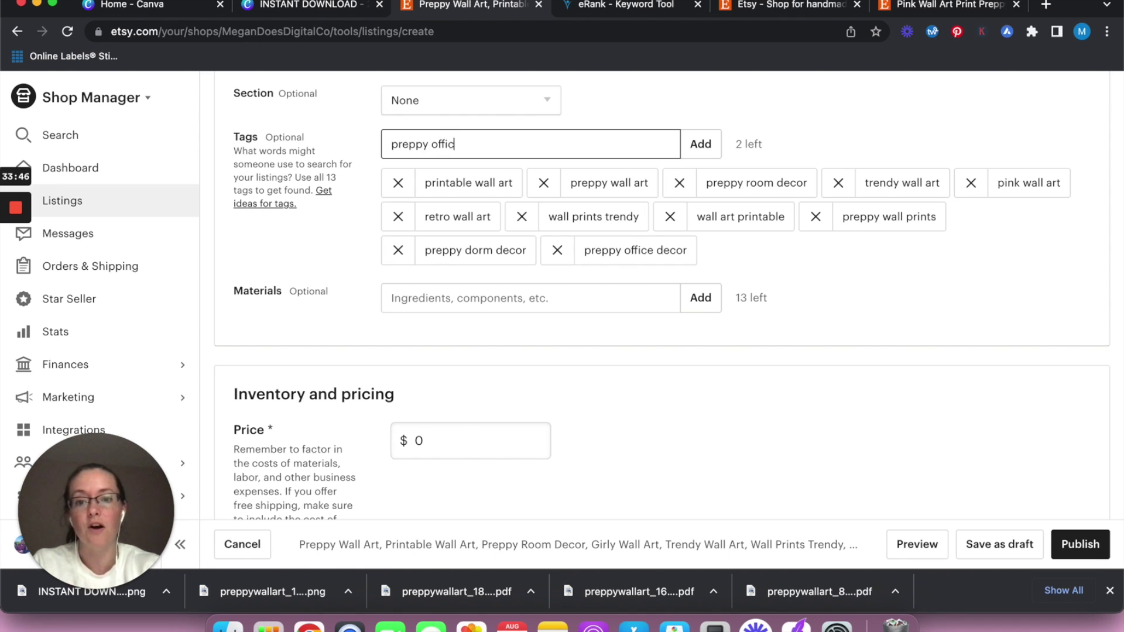
key("Return")
type("preppy dorm art")
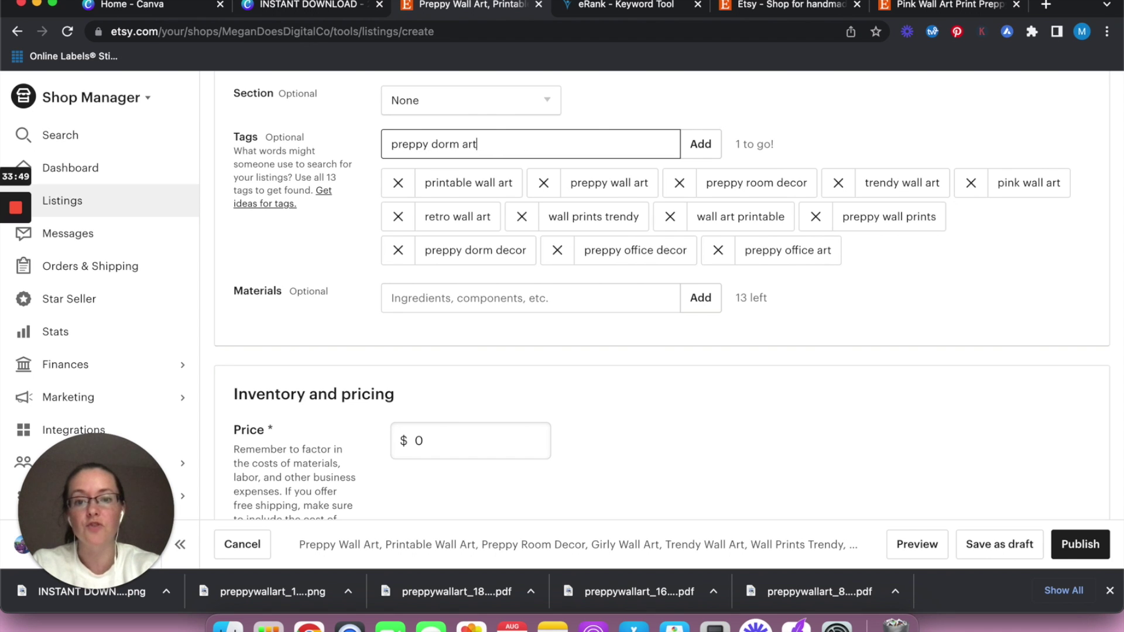
key("Return")
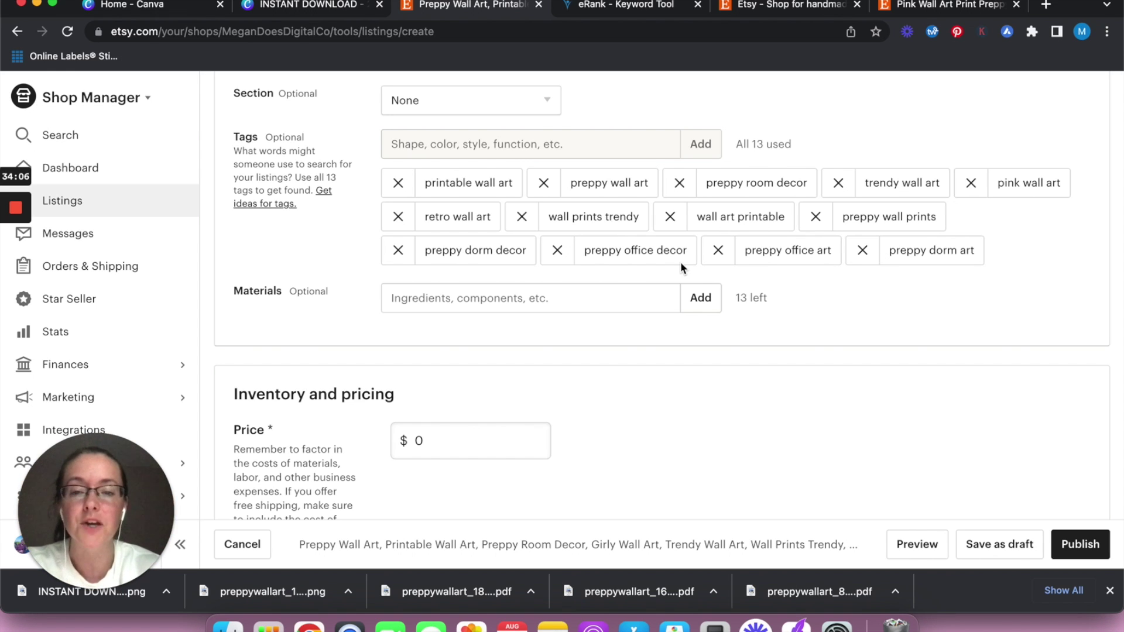
Review eRank's most popular tags once more, then go back to the Etsy listing and proceed to its Inventory and pricing section.
left_click(615, 5)
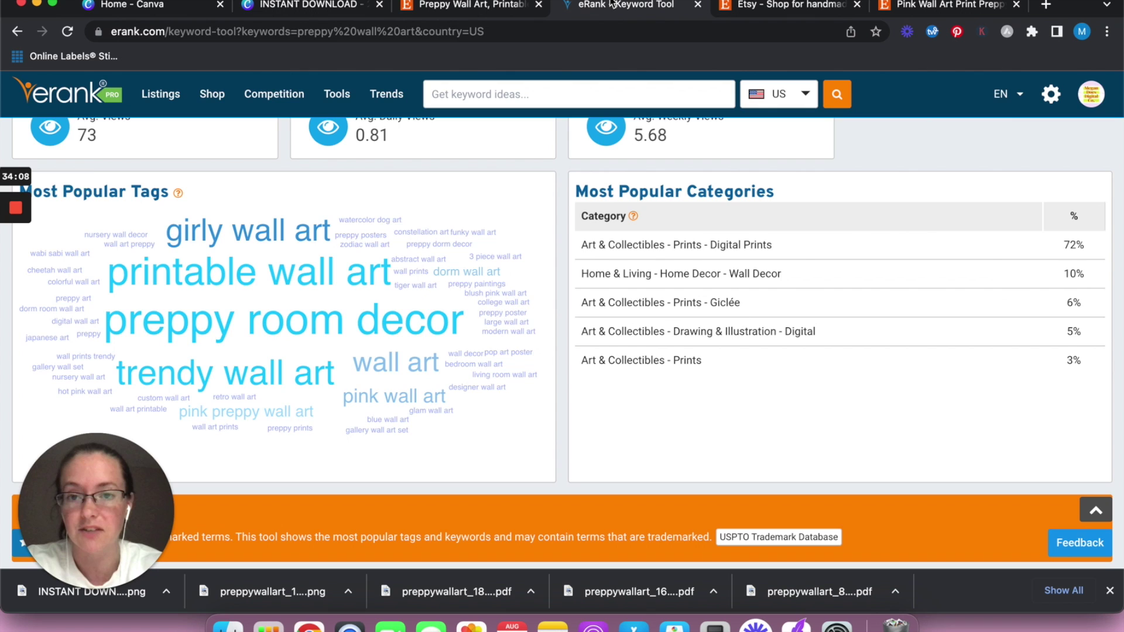
left_click(470, 8)
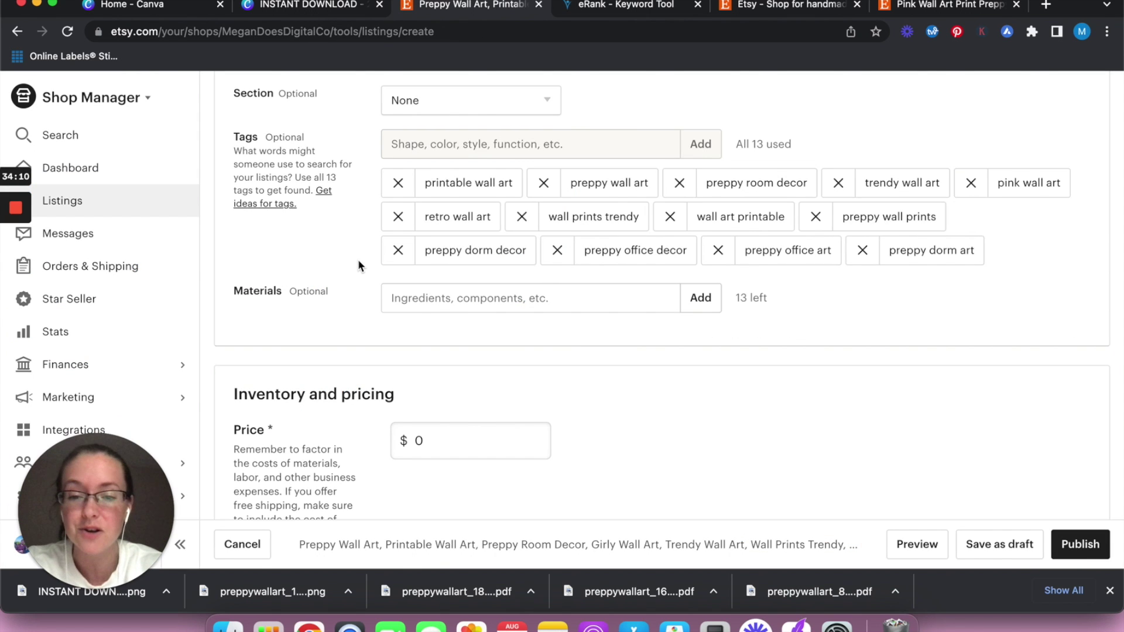
scroll(359, 265, "down", 5)
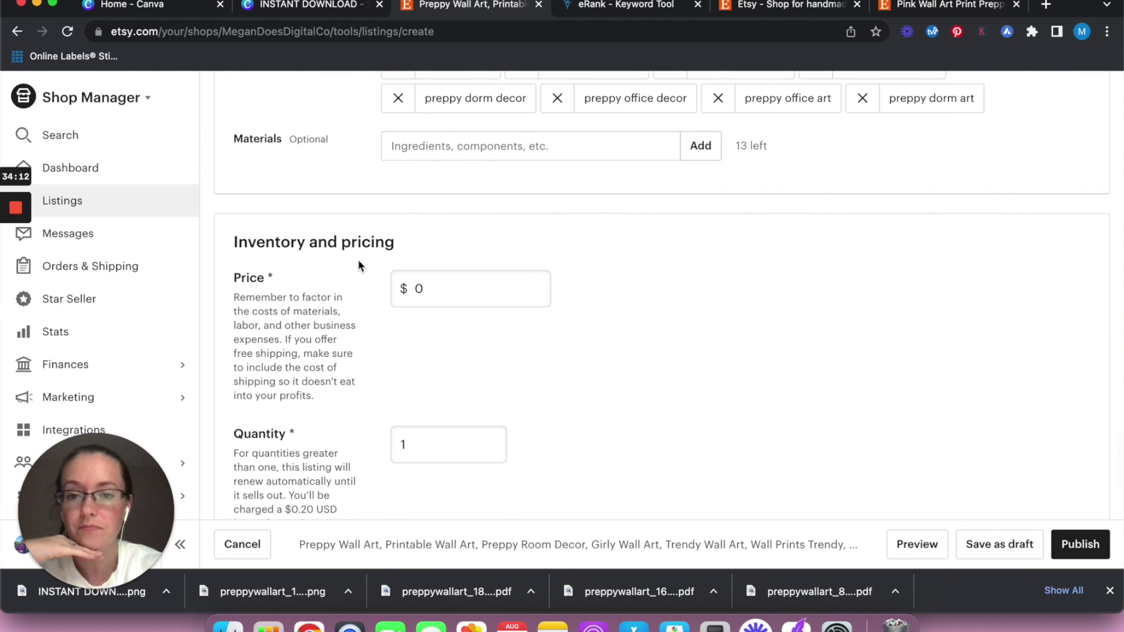
Check eRank's average price for preppy wall art and the price of the competing pink wall art listing on Etsy.
scroll(358, 262, "up", 3)
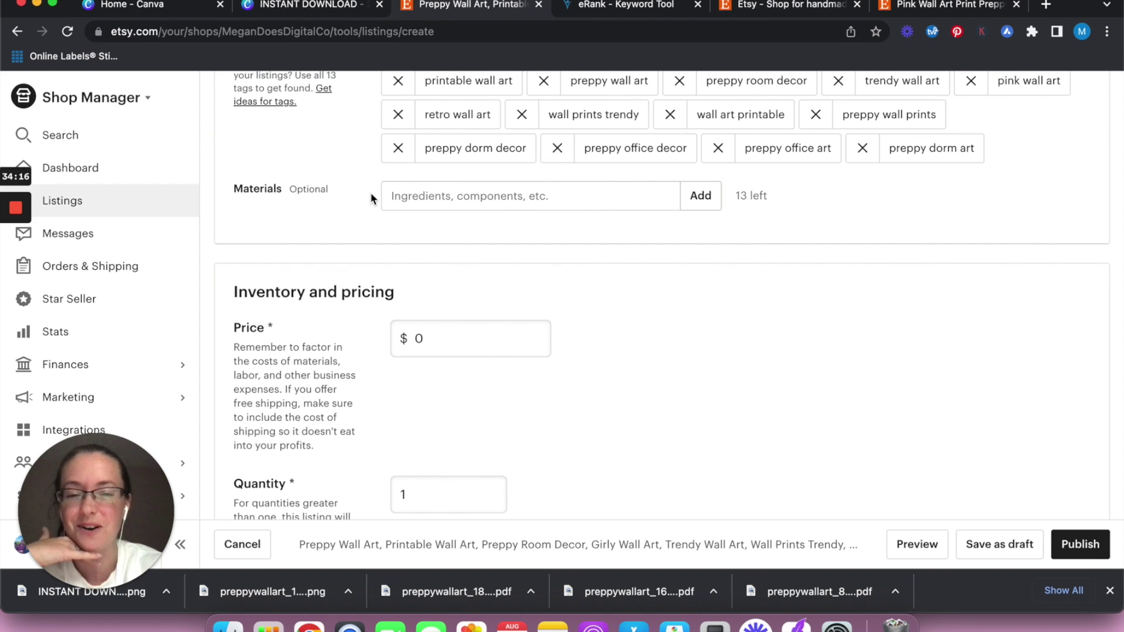
scroll(371, 198, "down", 2)
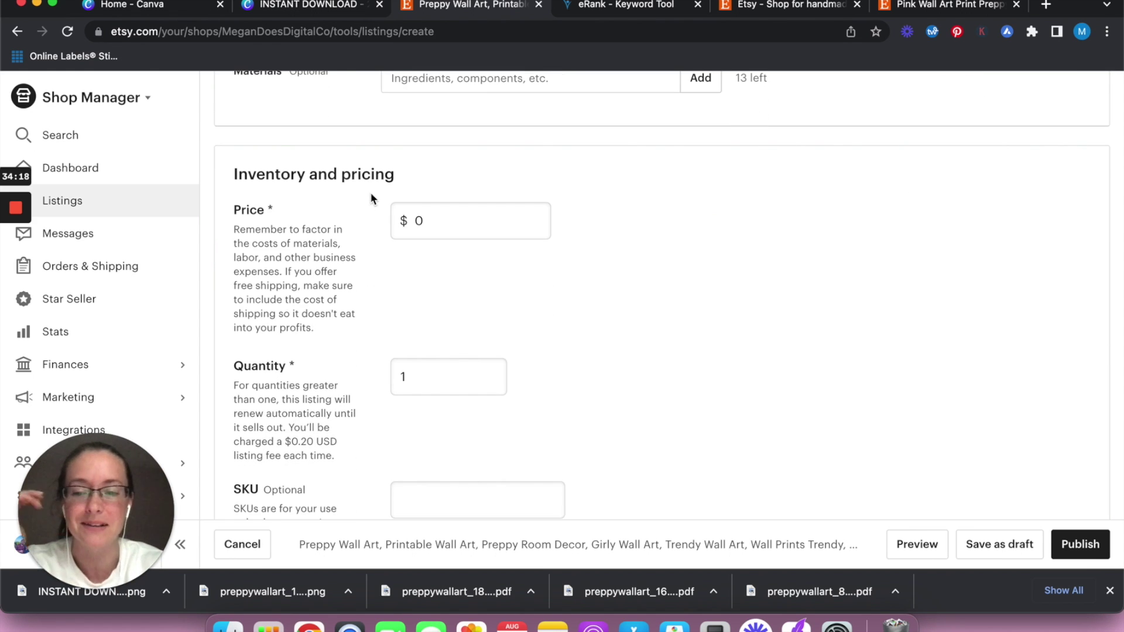
scroll(370, 199, "down", 2)
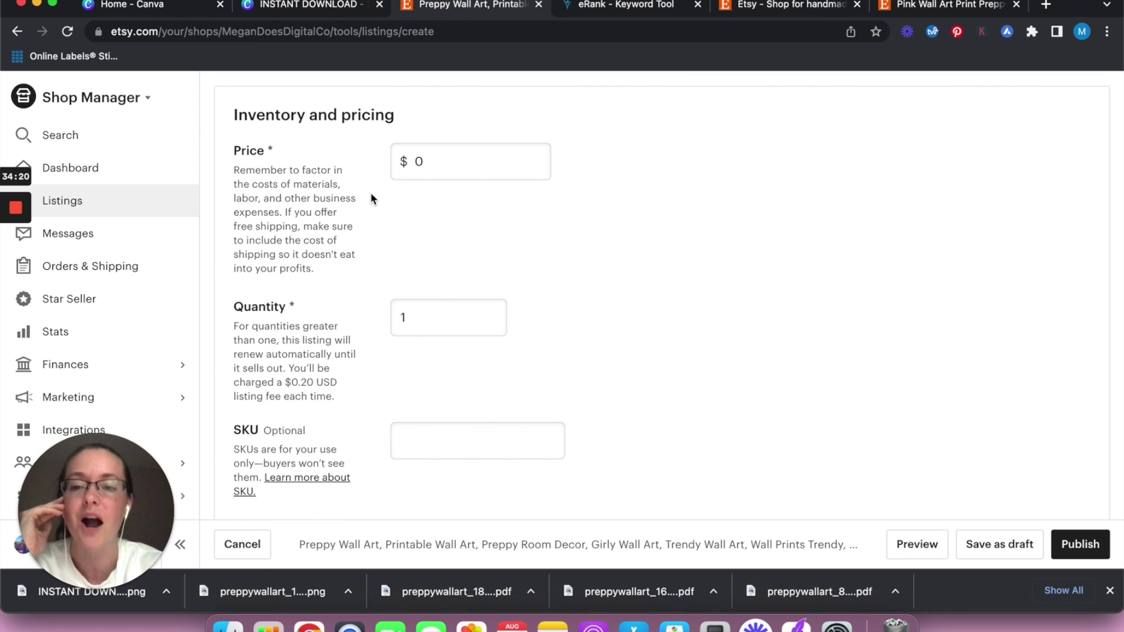
scroll(370, 200, "down", 1)
left_click(623, 12)
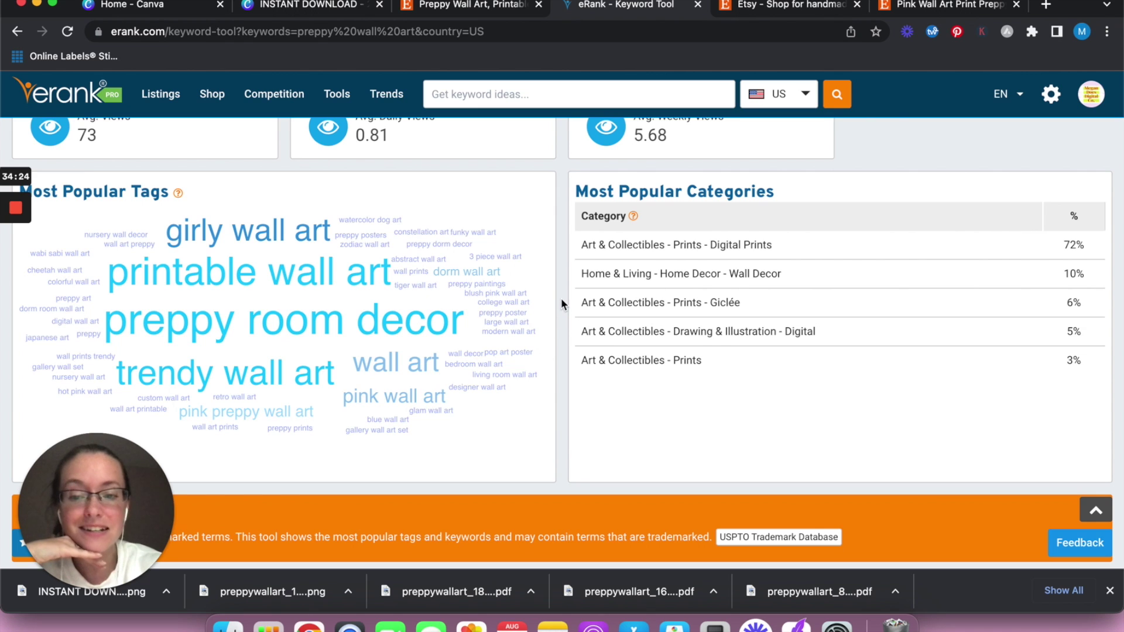
scroll(561, 303, "up", 5)
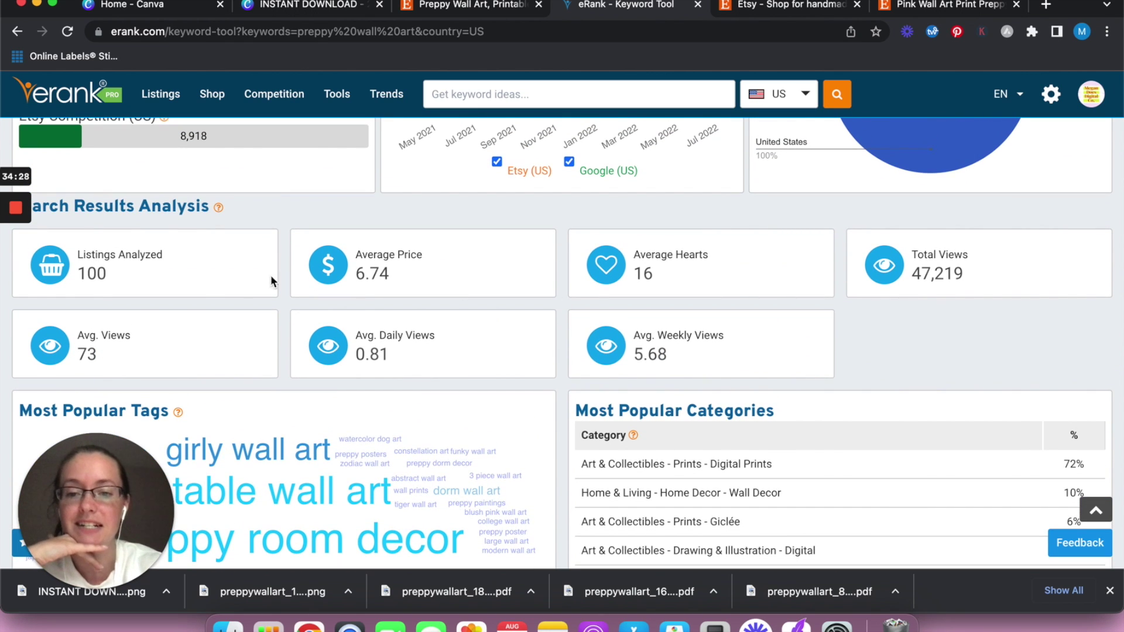
left_click(916, 4)
scroll(739, 307, "up", 15)
scroll(739, 307, "down", 3)
scroll(739, 306, "up", 4)
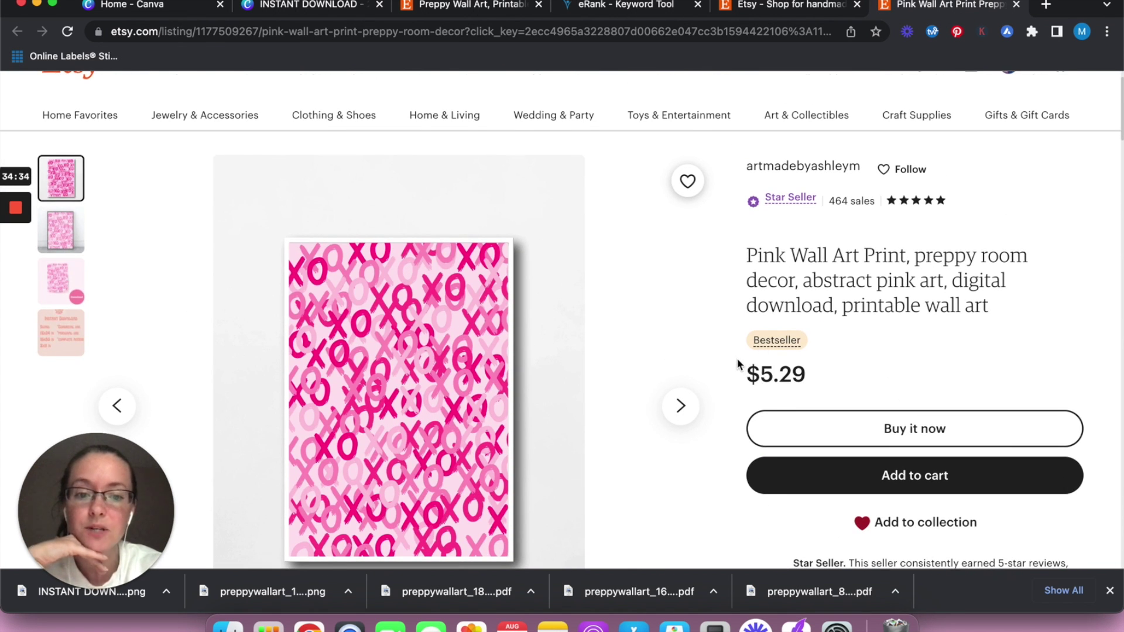
scroll(737, 359, "down", 1)
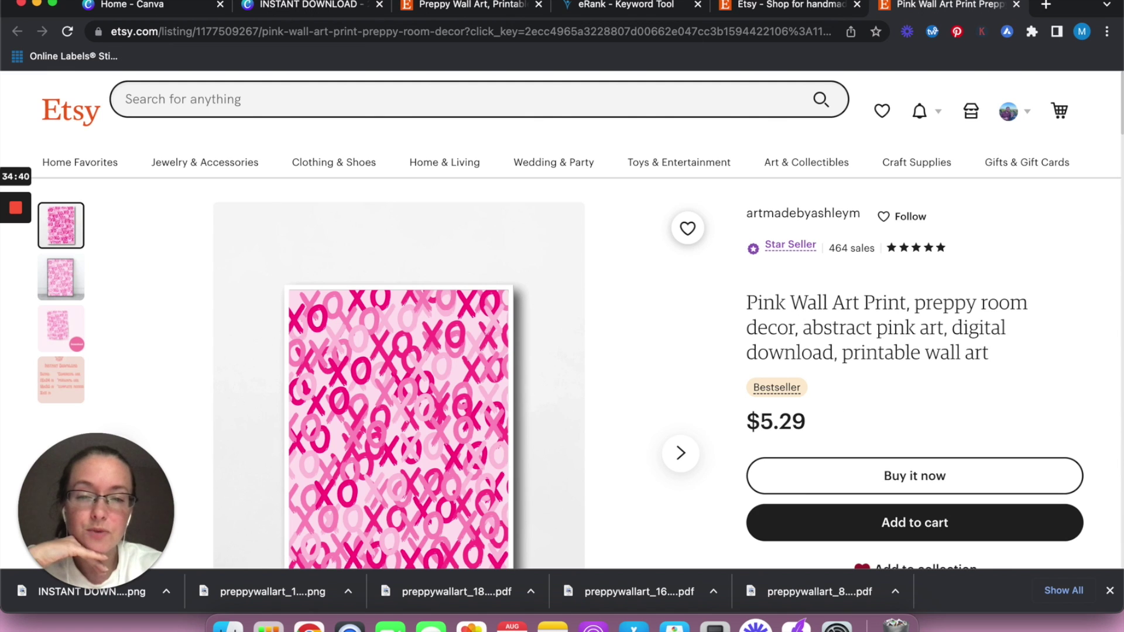
left_click(632, 10)
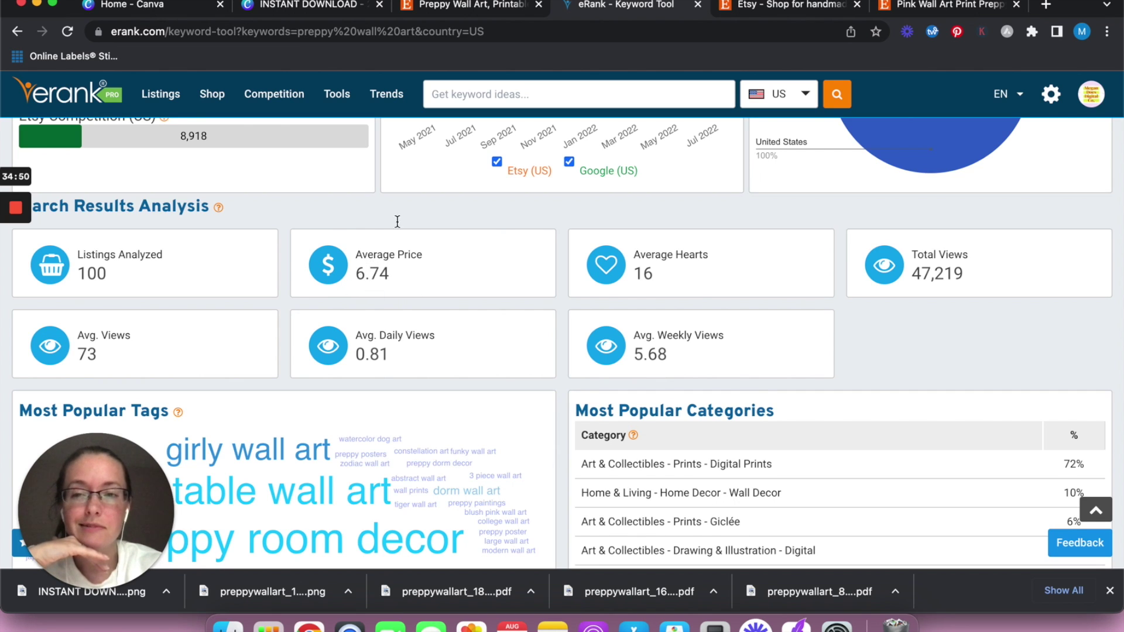
Return to the Etsy listing draft and set its price to $6.74.
left_click(477, 12)
double_click(446, 142)
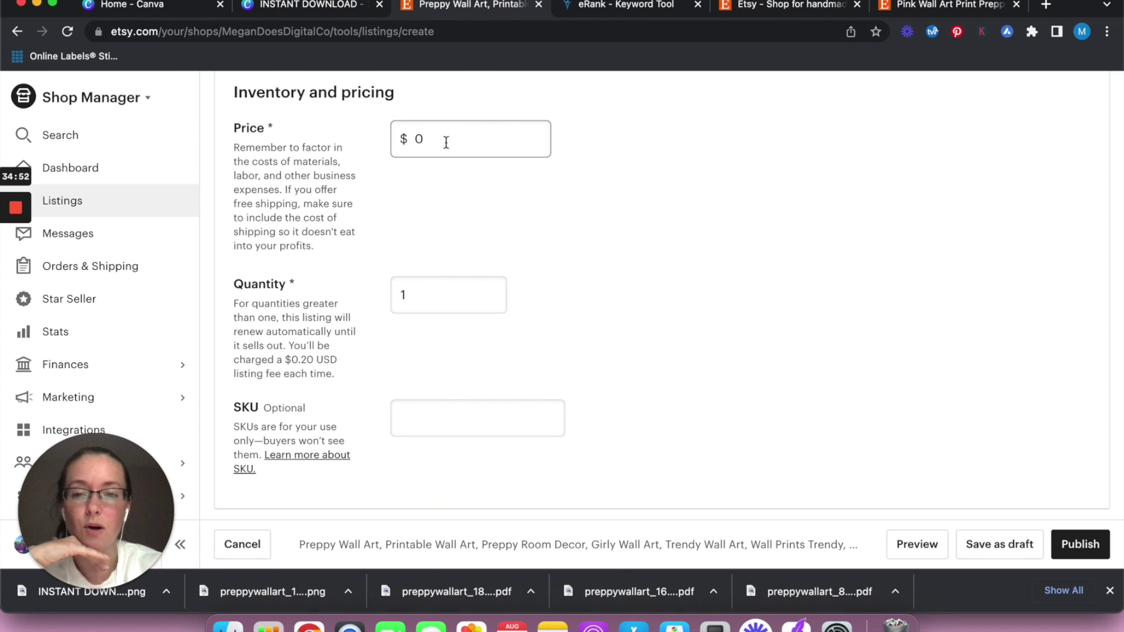
type("6.74")
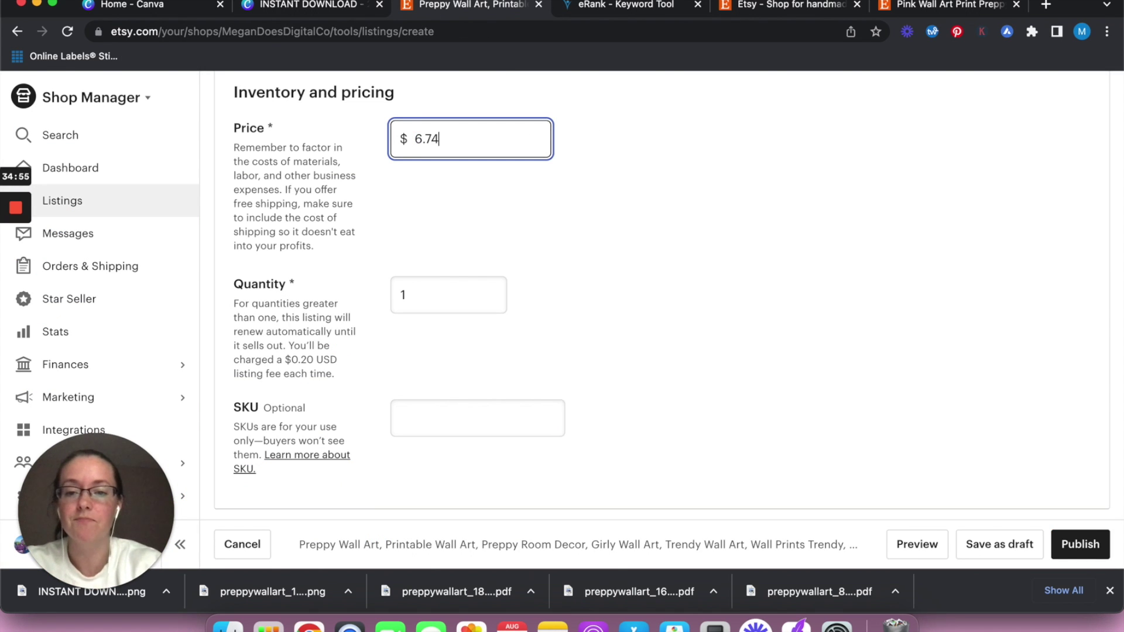
left_click(602, 295)
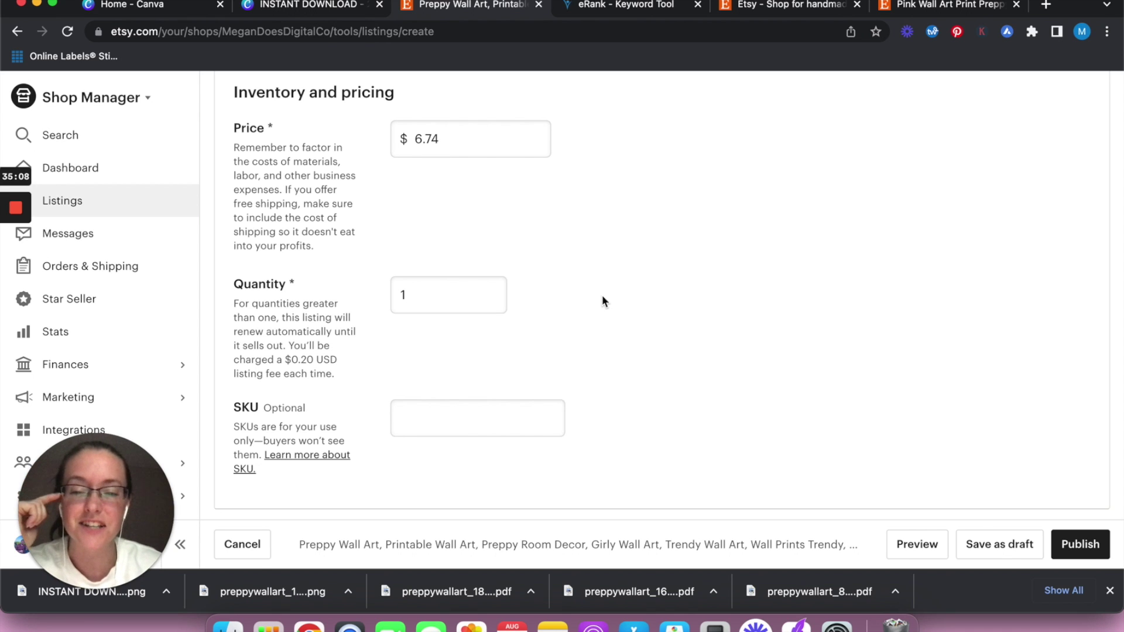
left_click(451, 291)
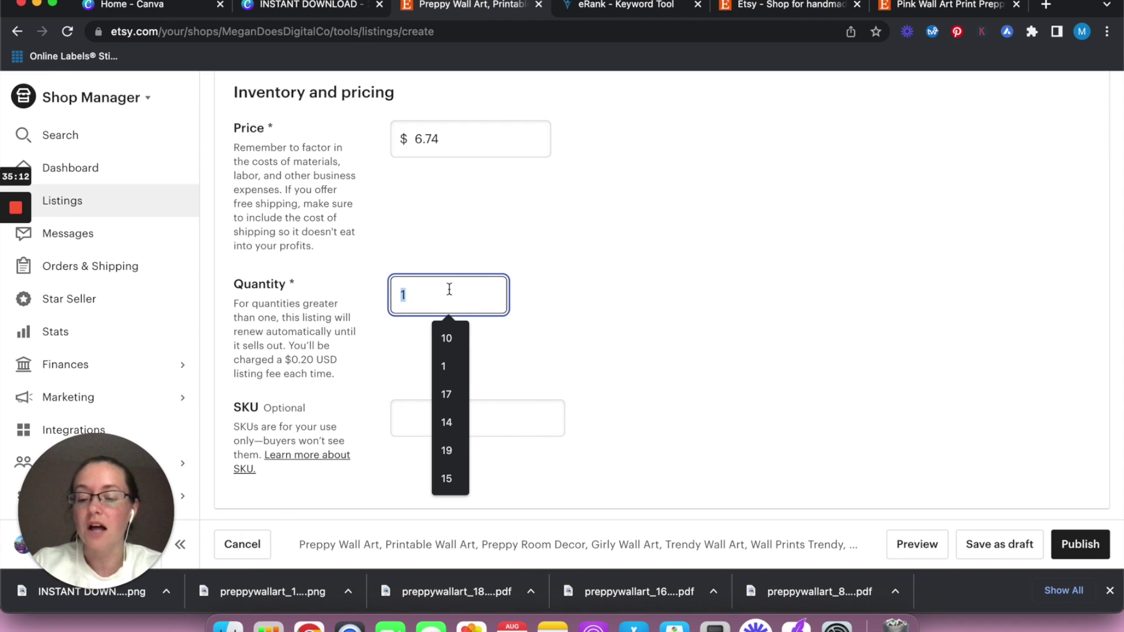
type("999")
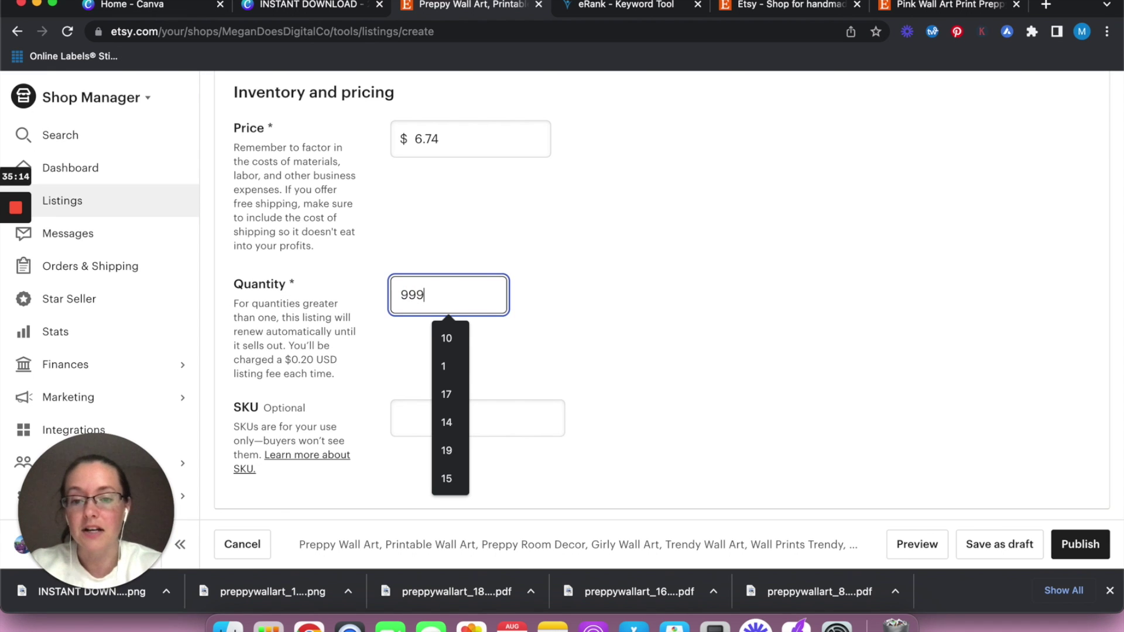
left_click(553, 350)
left_click(460, 286)
type("1000")
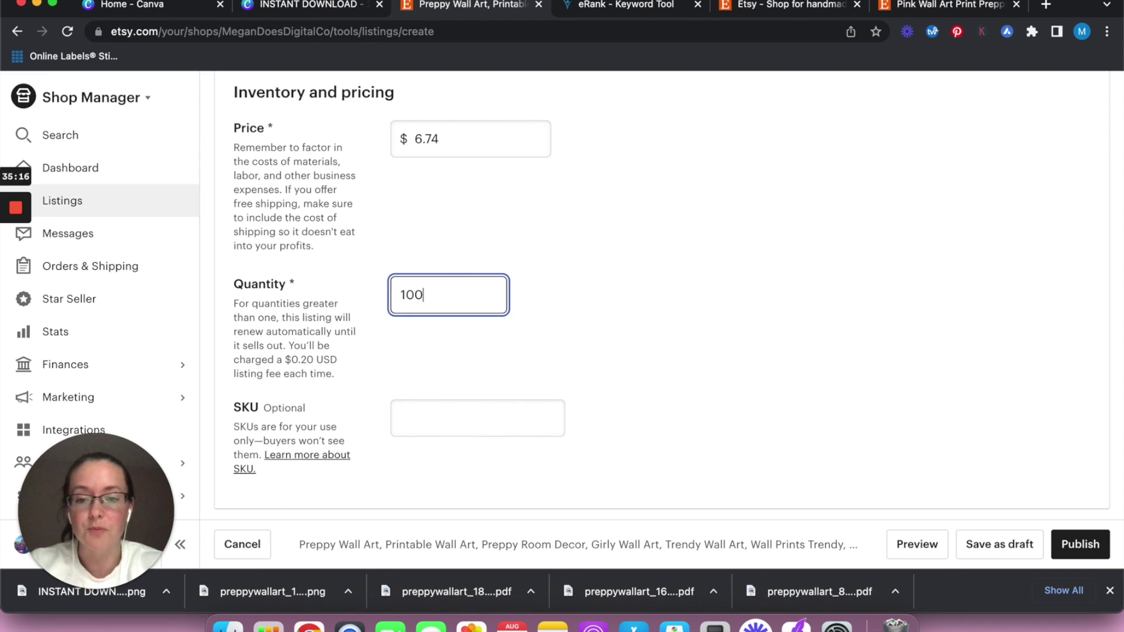
key("BackSpace")
key("BackSpace")
key("BackSpace")
key("BackSpace")
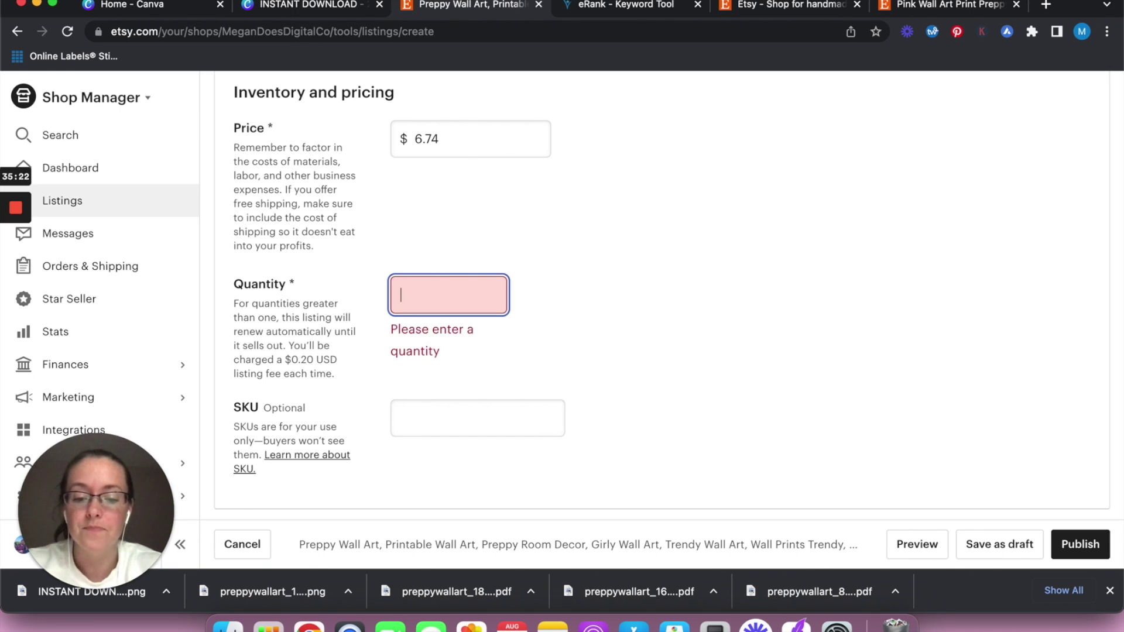
Set the listing's quantity to 20.
type("20")
left_click(363, 385)
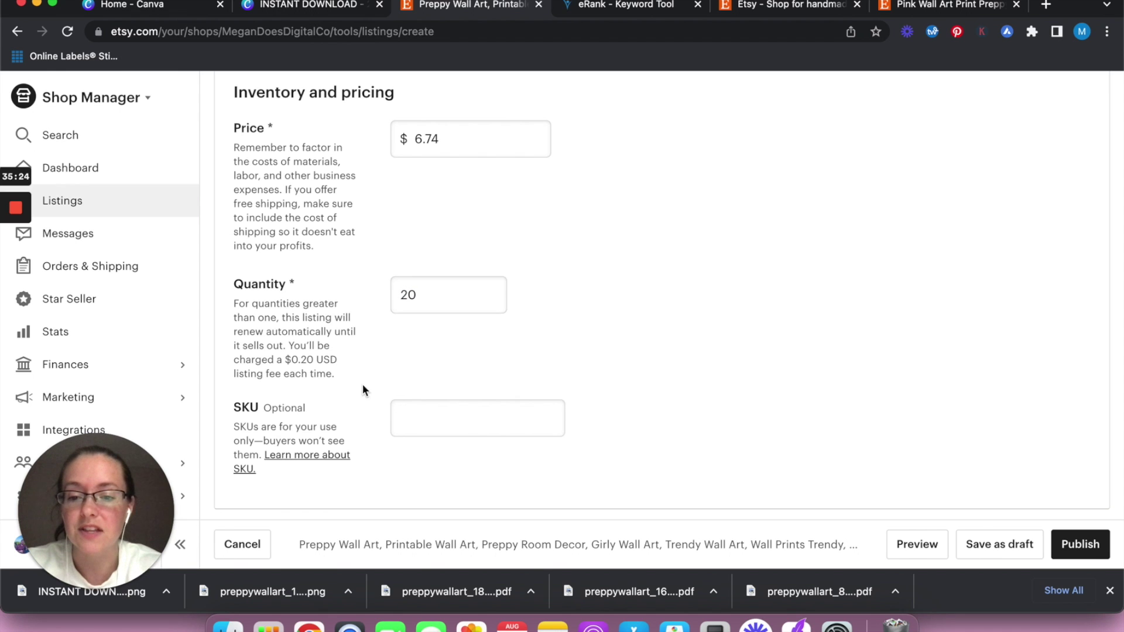
Add the downloaded preppywallart_18x24.pdf to the listing's digital files.
scroll(364, 385, "down", 3)
scroll(316, 380, "down", 4)
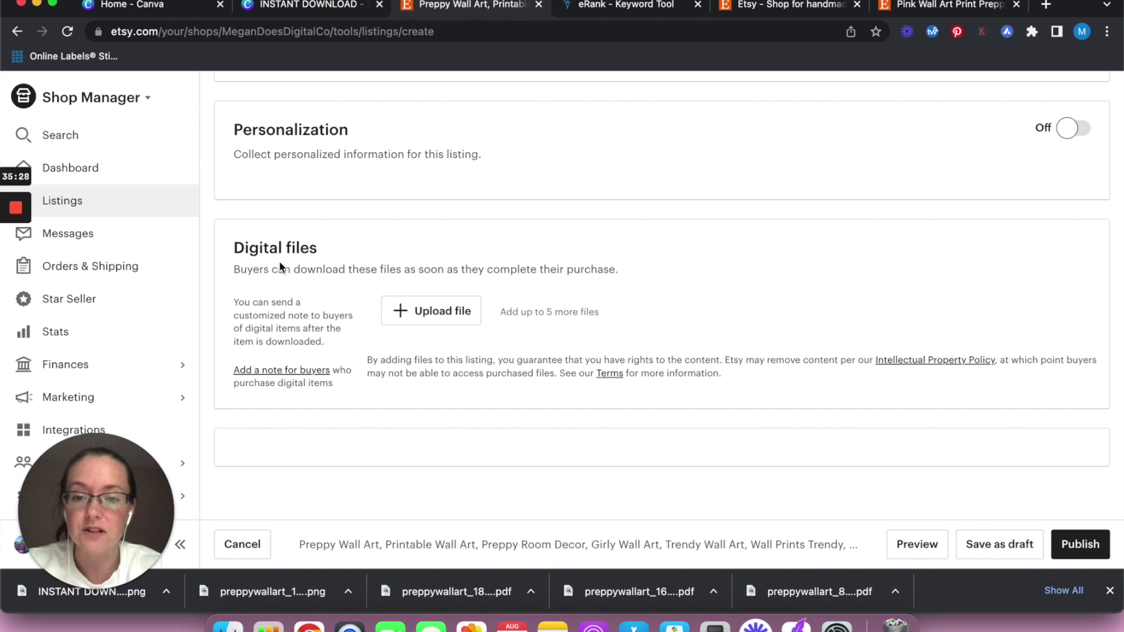
scroll(369, 335, "down", 2)
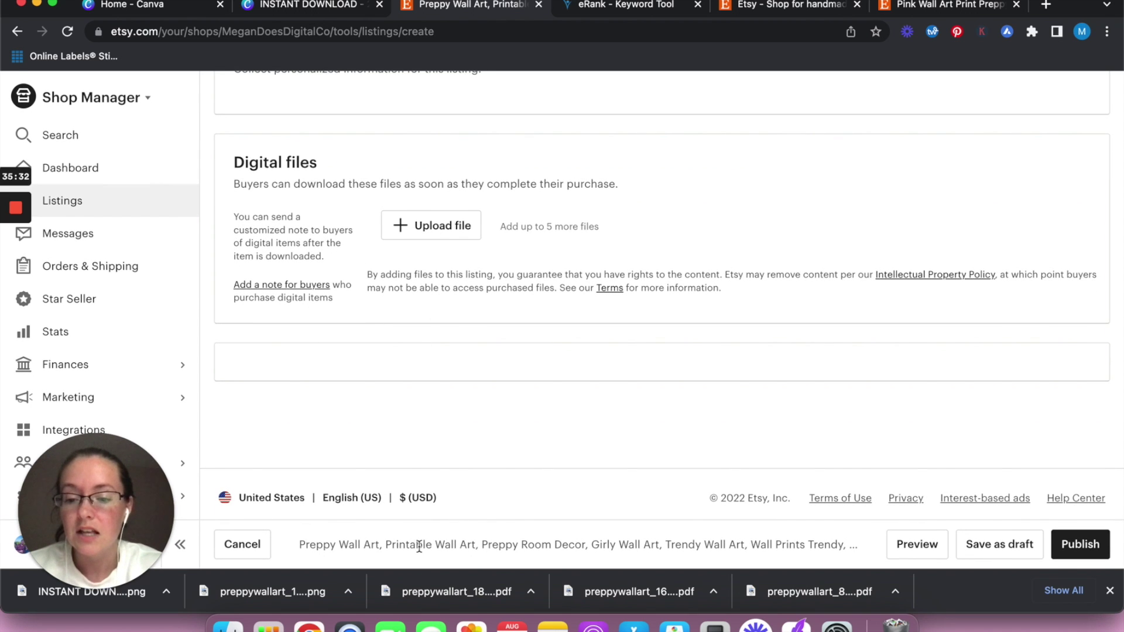
left_click_drag(444, 592, 427, 238)
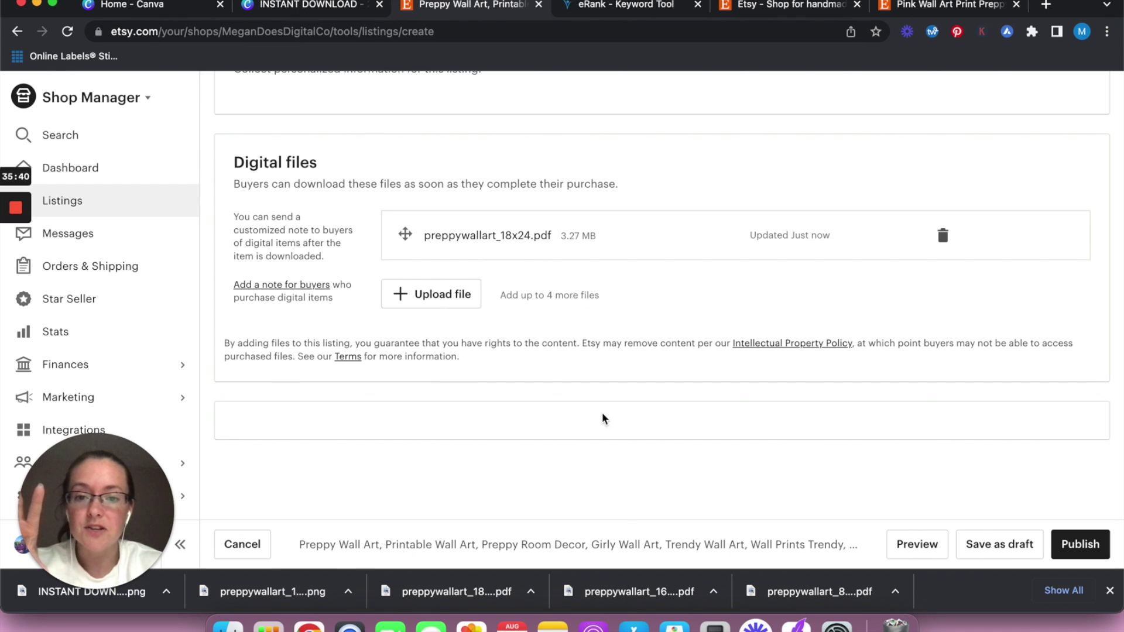
left_click_drag(577, 591, 451, 287)
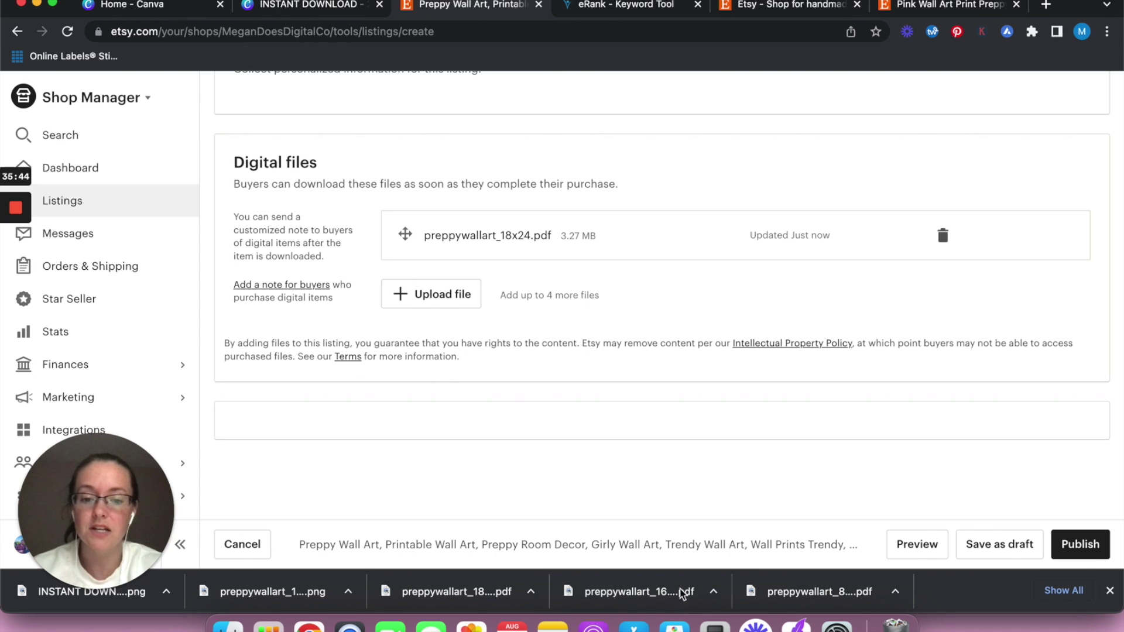
left_click_drag(778, 595, 455, 296)
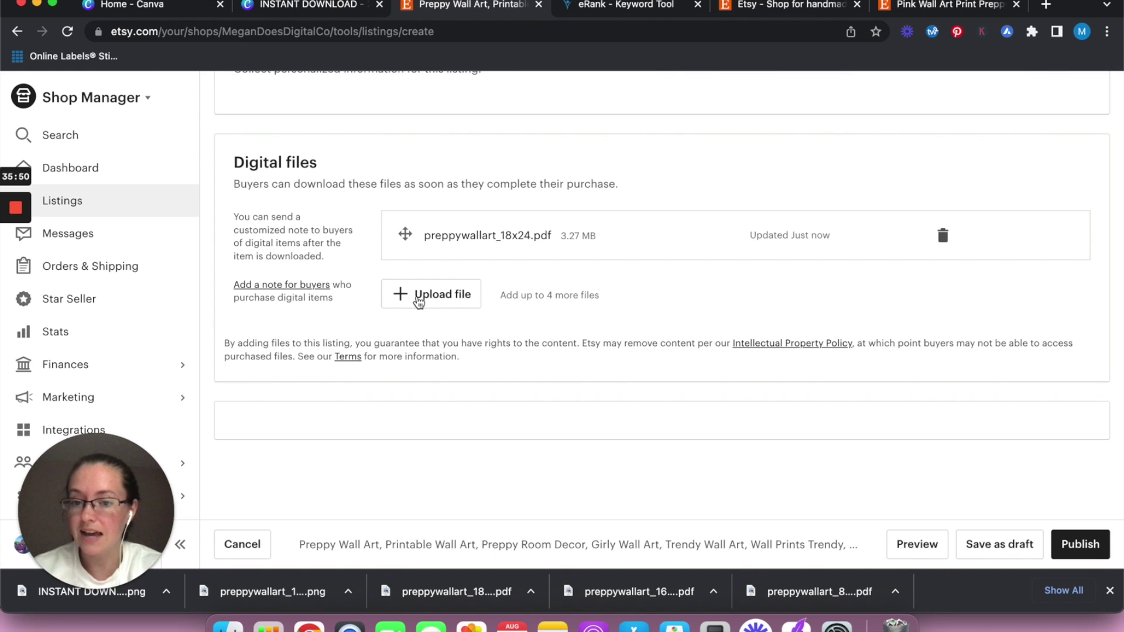
left_click(419, 301)
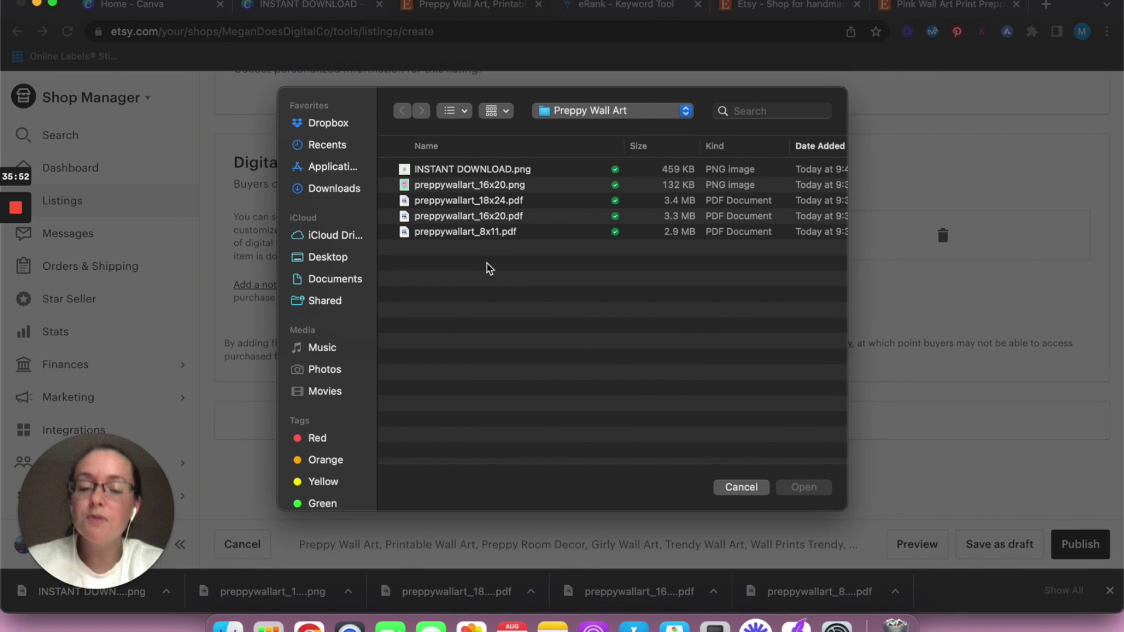
left_click(741, 488)
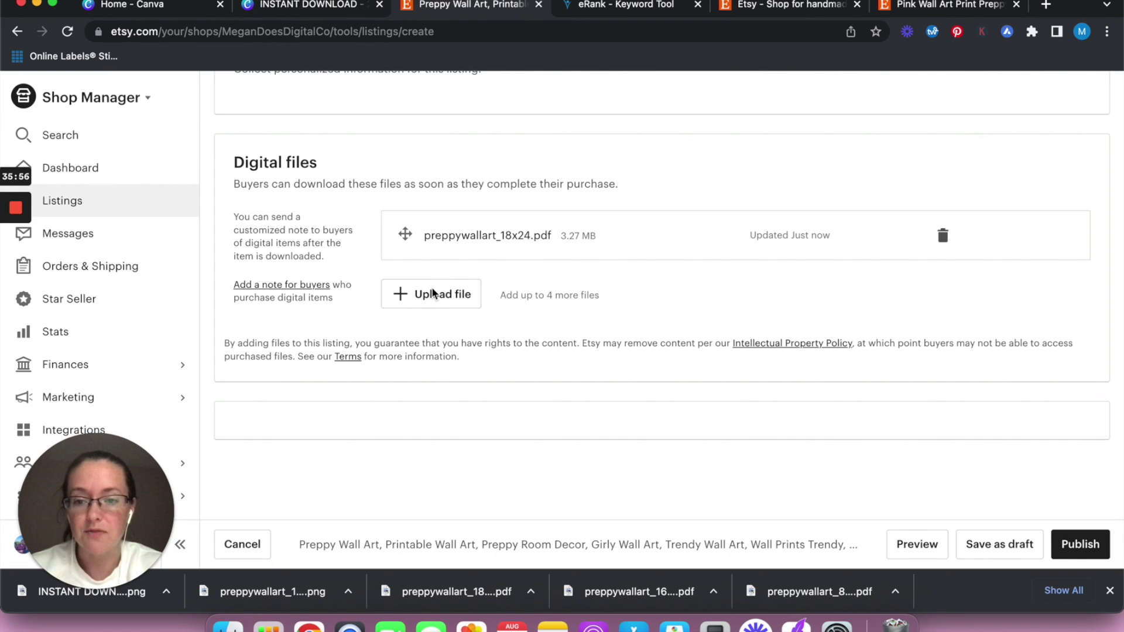
Upload preppywallart_16x20.pdf and preppywallart_8x11.pdf from the Preppy Wall Art folder to the listing's digital files.
left_click(402, 302)
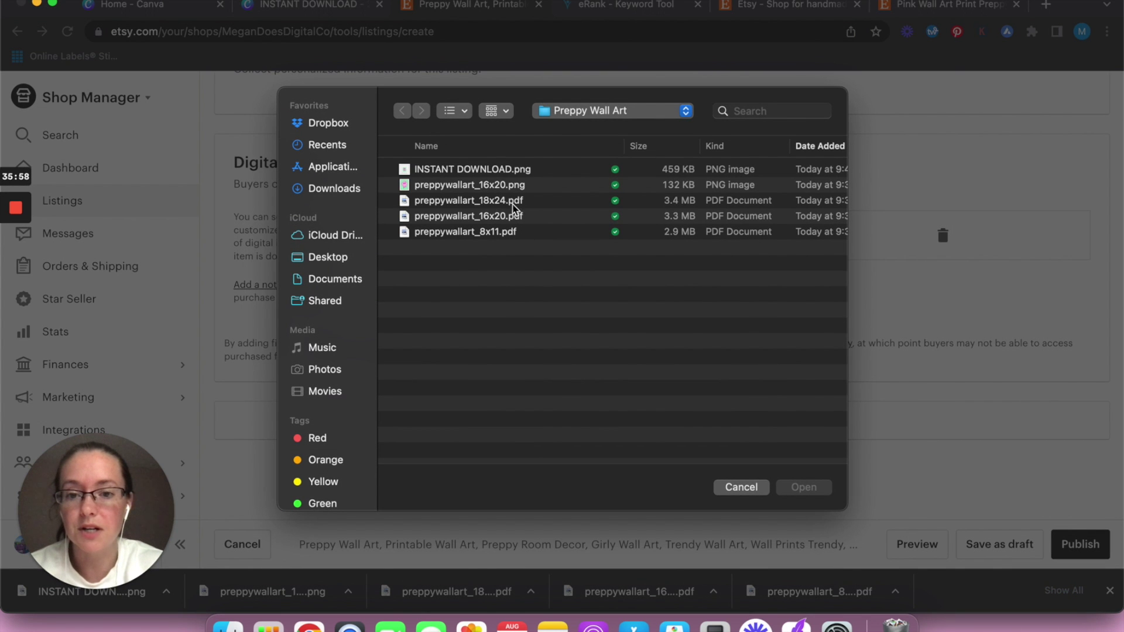
left_click(501, 217)
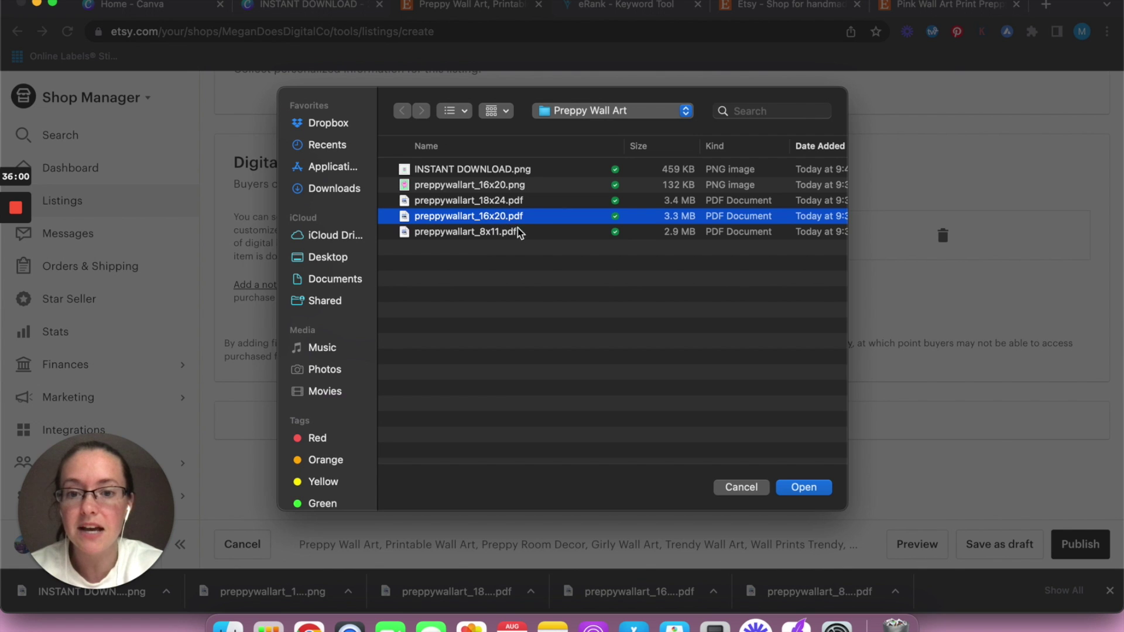
left_click(502, 232, "shift")
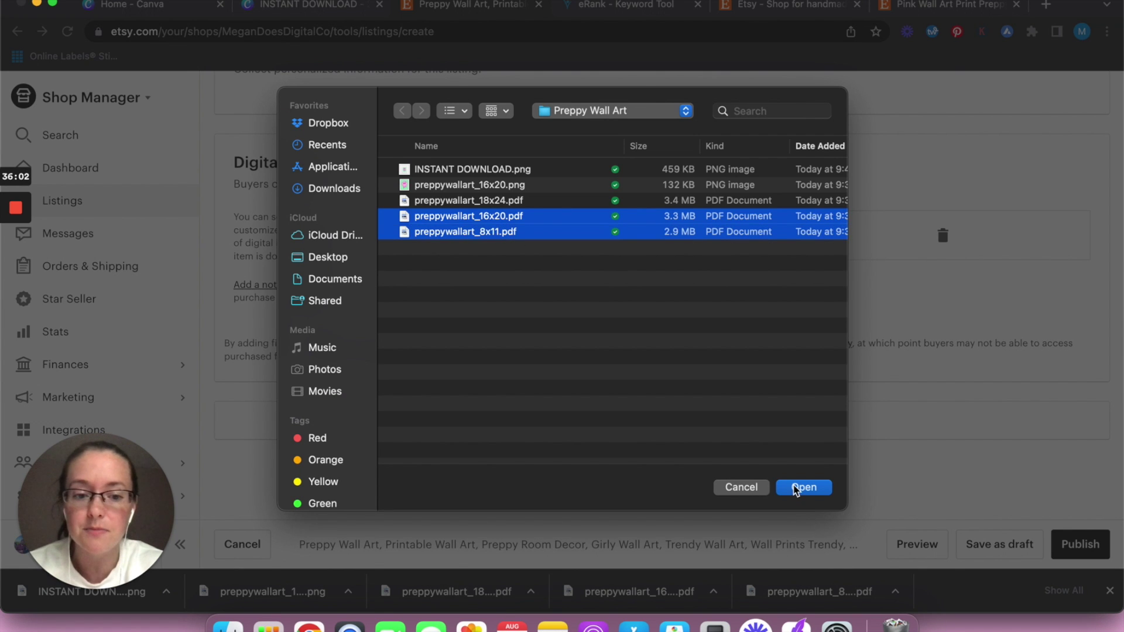
key("Return")
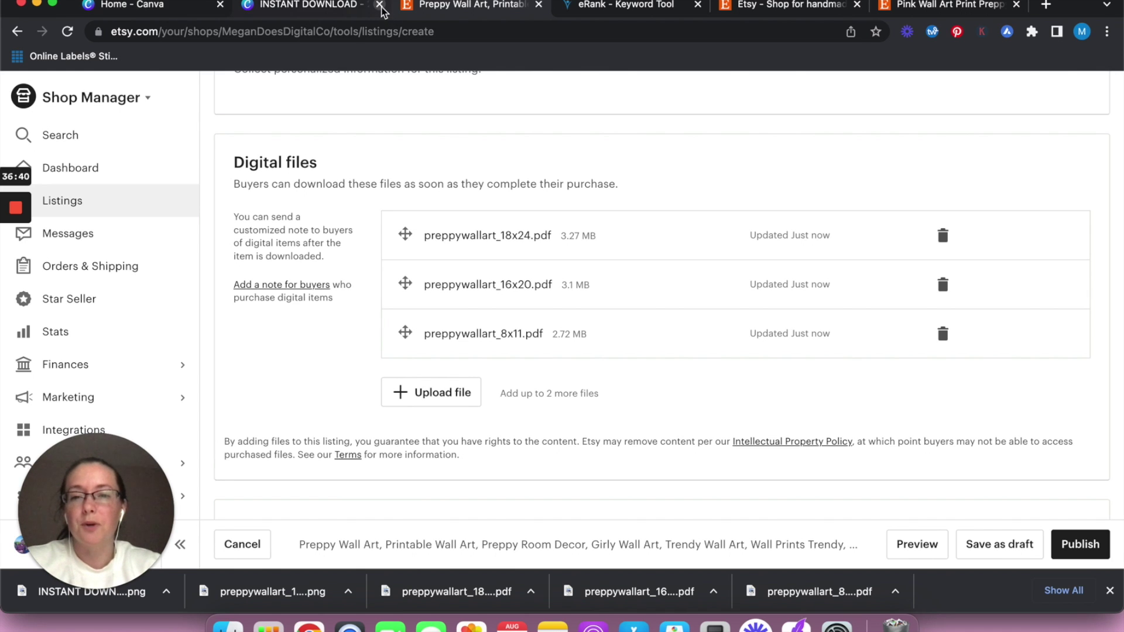
Switch to Canva, close the INSTANT DOWNLOAD design and go to the Canva home page.
left_click(153, 5)
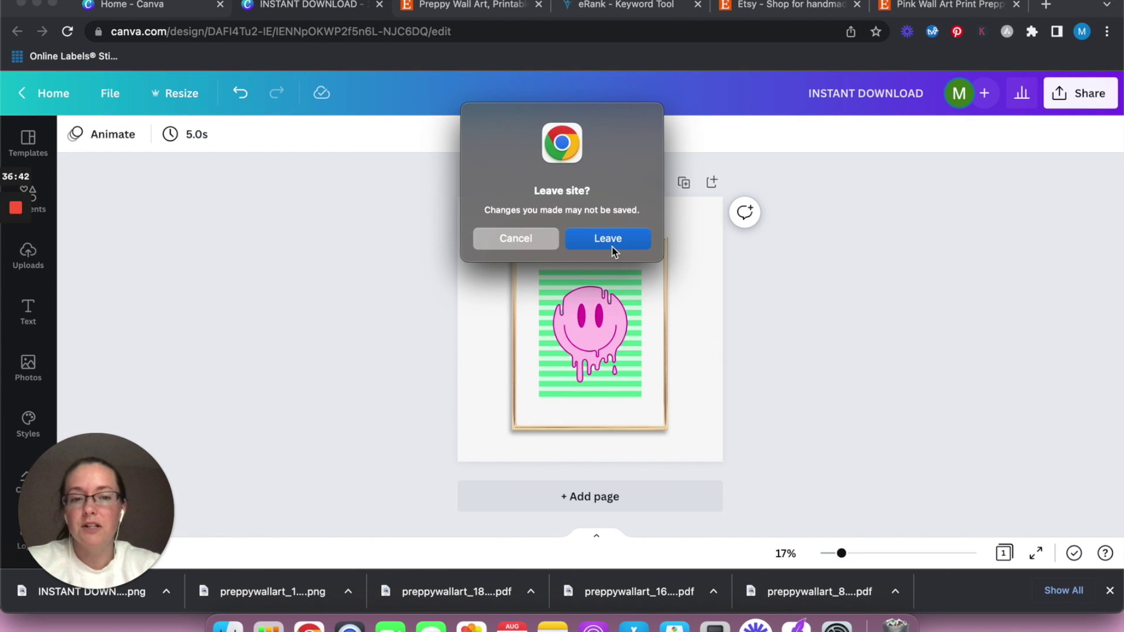
left_click(611, 246)
left_click(181, 13)
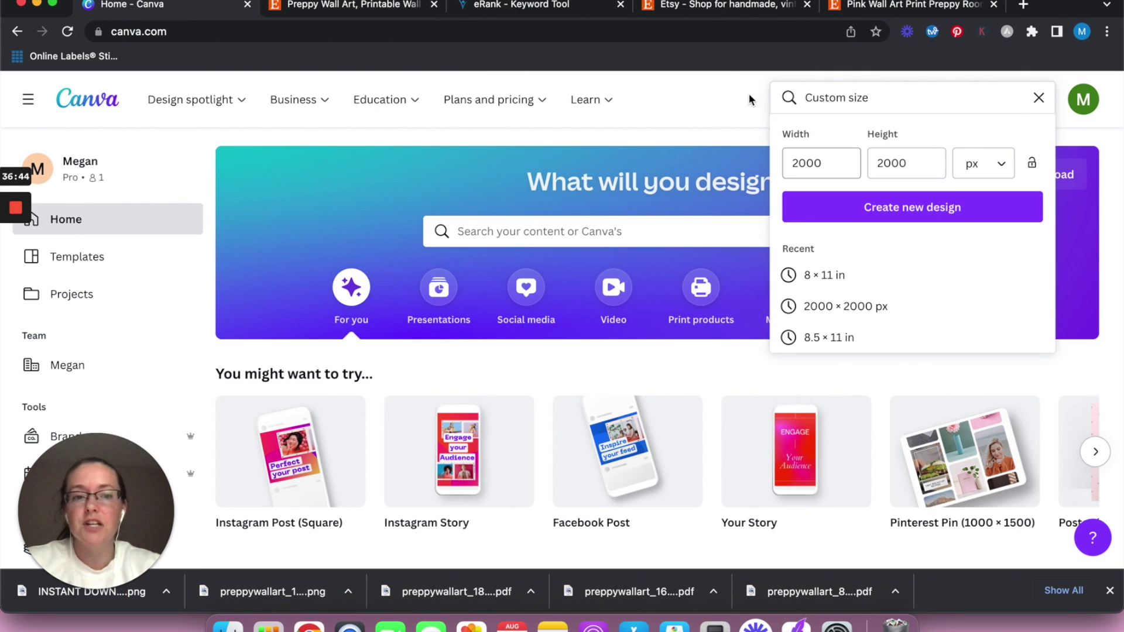
Create a new custom-size Canva design measuring 8.5 × 11 in.
left_click(999, 163)
left_click(970, 238)
left_click(844, 154)
type("8.5")
key("Tab")
type("1")
left_click(905, 226)
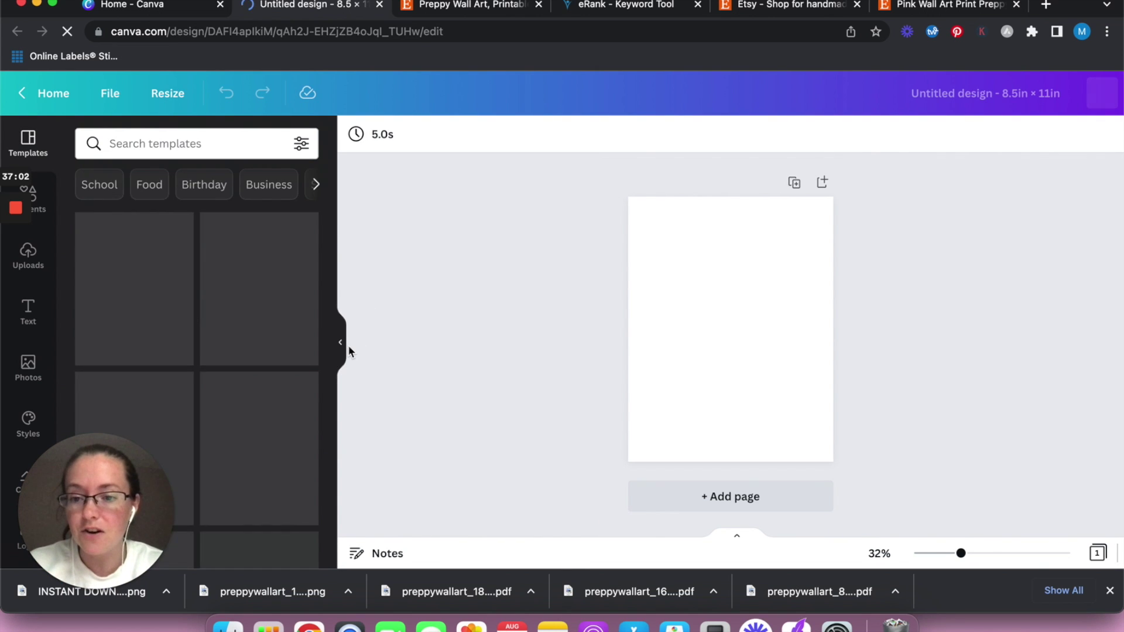
Add a text box to the blank page reading "Thank you for your purchase!".
left_click(342, 345)
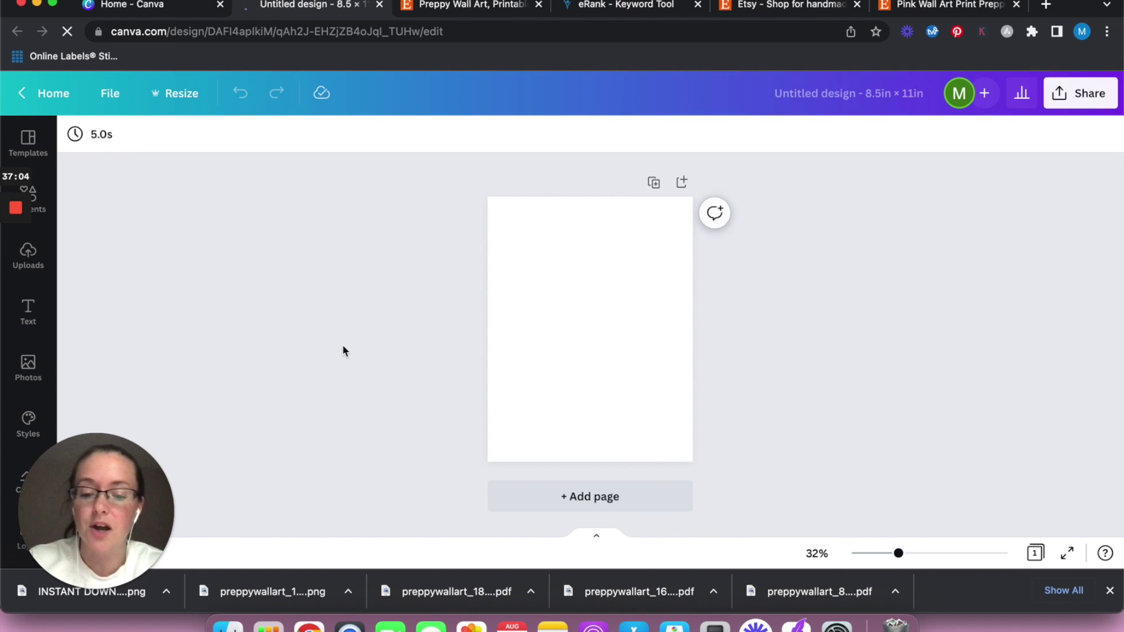
key("t")
left_click_drag(518, 331, 495, 322)
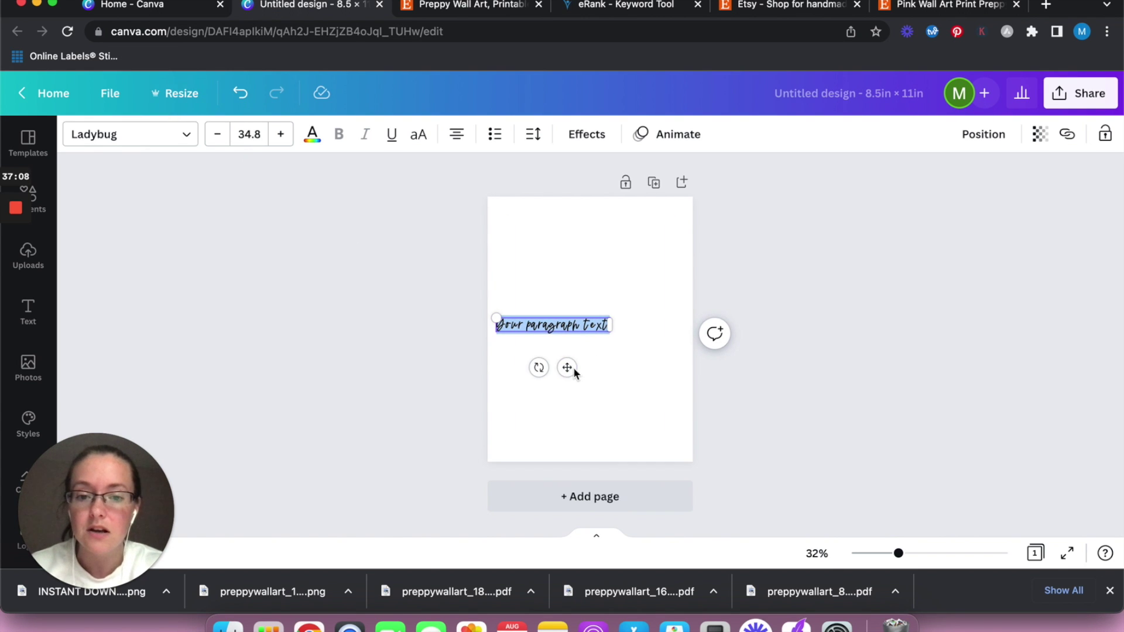
type("Th")
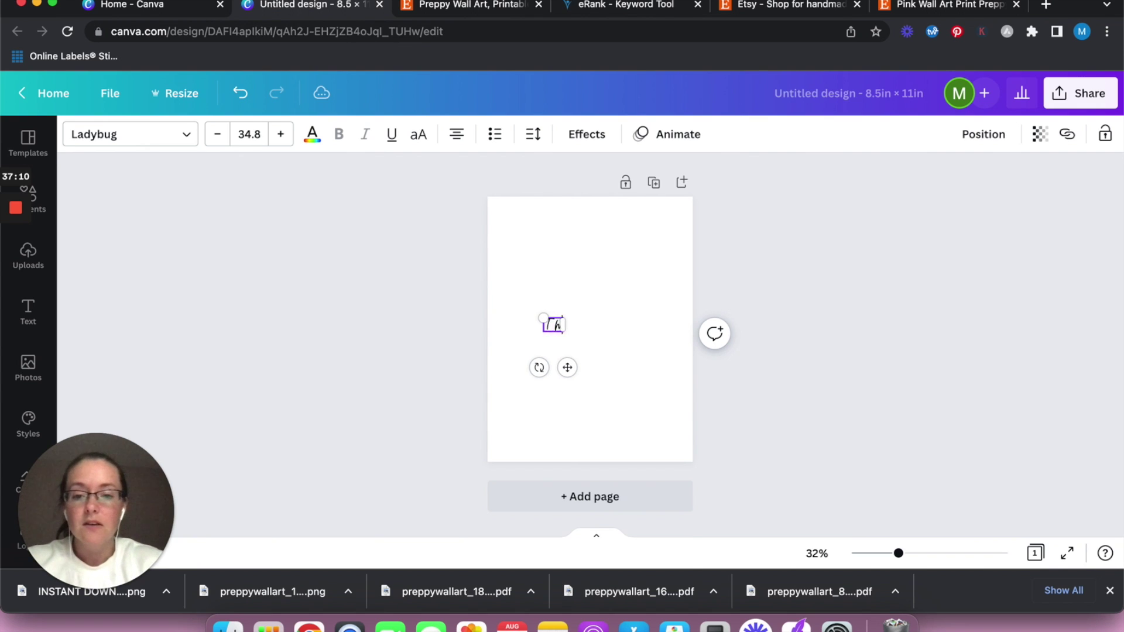
type("ank you for your purchase!")
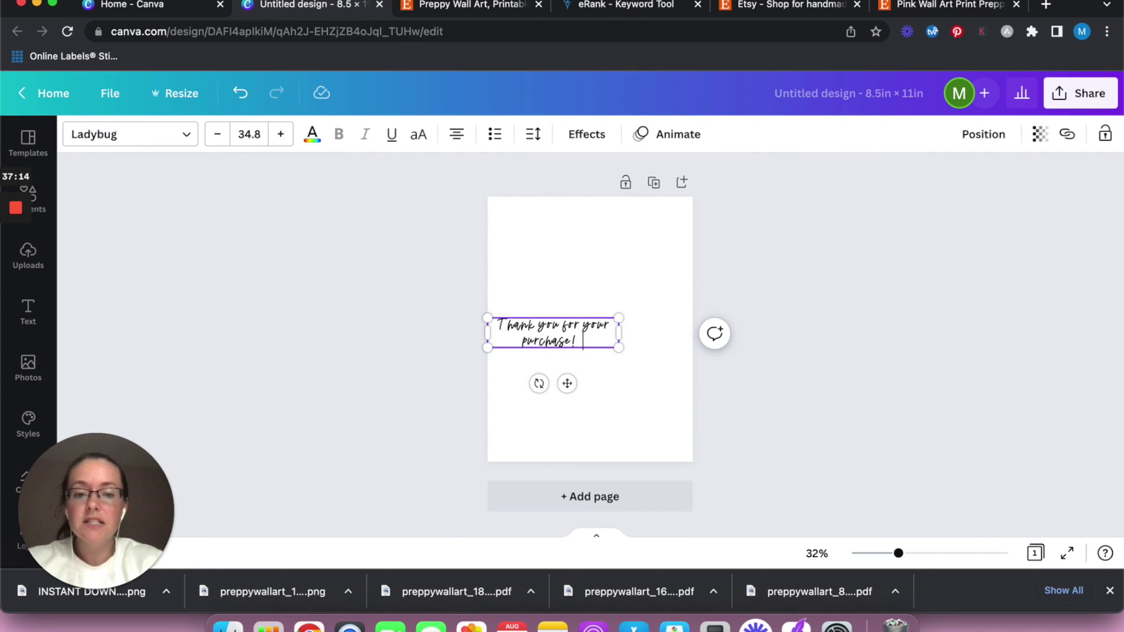
Continue the page's text with "Included in this listing is three sizes of your preppy wall art print.".
type("  In")
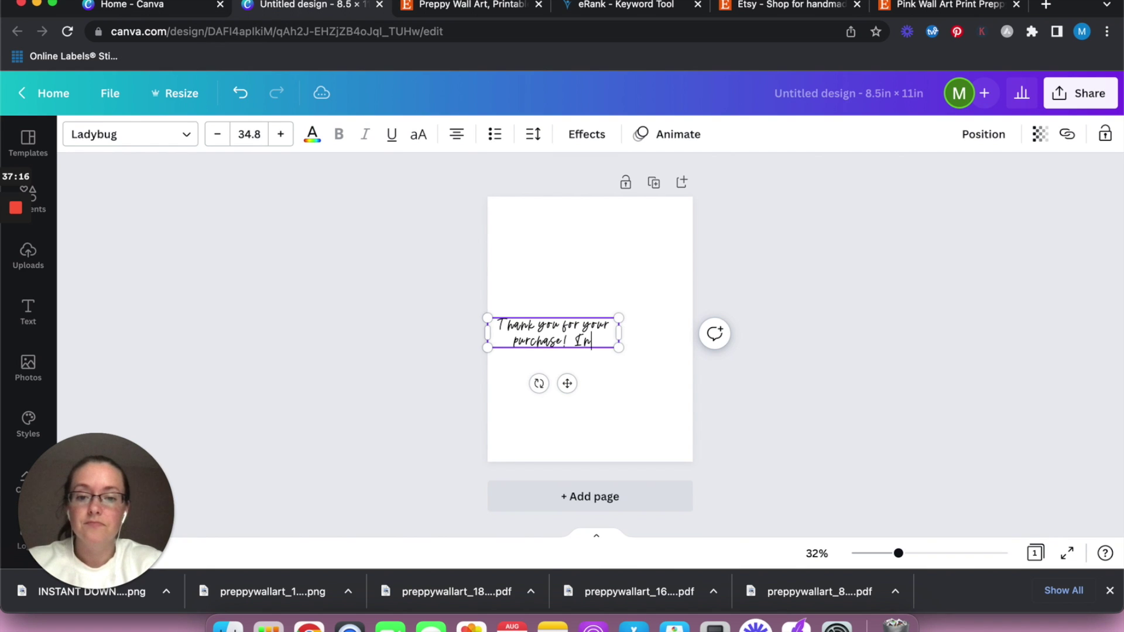
type("cluded in this art")
key("BackSpace")
key("BackSpace")
key("BackSpace")
type("listing is three sizes")
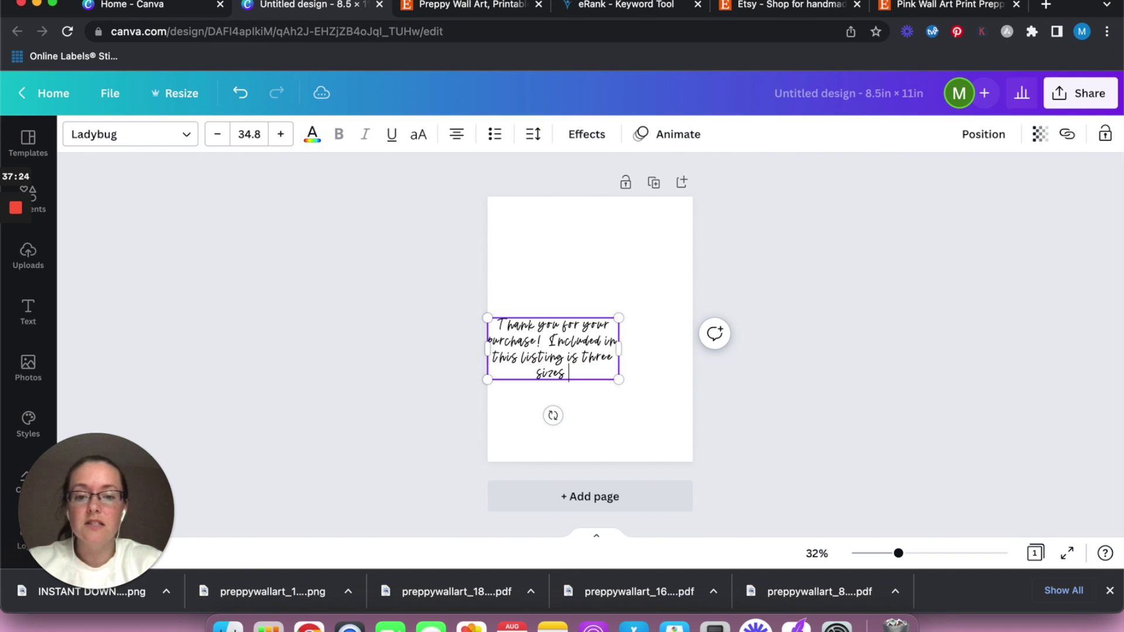
type(" of print")
key("BackSpace")
key("BackSpace")
key("BackSpace")
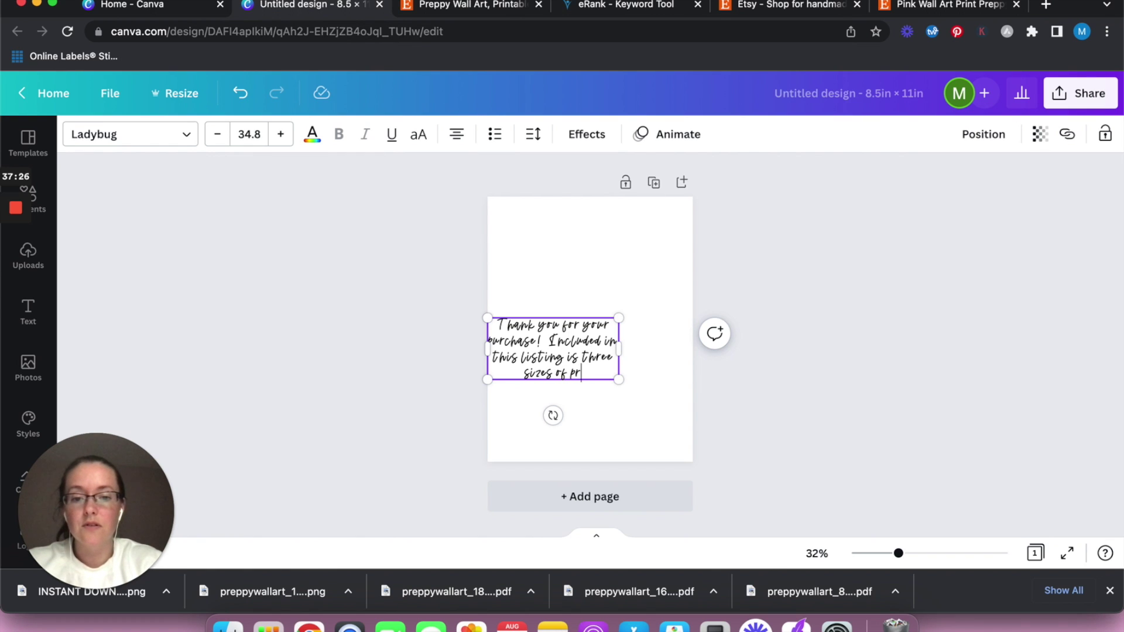
key("BackSpace")
key("BackSpace")
type("your prep")
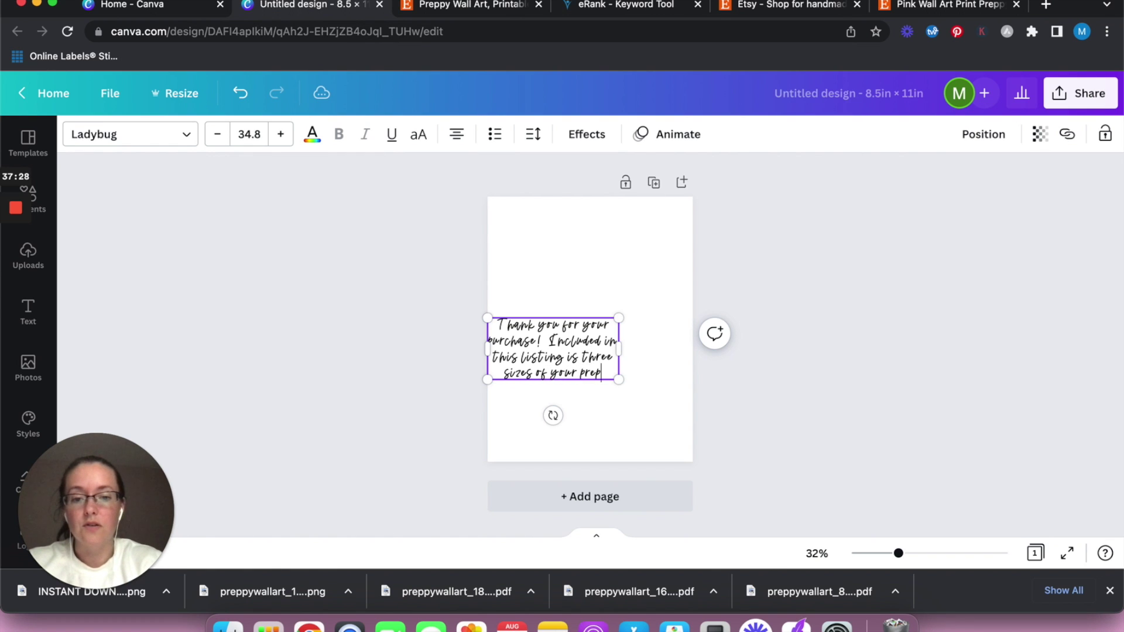
type("py wall art print. ")
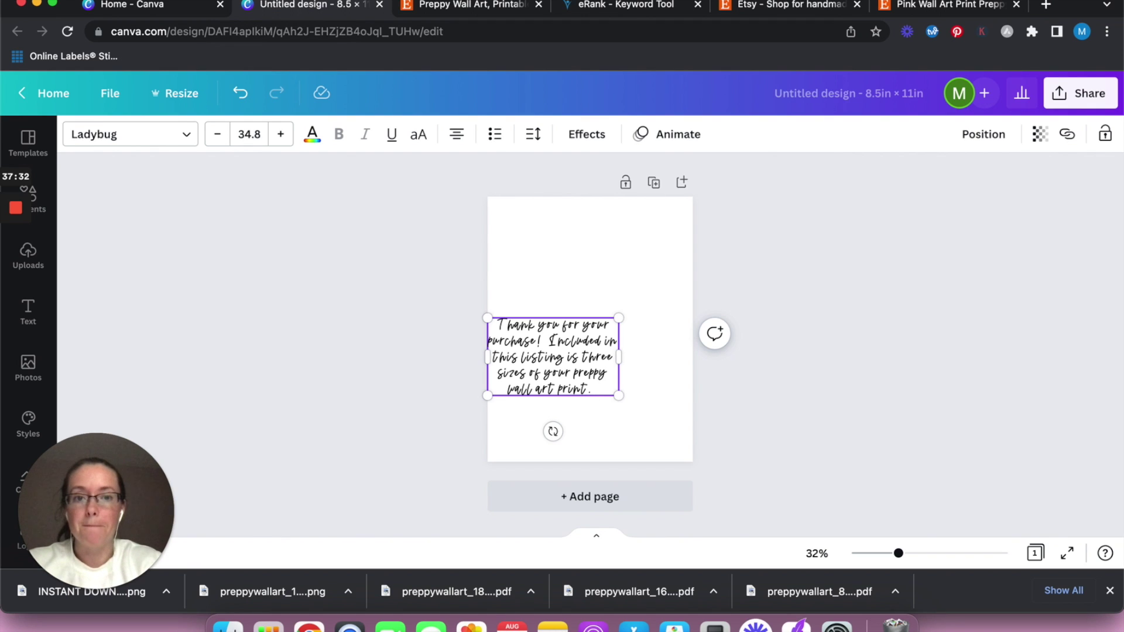
Add the sentence "You should receive an email with the downloads or go into your Etsy purchases and download these.".
type("You should re")
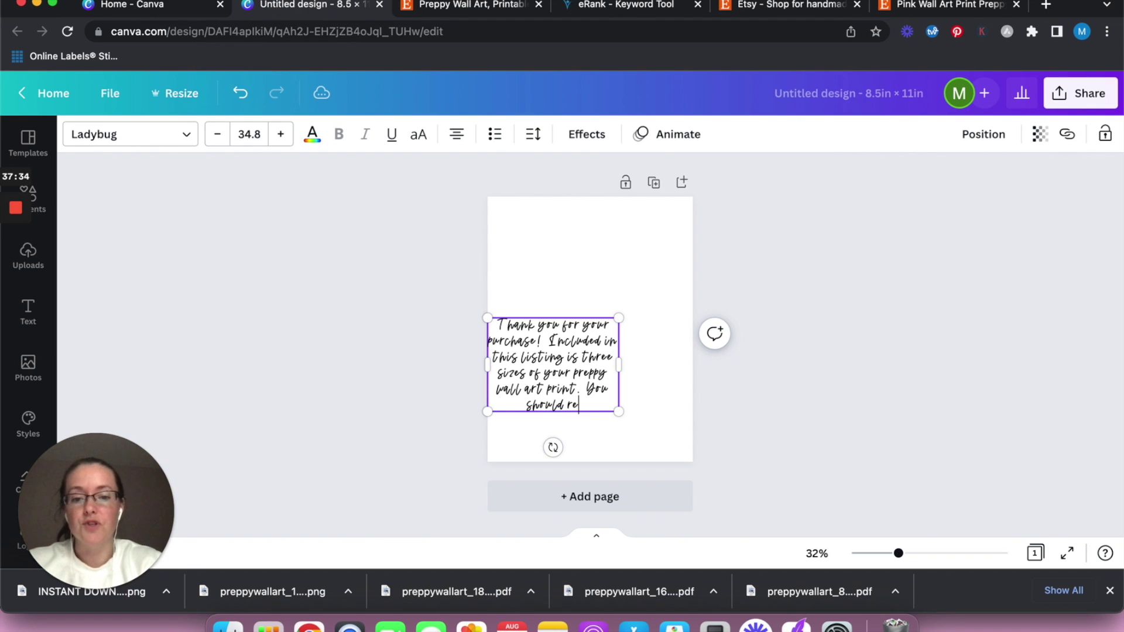
type("ceive an email ")
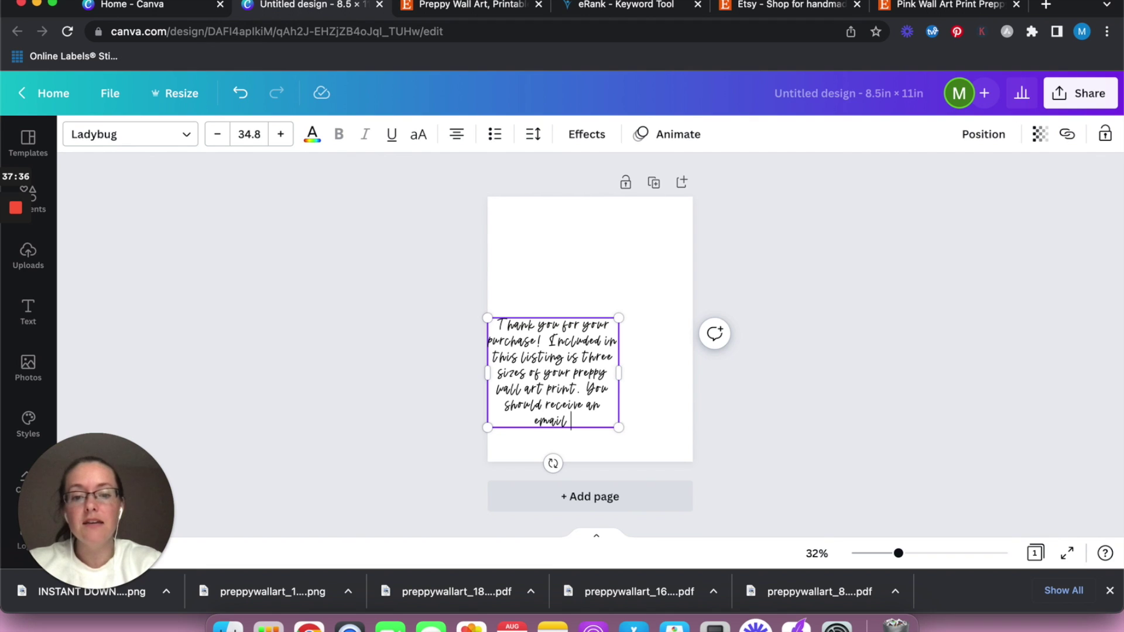
type("with the do")
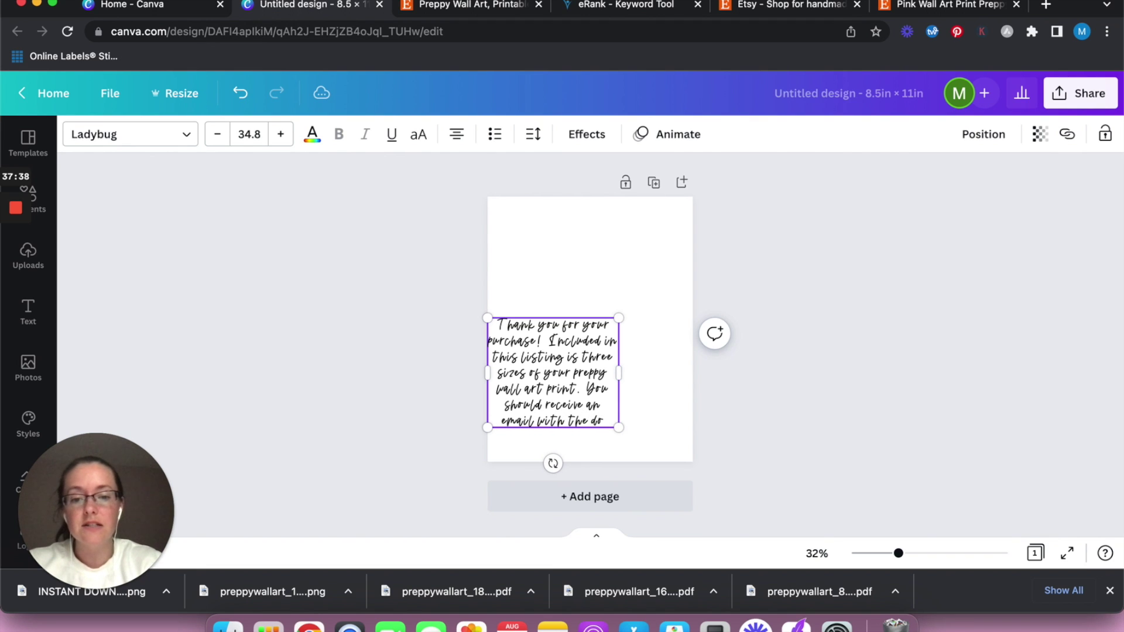
type("wnloads or ")
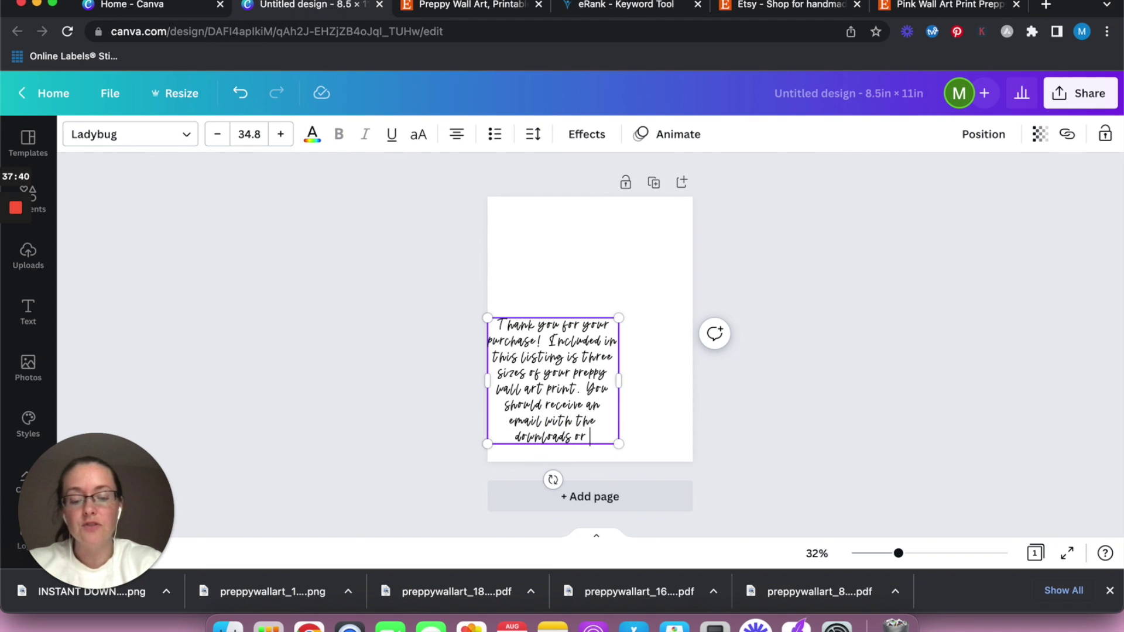
type("go into your Ets")
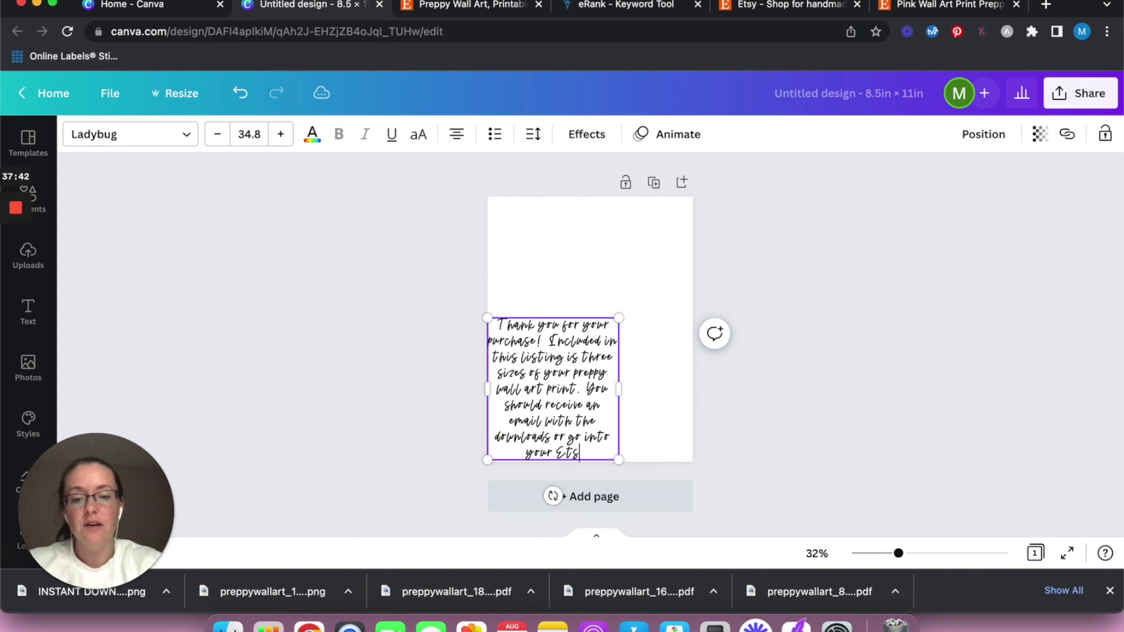
type("y purchases and dow")
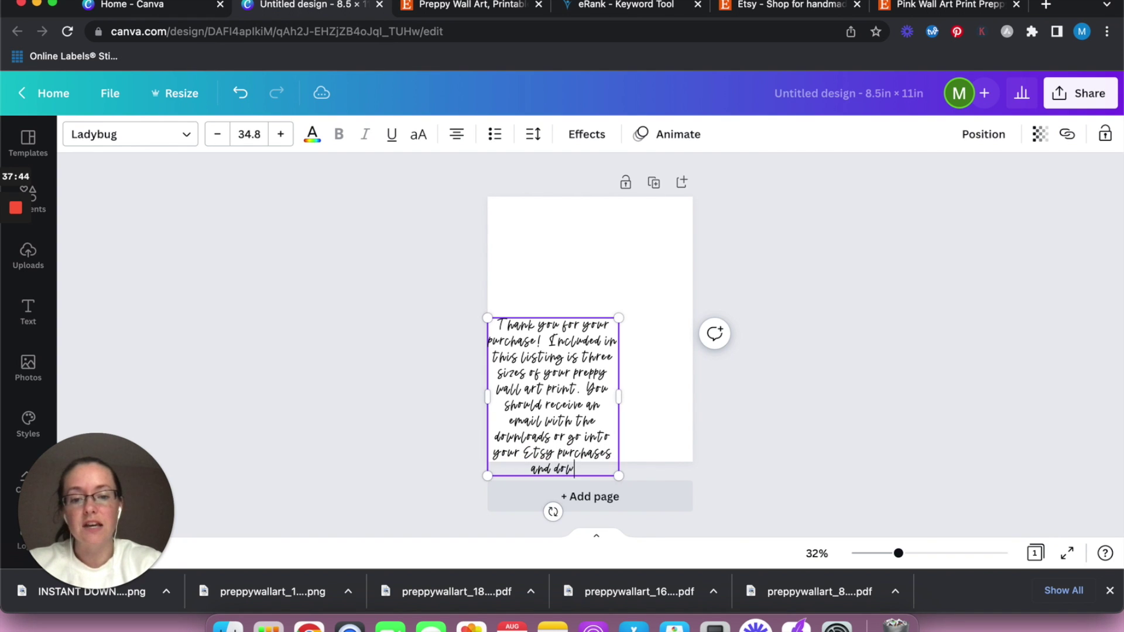
type("nload these.")
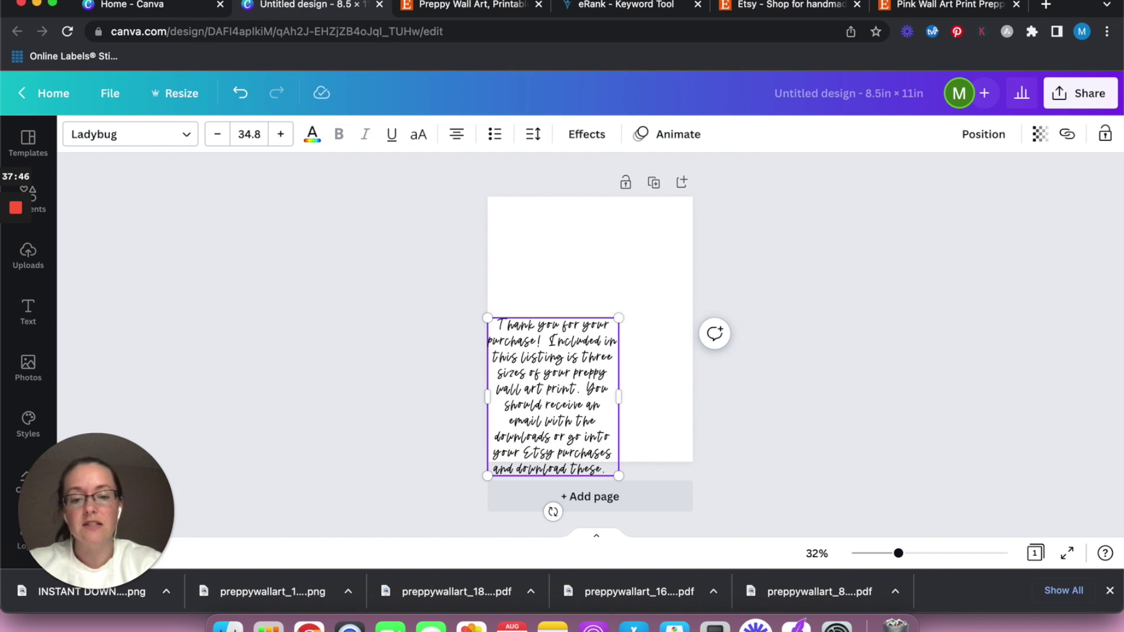
End the message with "Please let me know if you have any questions. I appreciate your business!".
type(" Please")
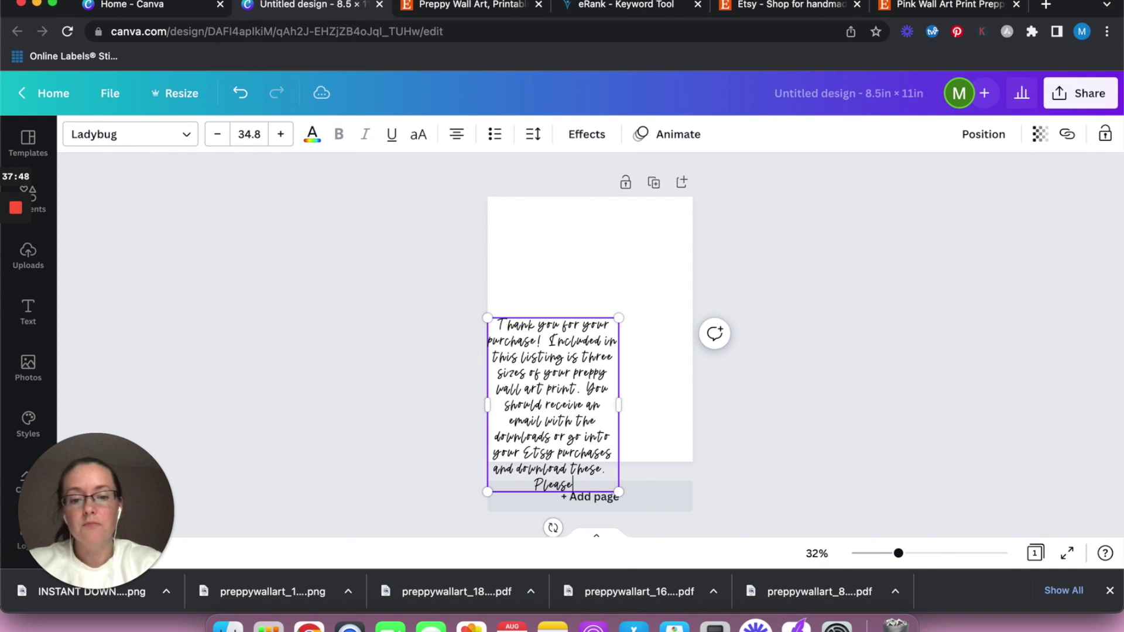
type(" let me know if you have")
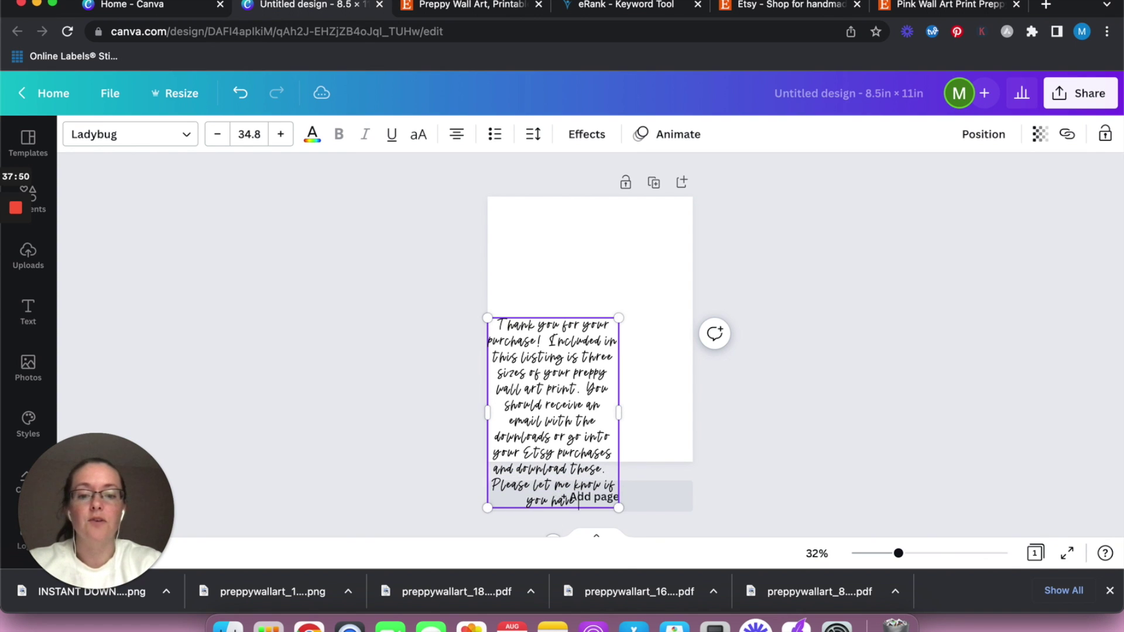
type(" any quest")
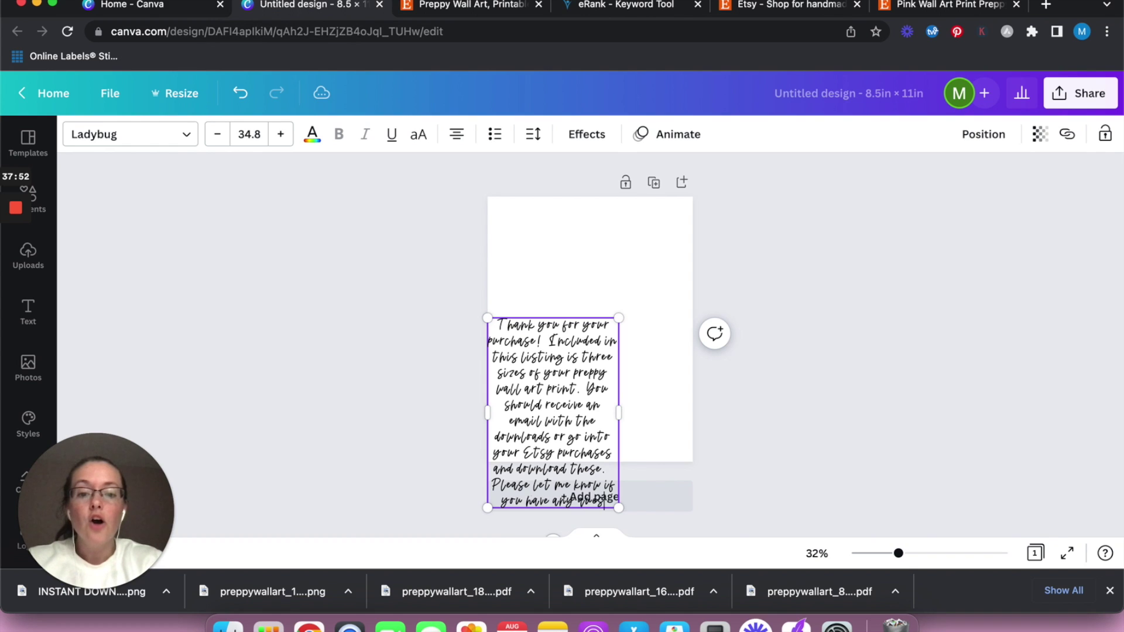
type("ions.")
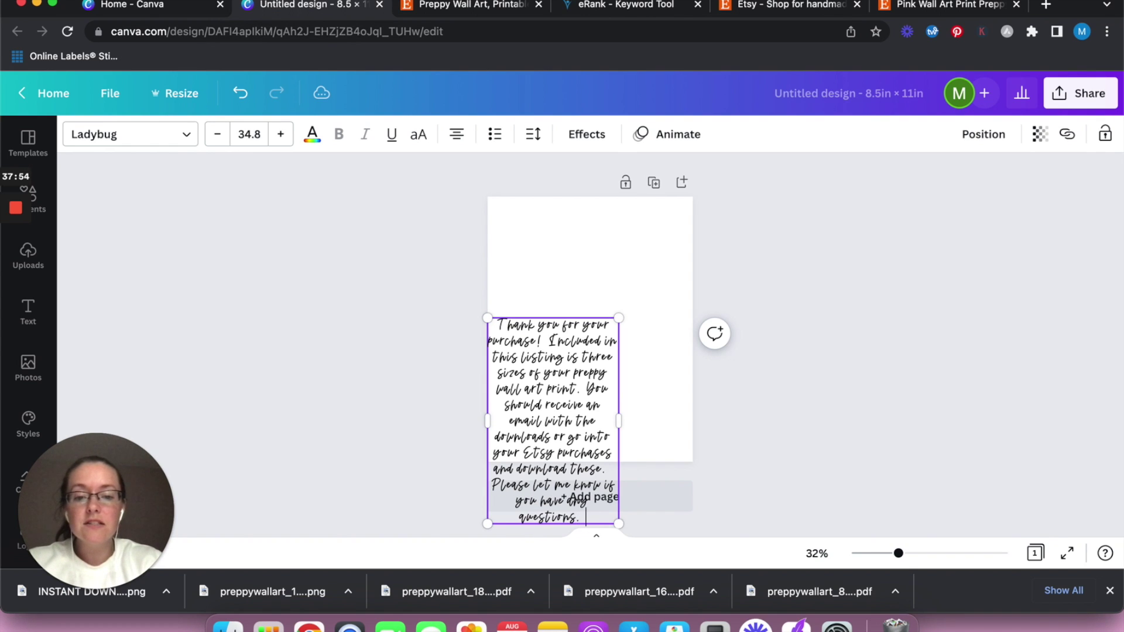
type(" I appreciate your business!")
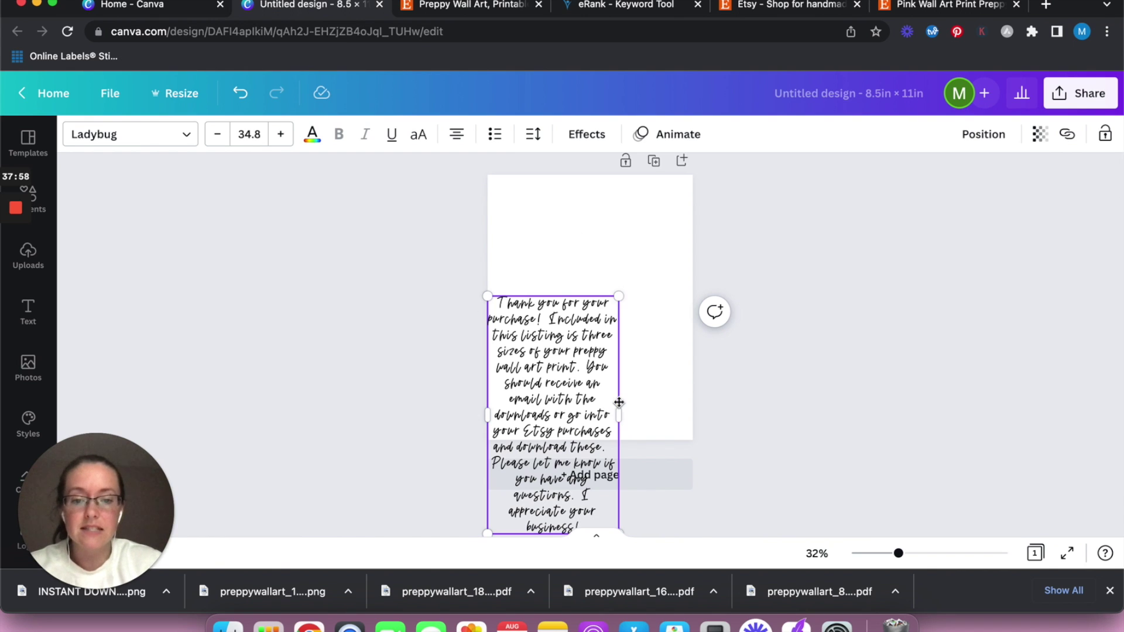
Widen the thank-you text box to nearly the page width and move it up to the middle of the page.
left_click_drag(619, 413, 673, 404)
left_click_drag(486, 392, 509, 397)
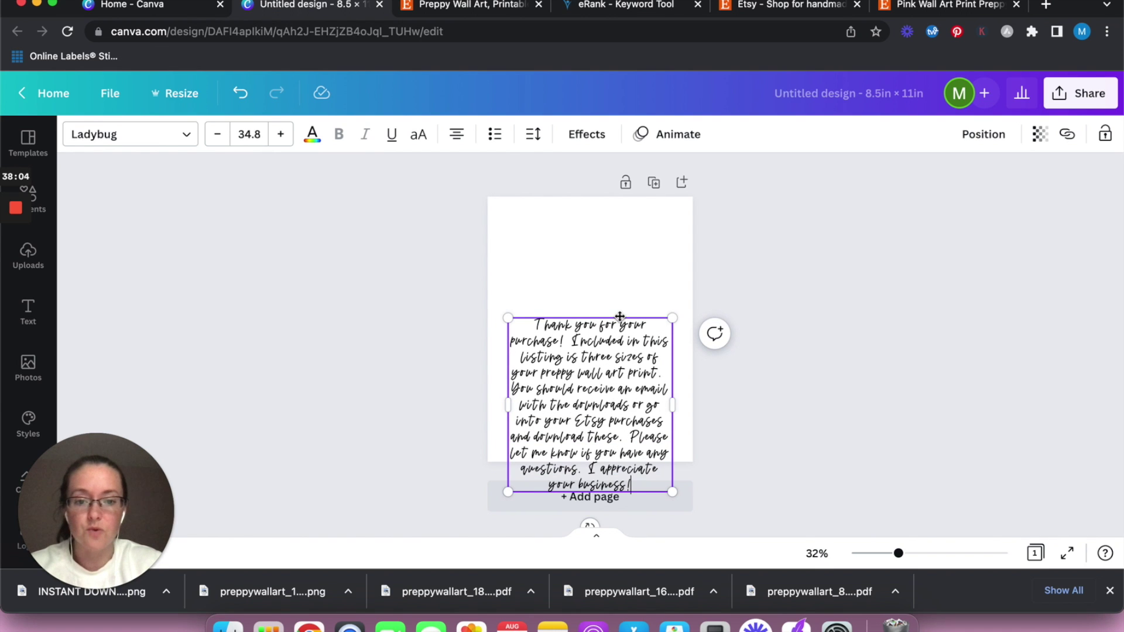
left_click_drag(620, 250, 620, 181)
left_click(454, 306)
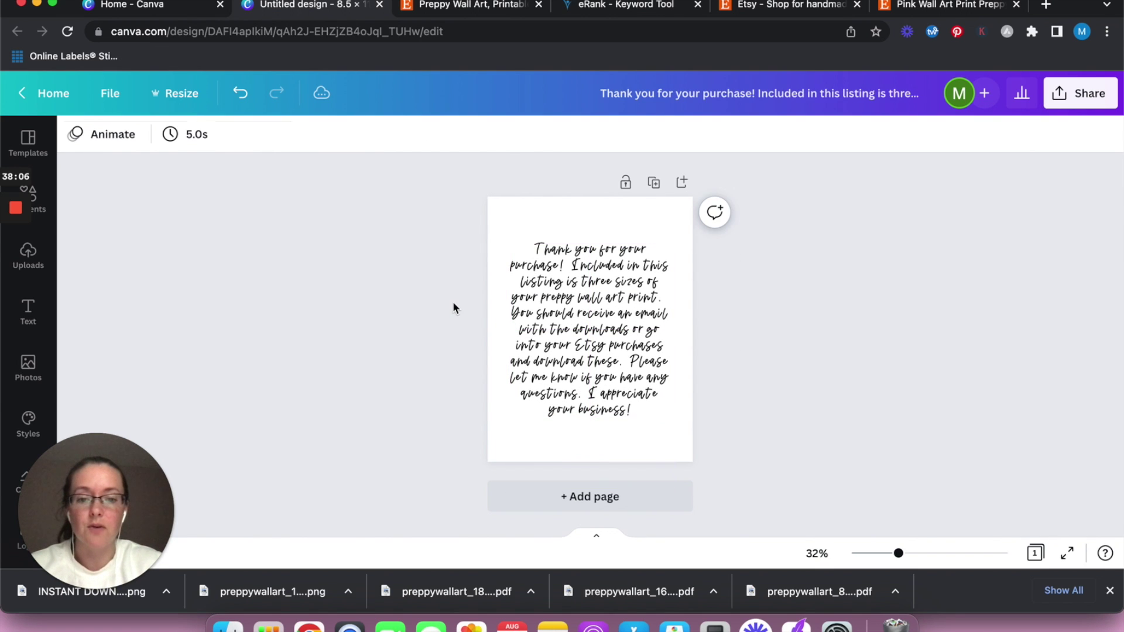
Rename the design THANKYOU and download it as a PDF Standard file into the Preppy Wall Art folder.
left_click(877, 105)
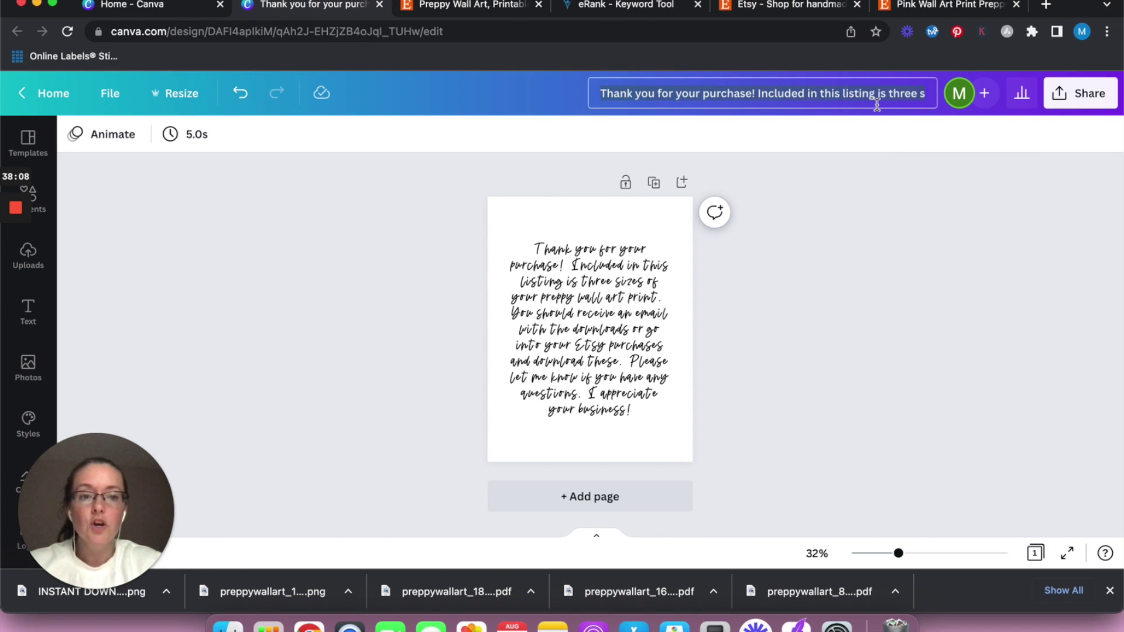
type("THANKYOU")
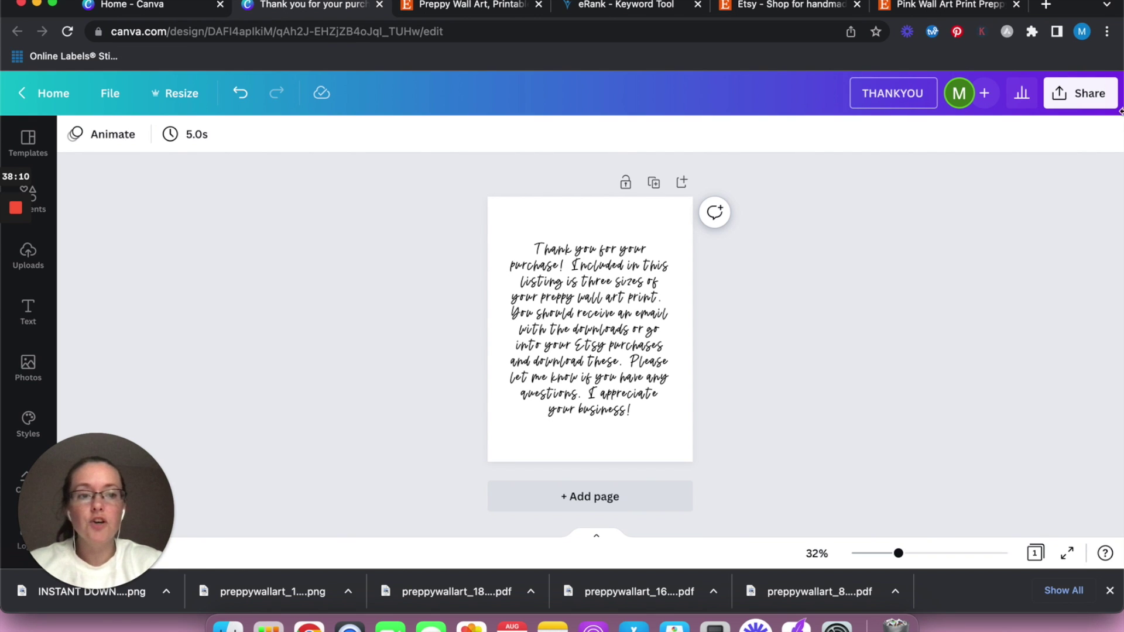
left_click(1080, 93)
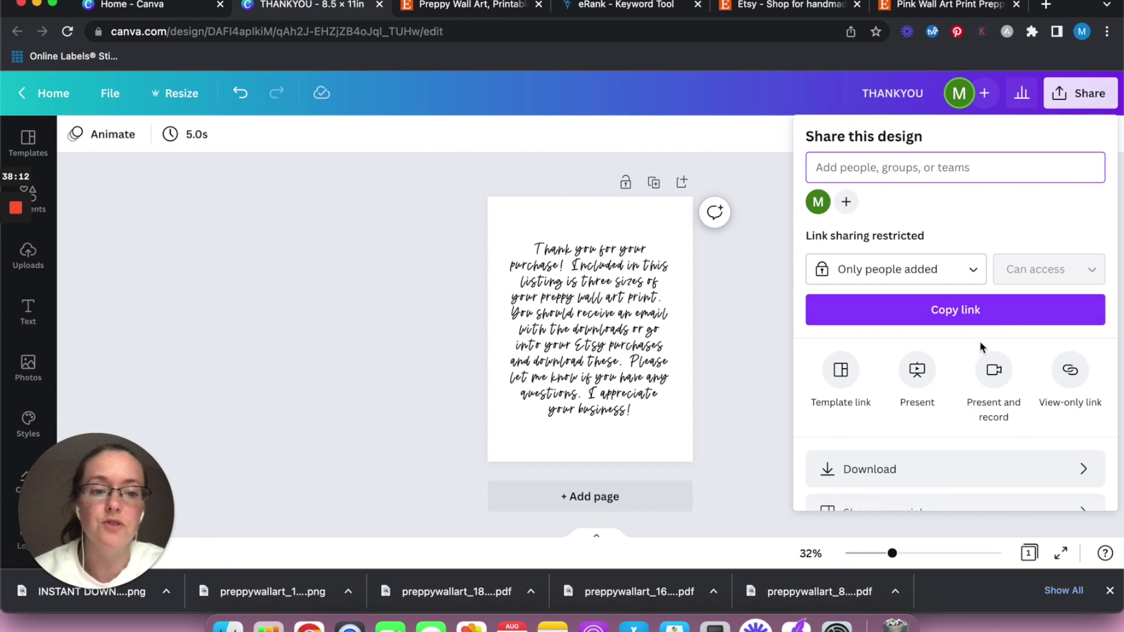
left_click(871, 468)
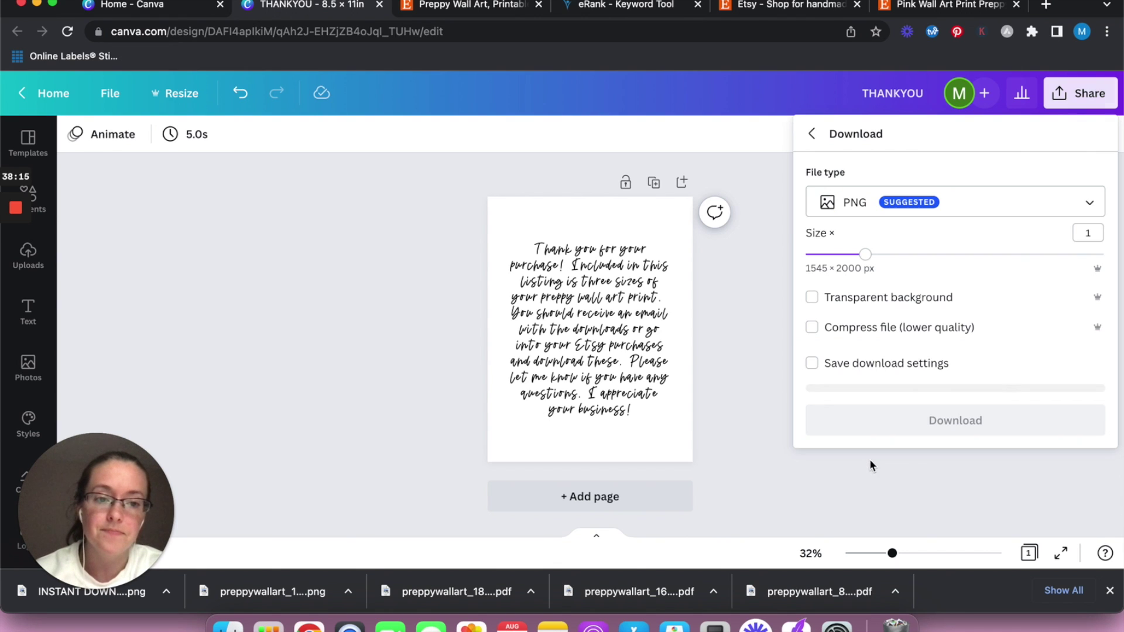
left_click(872, 205)
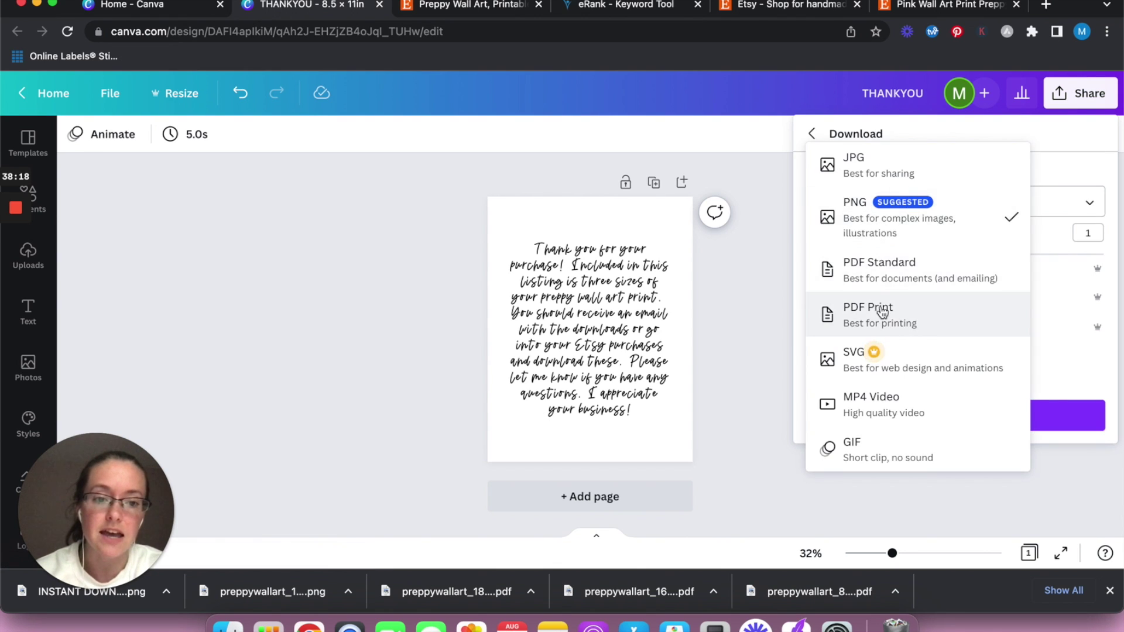
left_click(881, 270)
left_click(860, 332)
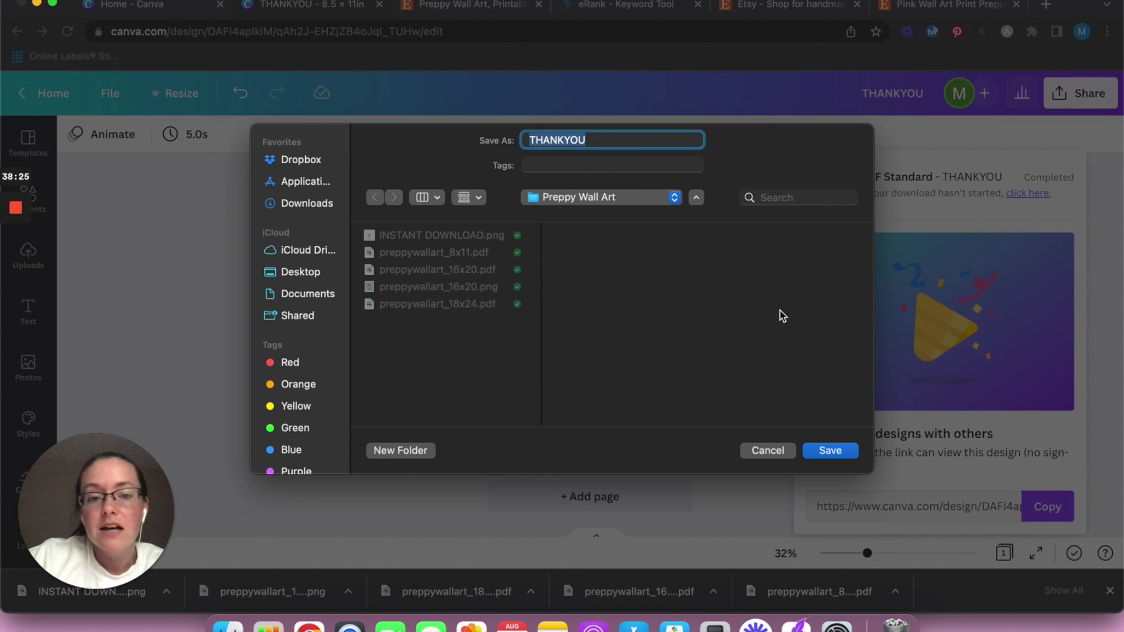
left_click(838, 453)
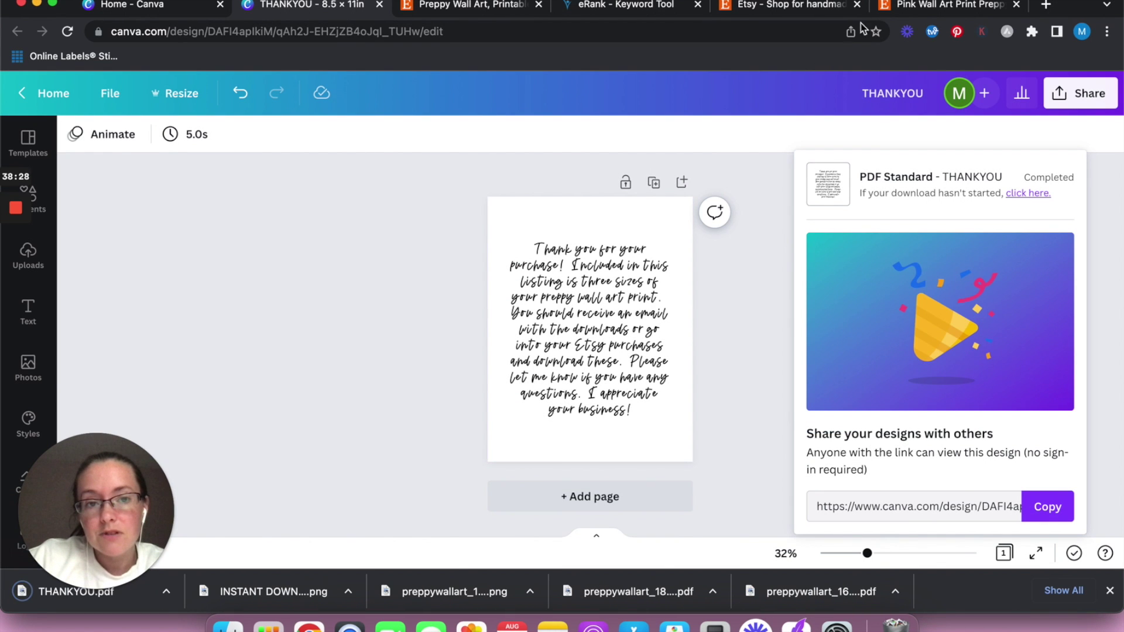
Return to the Etsy listing draft and upload THANKYOU.pdf from the Preppy Wall Art folder to its digital files.
left_click(899, 7)
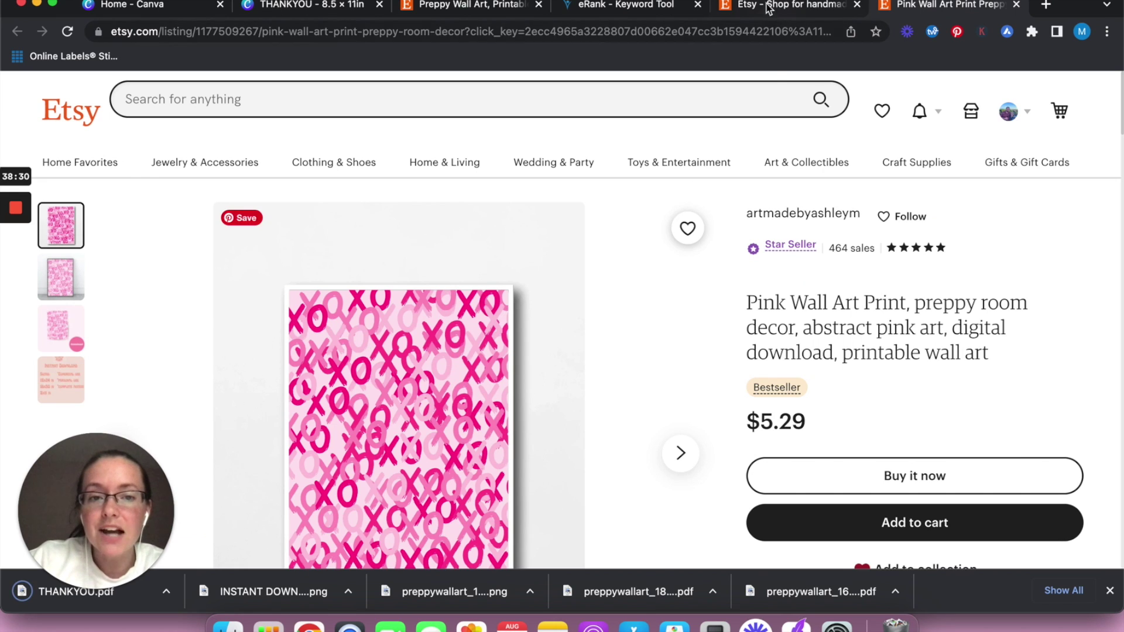
left_click(467, 8)
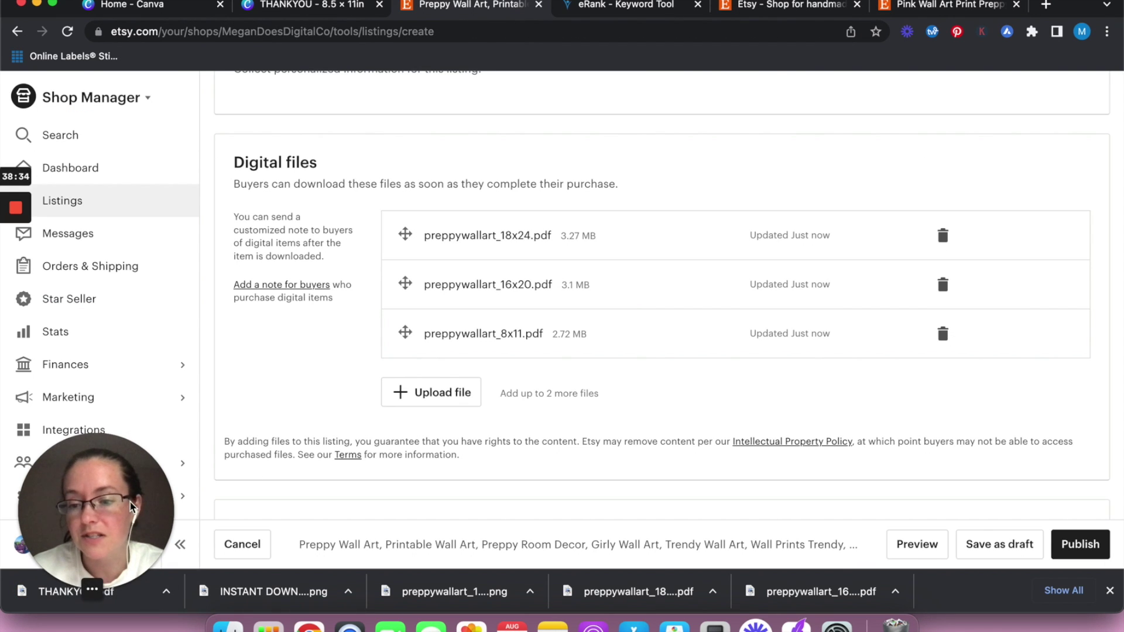
left_click(377, 427)
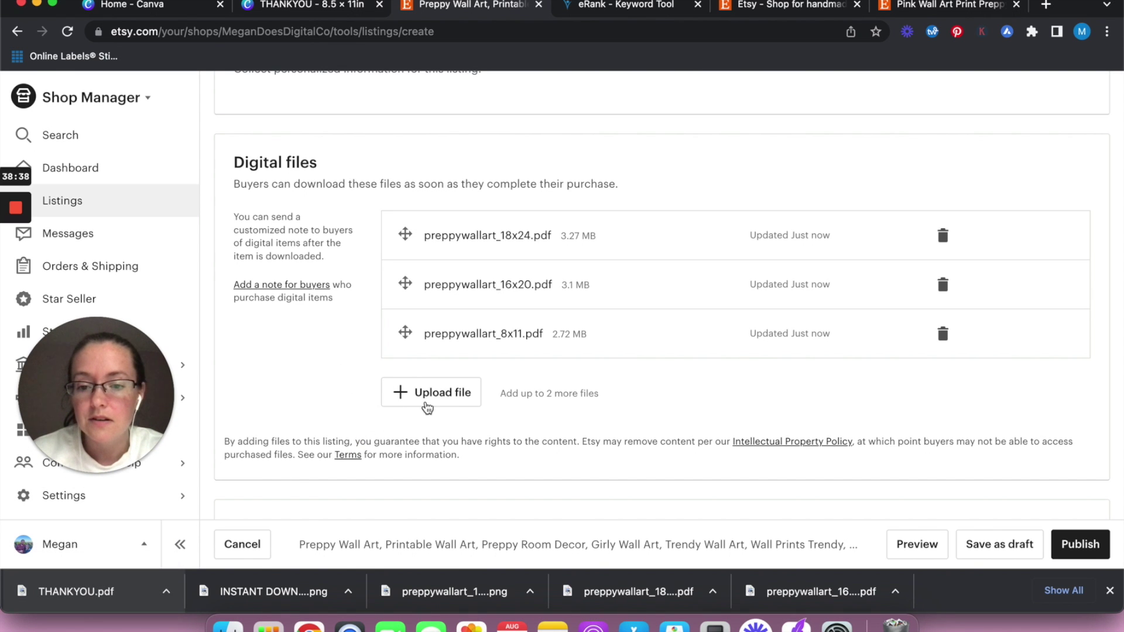
left_click(428, 406)
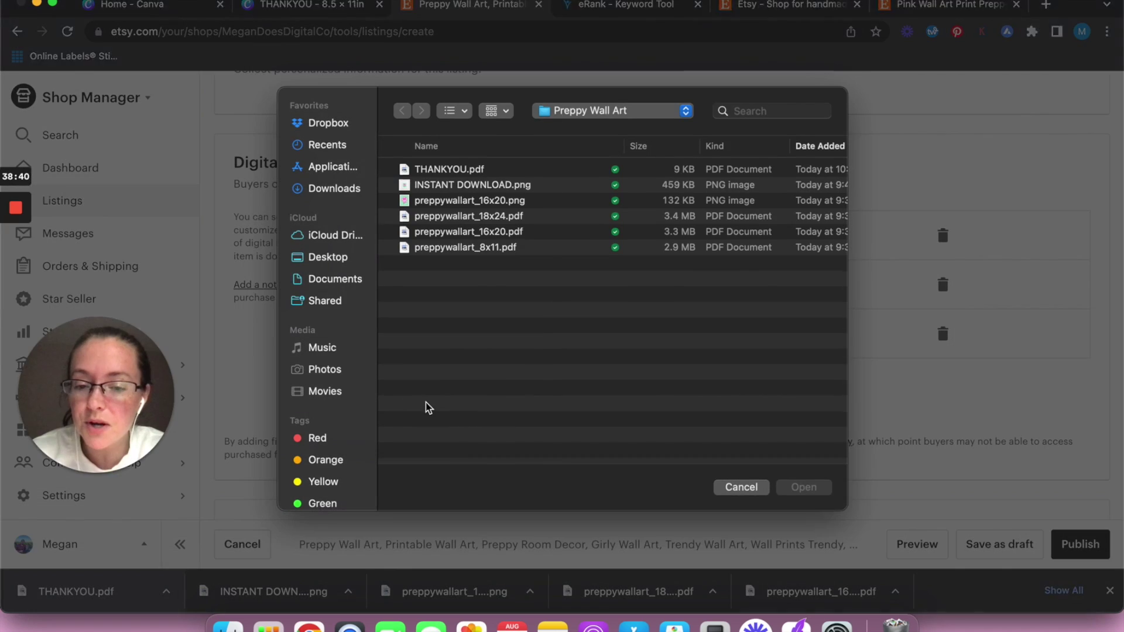
left_click(496, 173)
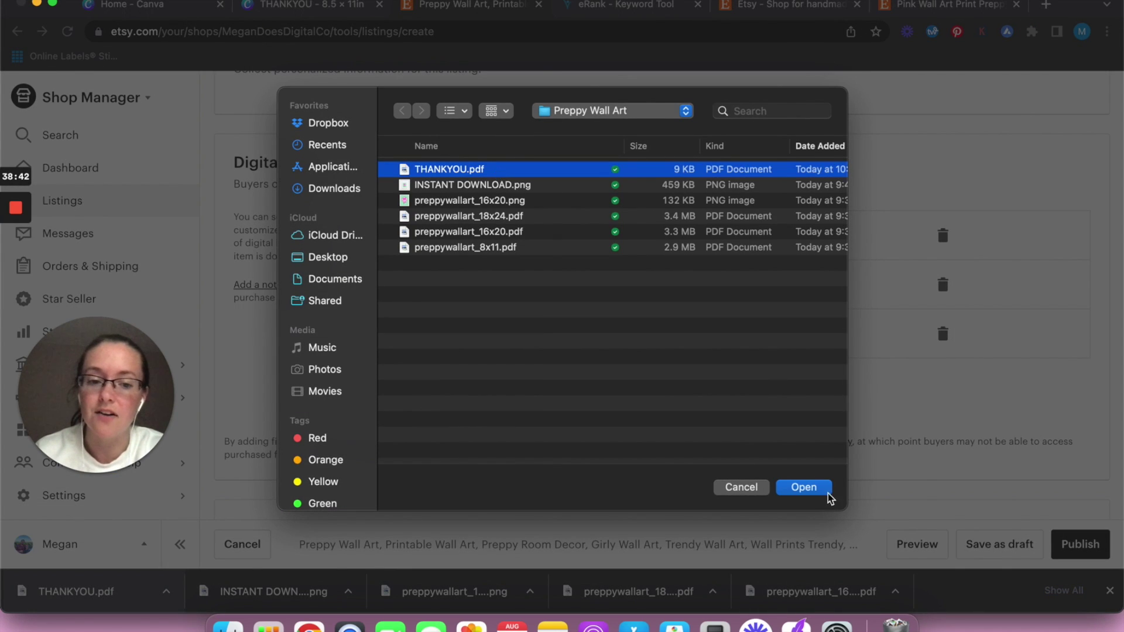
left_click(731, 487)
In the description's WHAT'S INCLUDED list, add a first line "FAQ Document" and append "photo" to the "Standard 8x11" line.
scroll(391, 353, "up", 5)
scroll(391, 353, "up", 20)
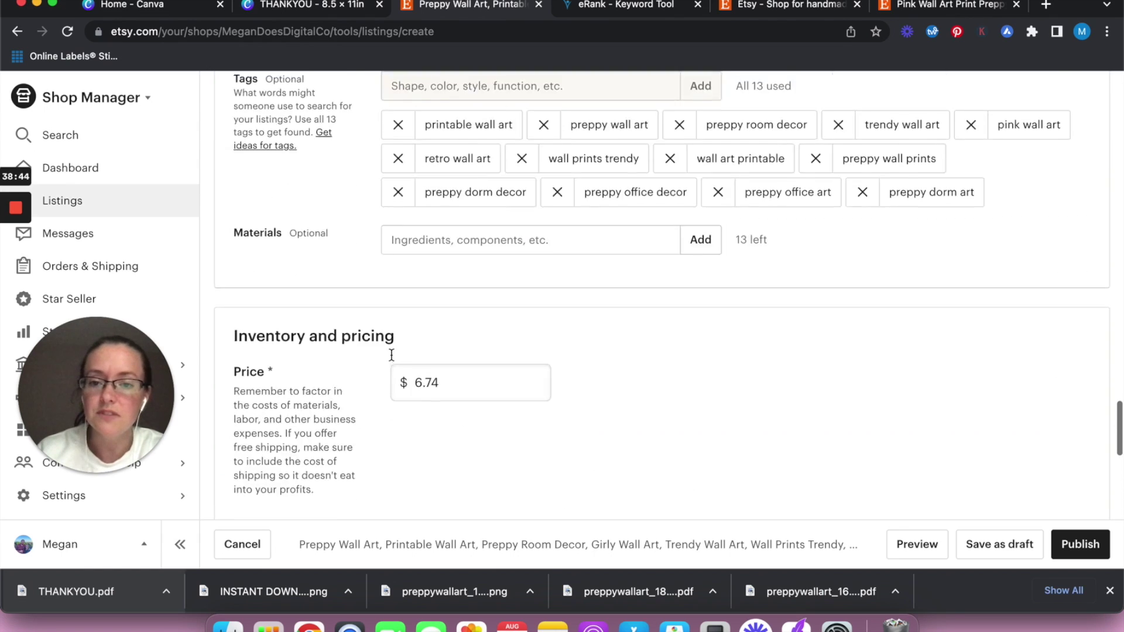
scroll(391, 354, "down", 2)
left_click(502, 328)
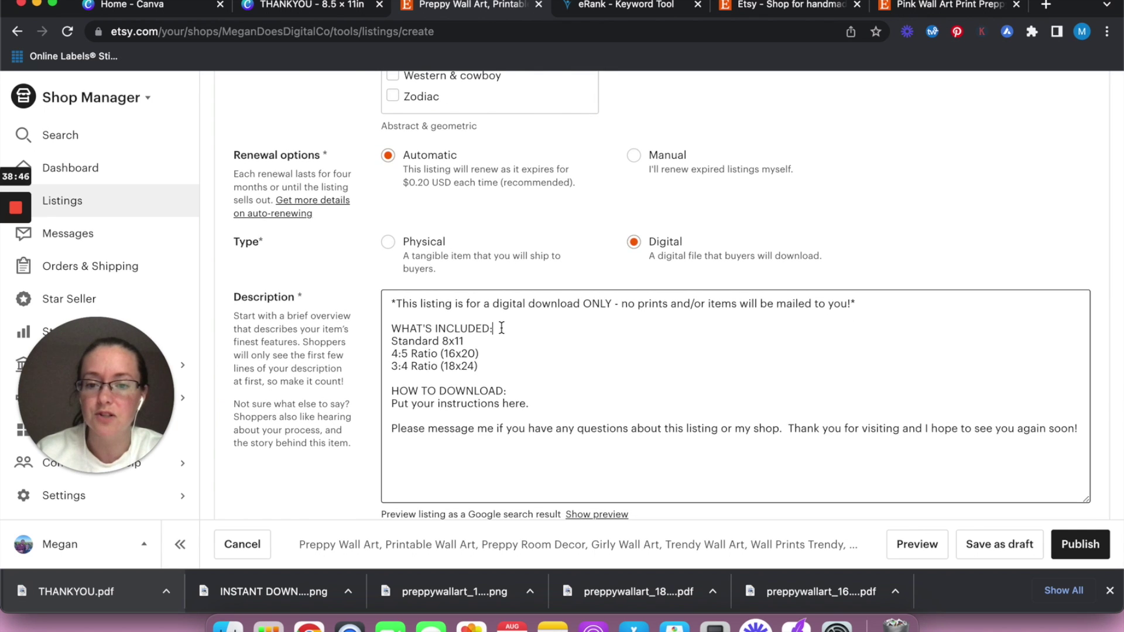
key("Return")
type("FAQ ")
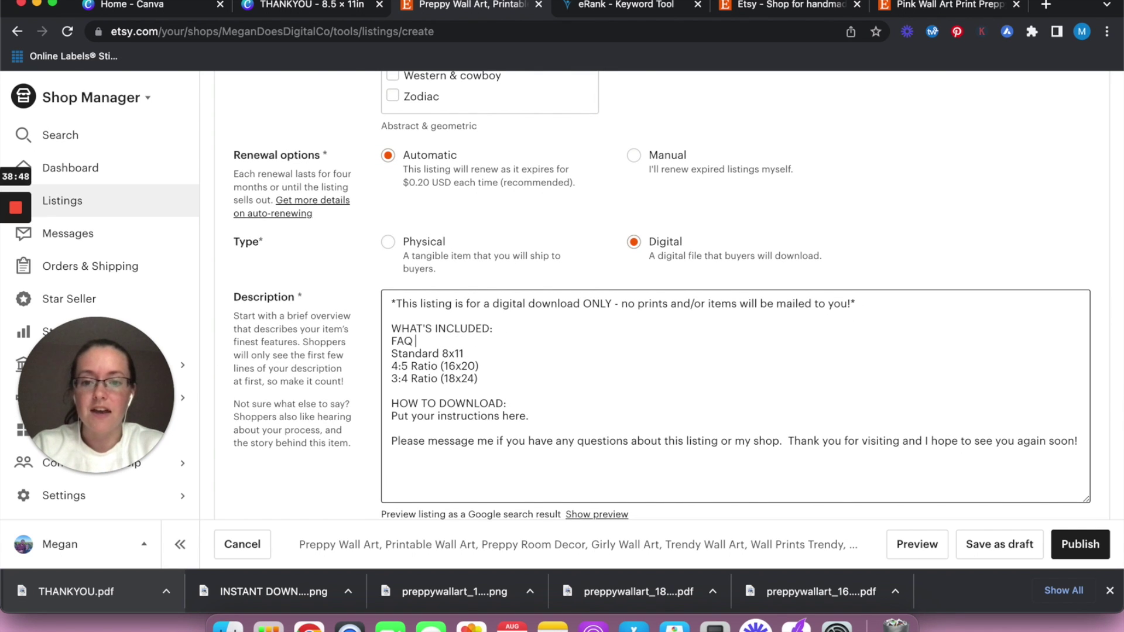
type("Document")
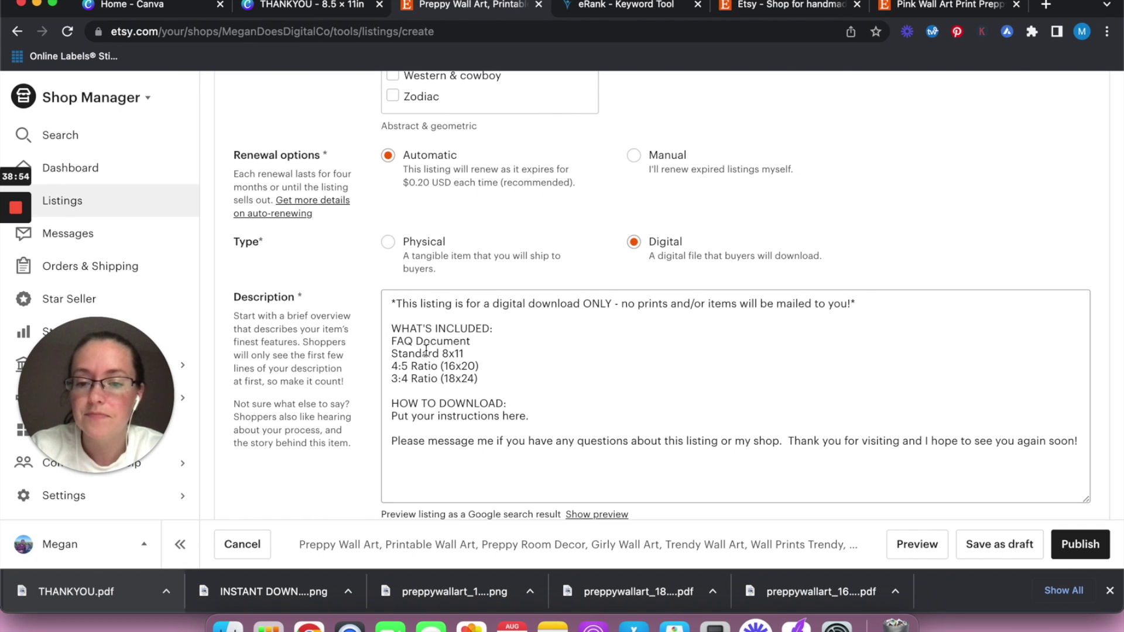
left_click(468, 351)
type("photo")
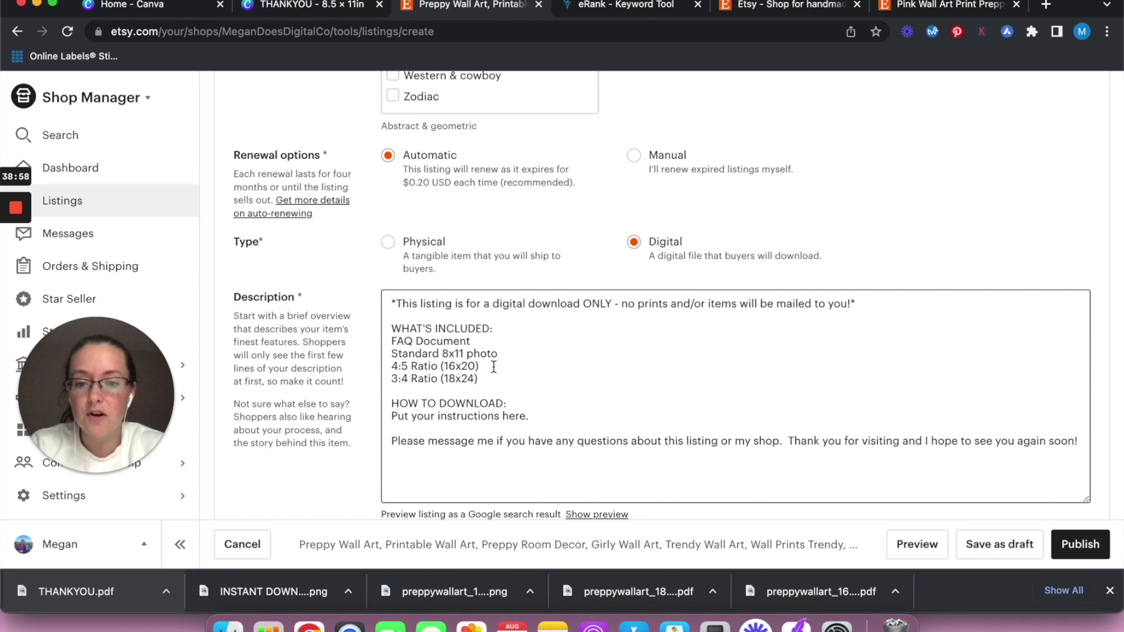
Preview the listing and review the draft's digital files and shipping sections.
scroll(370, 386, "down", 20)
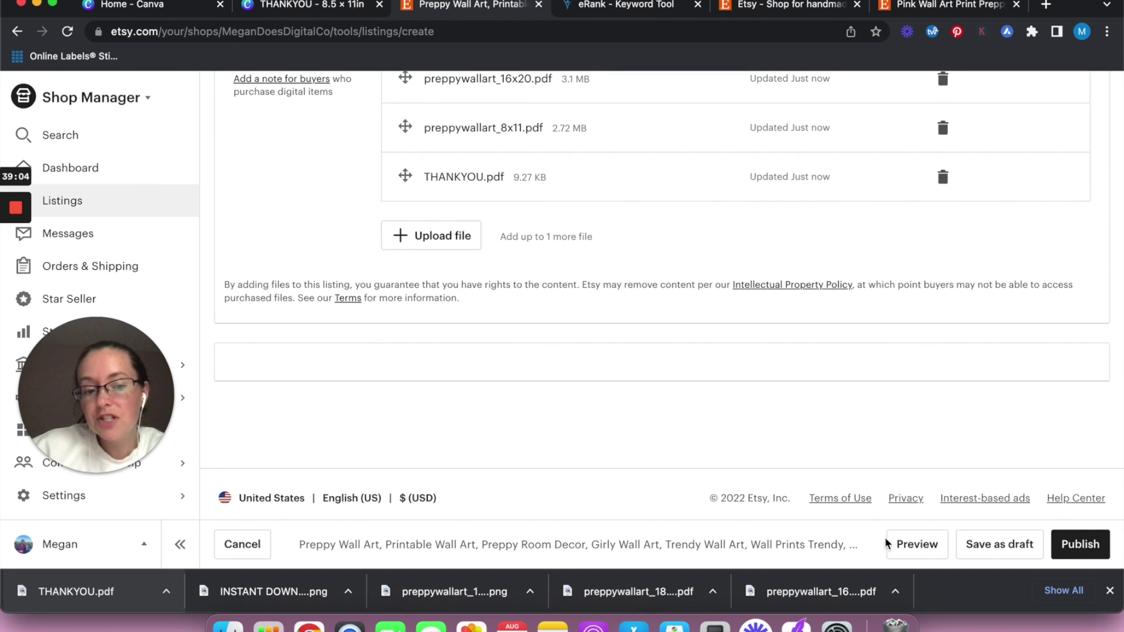
left_click(902, 544)
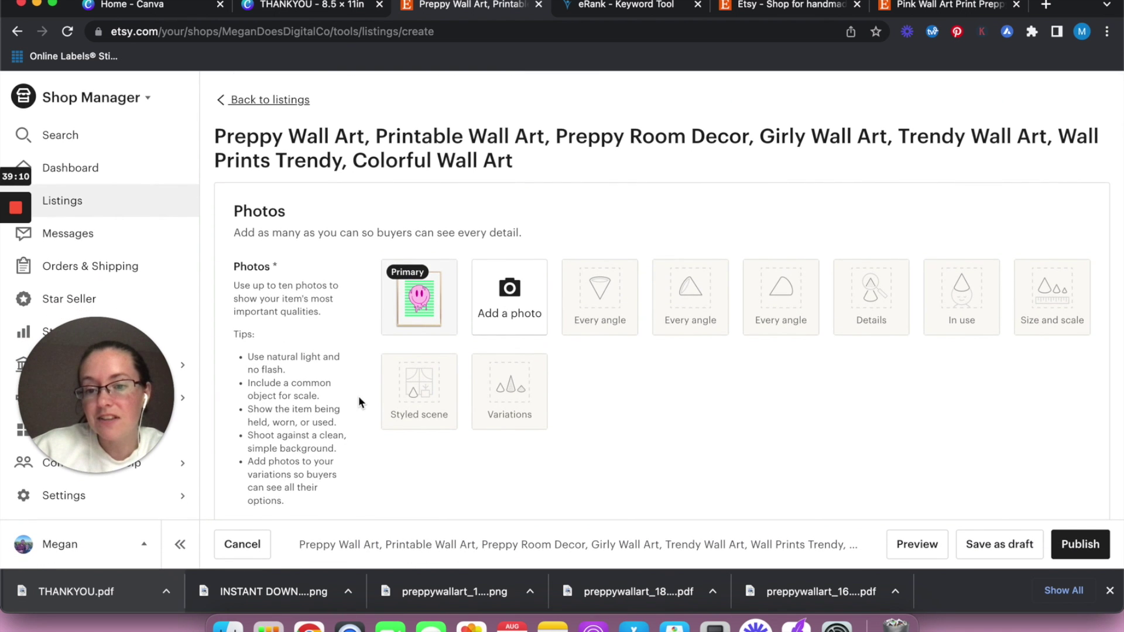
scroll(359, 399, "down", 20)
scroll(358, 392, "down", 20)
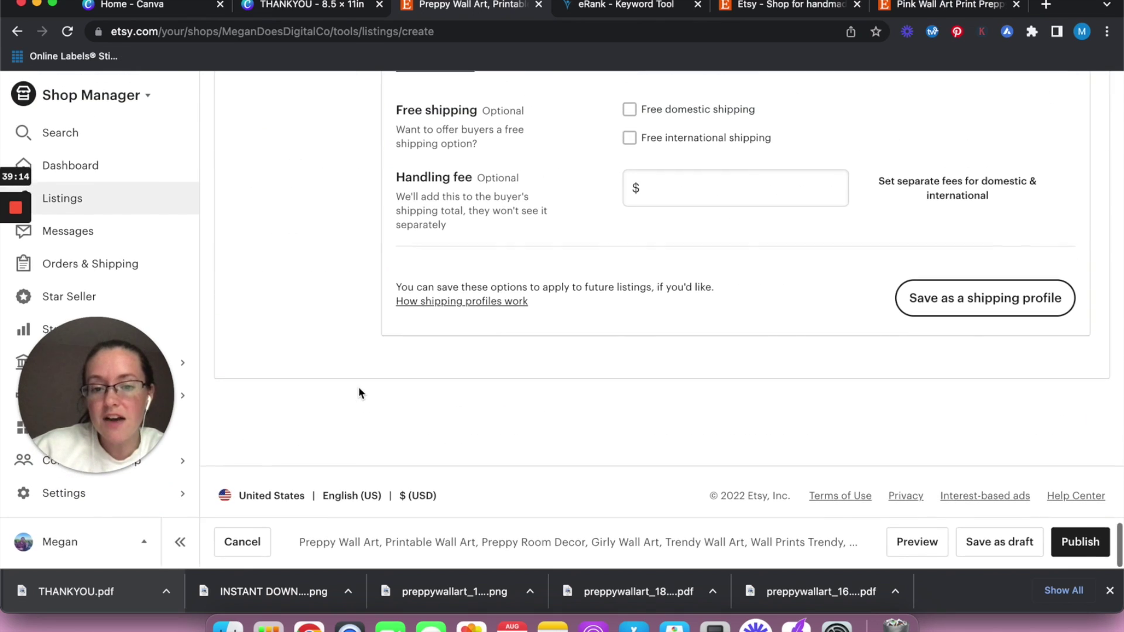
scroll(363, 374, "up", 15)
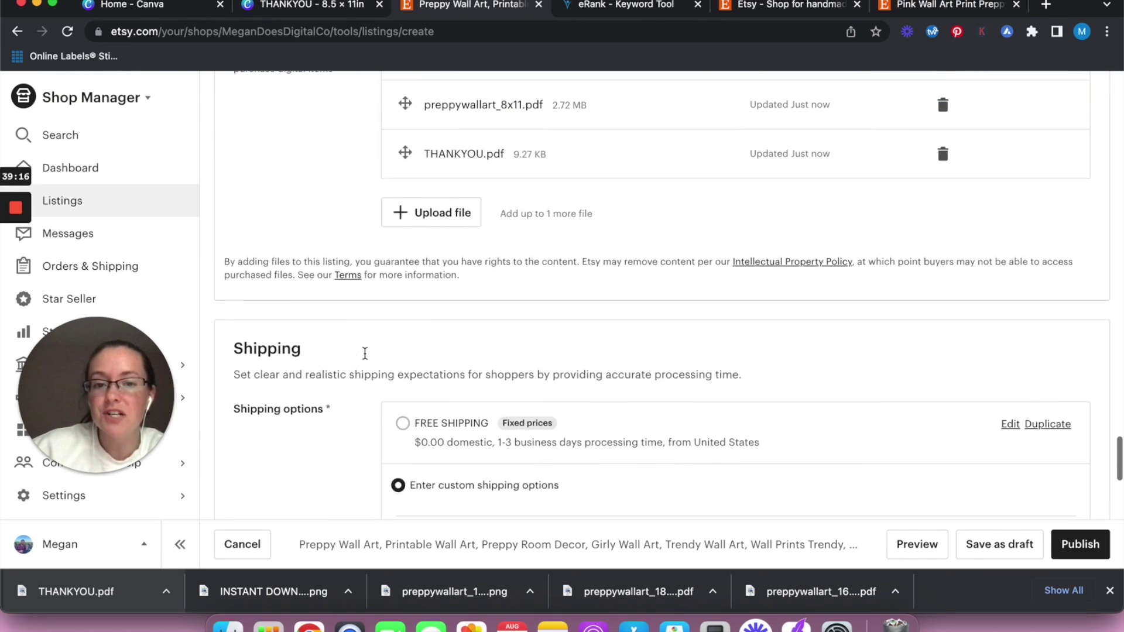
scroll(365, 353, "up", 2)
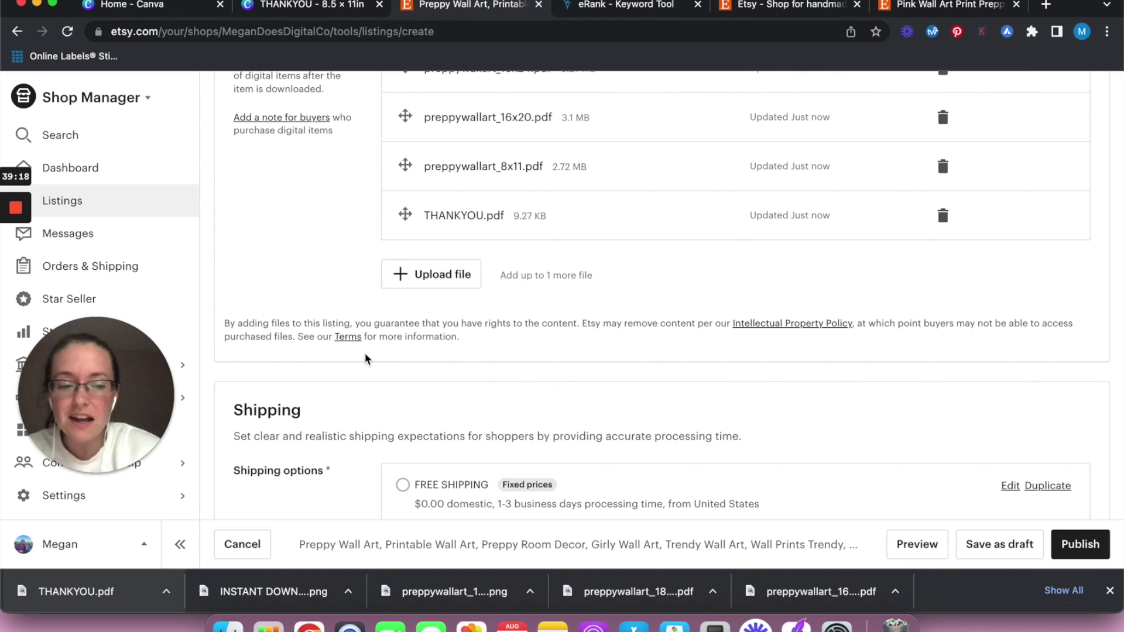
Switch the listing's renewal option to Manual and back to Automatic.
scroll(365, 357, "up", 20)
scroll(366, 355, "down", 10)
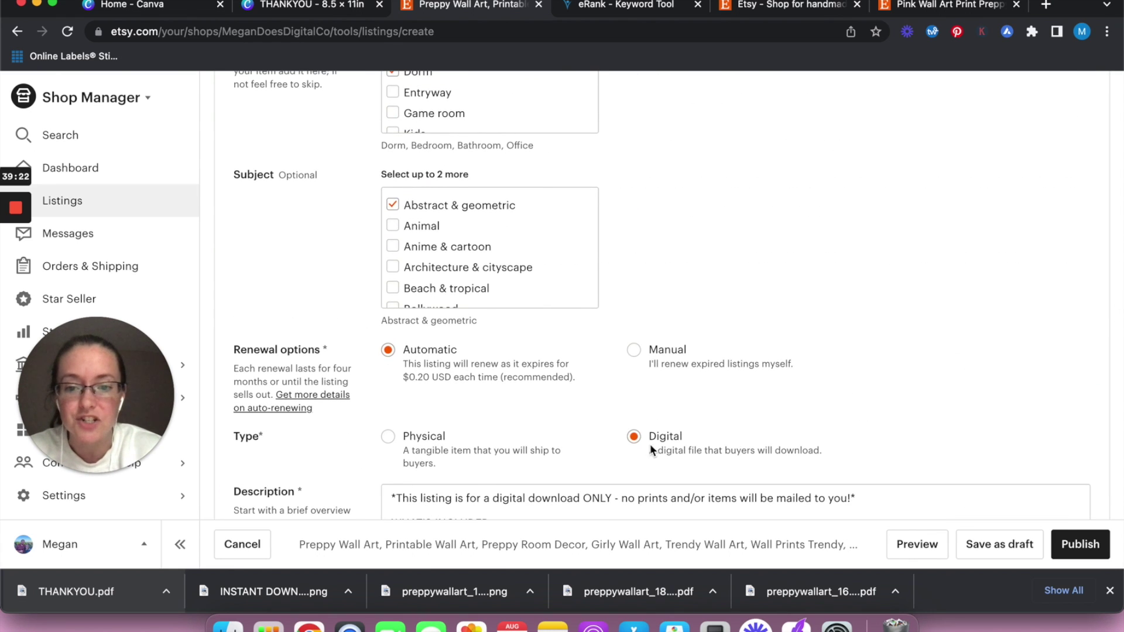
left_click(636, 350)
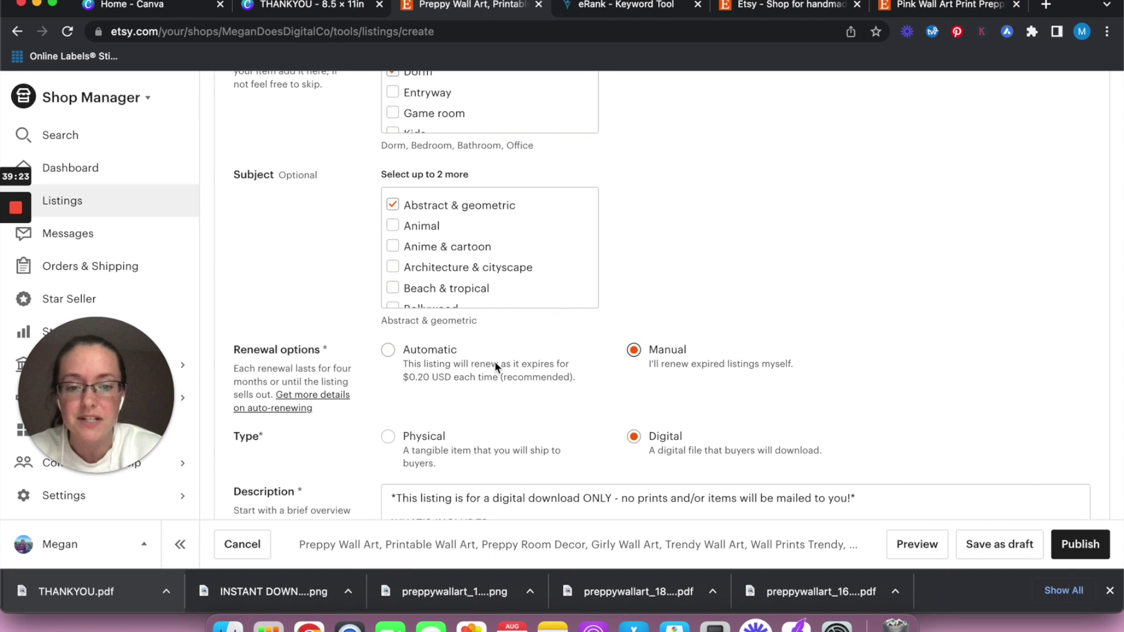
left_click(386, 352)
Examine the custom shipping options in the draft's Shipping section.
scroll(365, 461, "down", 20)
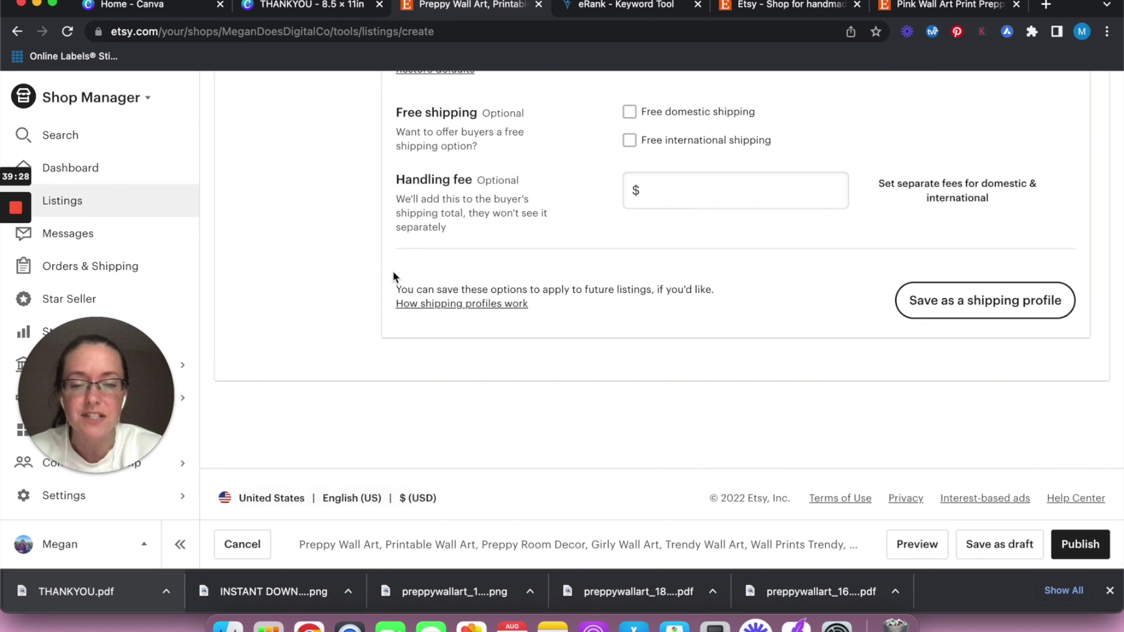
scroll(369, 287, "up", 7)
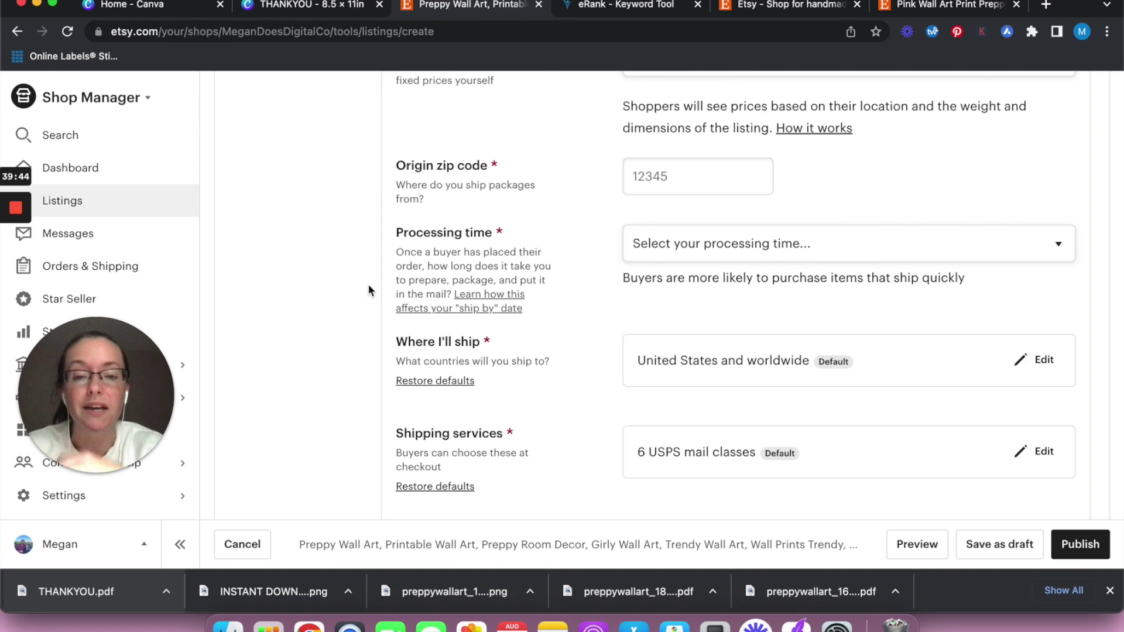
scroll(368, 287, "up", 5)
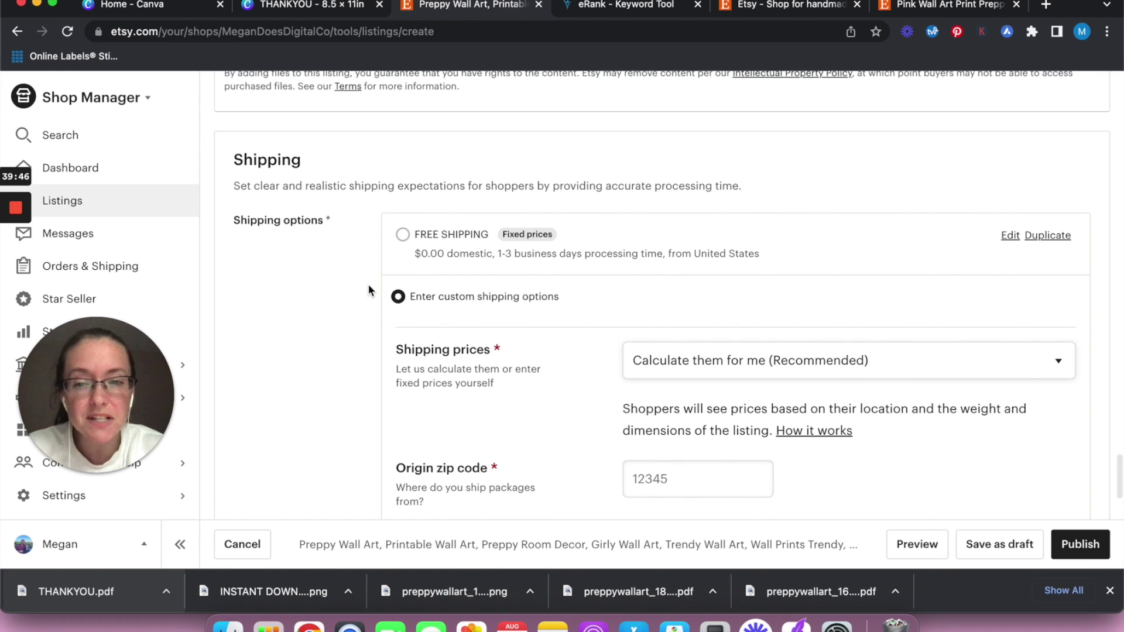